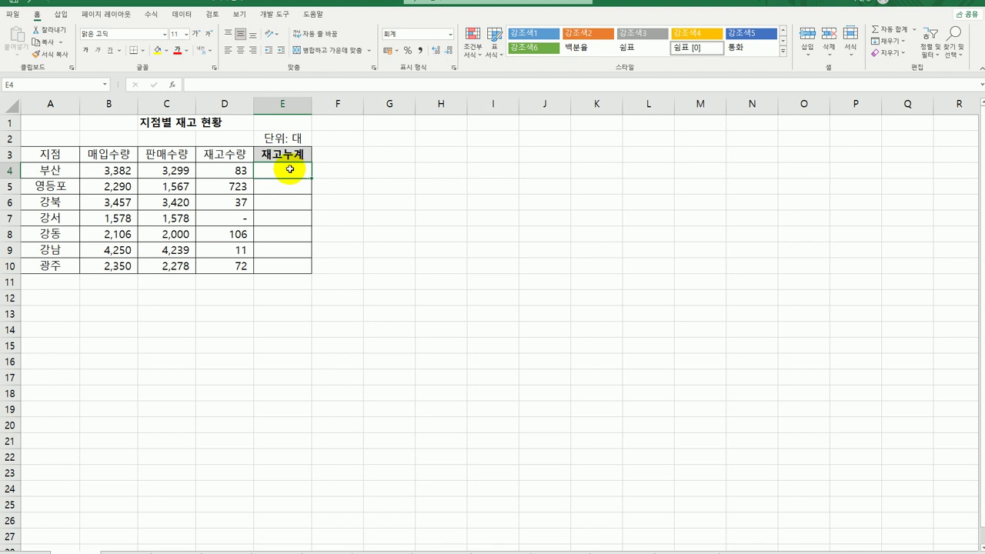
Enter the formula =SUM(D4:D4) in cell E4 of the 재고누계 column
{"action": "type", "text": "="}
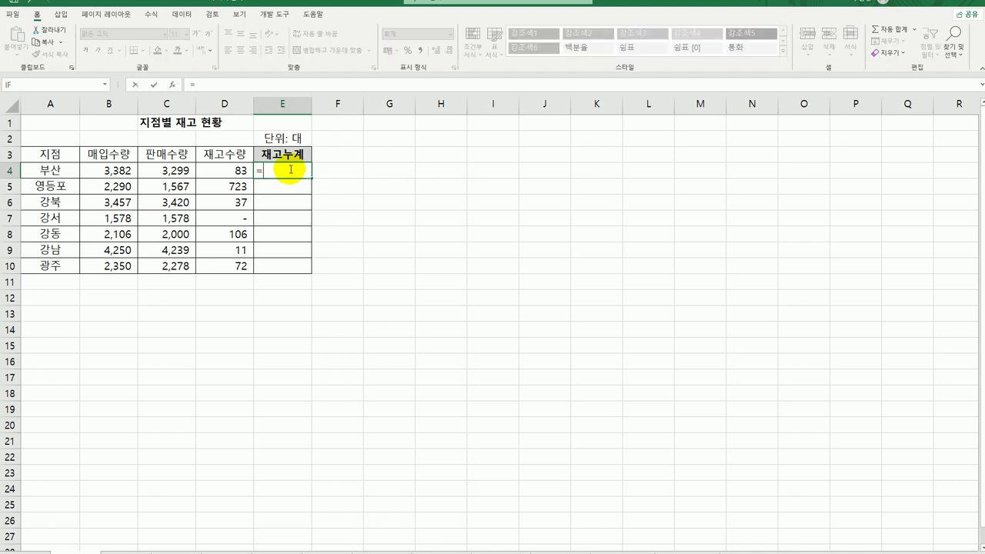
{"action": "type", "text": "sum"}
{"action": "key", "text": "Tab"}
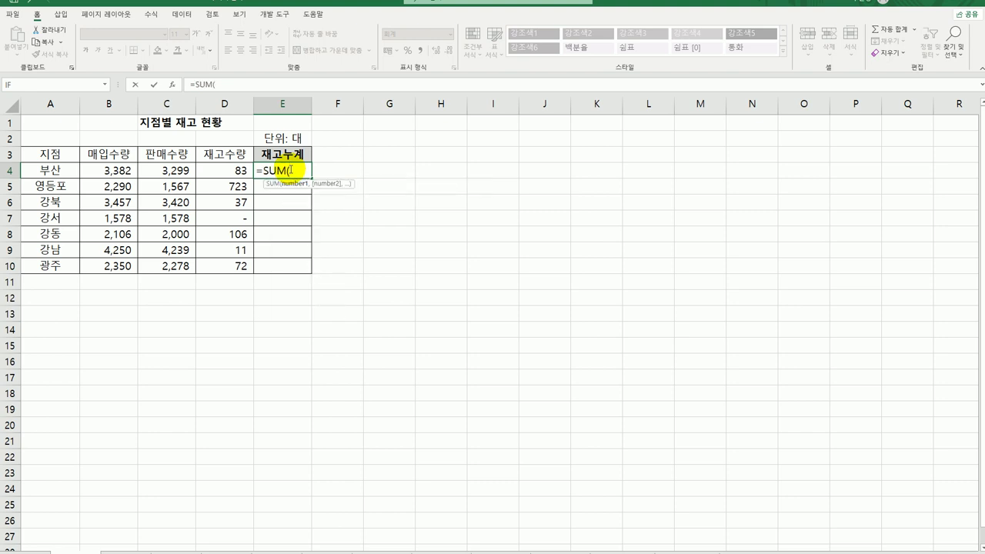
{"action": "key", "text": "Left"}
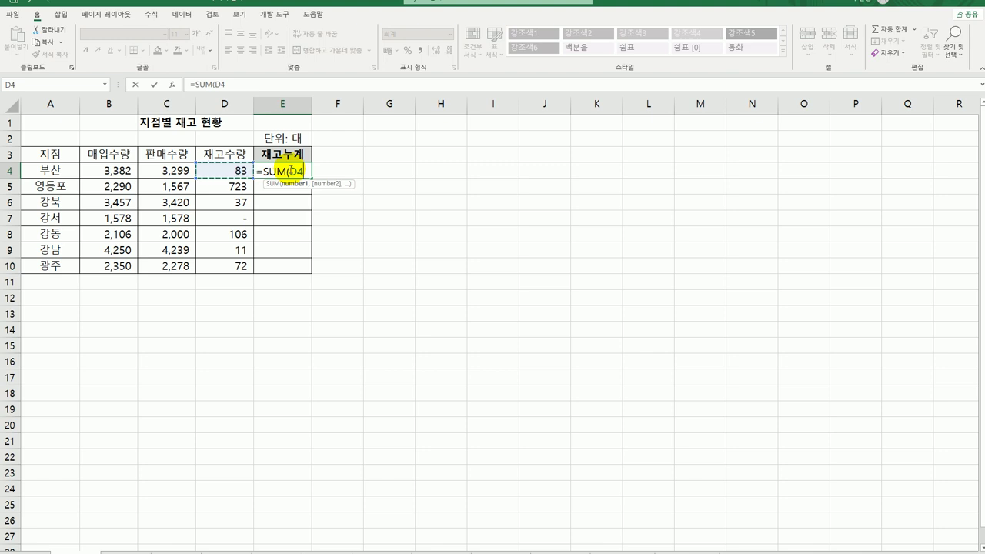
{"action": "type", "text": ":"}
{"action": "key", "text": "Left"}
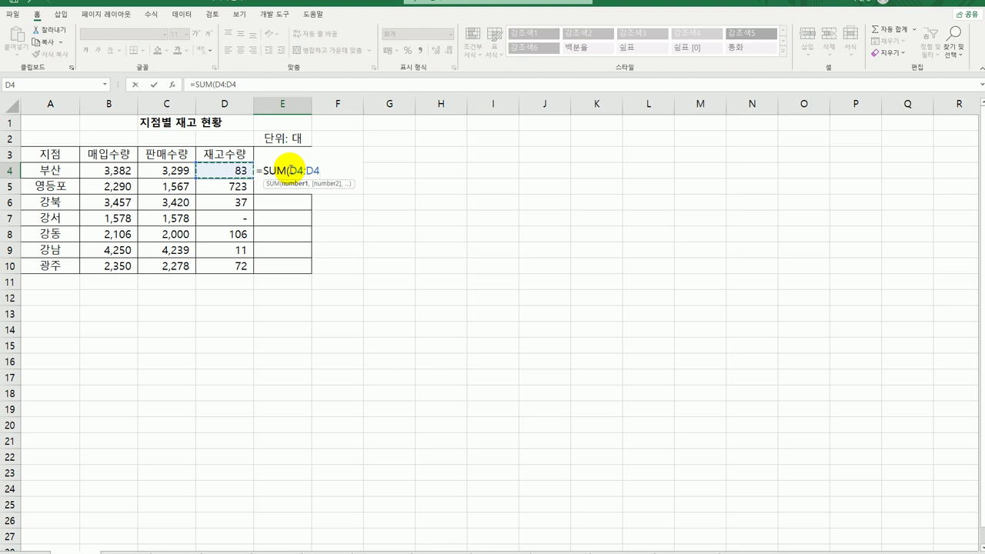
{"action": "type", "text": ")"}
{"action": "key", "text": "Return"}
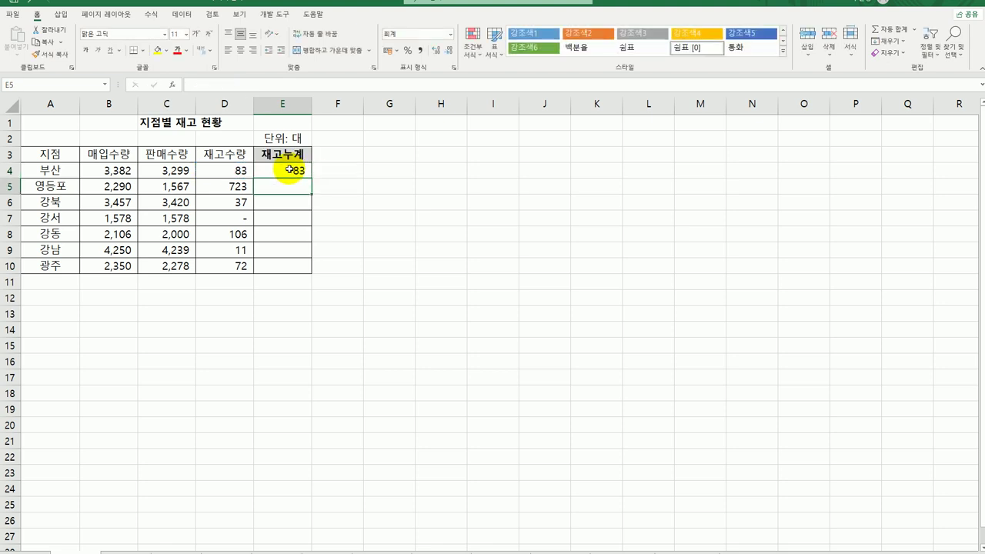
Fill the relative-reference SUM formula from E4 down to E10 and inspect the formulas in E10 and E4
{"action": "left_click", "coordinate": [287, 170]}
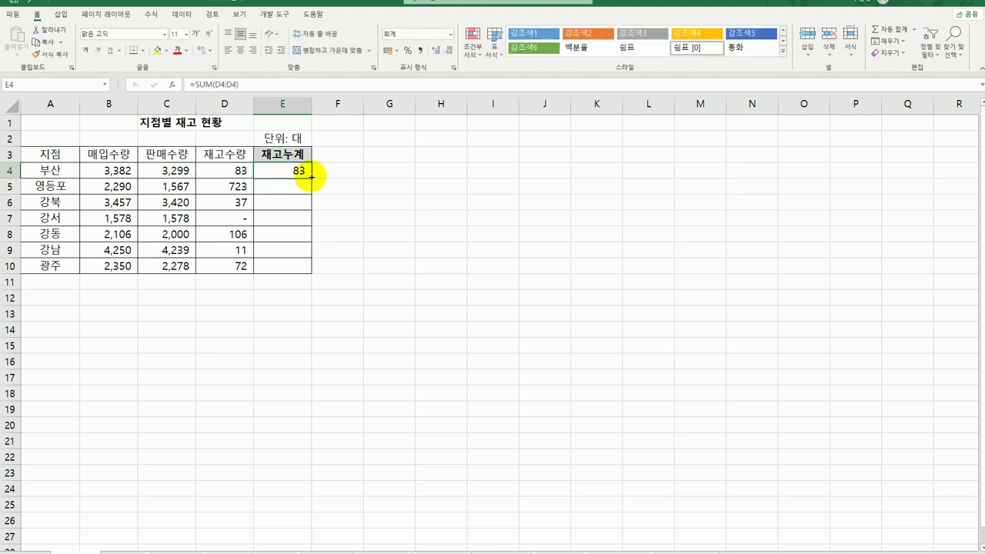
{"action": "left_click_drag", "start_coordinate": [312, 177], "coordinate": [301, 283]}
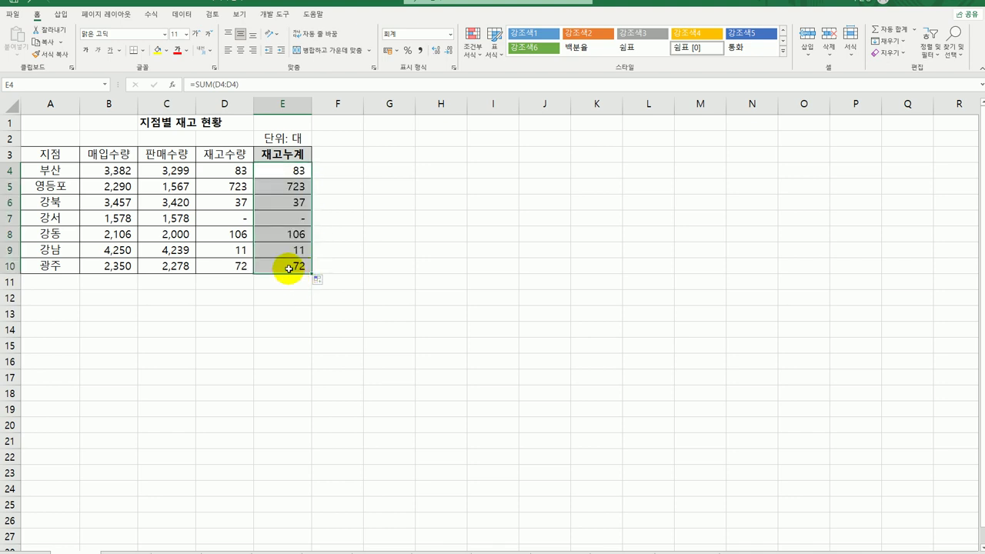
{"action": "left_click", "coordinate": [282, 266]}
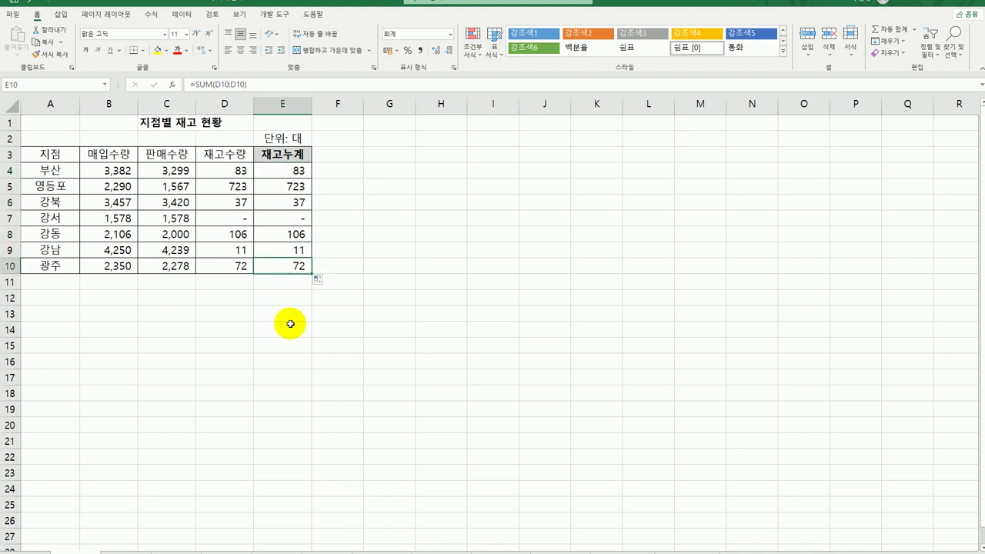
{"action": "left_click", "coordinate": [275, 170]}
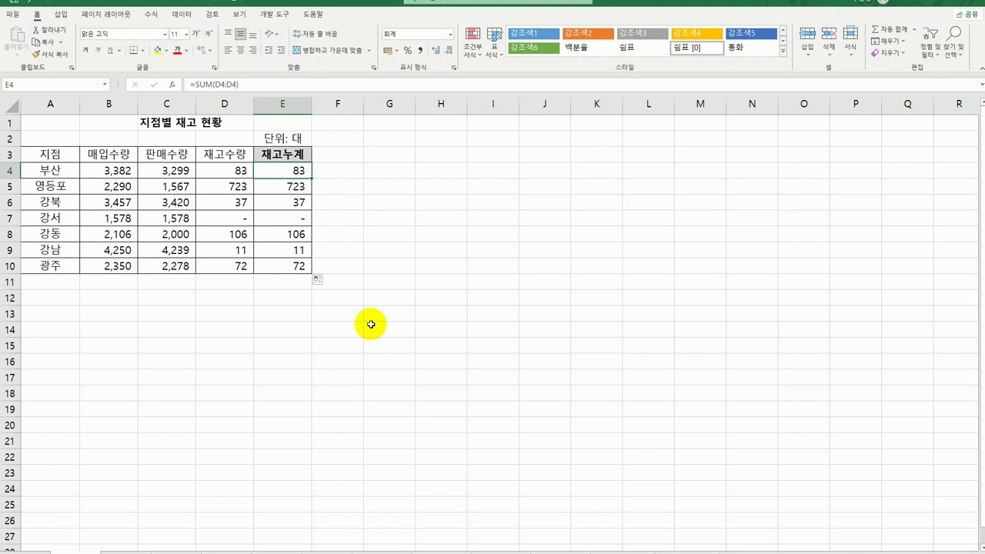
Make the range start in E4 absolute so the formula is =SUM($D$4:D4), and fill it down to E10
{"action": "double_click", "coordinate": [300, 174]}
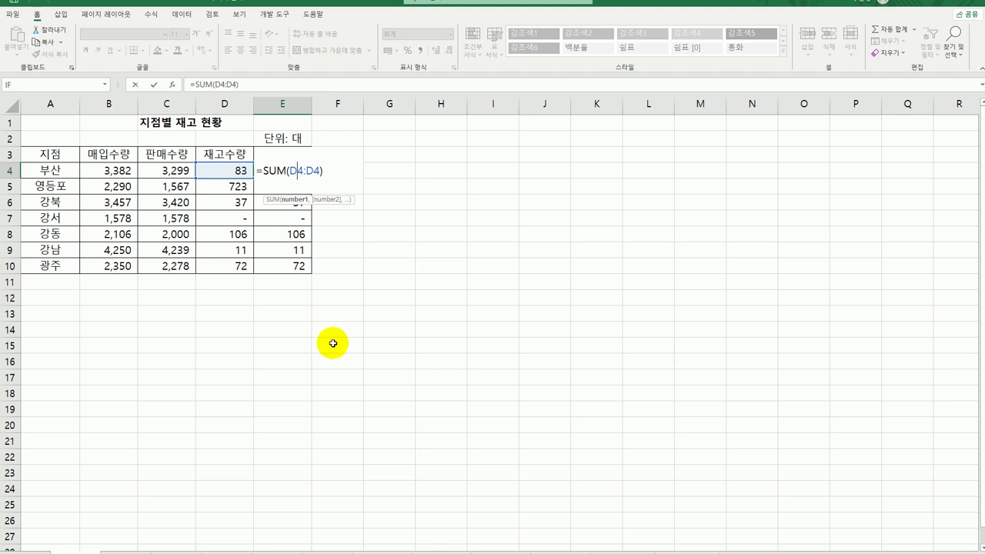
{"action": "key", "text": "F4"}
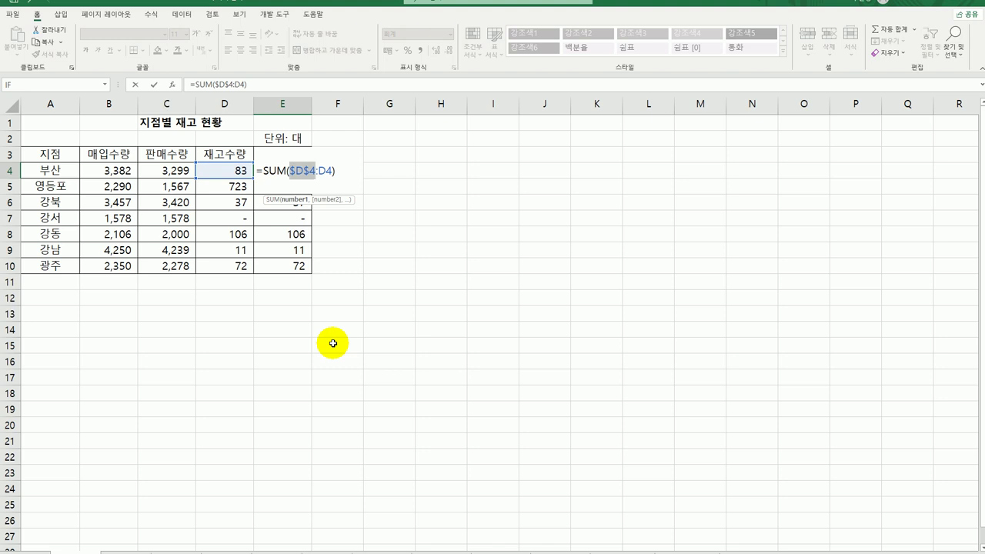
{"action": "key", "text": "Return"}
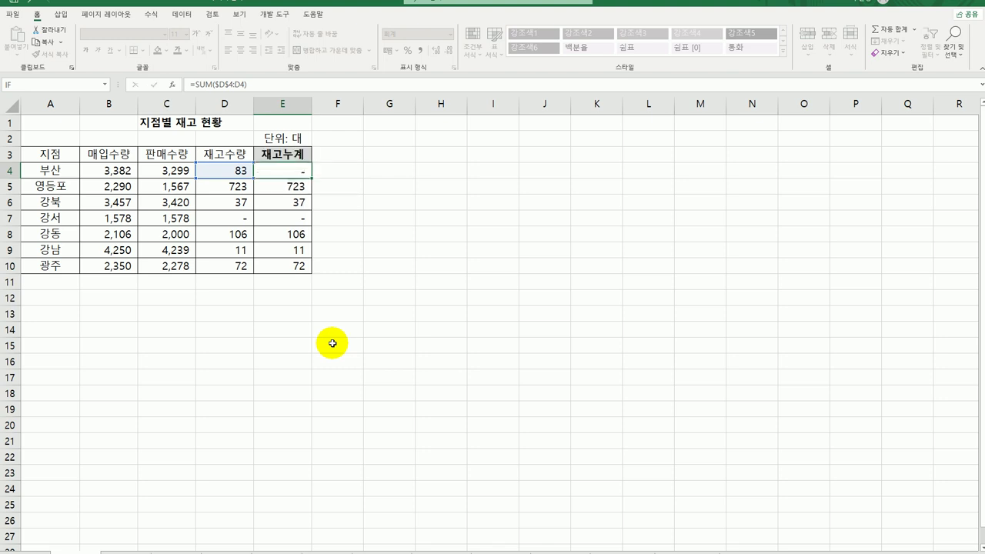
{"action": "left_click", "coordinate": [294, 166]}
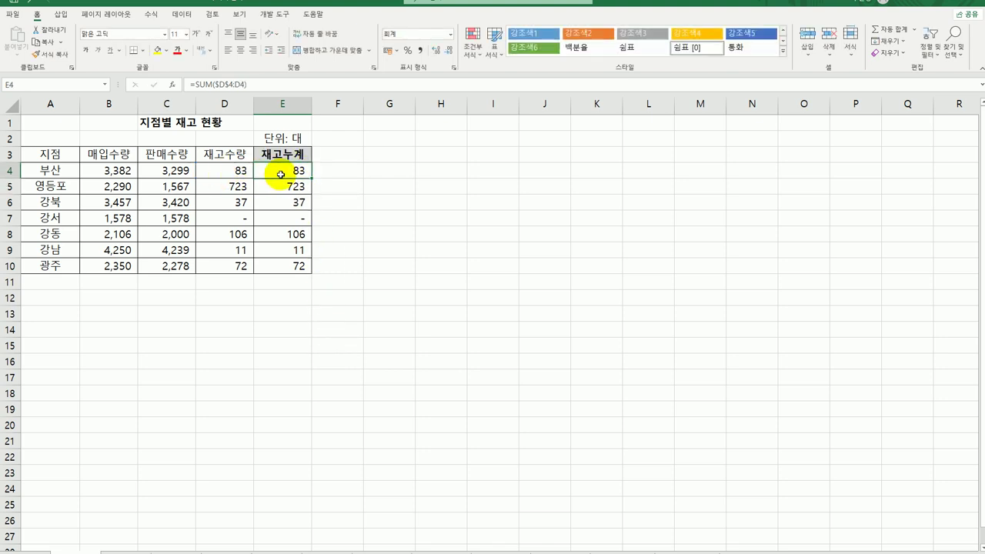
{"action": "left_click_drag", "start_coordinate": [310, 177], "coordinate": [301, 269]}
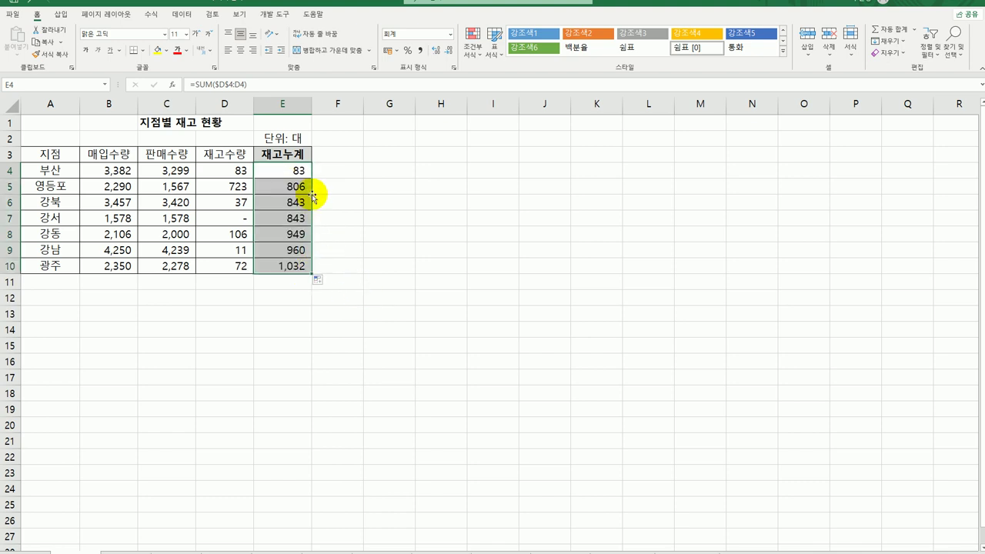
Examine the cumulative formulas in E4 to E8 and compare their ranges with the 재고수량 values
{"action": "left_click", "coordinate": [299, 168]}
{"action": "left_click", "coordinate": [299, 187]}
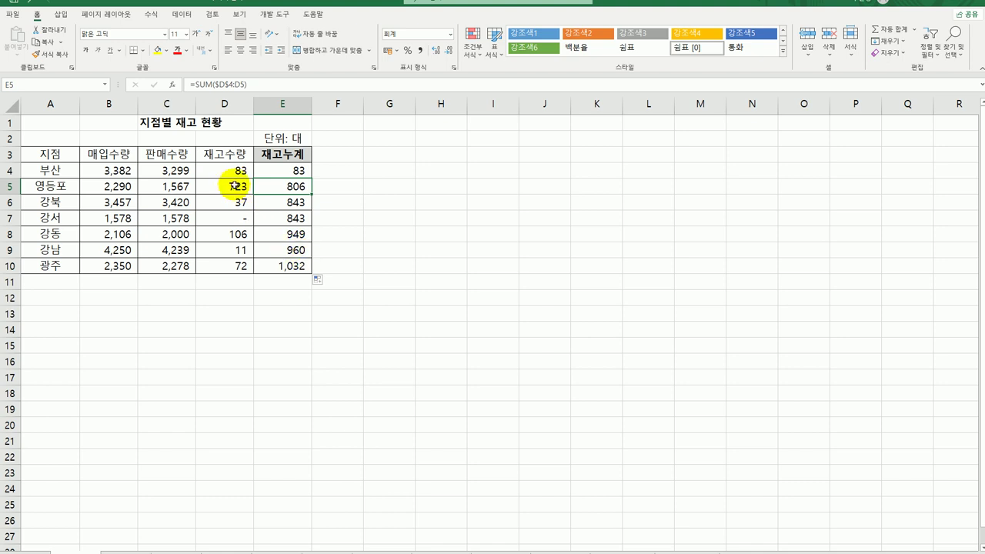
{"action": "left_click", "coordinate": [227, 187]}
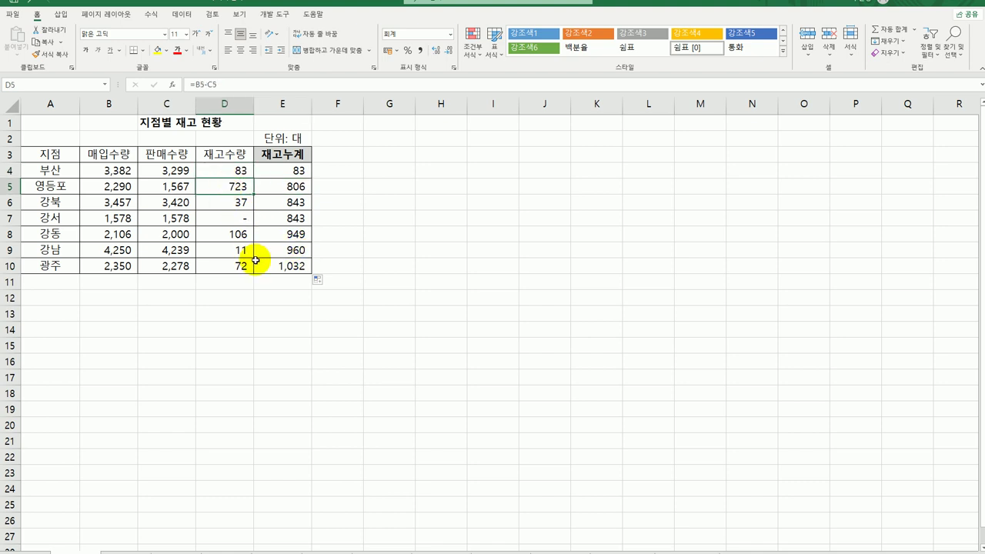
{"action": "left_click", "coordinate": [275, 200]}
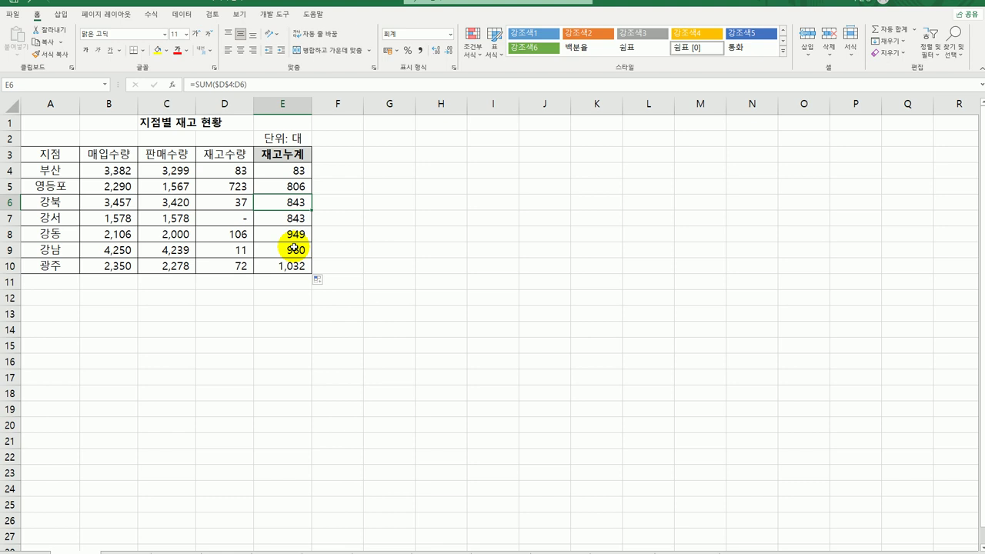
{"action": "left_click_drag", "start_coordinate": [242, 172], "coordinate": [241, 200]}
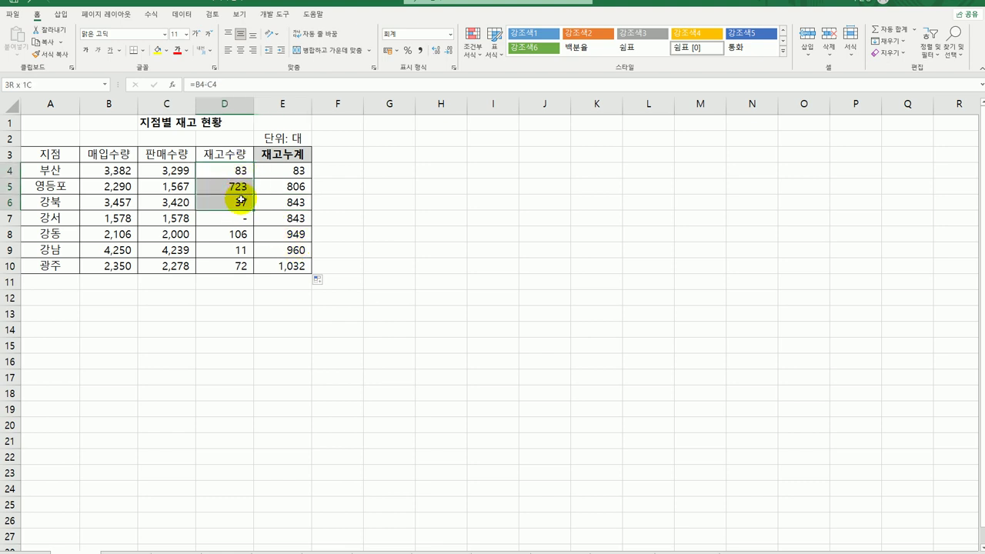
{"action": "left_click", "coordinate": [265, 207]}
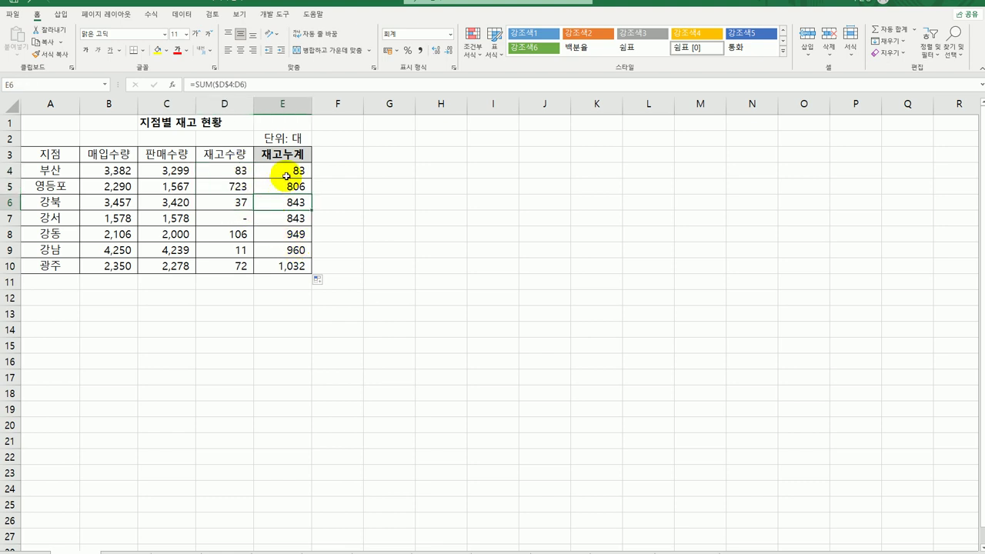
{"action": "left_click", "coordinate": [287, 176]}
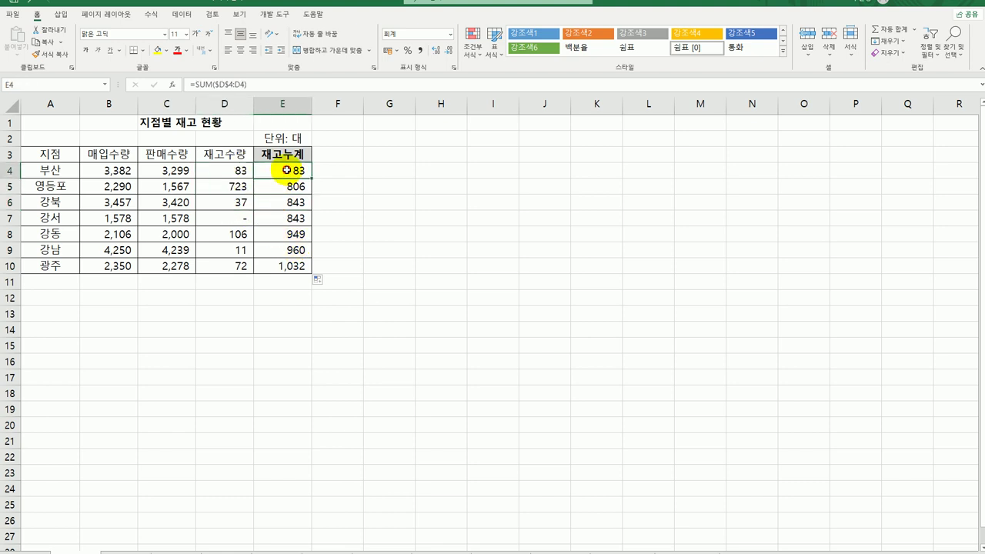
{"action": "left_click", "coordinate": [274, 219]}
{"action": "left_click", "coordinate": [259, 84]}
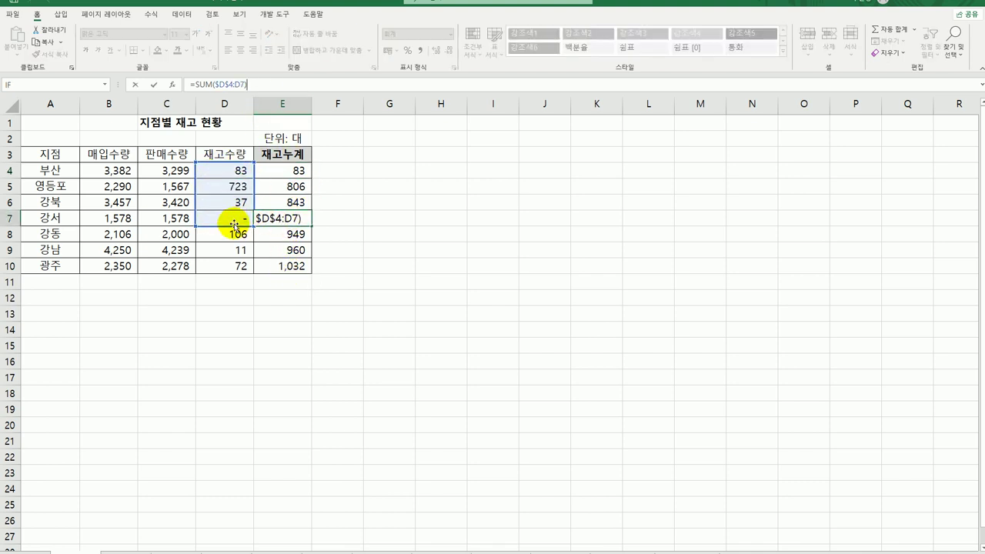
{"action": "left_click", "coordinate": [294, 218]}
{"action": "left_click", "coordinate": [300, 234]}
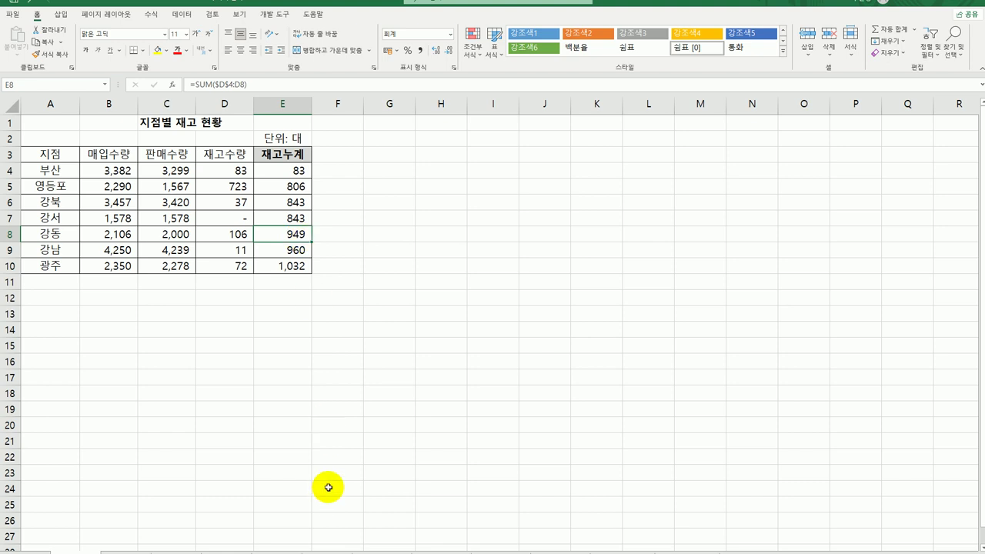
On the 필기 시험 평가 sheet, enter =SUM(B3:D3) in E3 and fill the formula down to E10
{"action": "key", "text": "ctrl+Page_Down"}
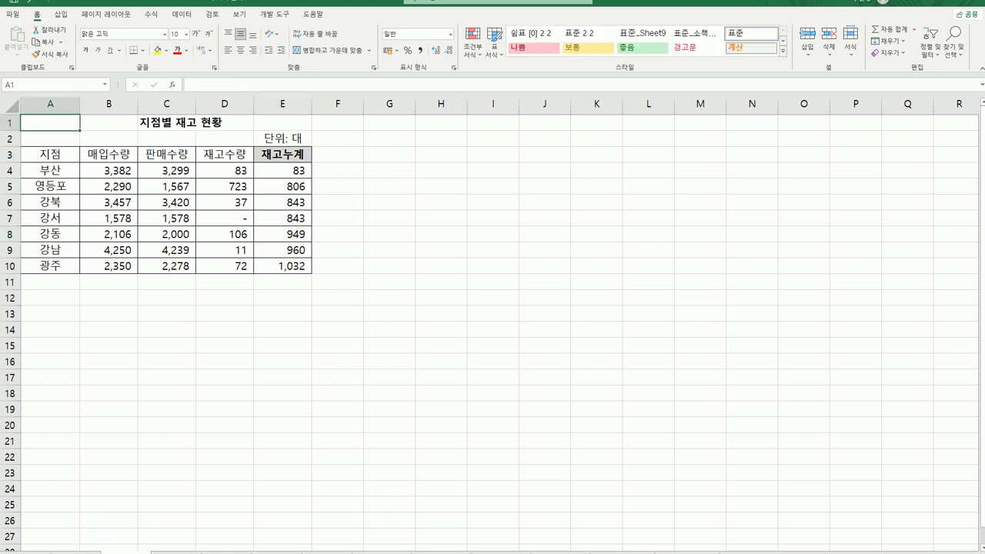
{"action": "left_click", "coordinate": [154, 551]}
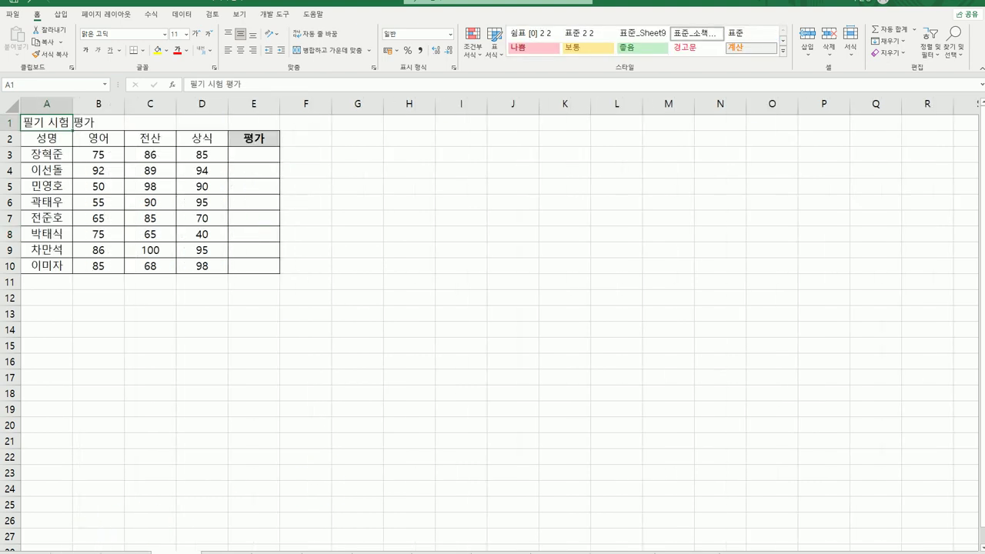
{"action": "left_click", "coordinate": [256, 155]}
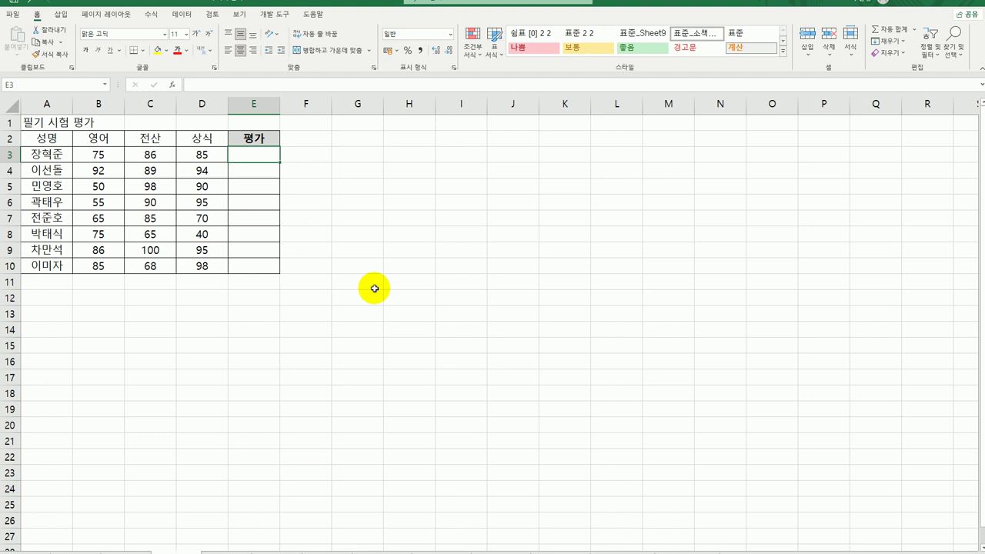
{"action": "type", "text": "="}
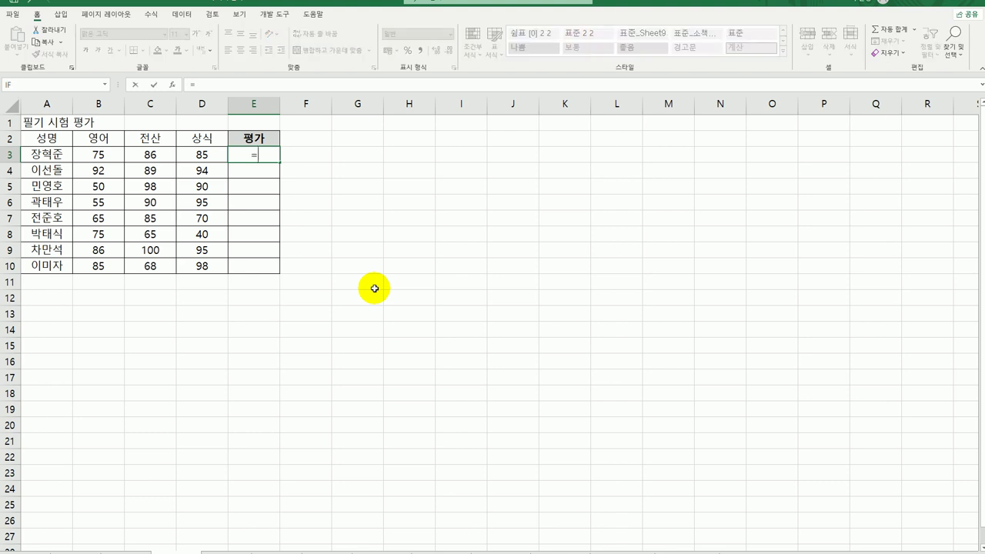
{"action": "type", "text": "s"}
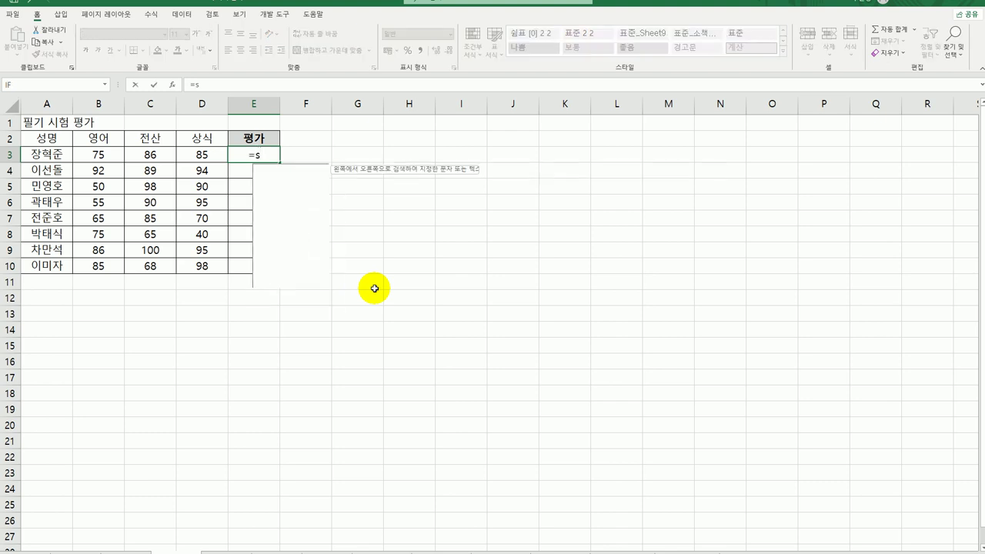
{"action": "type", "text": "um("}
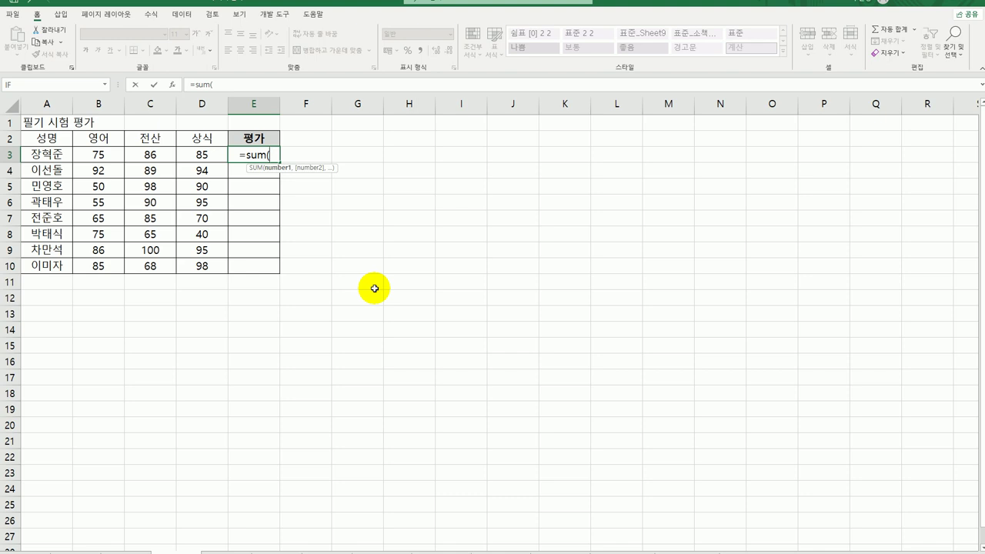
{"action": "left_click_drag", "start_coordinate": [99, 155], "coordinate": [194, 156]}
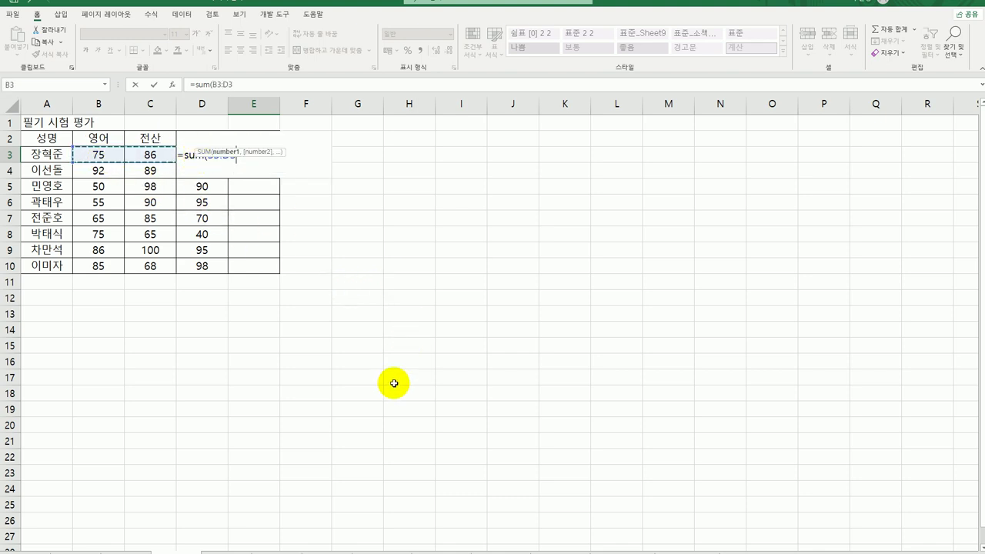
{"action": "type", "text": ")"}
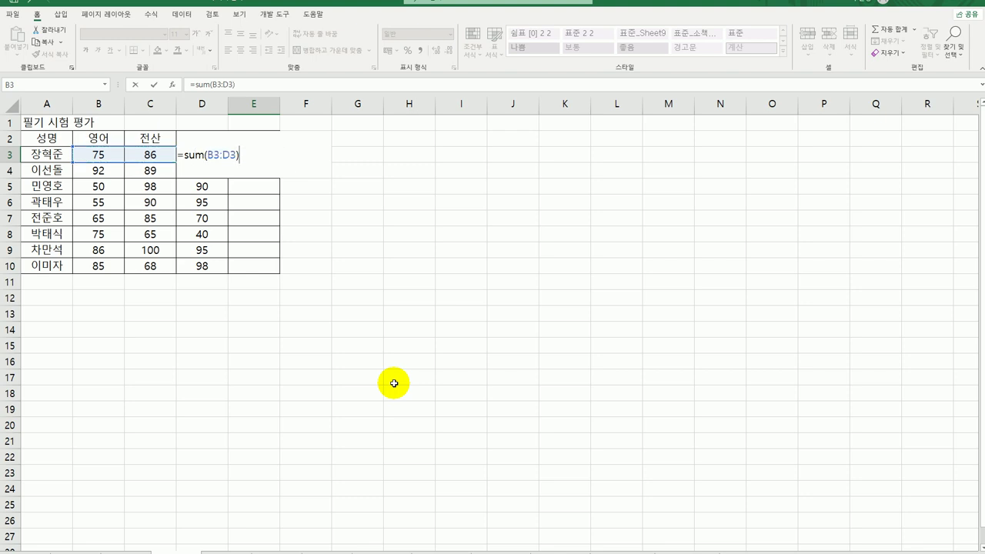
{"action": "key", "text": "Return"}
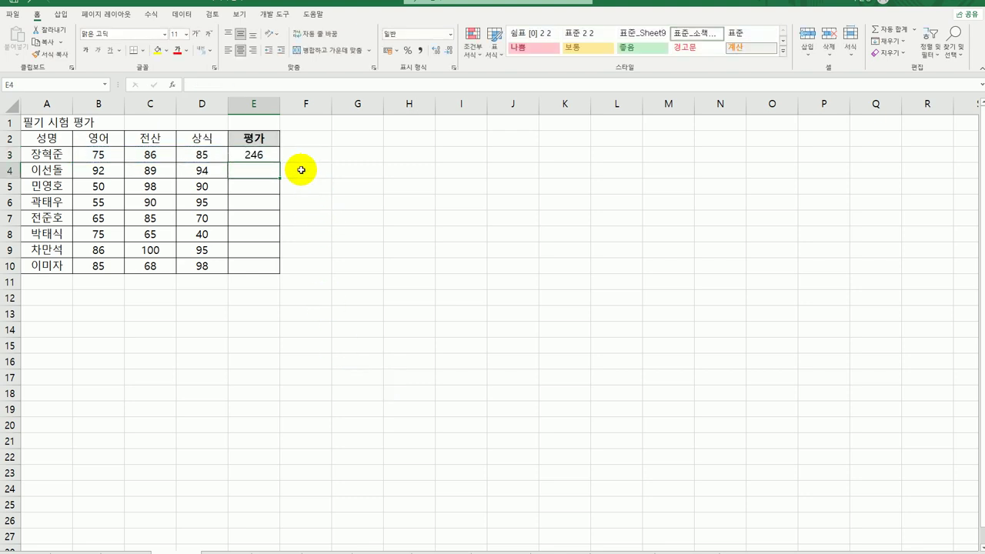
{"action": "left_click", "coordinate": [277, 157]}
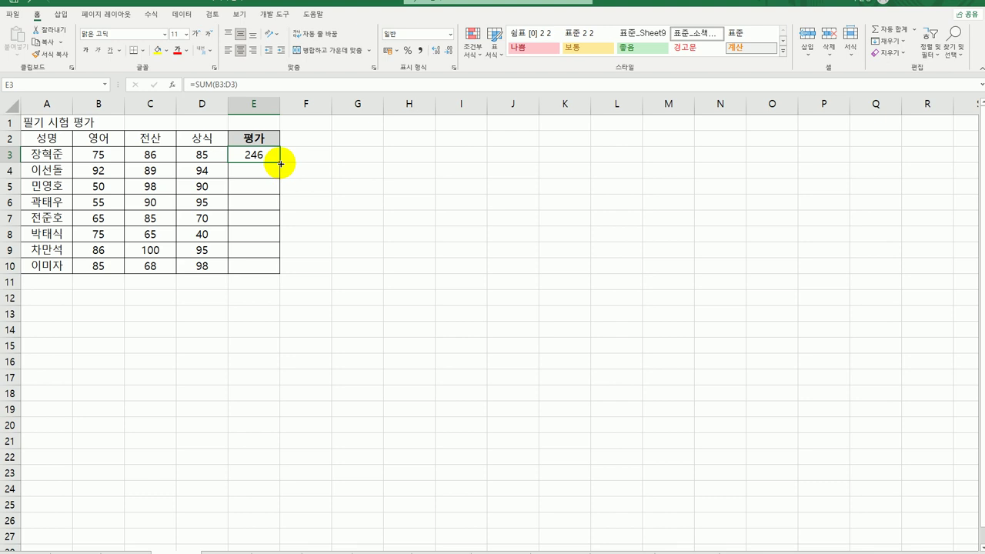
{"action": "left_click_drag", "start_coordinate": [280, 163], "coordinate": [271, 270]}
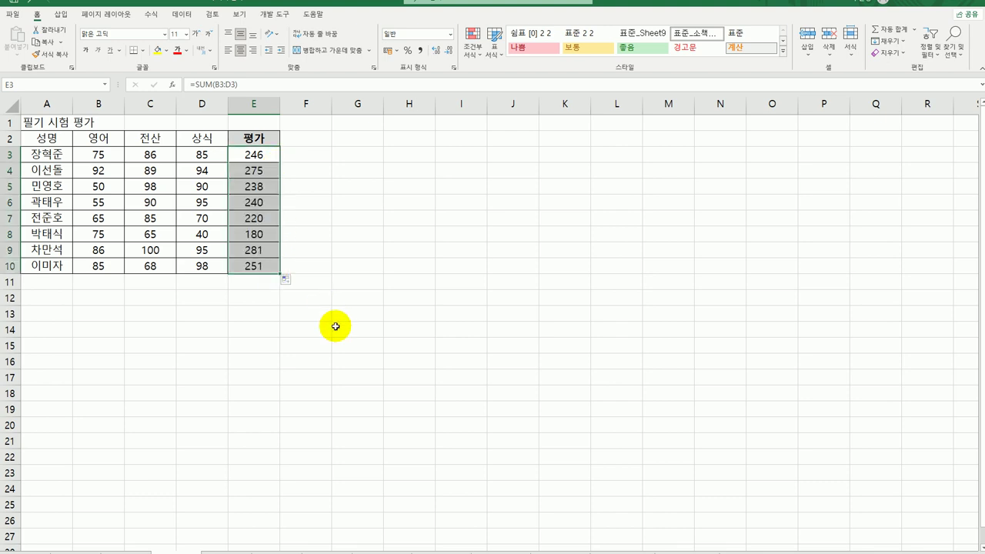
Wrap the SUM formula in E3 in an IF function with the logical test SUM(B3:D3)>=270
{"action": "left_click", "coordinate": [254, 154]}
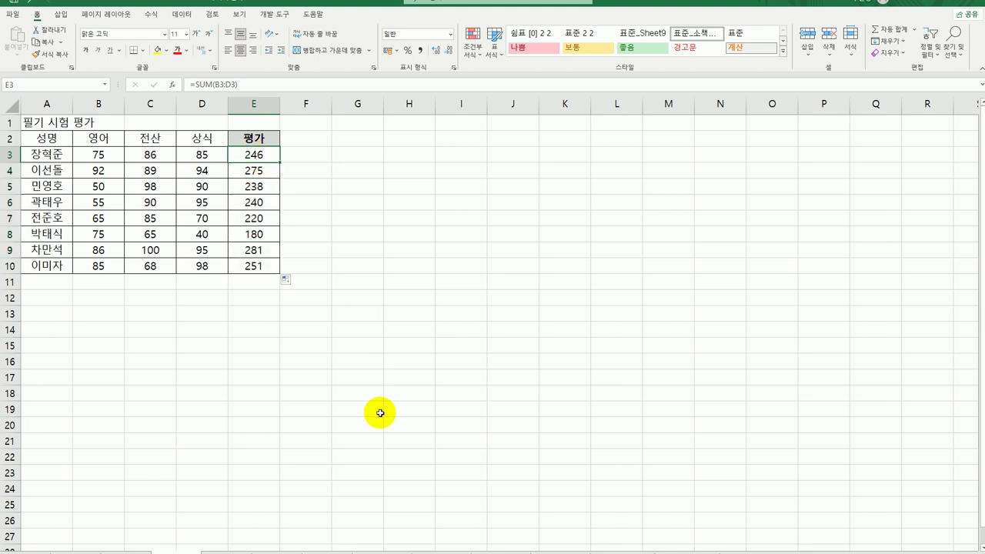
{"action": "double_click", "coordinate": [254, 154]}
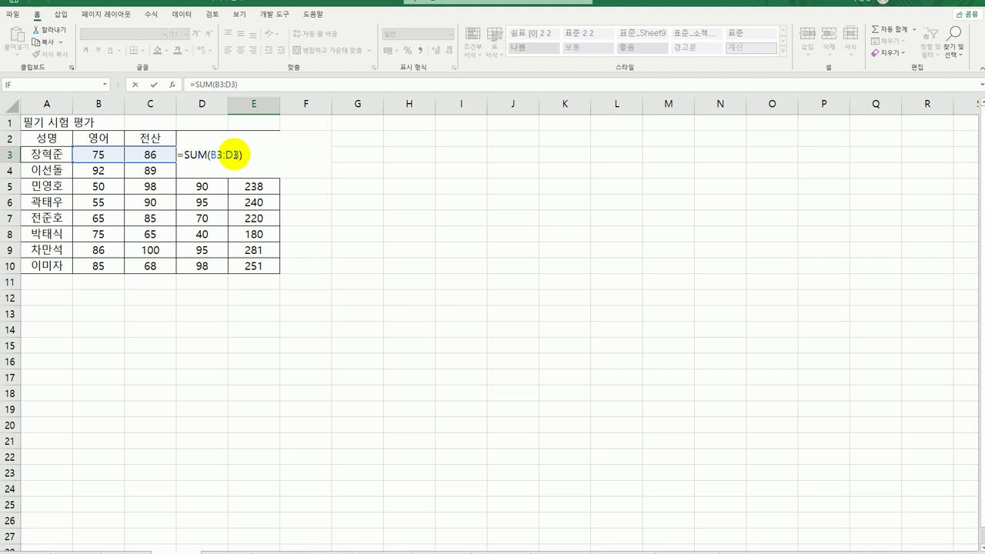
{"action": "type", "text": "IF("}
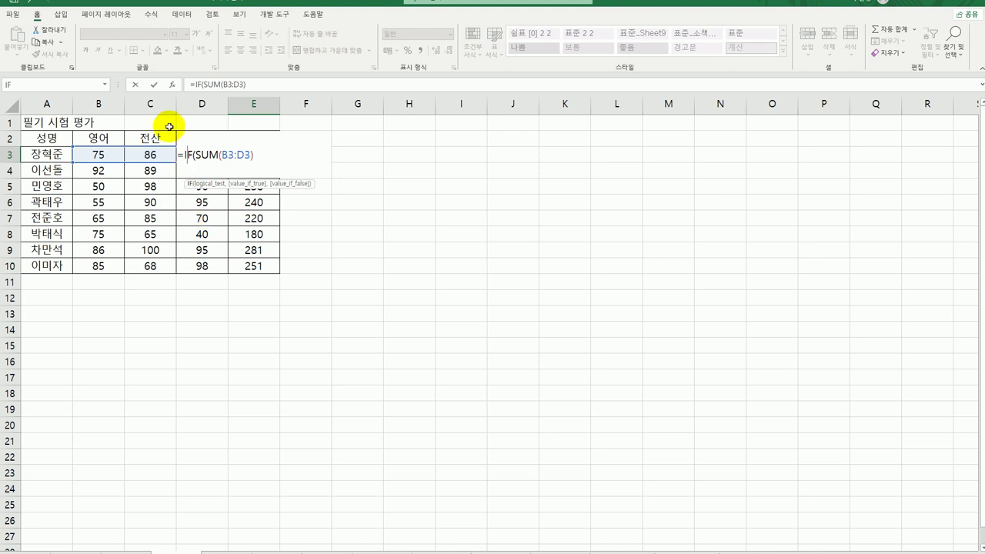
{"action": "left_click", "coordinate": [174, 87]}
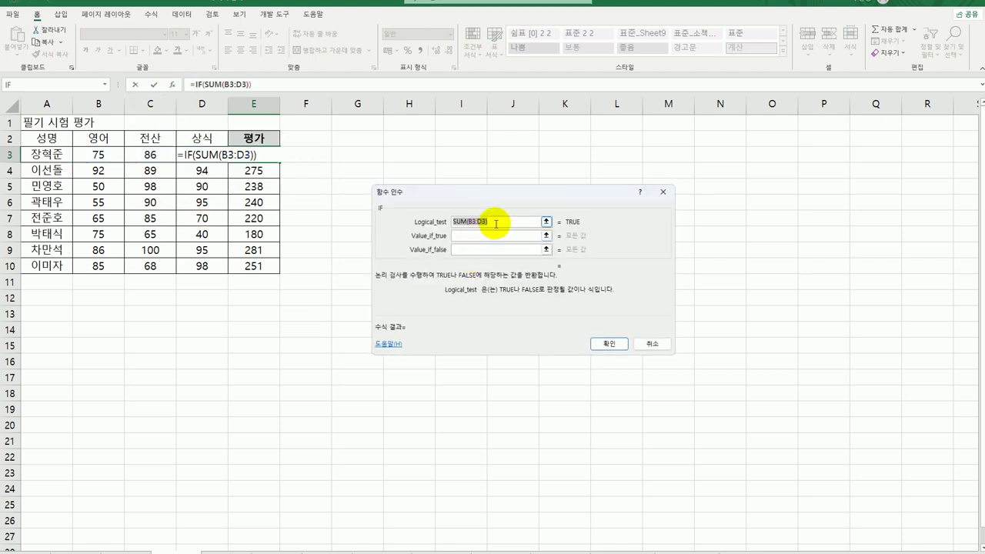
{"action": "left_click", "coordinate": [493, 222]}
{"action": "type", "text": ">=270"}
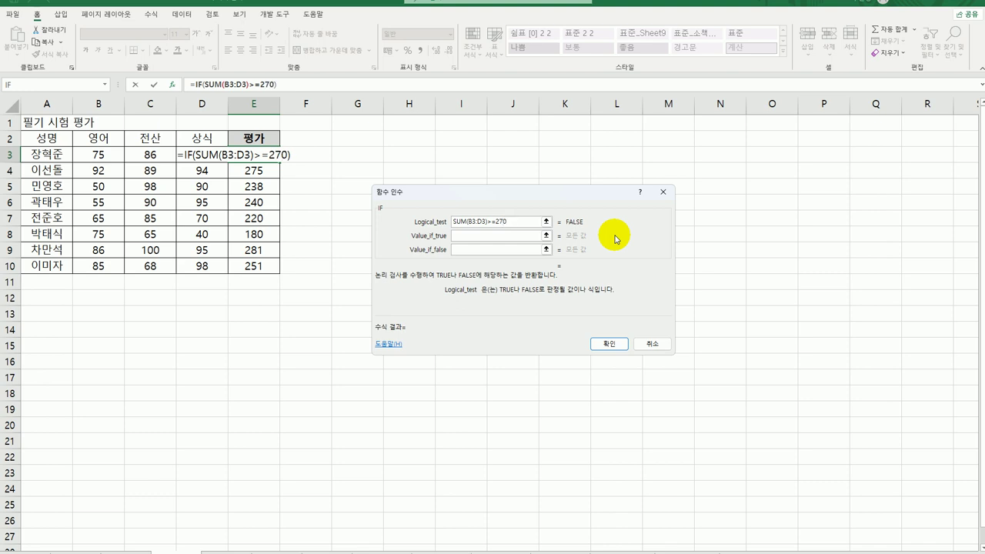
Make the IF function in E3 return "우수상" when true and an empty string "" when false, and apply the formula
{"action": "key", "text": "Tab"}
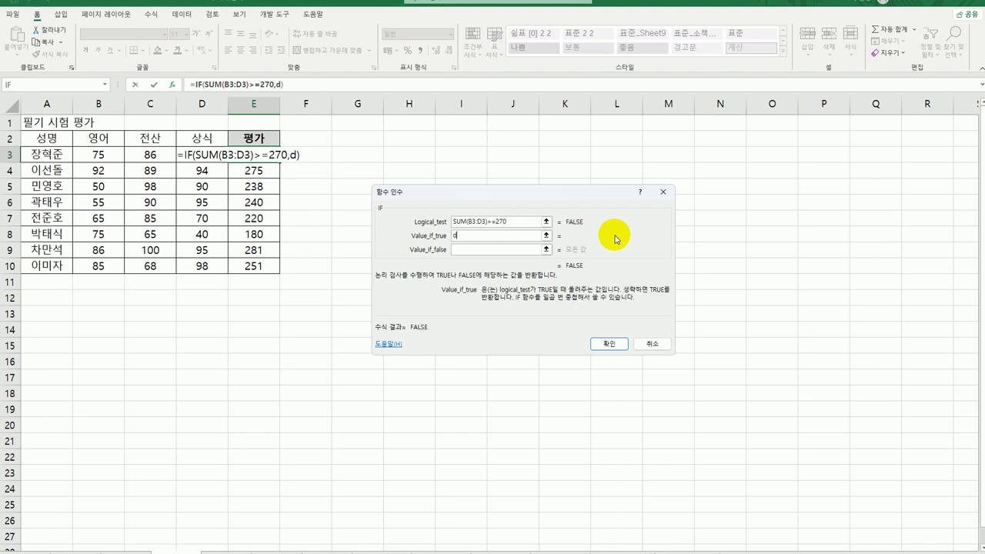
{"action": "type", "text": "우수상"}
{"action": "key", "text": "Tab"}
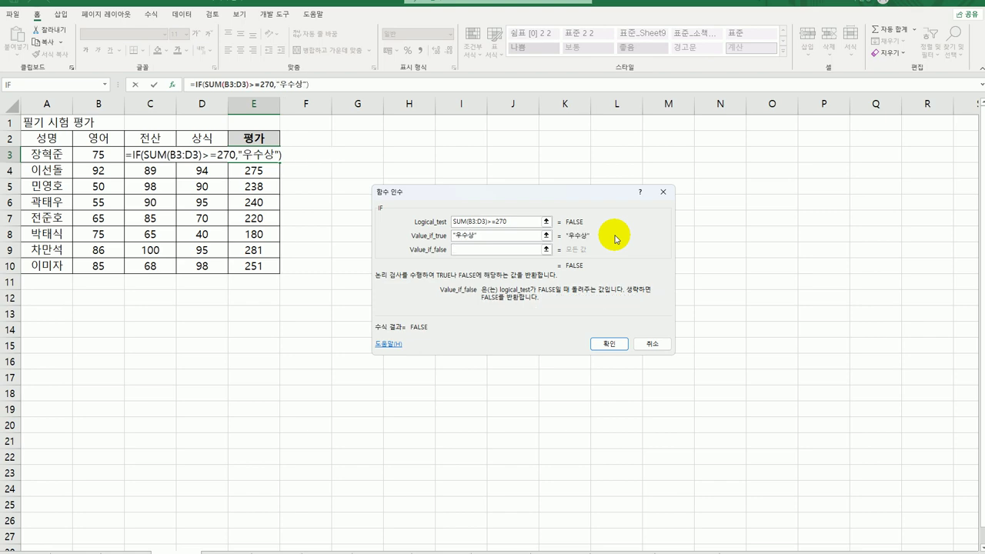
{"action": "type", "text": "\"\""}
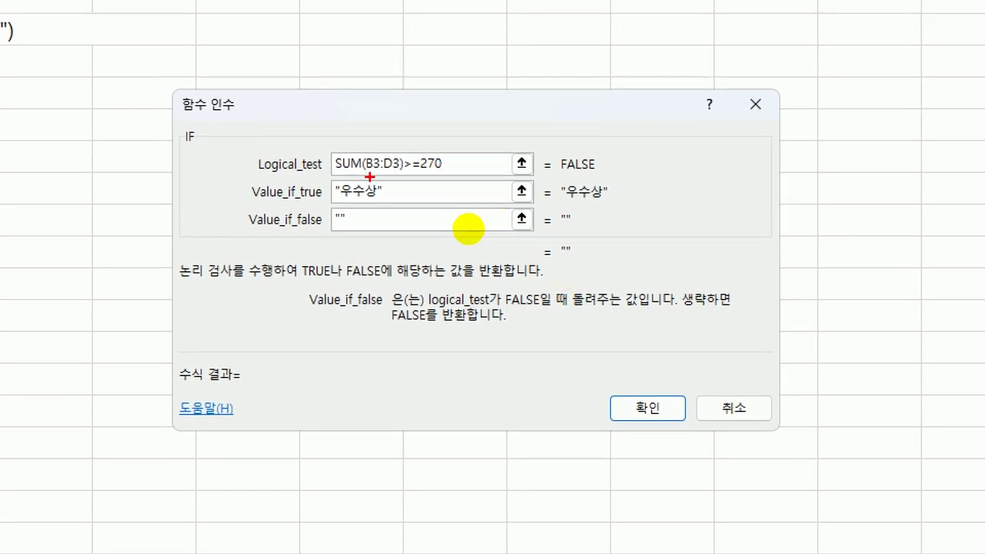
{"action": "left_click_drag", "start_coordinate": [336, 175], "coordinate": [441, 176]}
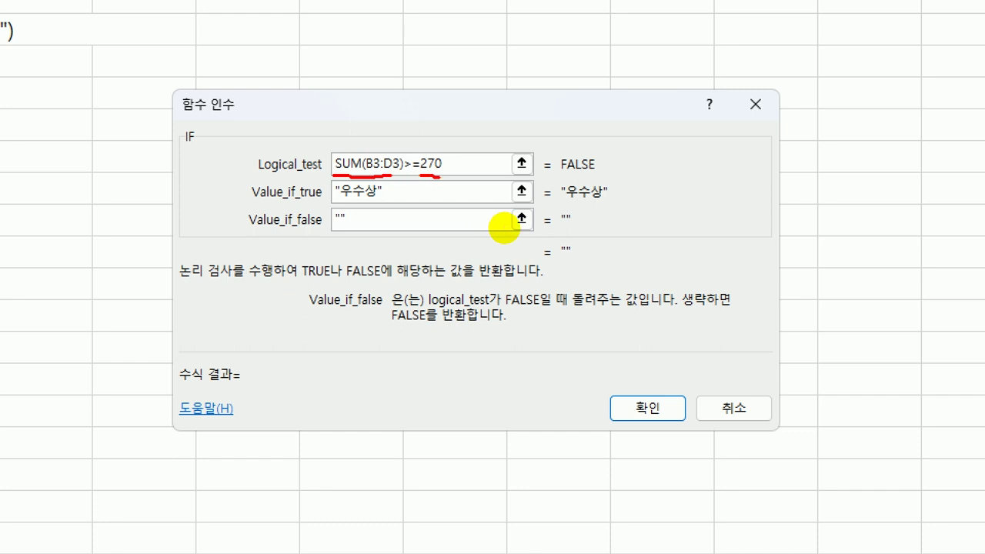
{"action": "left_click", "coordinate": [388, 195]}
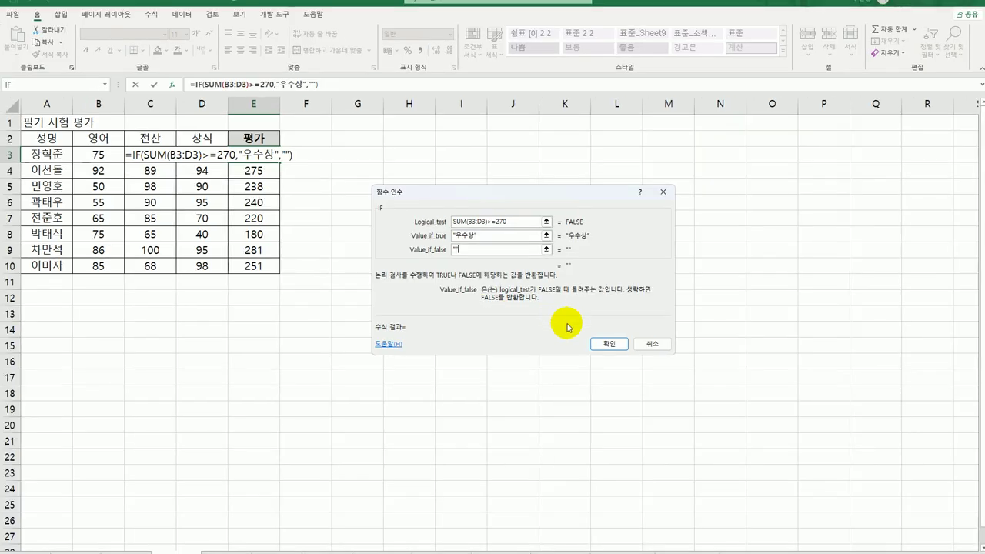
{"action": "left_click", "coordinate": [606, 343]}
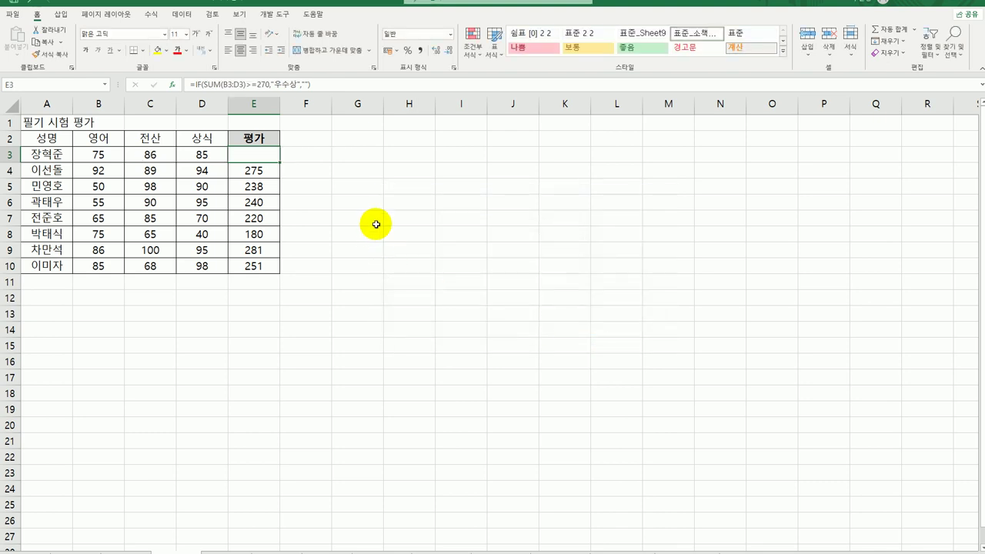
Fill the IF formula from E3 down to E10 and return to cell A1
{"action": "left_click_drag", "start_coordinate": [279, 163], "coordinate": [268, 267]}
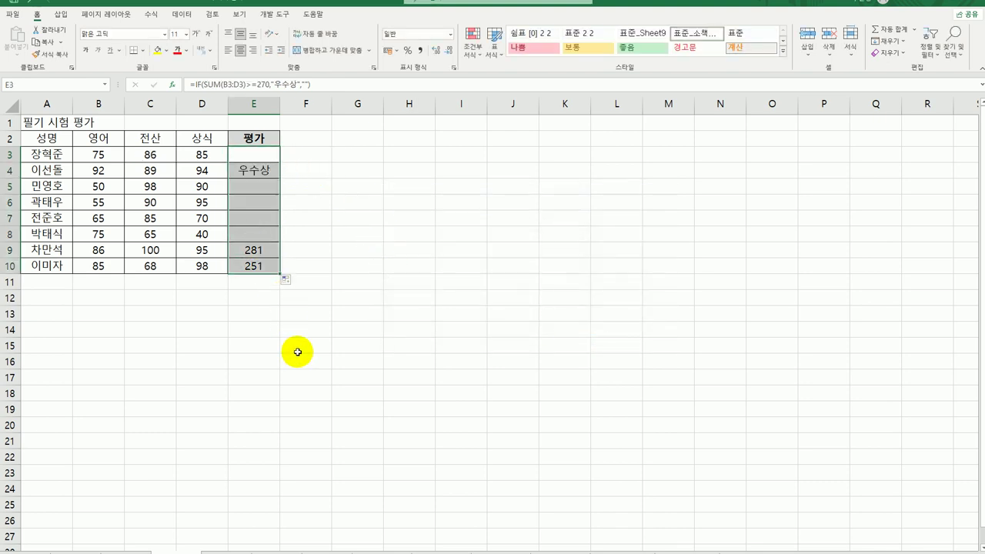
{"action": "left_click", "coordinate": [256, 263]}
{"action": "key", "text": "ctrl+Home"}
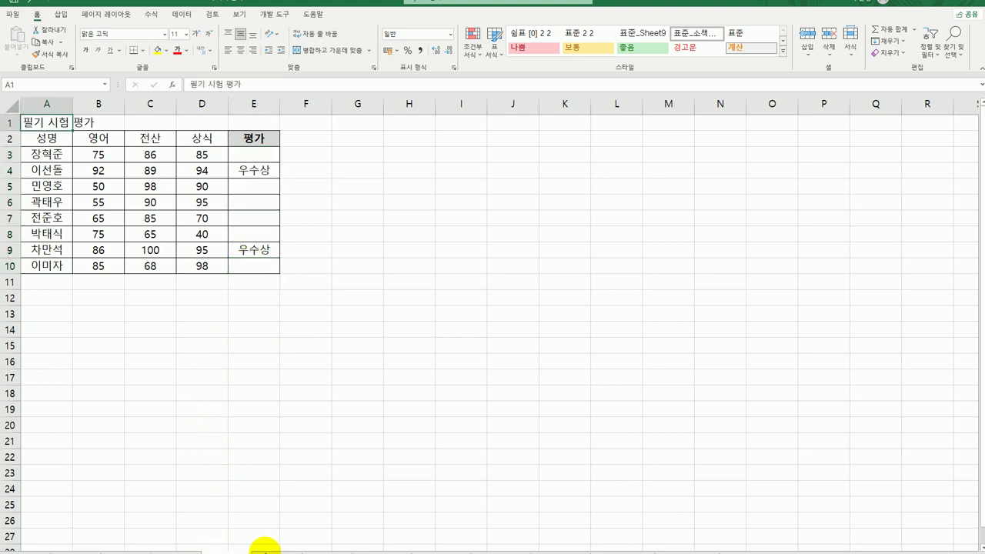
On the 승진 시험 결과 sheet, enter the formula =SUM(C3:D3) in F3 to total the 상식 and 영어 scores
{"action": "left_click", "coordinate": [266, 549]}
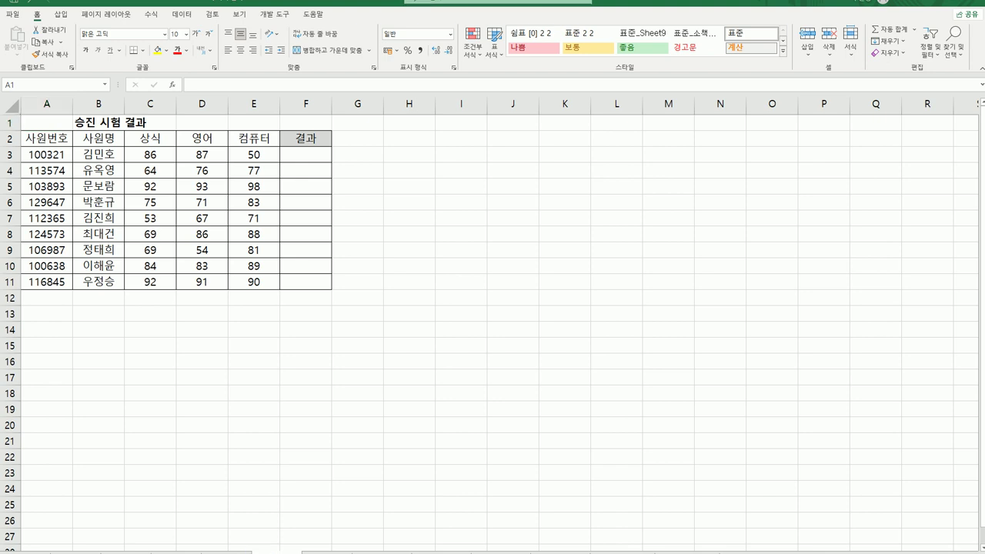
{"action": "left_click", "coordinate": [307, 154]}
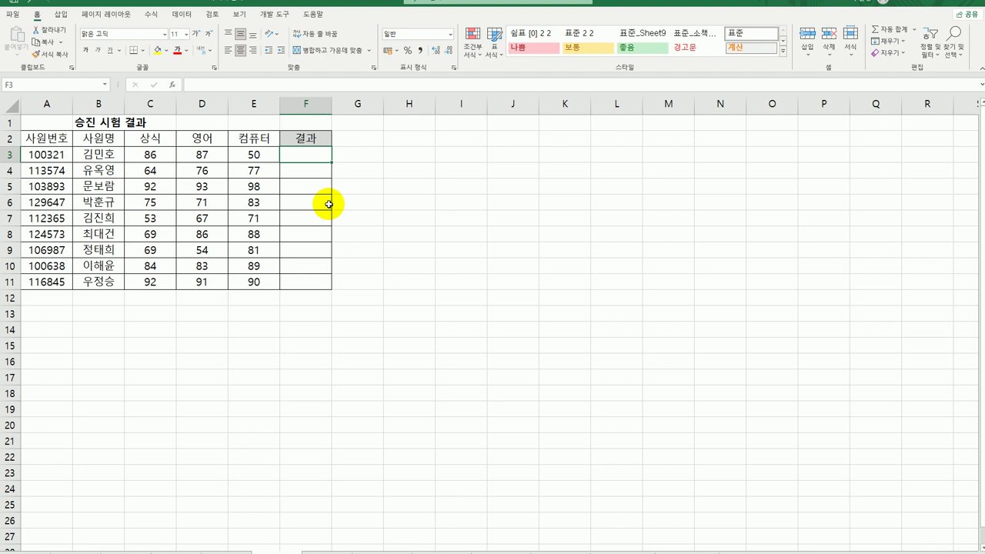
{"action": "type", "text": "="}
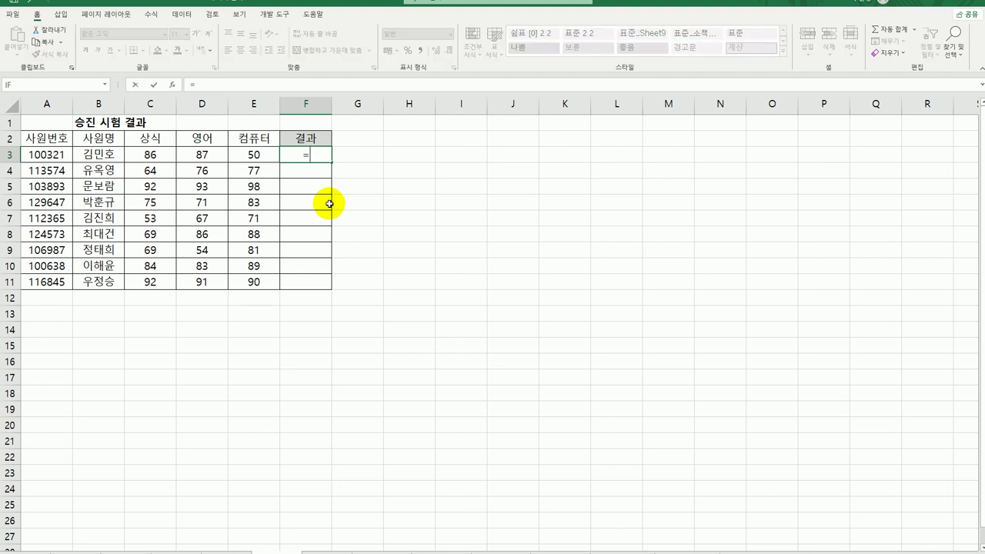
{"action": "type", "text": "ㅑ"}
{"action": "key", "text": "BackSpace"}
{"action": "type", "text": "sum("}
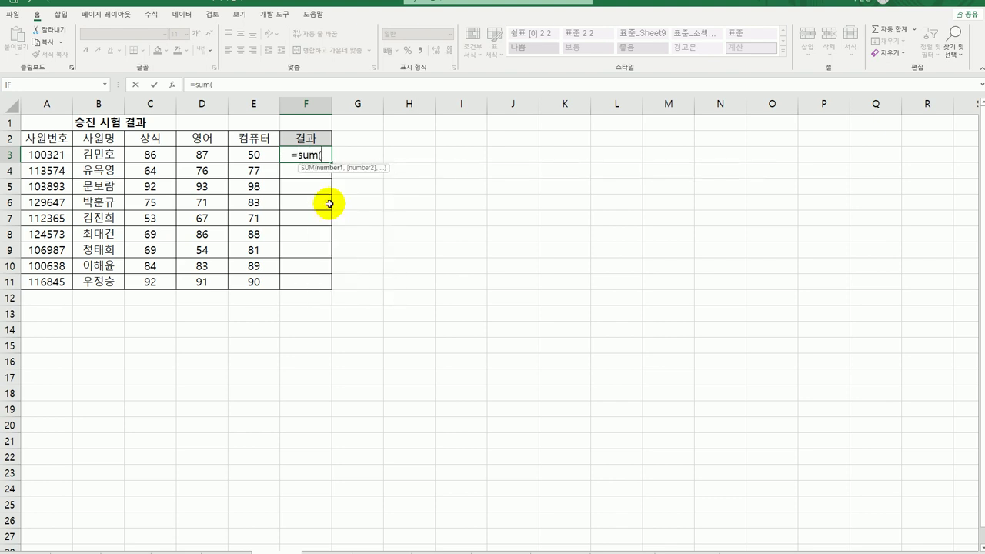
{"action": "left_click_drag", "start_coordinate": [161, 154], "coordinate": [199, 154]}
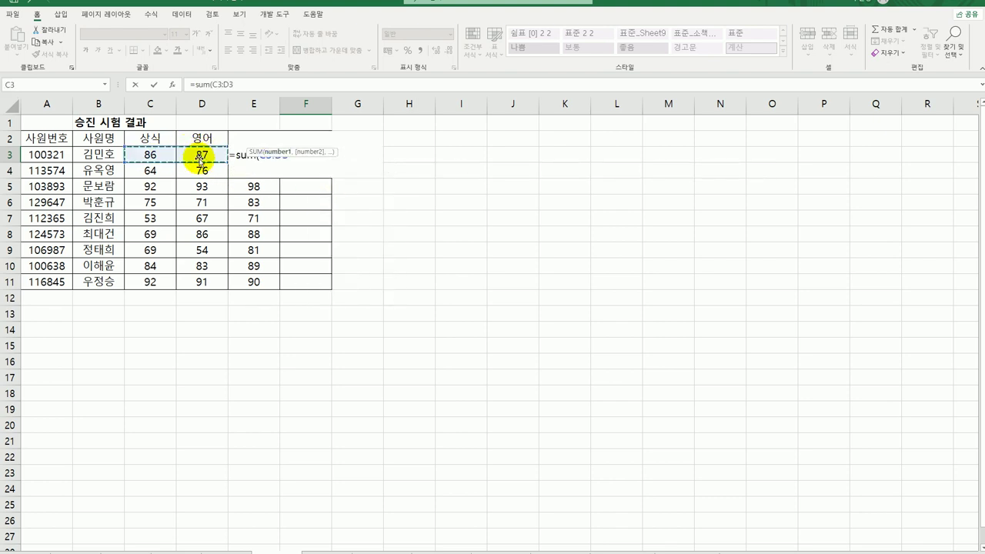
{"action": "key", "text": "Return"}
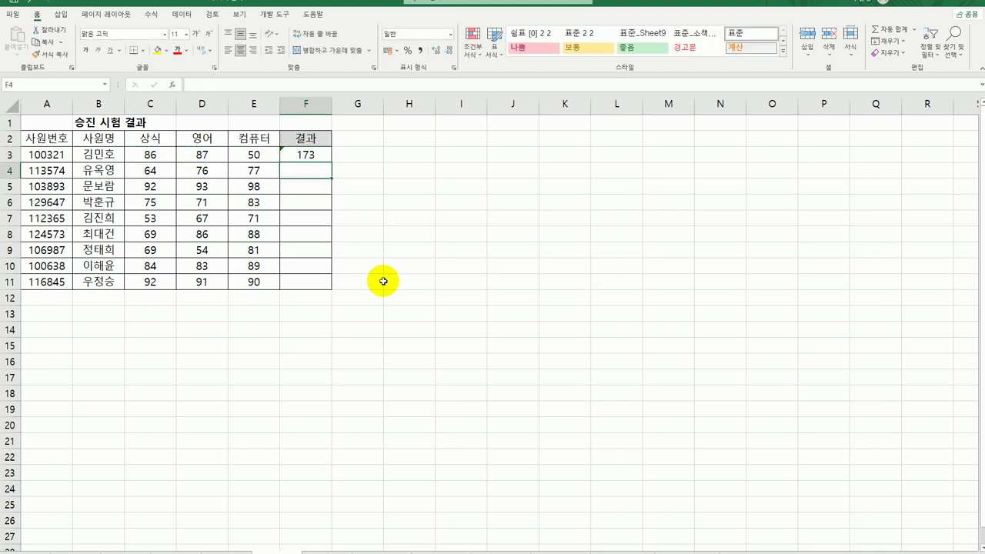
Fill the SUM formula from F3 down to F11 and inspect the formulas in F9, F7 and F3
{"action": "left_click", "coordinate": [305, 155]}
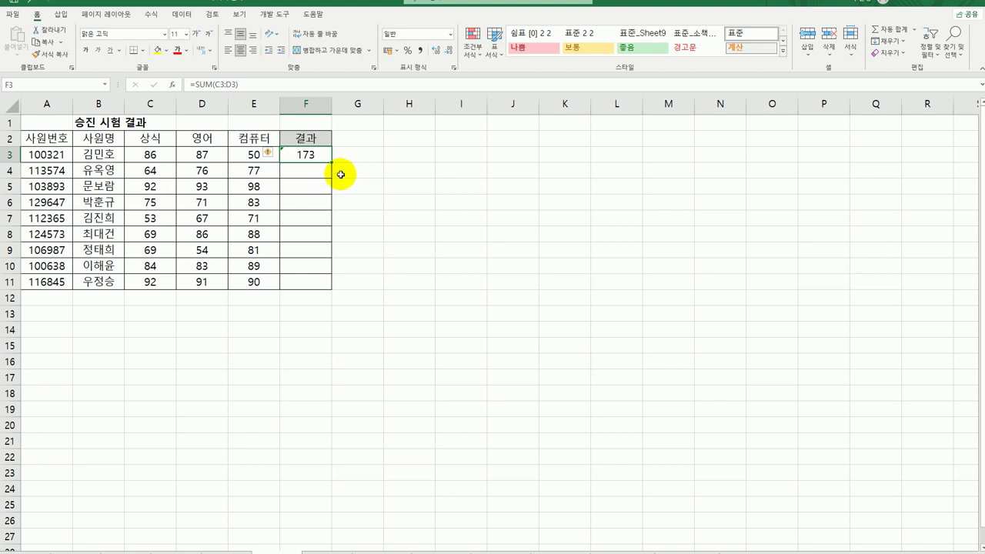
{"action": "left_click_drag", "start_coordinate": [332, 164], "coordinate": [308, 286]}
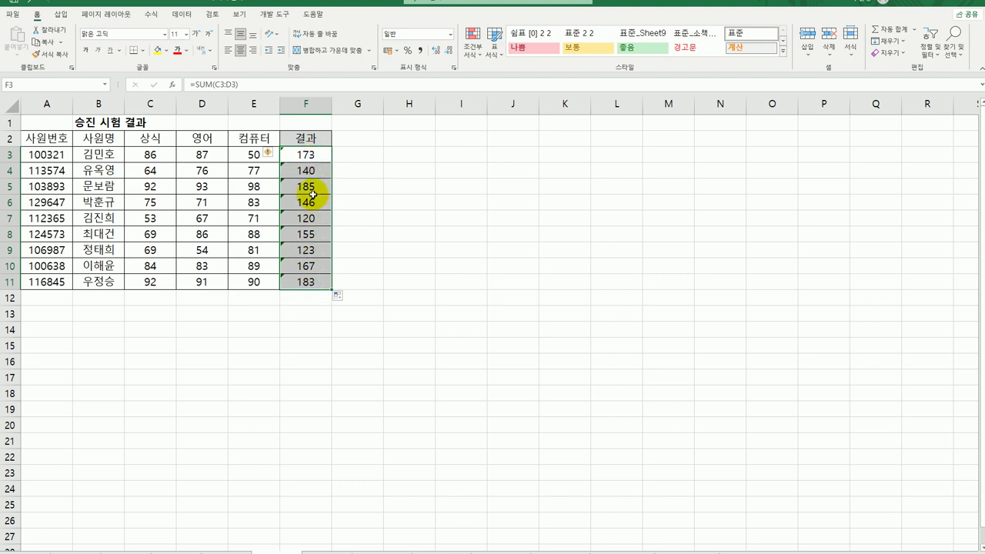
{"action": "left_click", "coordinate": [315, 248]}
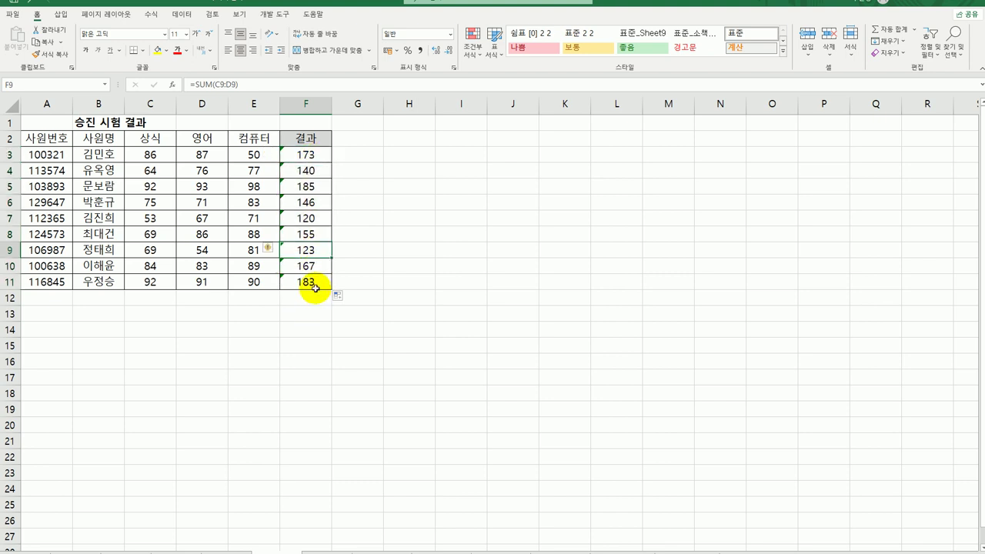
{"action": "left_click", "coordinate": [313, 219]}
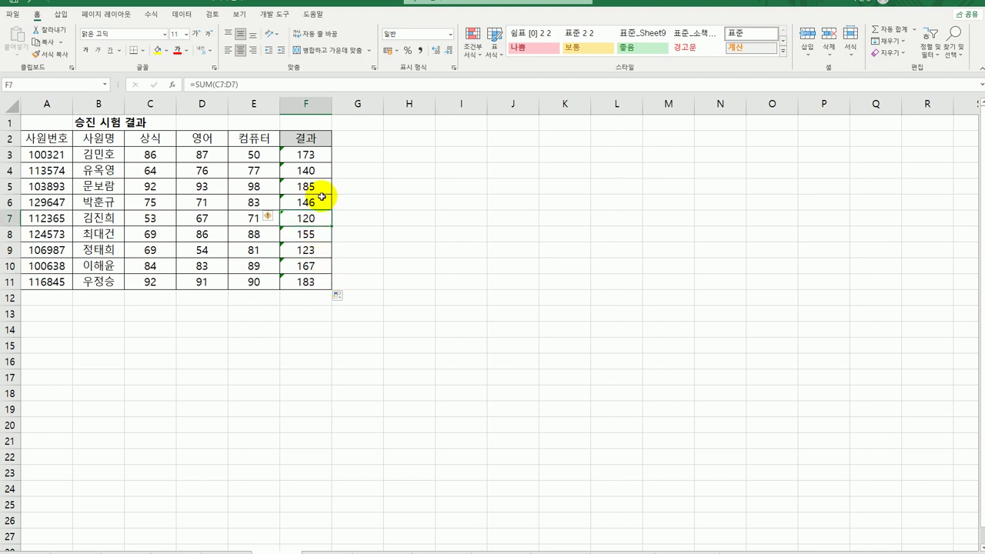
{"action": "left_click", "coordinate": [308, 155]}
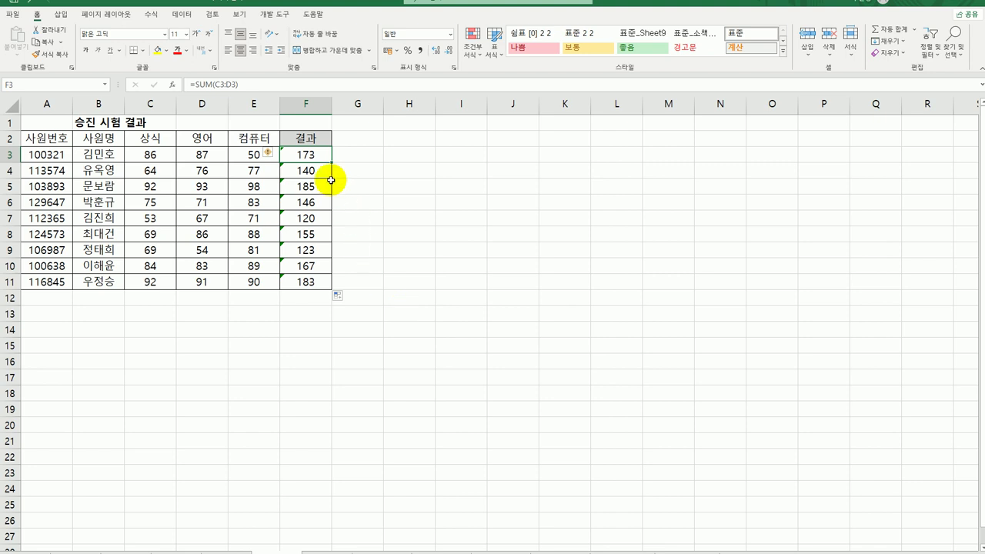
Wrap the SUM formula in F3 in an AND function with the first condition SUM(C3:D3)>=140
{"action": "double_click", "coordinate": [317, 158]}
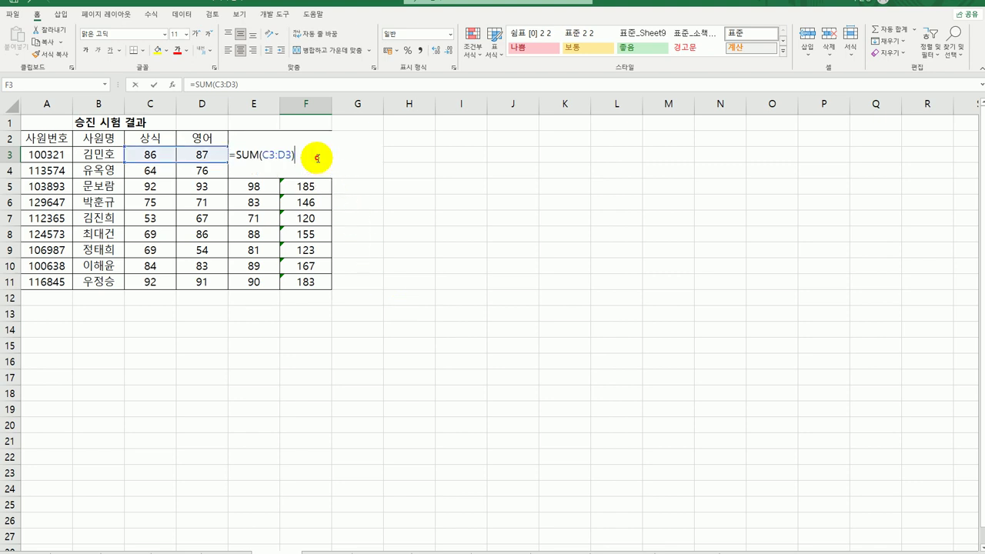
{"action": "left_click", "coordinate": [245, 155]}
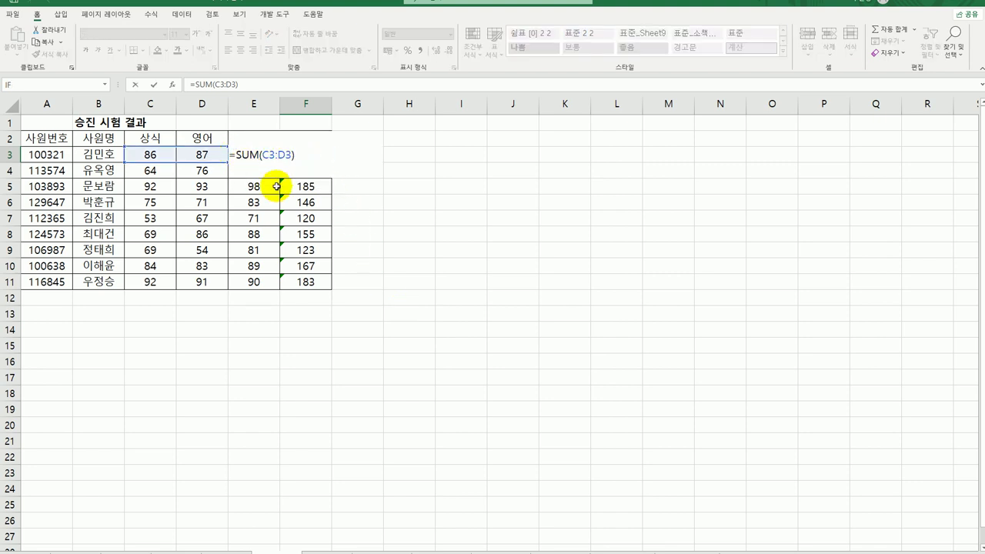
{"action": "type", "text": "and"}
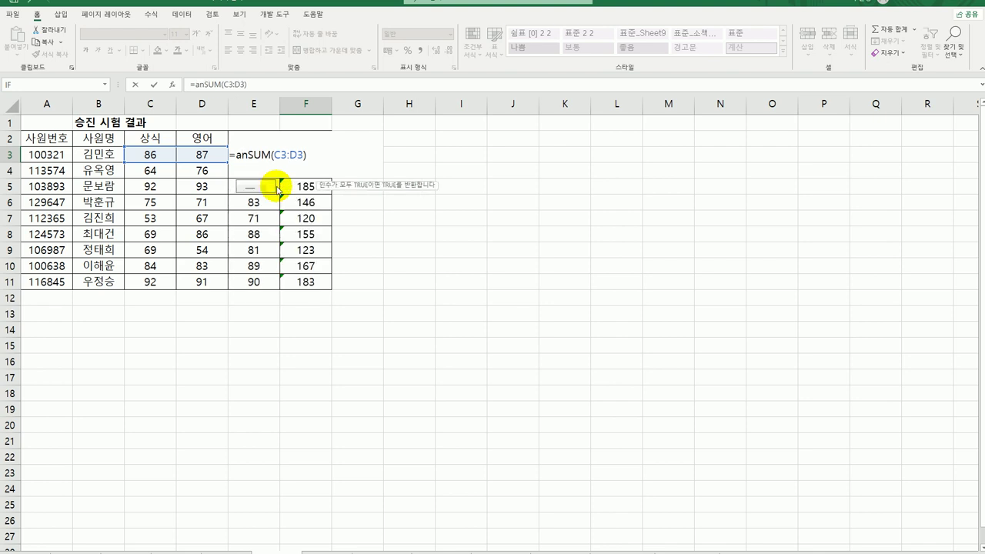
{"action": "double_click", "coordinate": [278, 189]}
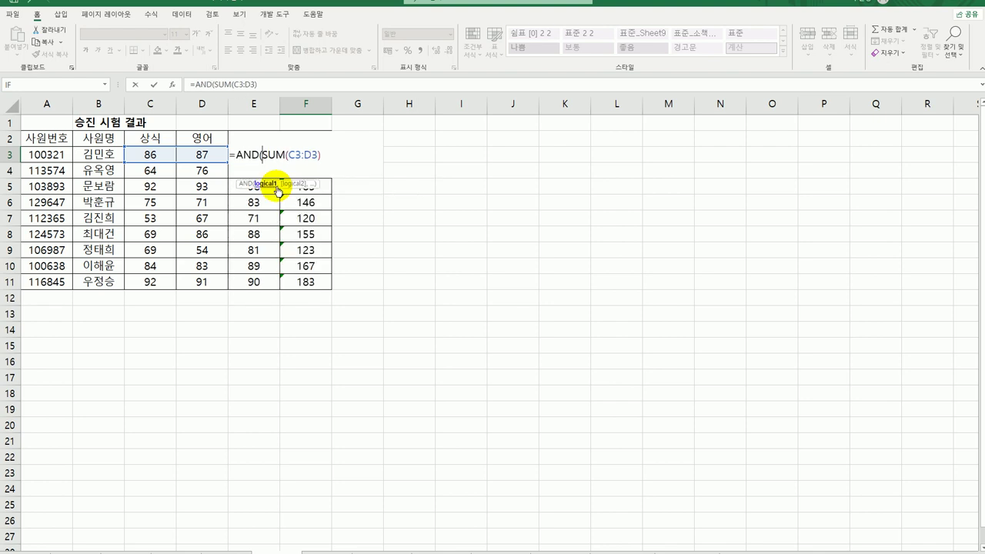
{"action": "left_click", "coordinate": [251, 156]}
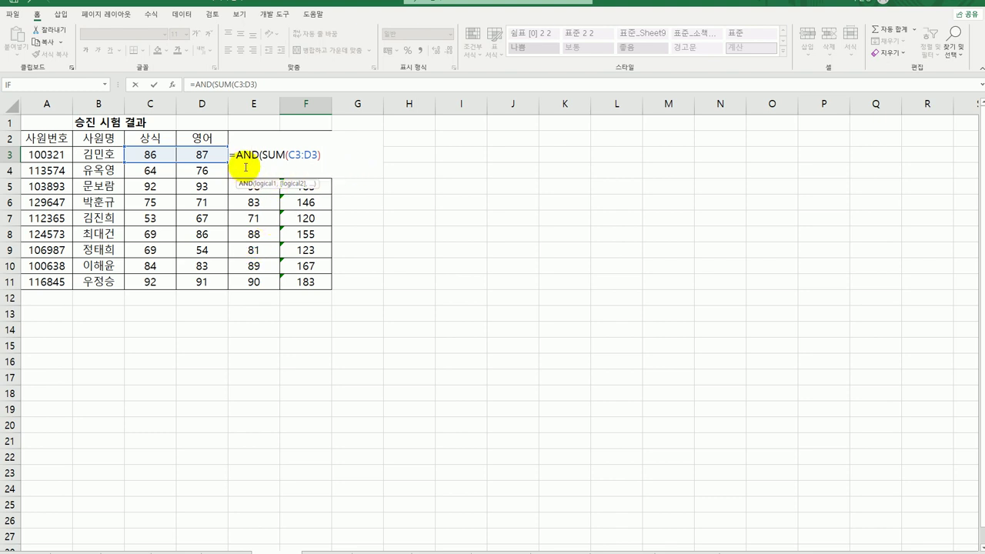
{"action": "left_click", "coordinate": [171, 84]}
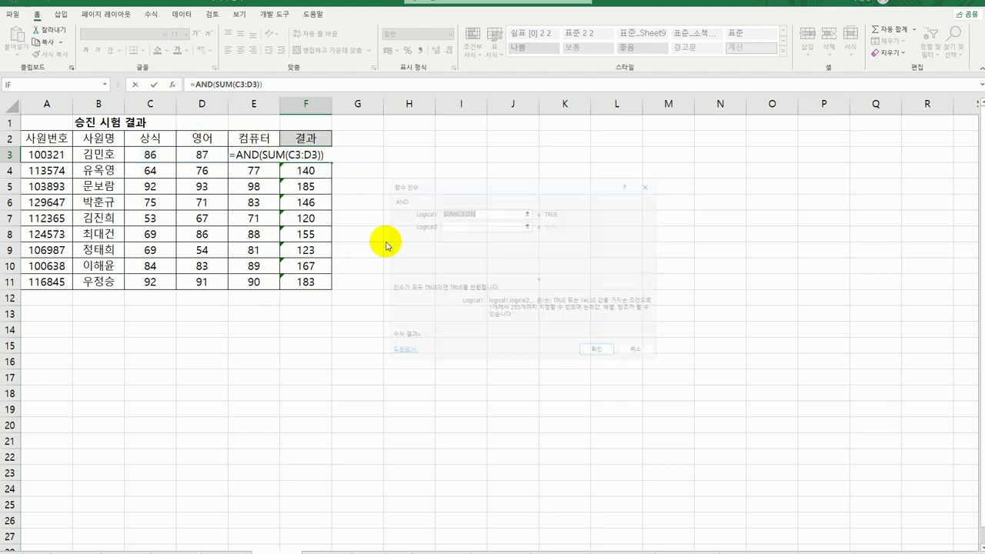
{"action": "left_click", "coordinate": [478, 207]}
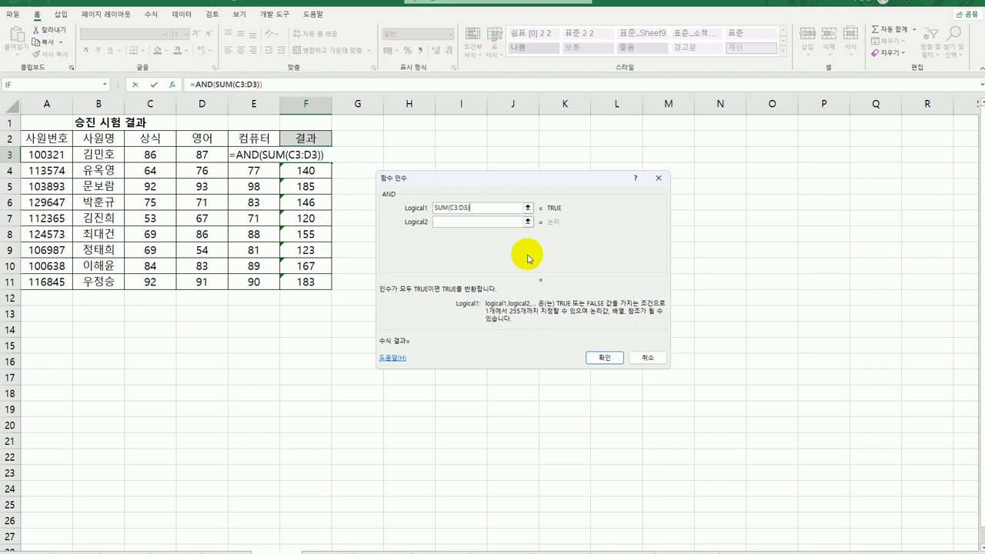
{"action": "type", "text": ">=140"}
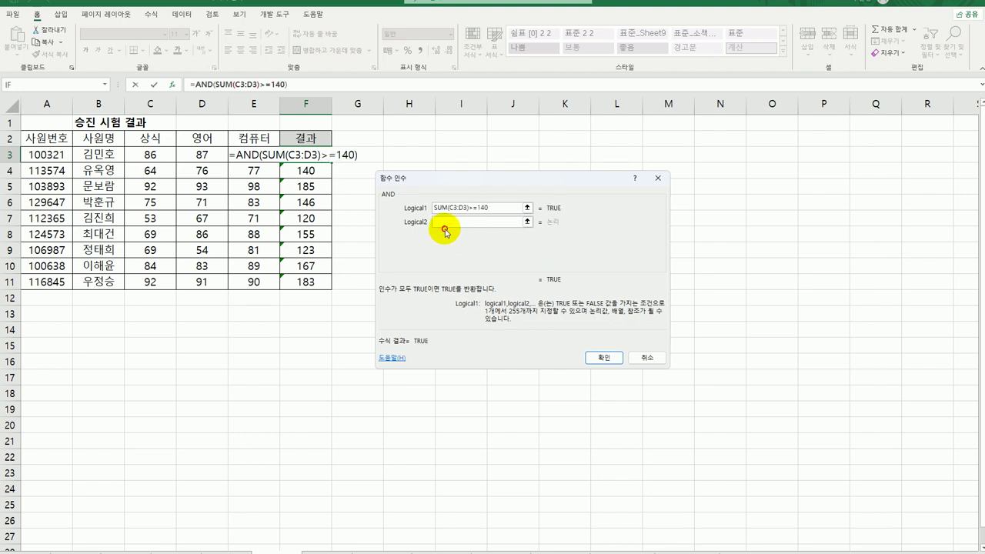
Set the second condition of the AND function in F3 to E3>=80
{"action": "left_click", "coordinate": [444, 221]}
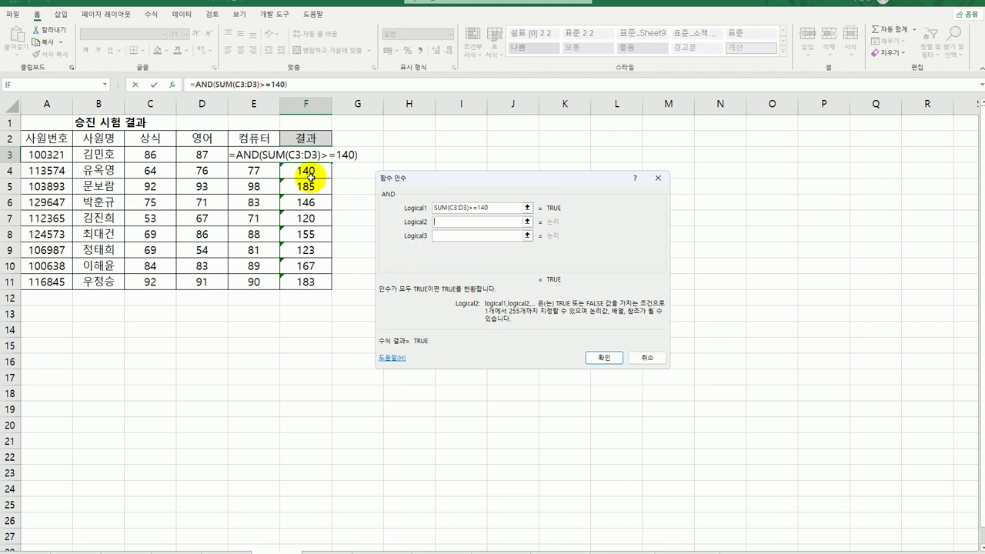
{"action": "left_click", "coordinate": [267, 158]}
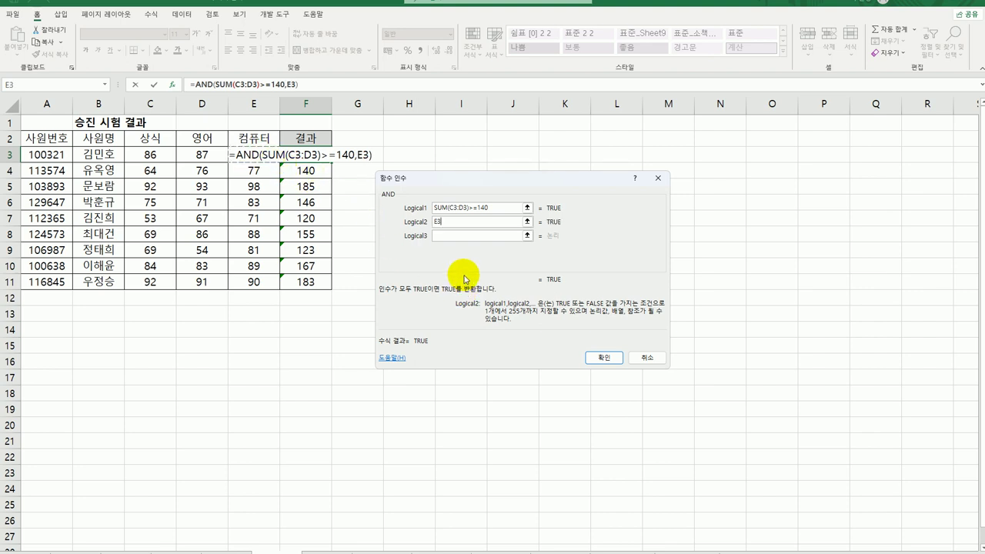
{"action": "type", "text": ">=80"}
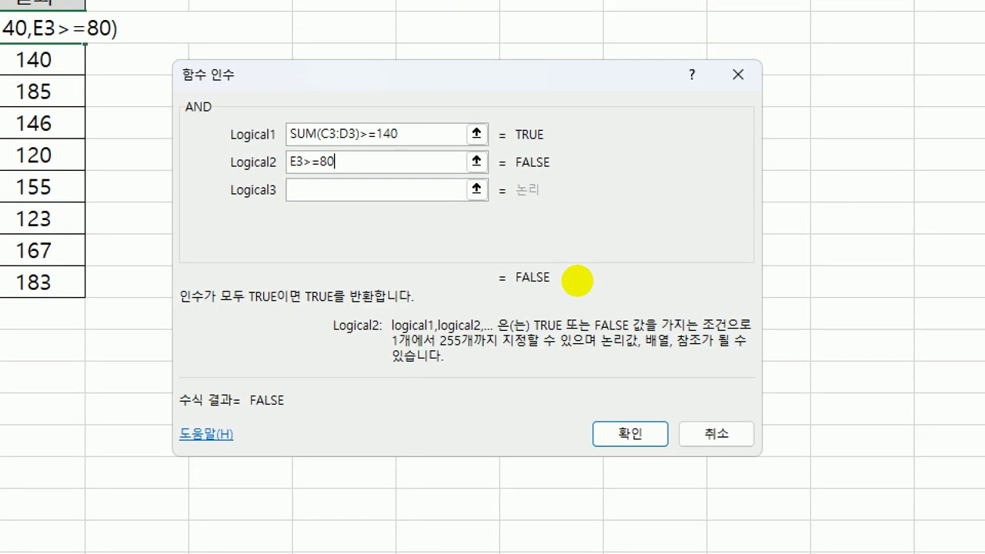
{"action": "left_click_drag", "start_coordinate": [291, 136], "coordinate": [400, 139]}
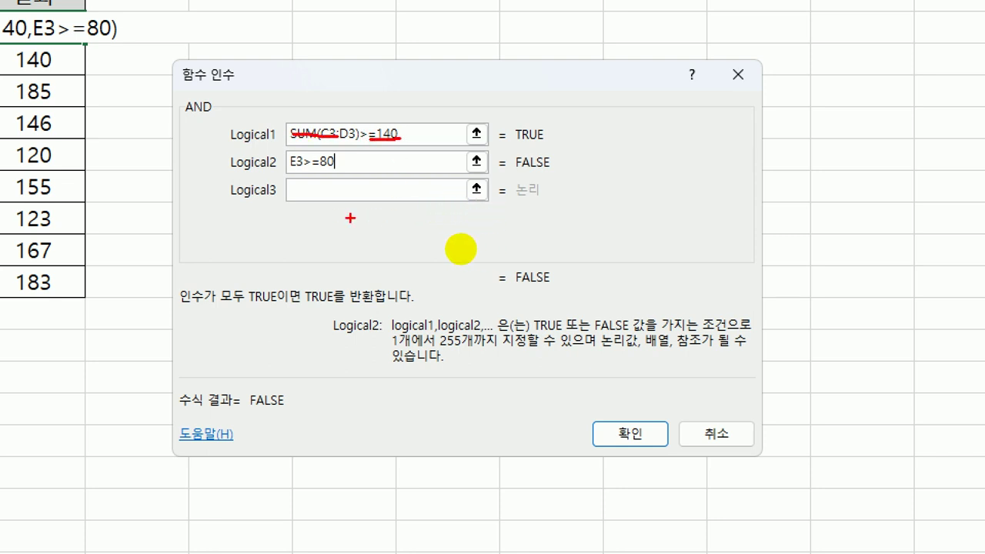
{"action": "left_click_drag", "start_coordinate": [289, 170], "coordinate": [349, 175]}
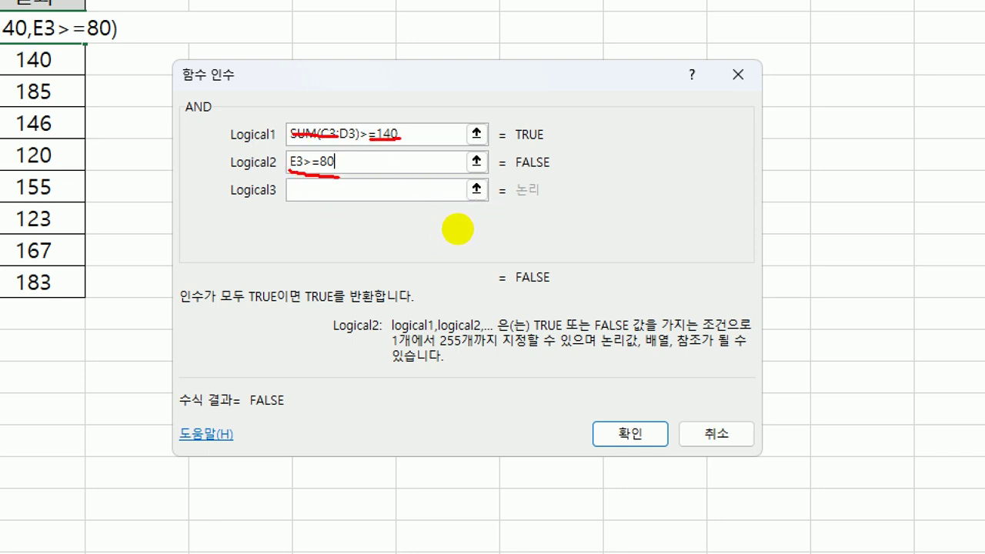
{"action": "key", "text": "Escape"}
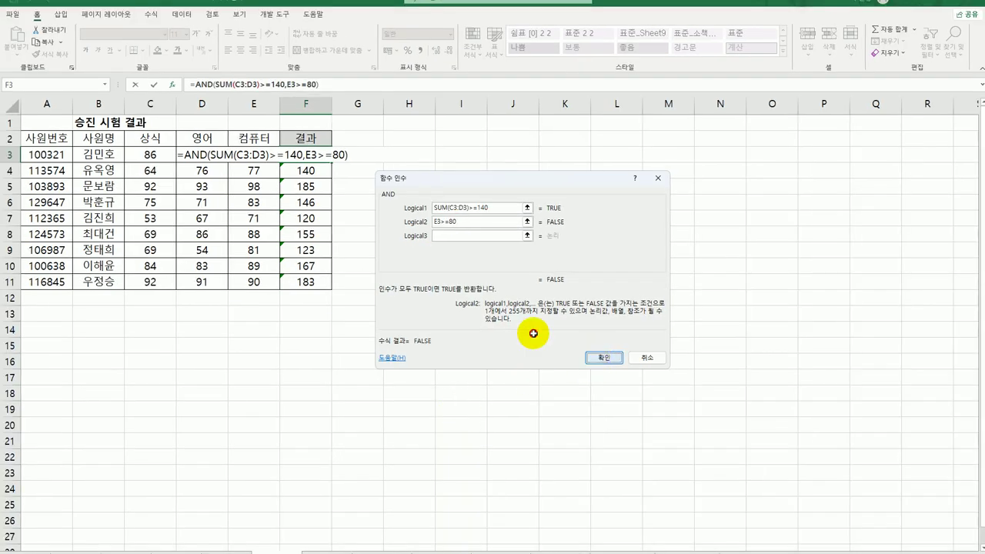
Accept the AND formula in F3 and fill it down the 결과 column to F11
{"action": "left_click", "coordinate": [596, 359]}
{"action": "left_click_drag", "start_coordinate": [331, 160], "coordinate": [318, 286]}
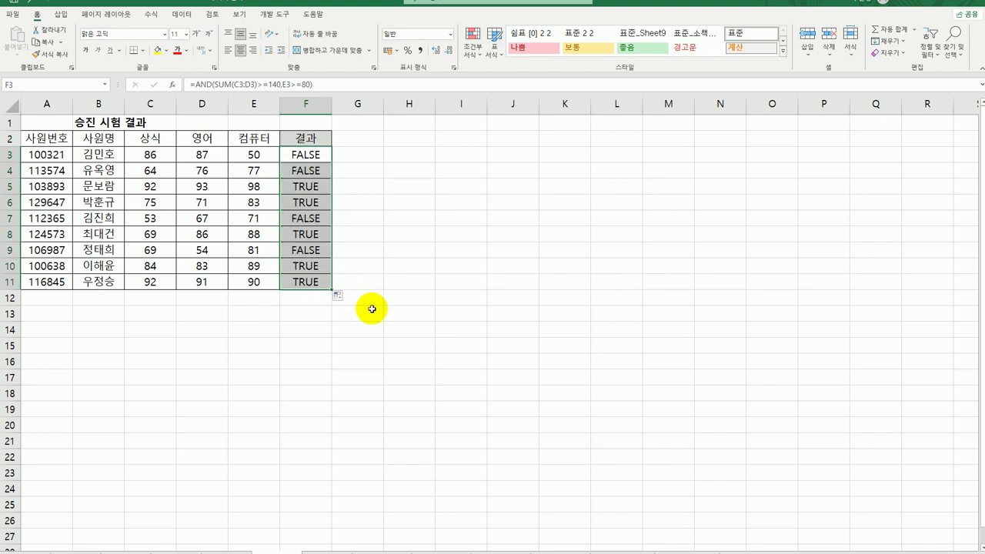
Wrap the AND formula in F3 in an IF function, using AND as its logical test, and bring up the function's arguments
{"action": "left_click", "coordinate": [318, 154]}
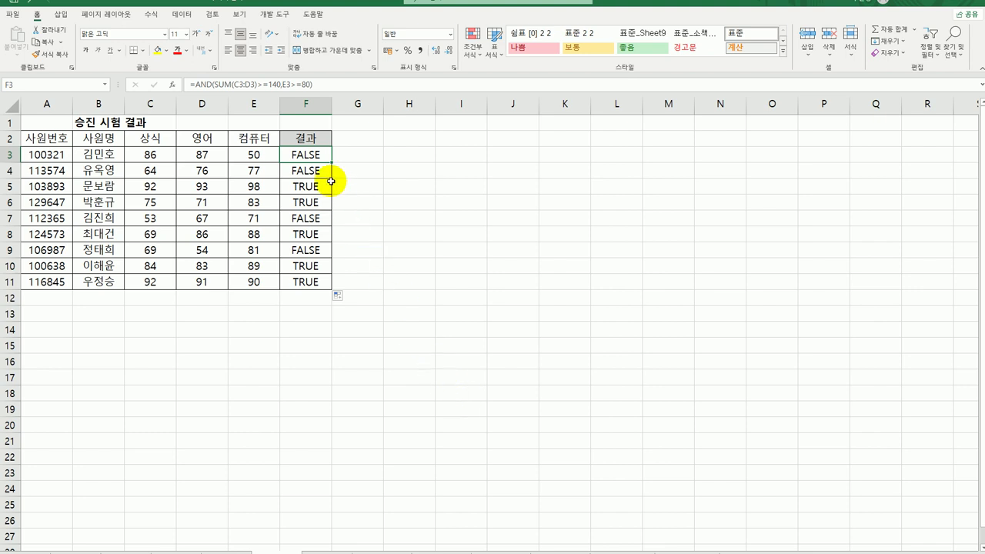
{"action": "double_click", "coordinate": [317, 157]}
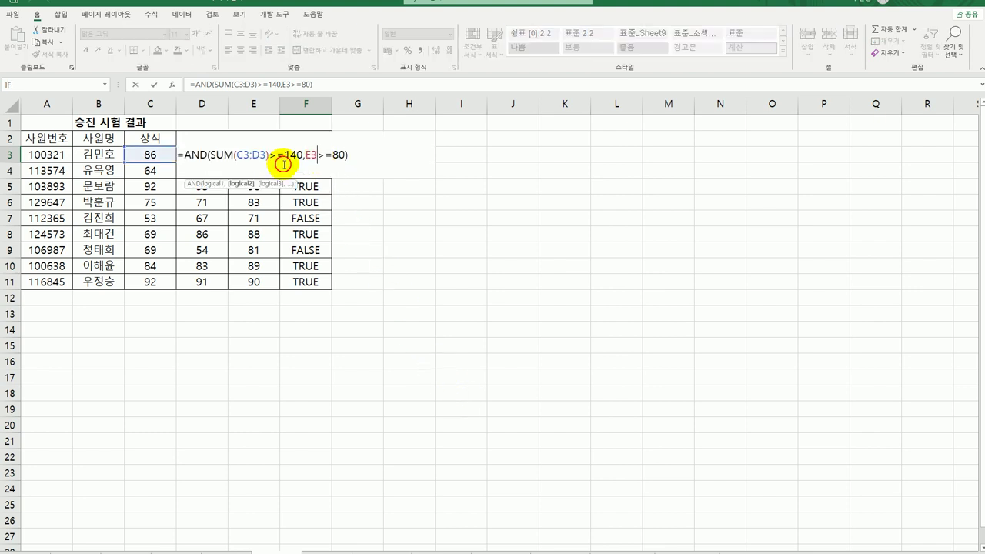
{"action": "left_click", "coordinate": [183, 155]}
{"action": "type", "text": "IF("}
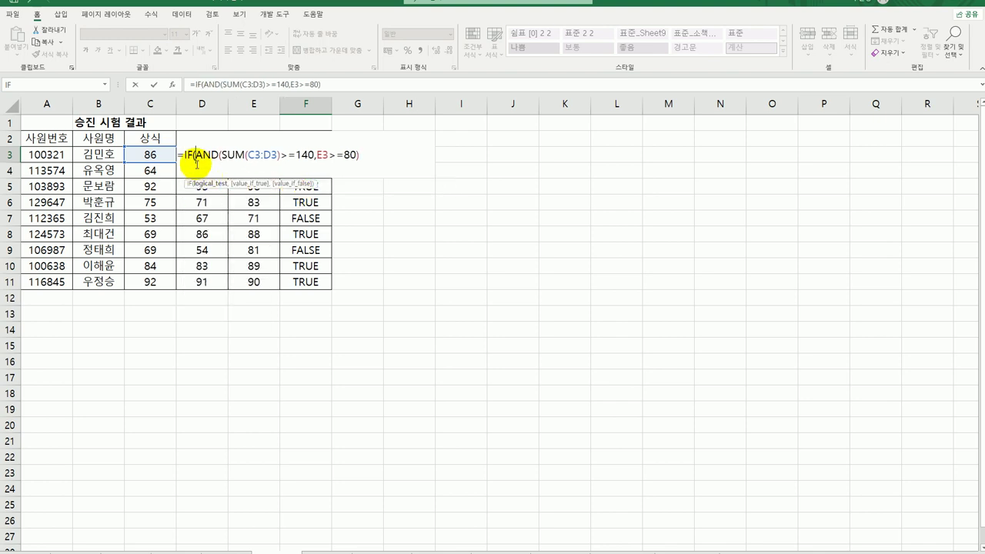
{"action": "left_click", "coordinate": [172, 84]}
Set the IF function in F3 to return "합격" when true and an empty text "" when false
{"action": "left_click", "coordinate": [496, 236]}
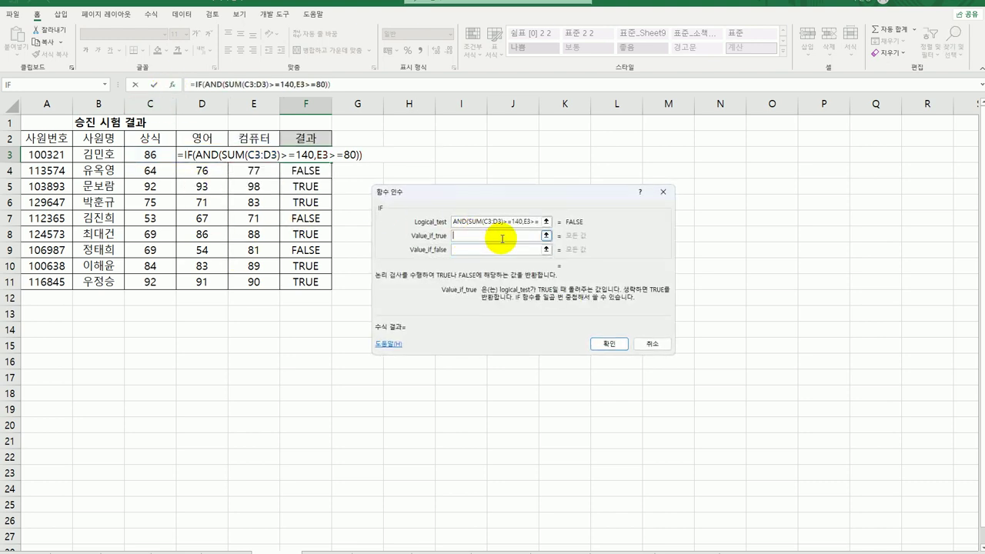
{"action": "type", "text": "합계"}
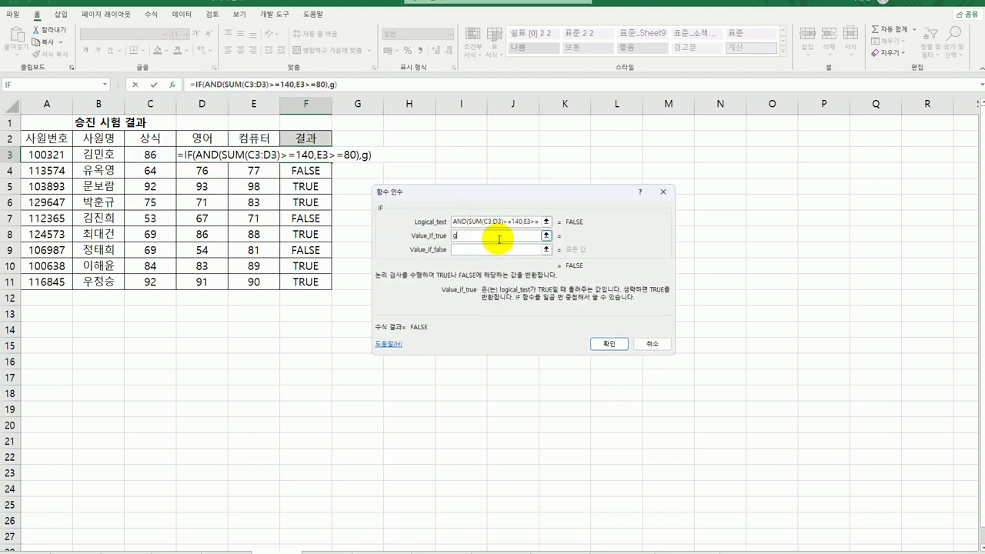
{"action": "key", "text": "Tab"}
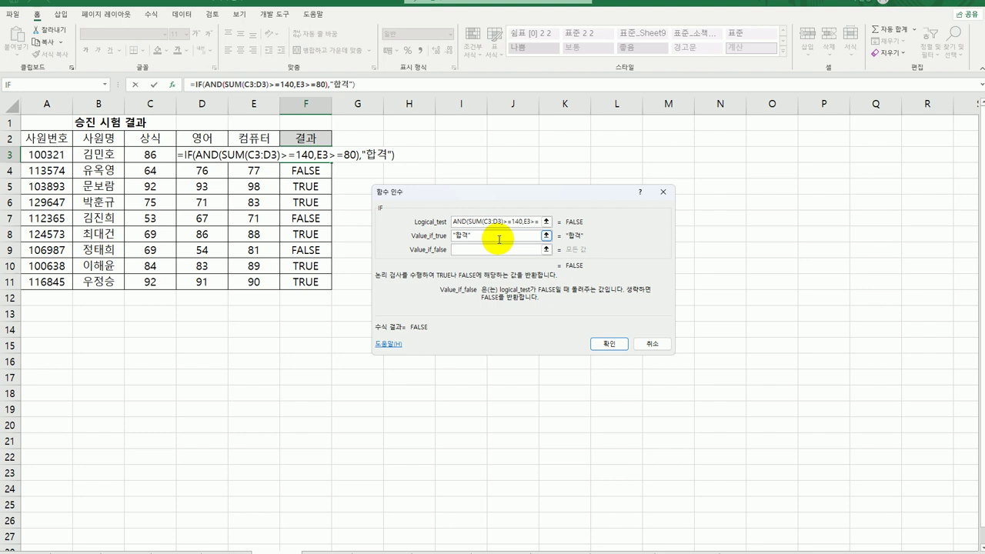
{"action": "type", "text": "\"\""}
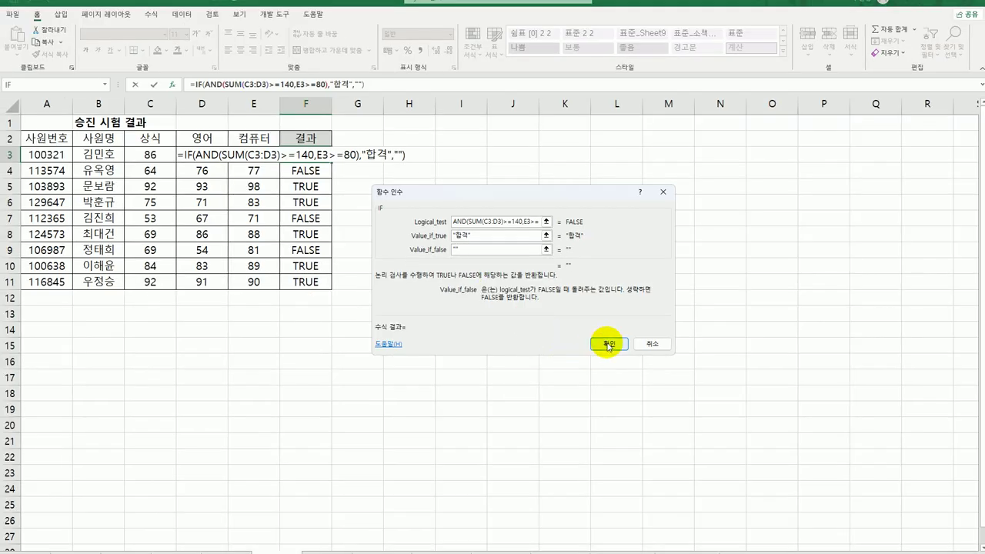
{"action": "left_click", "coordinate": [708, 353]}
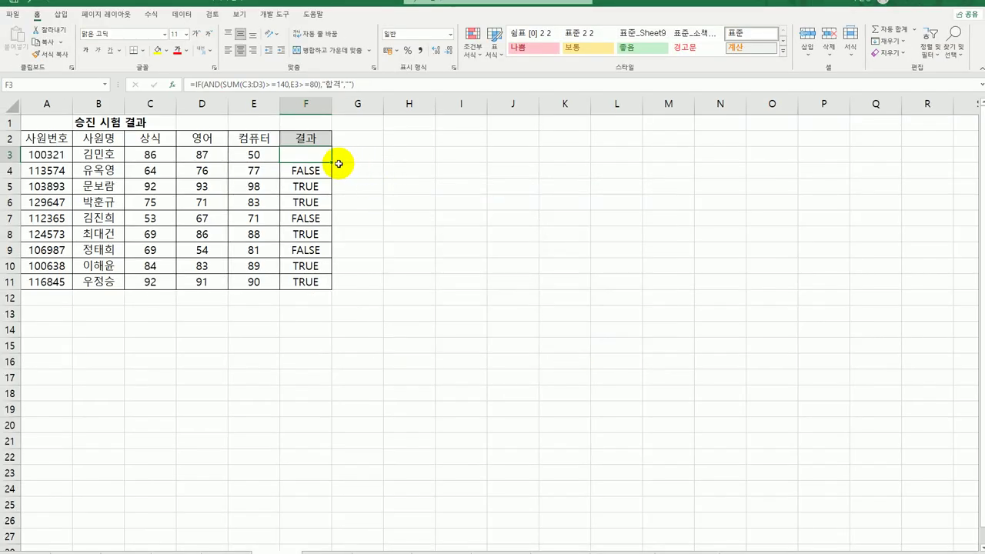
Fill the IF formula from F3 down to F11, inspect the formula in F11 and return to cell A1
{"action": "left_click_drag", "start_coordinate": [333, 160], "coordinate": [320, 289]}
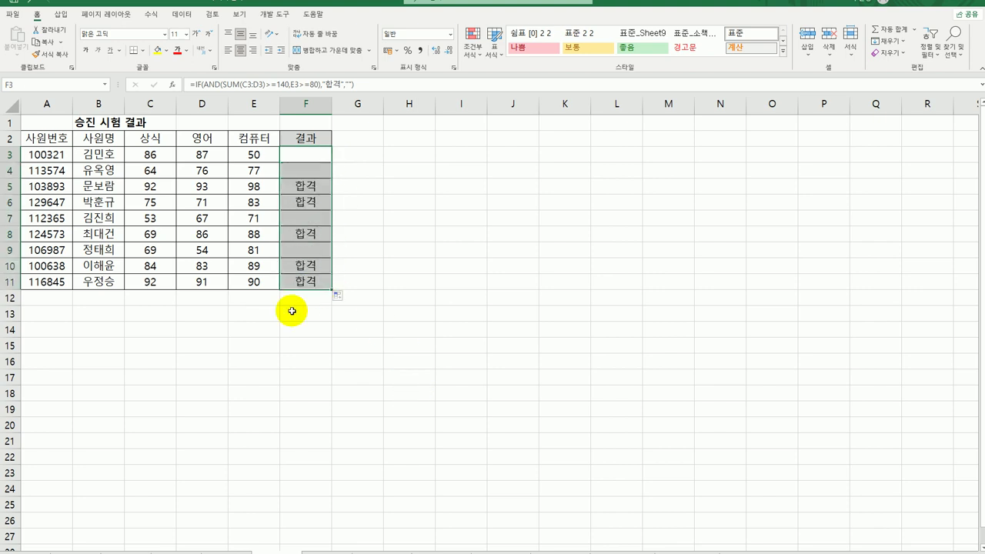
{"action": "left_click", "coordinate": [300, 285]}
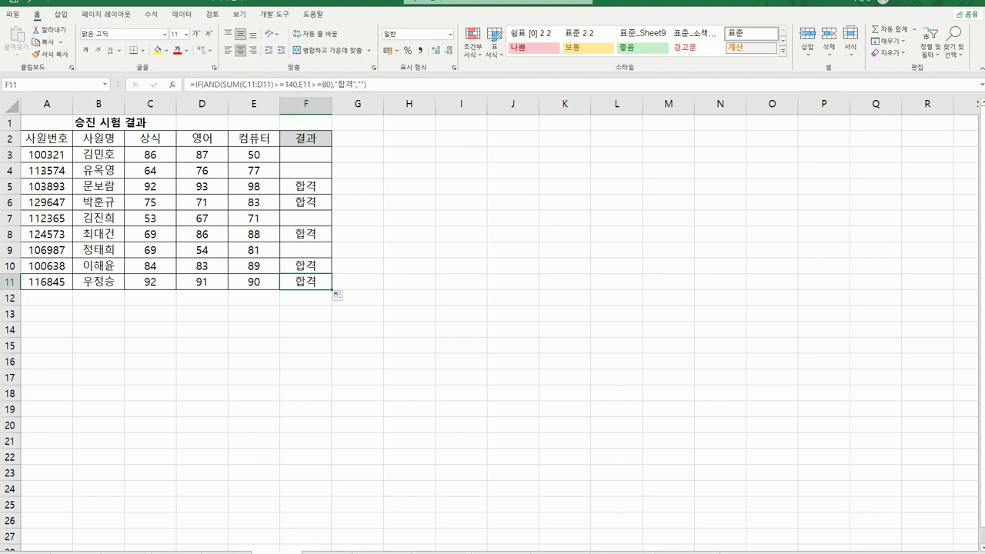
{"action": "key", "text": "ctrl+Home"}
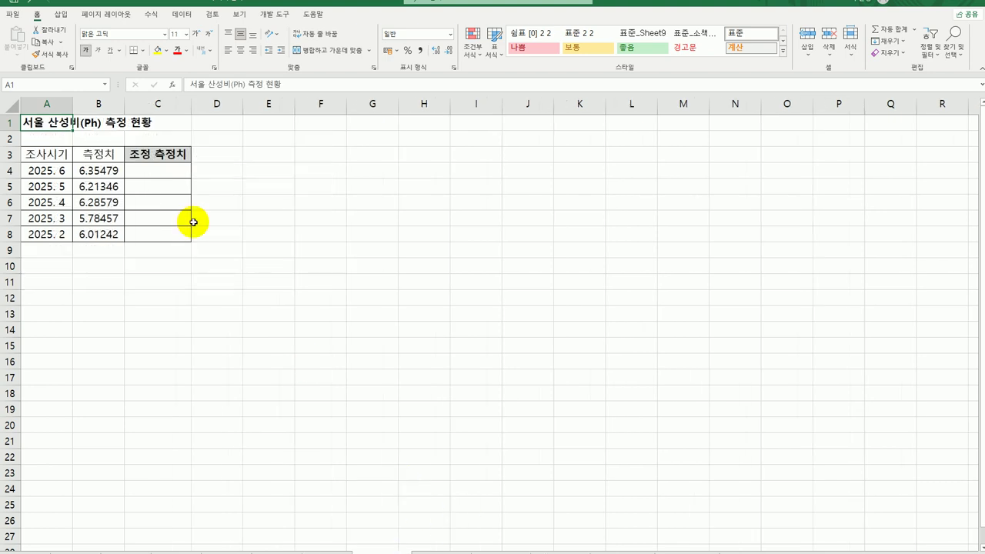
On the 서울 산성비(Ph) 측정 현황 sheet, enter =ROUND(B4,2) in C4 to round the measurement to two decimal places
{"action": "left_click", "coordinate": [172, 174]}
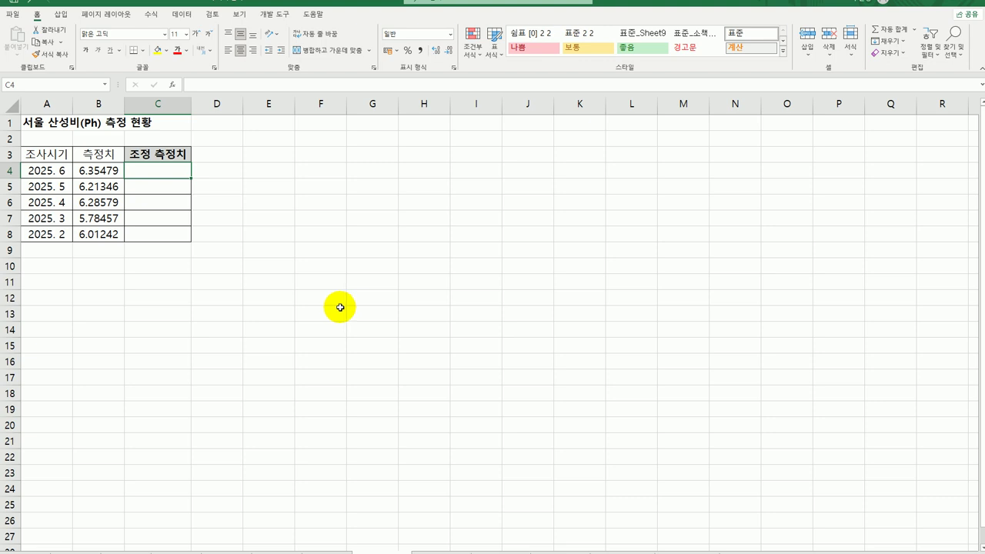
{"action": "type", "text": "="}
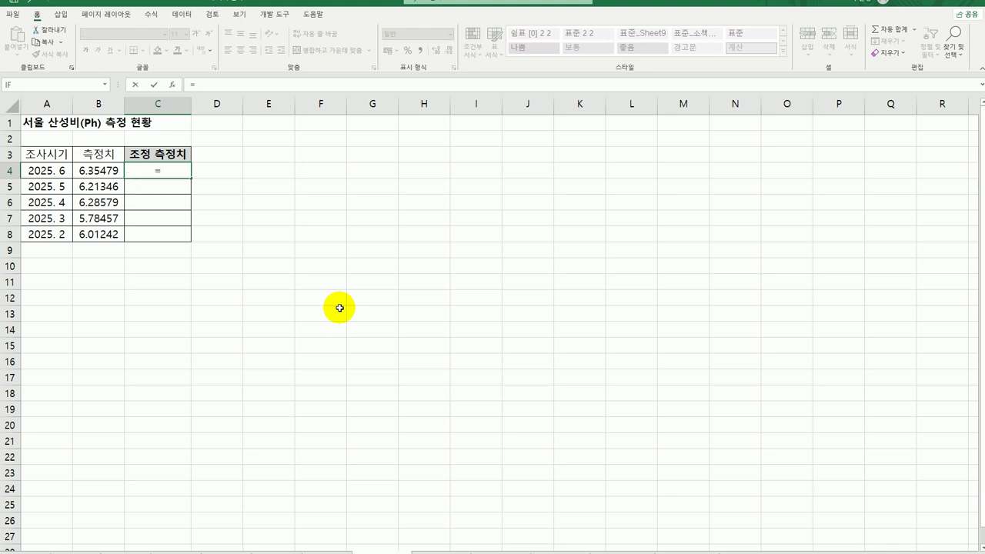
{"action": "type", "text": "rou"}
{"action": "key", "text": "Tab"}
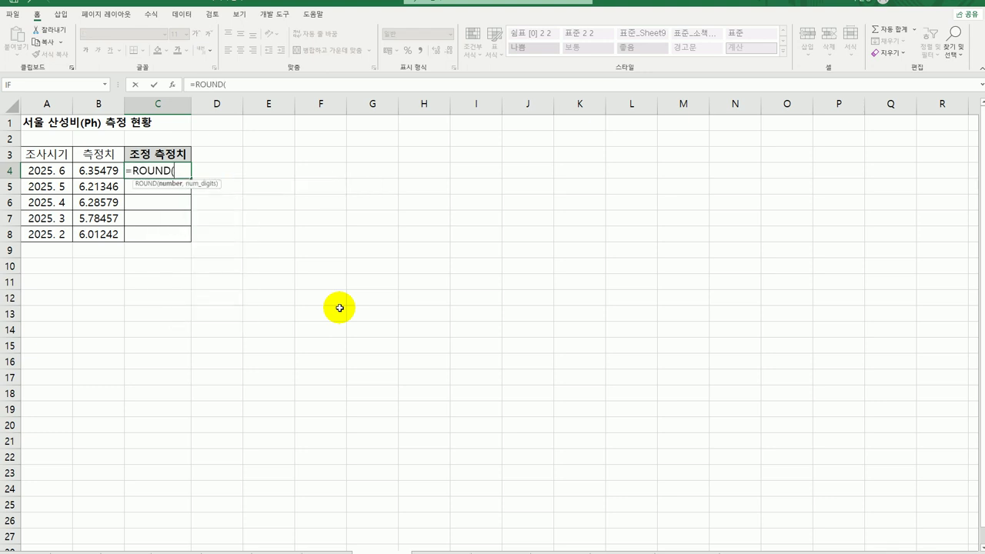
{"action": "left_click", "coordinate": [96, 170]}
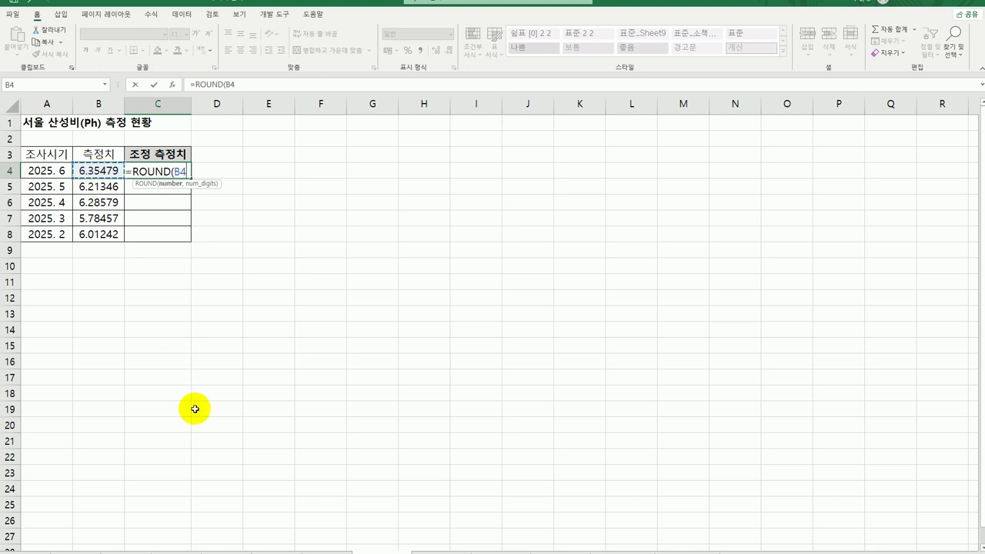
{"action": "type", "text": ","}
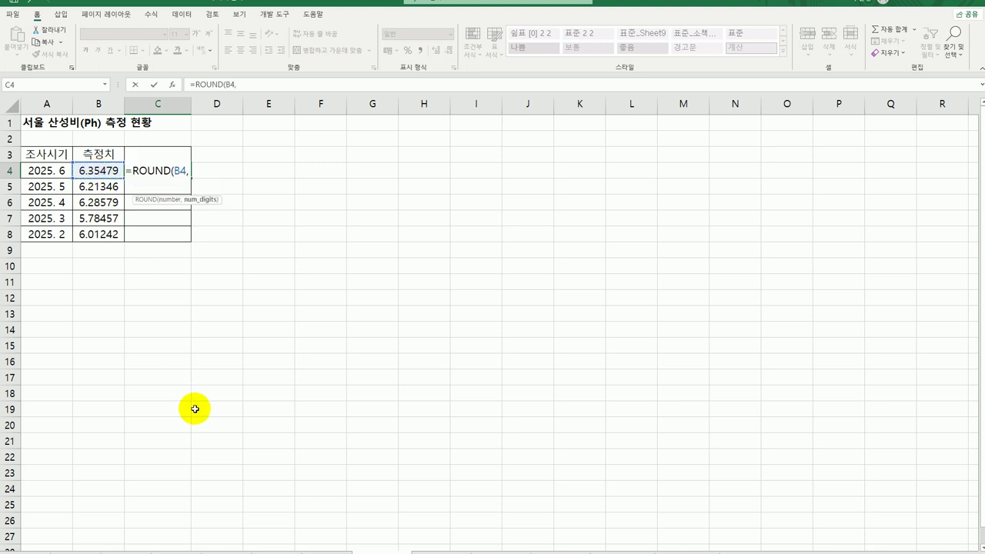
{"action": "type", "text": "2"}
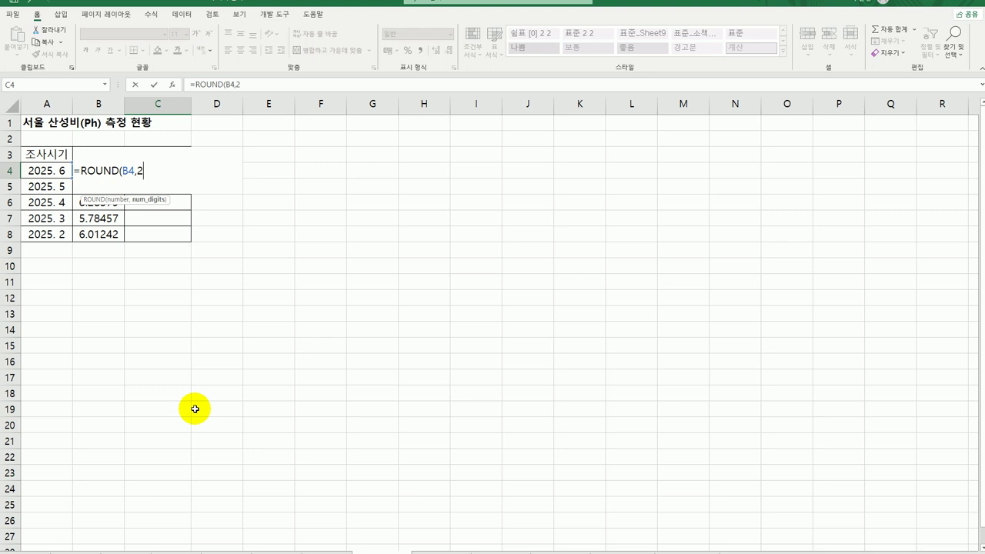
{"action": "type", "text": ")"}
{"action": "key", "text": "Return"}
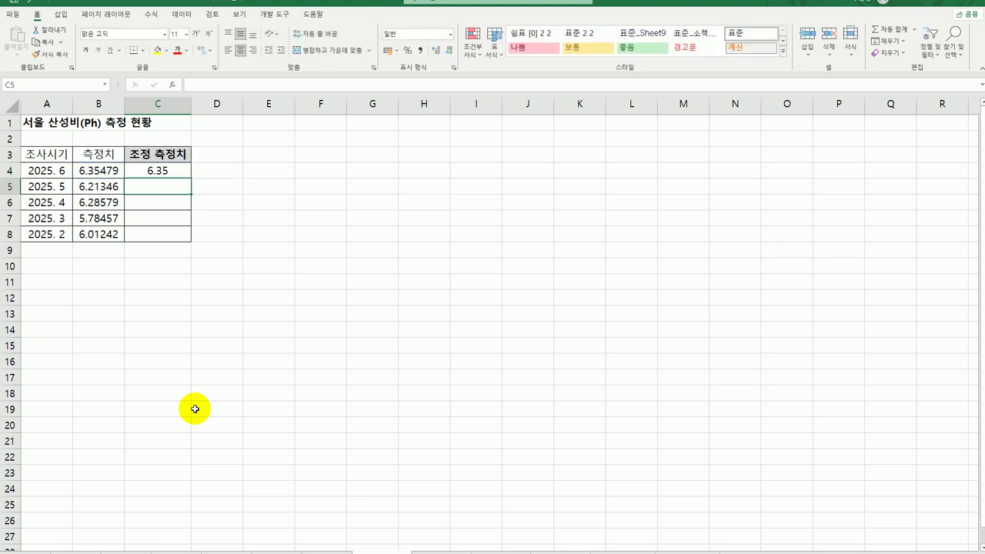
Fill the ROUND formula from C4 down to C8, inspect the formula in C8 and return to cell A1
{"action": "left_click", "coordinate": [183, 169]}
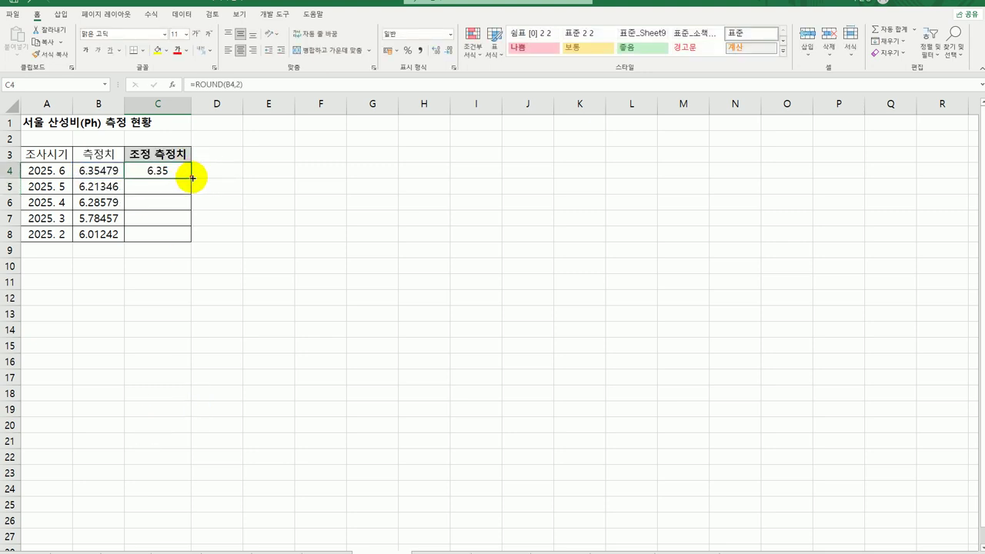
{"action": "left_click_drag", "start_coordinate": [192, 178], "coordinate": [165, 236]}
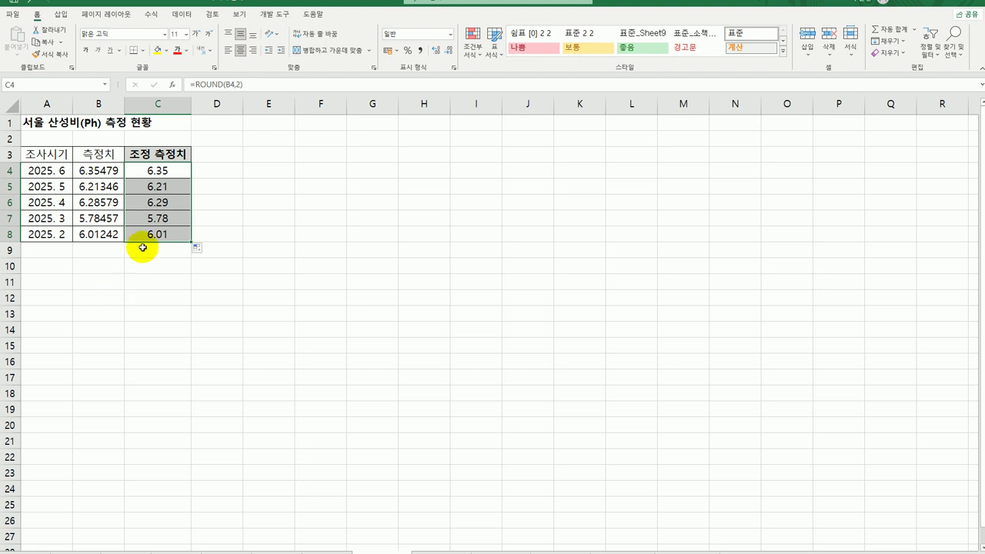
{"action": "left_click", "coordinate": [185, 233]}
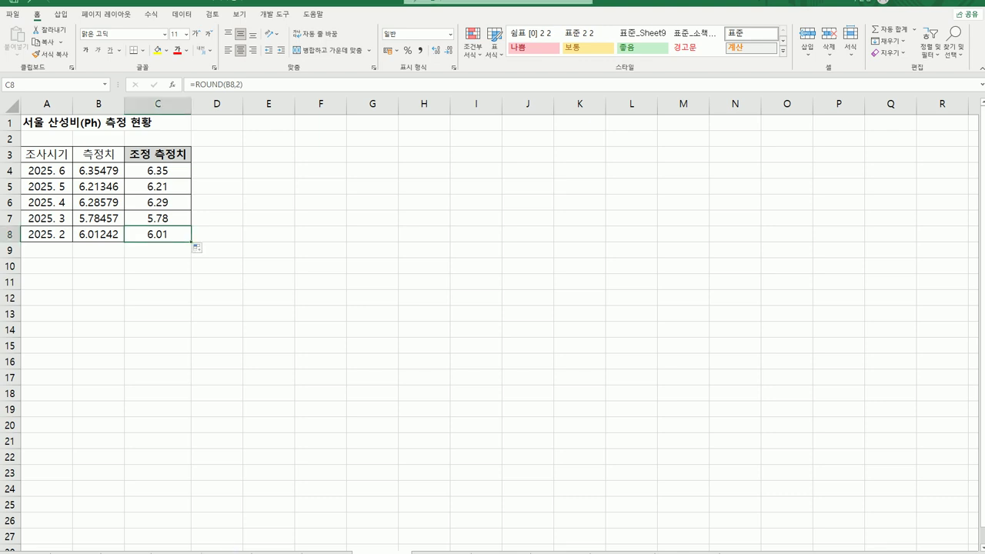
{"action": "key", "text": "ctrl+Home"}
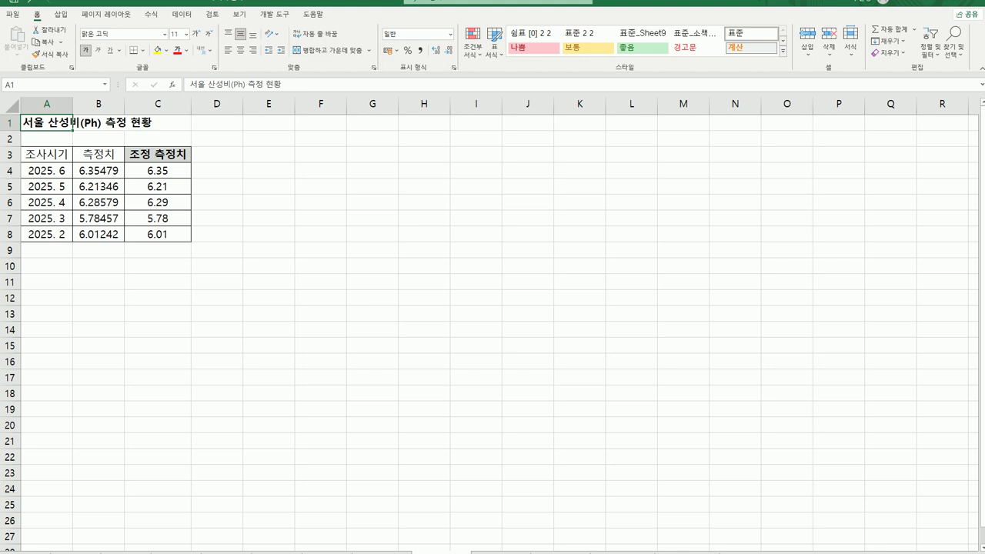
Go to the 경시대회 성적 sheet and examine the 출신고 condition cells B2:B3, the score table A2:E12 and its header row
{"action": "left_click", "coordinate": [492, 550]}
{"action": "left_click", "coordinate": [171, 345]}
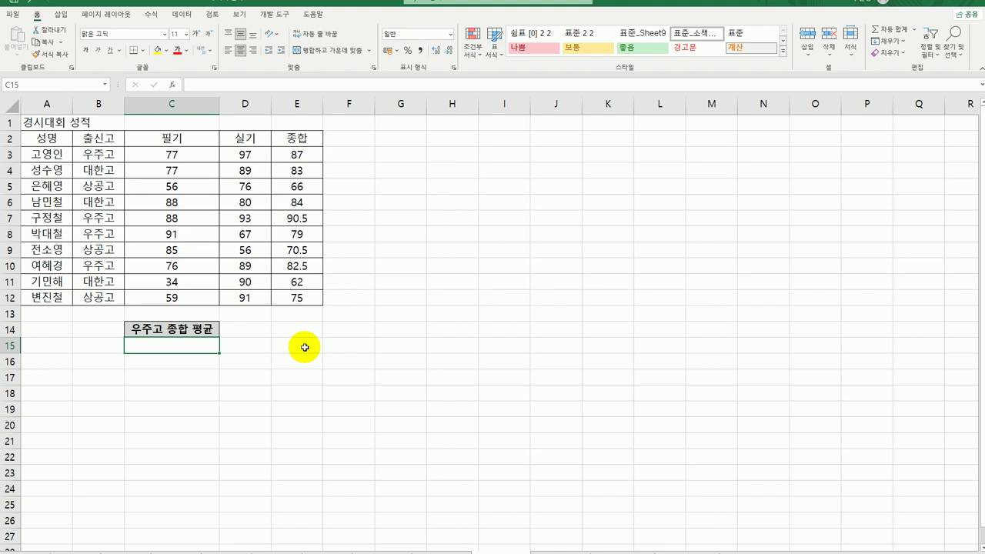
{"action": "left_click", "coordinate": [83, 138]}
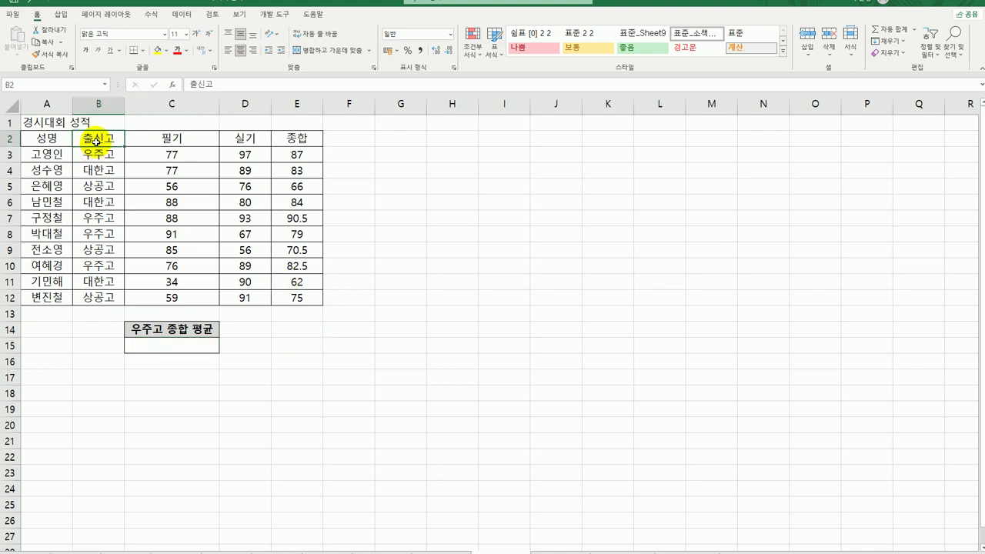
{"action": "left_click_drag", "start_coordinate": [98, 138], "coordinate": [98, 154]}
{"action": "left_click", "coordinate": [200, 348]}
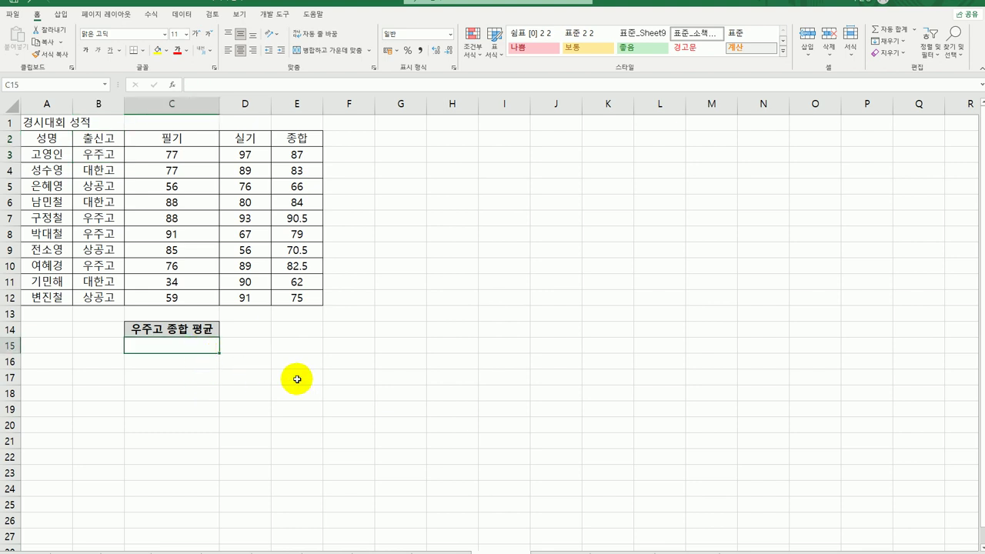
{"action": "left_click_drag", "start_coordinate": [59, 141], "coordinate": [294, 301]}
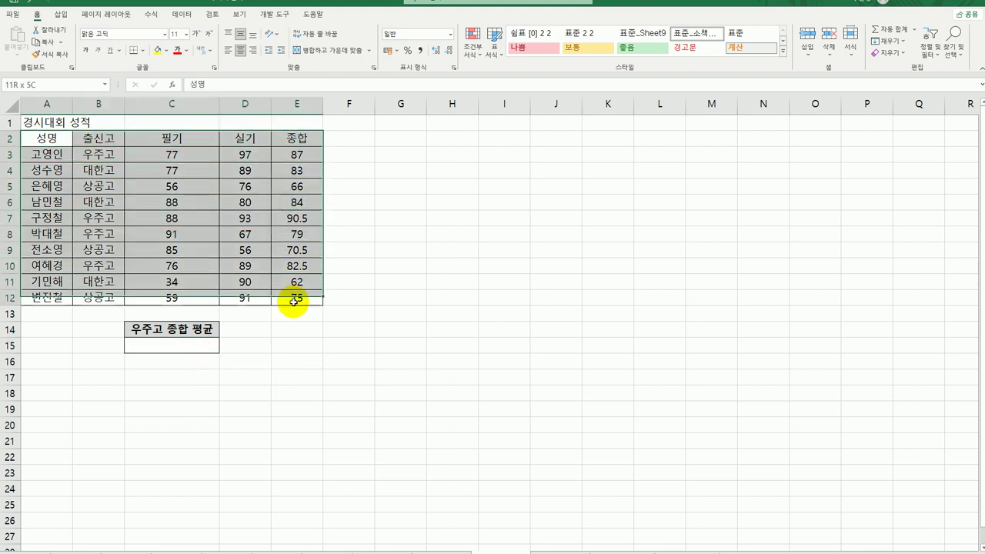
{"action": "left_click_drag", "start_coordinate": [50, 139], "coordinate": [278, 142]}
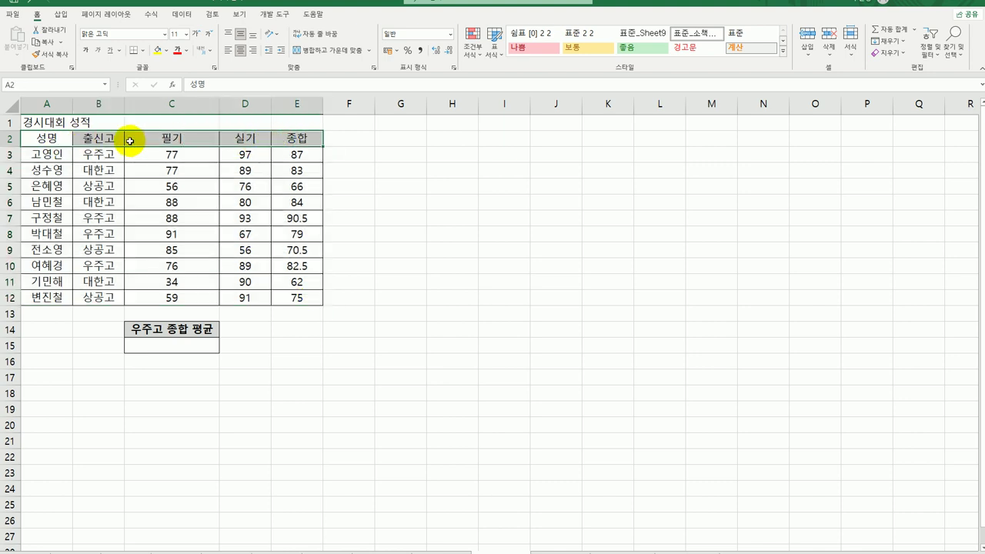
{"action": "left_click_drag", "start_coordinate": [61, 137], "coordinate": [293, 138]}
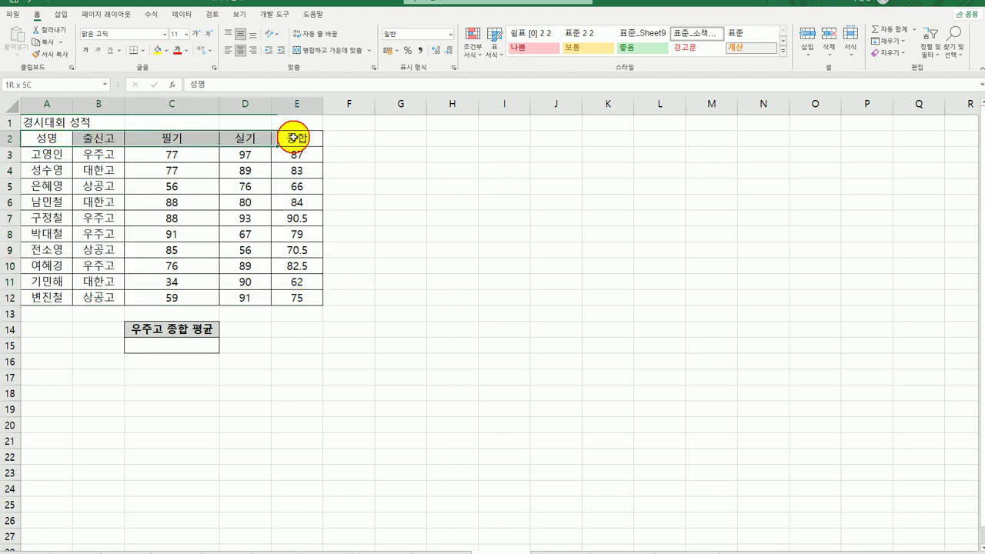
Enter =DAVERAGE(A2:E12,E2,B2:B3) in C15 to average the 종합 scores of the 우주고 students
{"action": "left_click", "coordinate": [212, 344]}
{"action": "type", "text": "="}
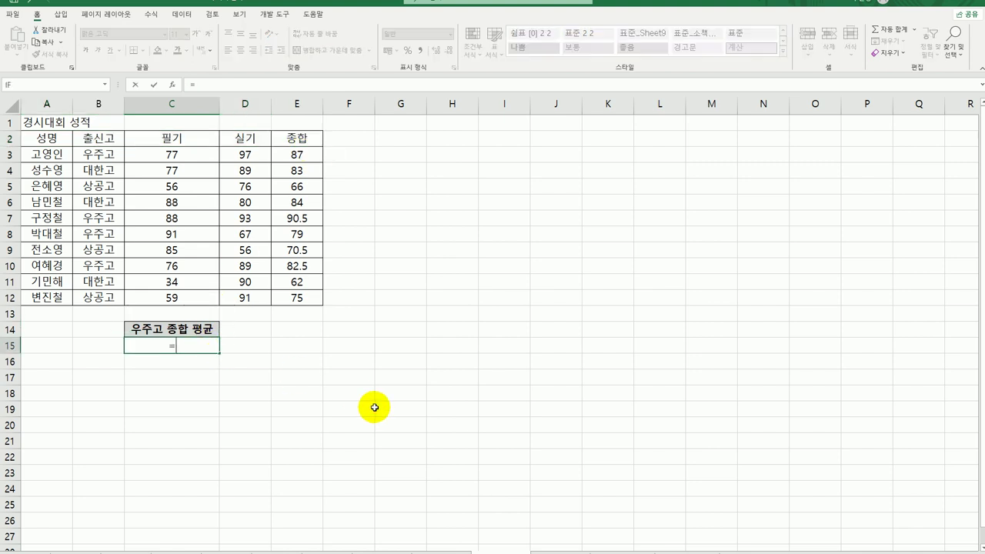
{"action": "type", "text": "dav"}
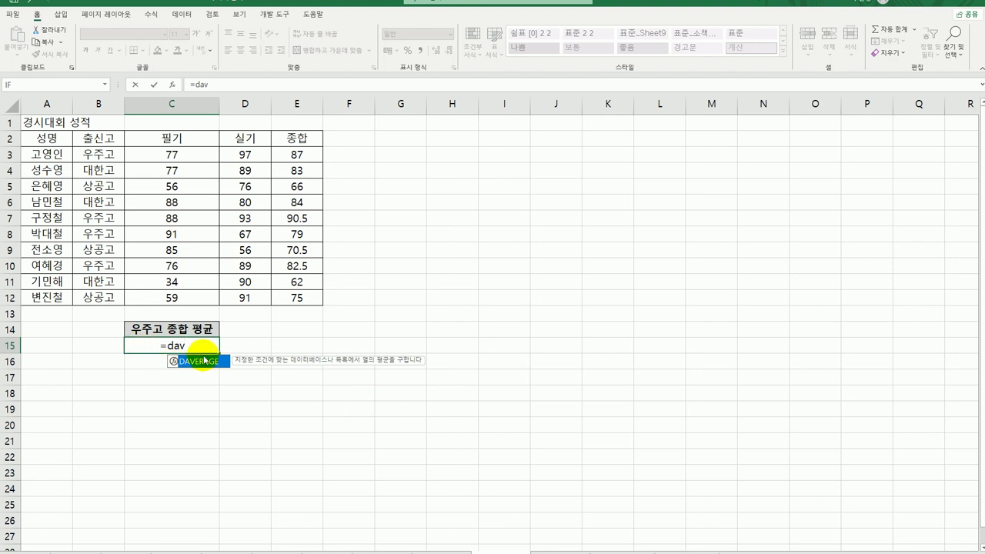
{"action": "double_click", "coordinate": [204, 364]}
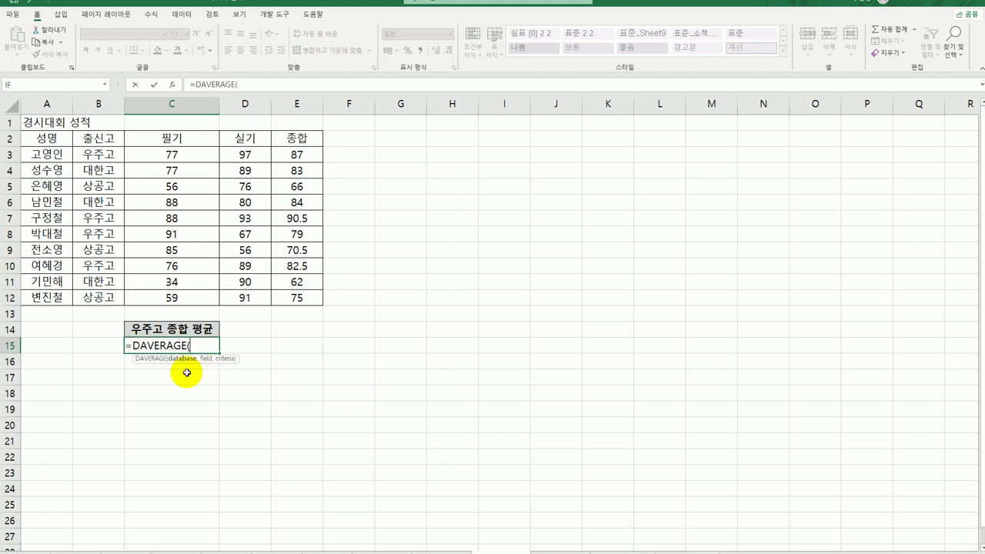
{"action": "left_click", "coordinate": [172, 84]}
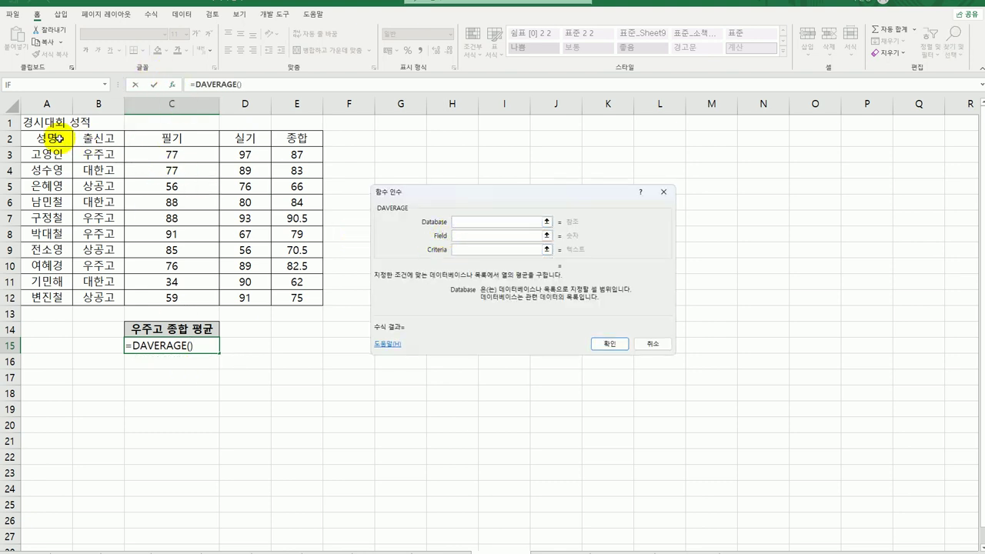
{"action": "left_click_drag", "start_coordinate": [59, 138], "coordinate": [305, 300]}
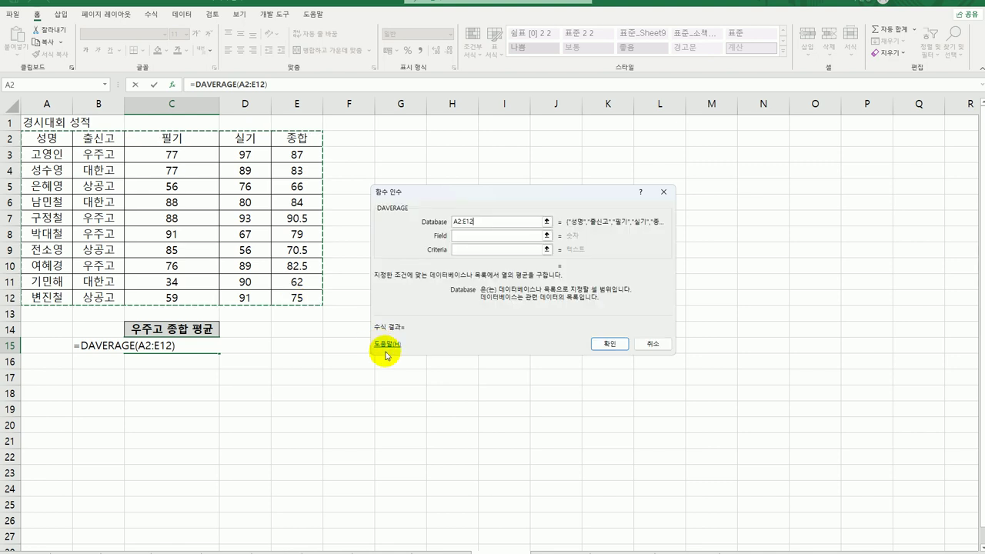
{"action": "left_click", "coordinate": [480, 236]}
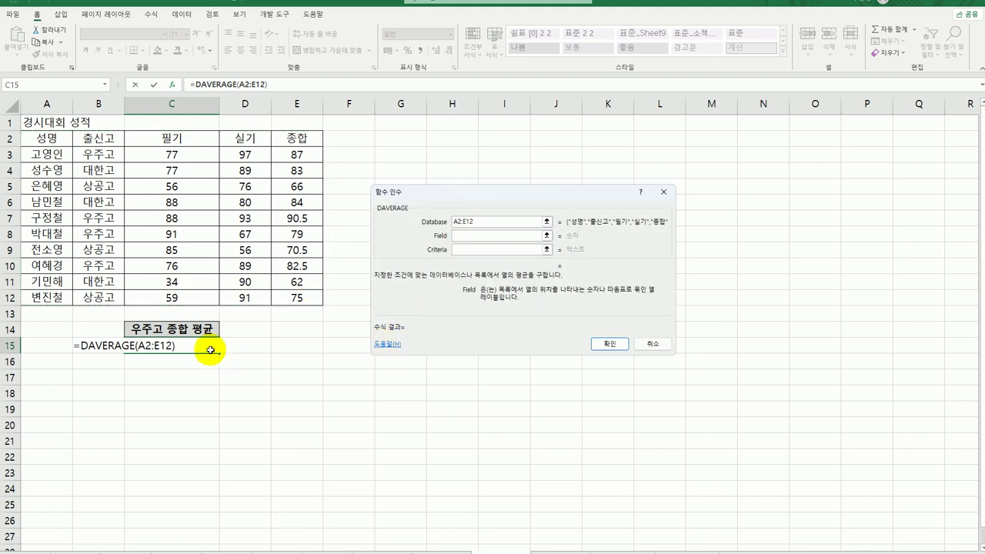
{"action": "left_click", "coordinate": [296, 139]}
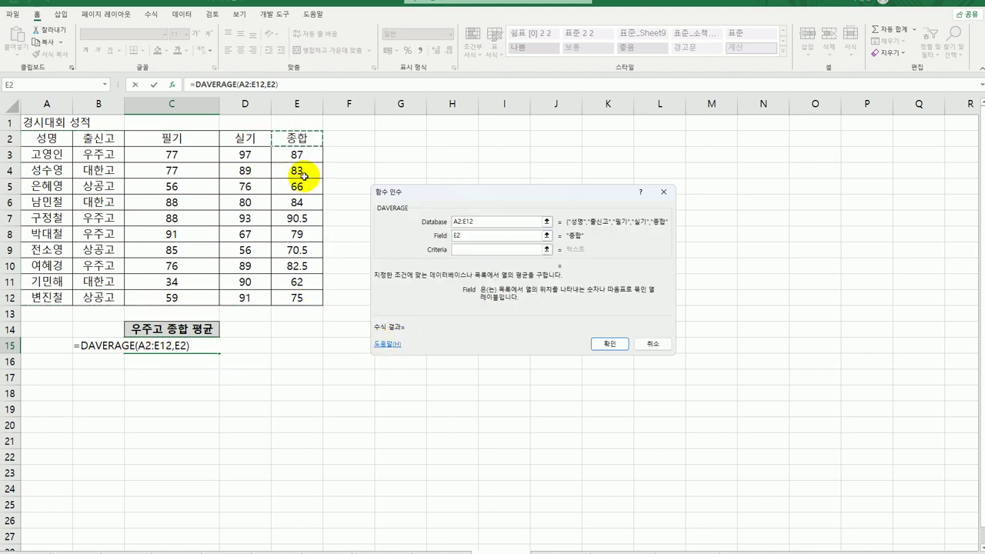
{"action": "left_click", "coordinate": [465, 251]}
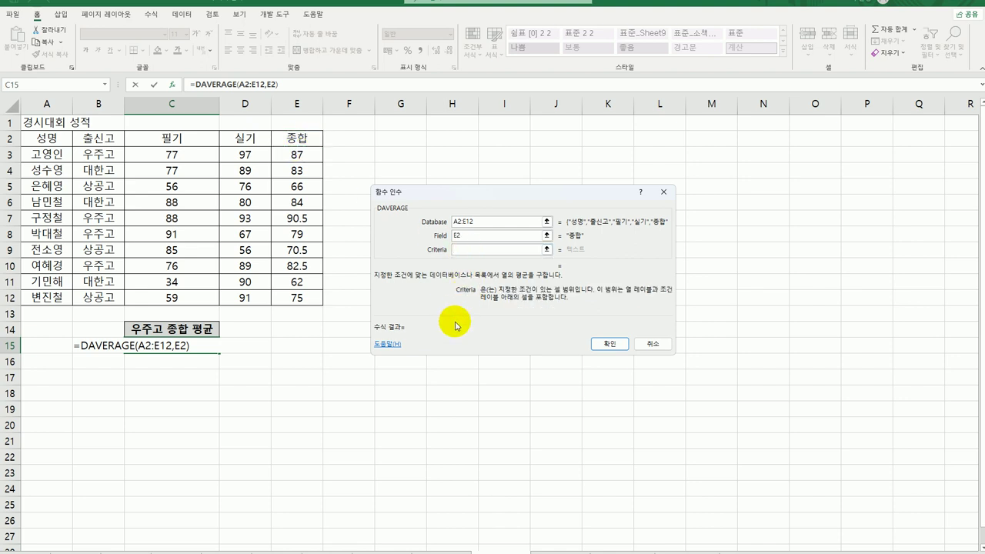
{"action": "left_click_drag", "start_coordinate": [108, 144], "coordinate": [103, 152]}
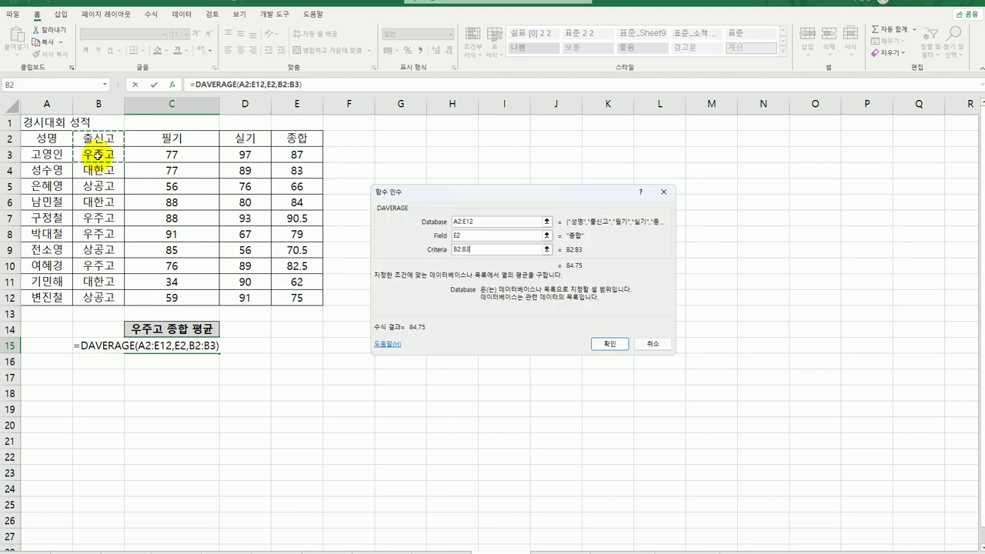
{"action": "left_click", "coordinate": [609, 344]}
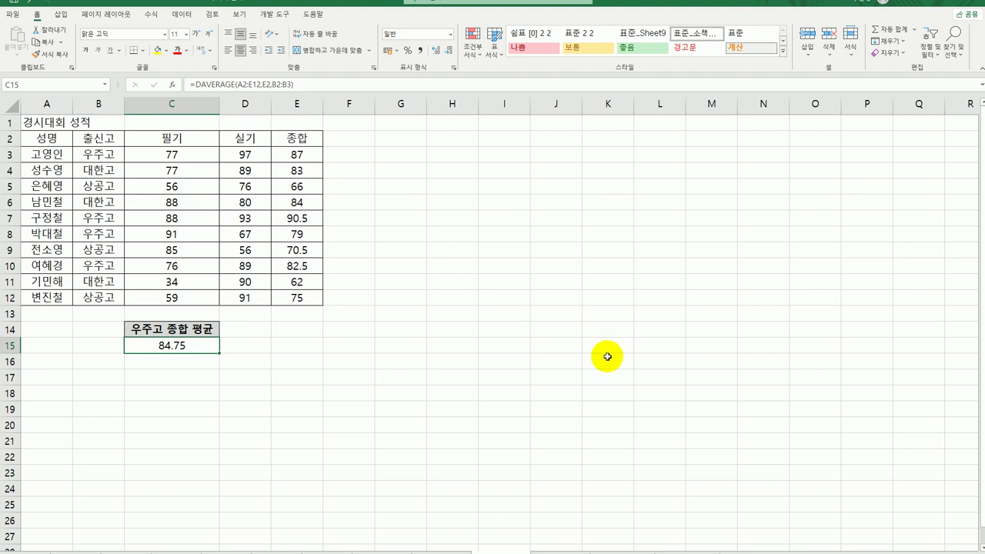
Wrap the DAVERAGE formula in C15 in ROUND with Num_digits 1
{"action": "double_click", "coordinate": [169, 345]}
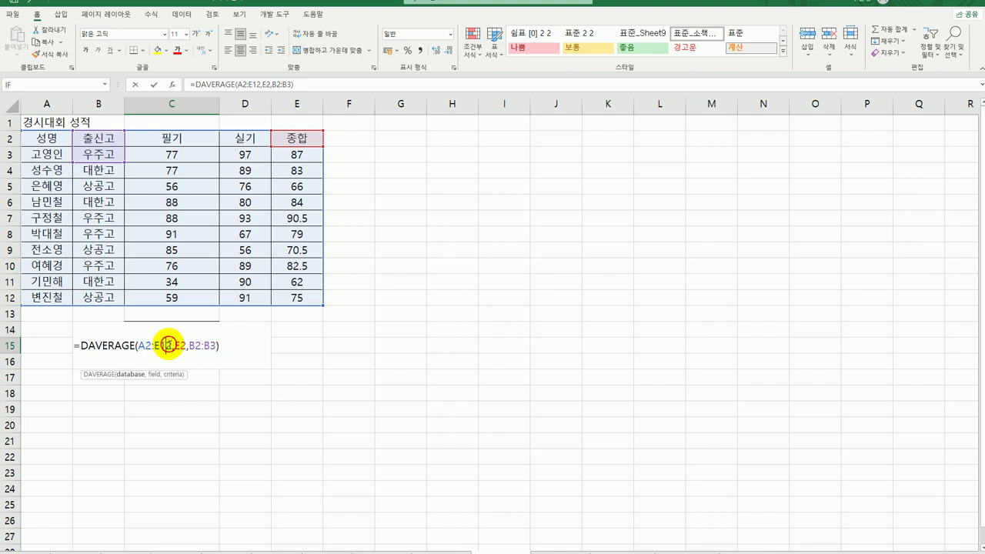
{"action": "left_click", "coordinate": [80, 345]}
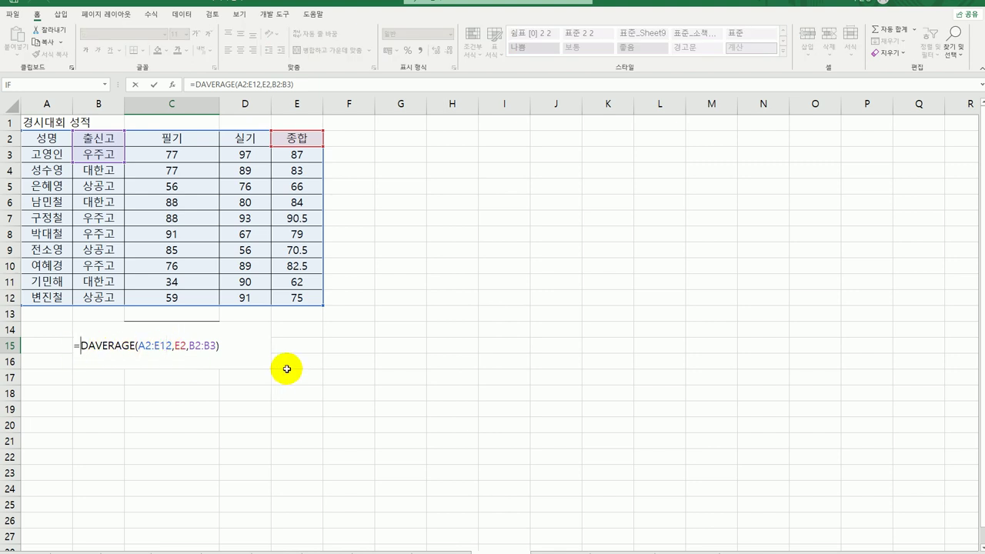
{"action": "type", "text": "r"}
{"action": "type", "text": "oun"}
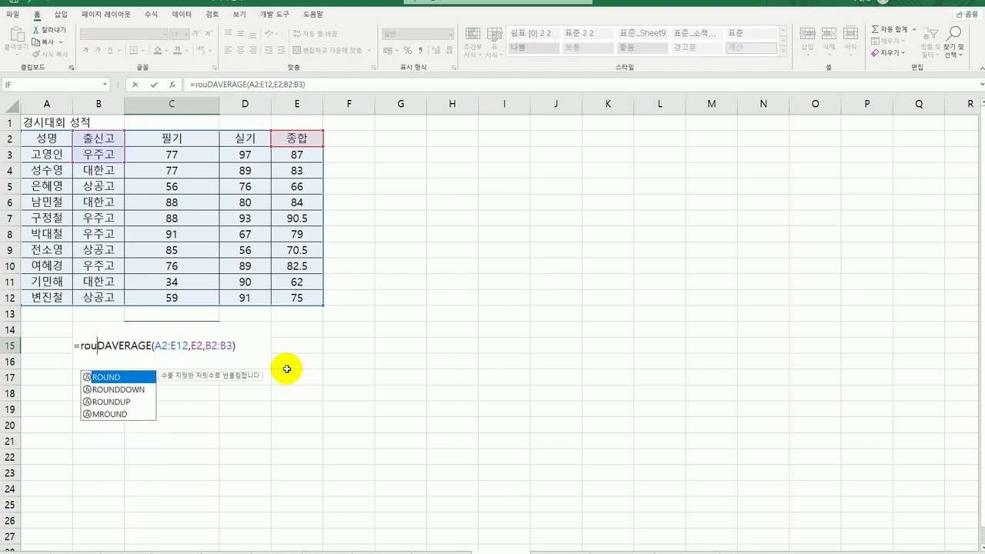
{"action": "key", "text": "Tab"}
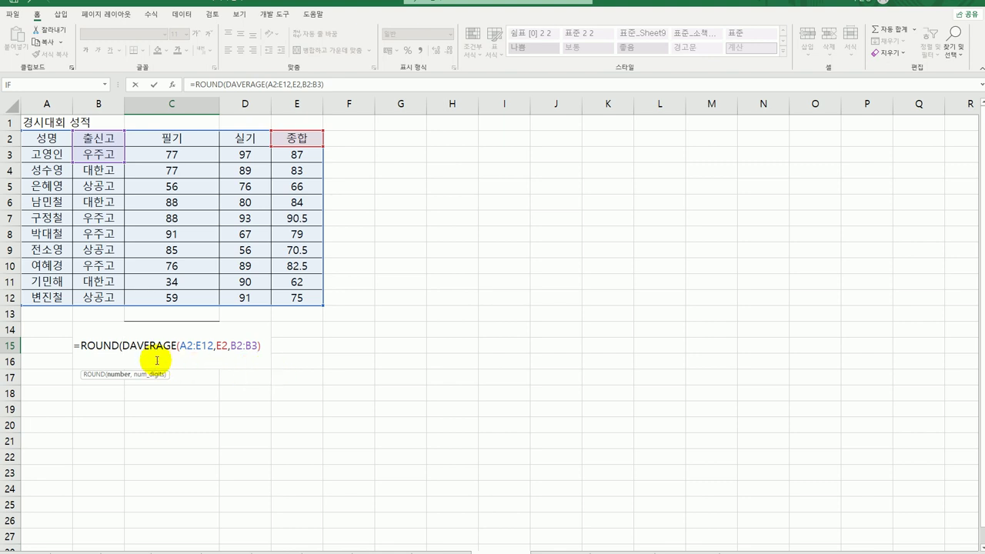
{"action": "left_click", "coordinate": [96, 345]}
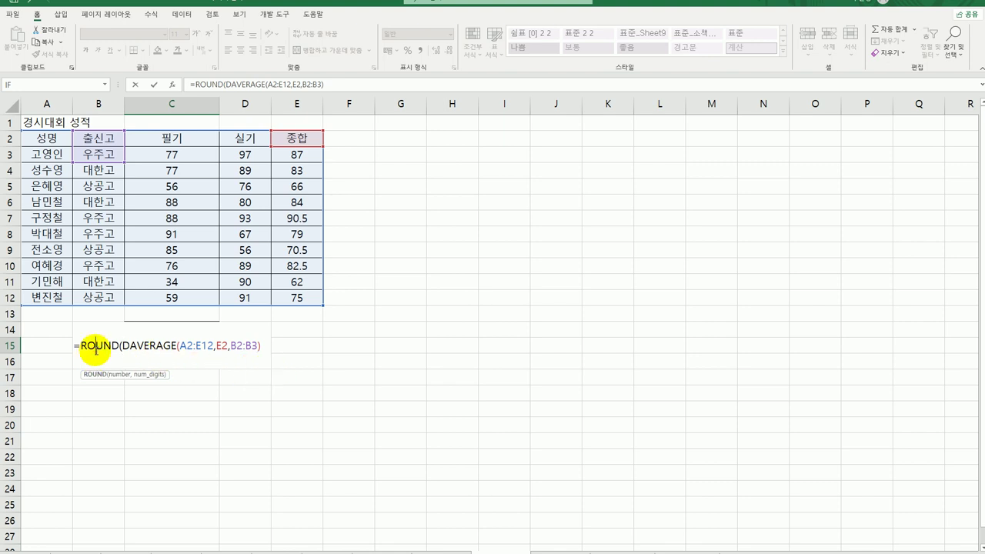
{"action": "left_click", "coordinate": [173, 84]}
{"action": "left_click", "coordinate": [463, 243]}
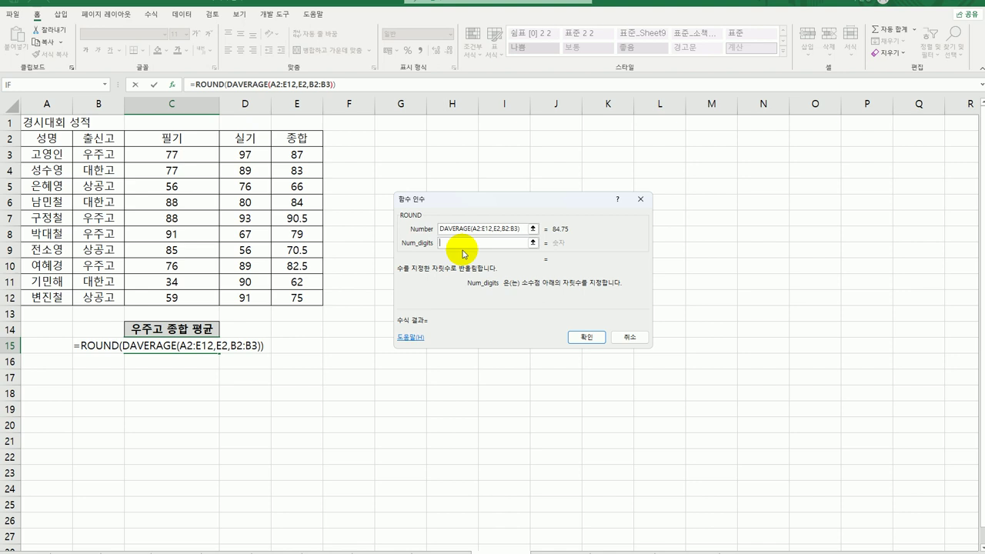
{"action": "type", "text": "1"}
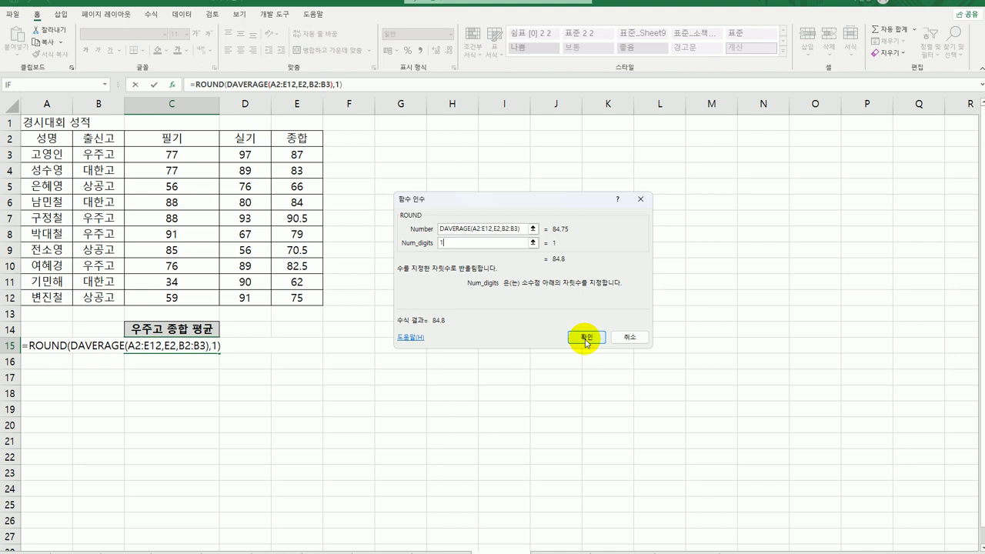
{"action": "left_click", "coordinate": [584, 339]}
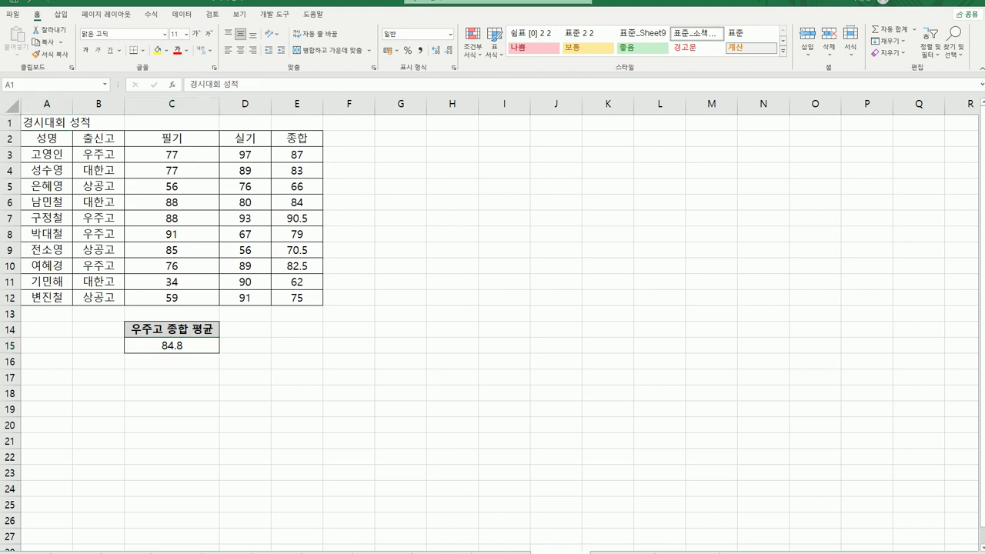
Go to the 가전제품 판매현황 sheet and widen the 매출액 and 품목 columns to fit their contents
{"action": "left_click", "coordinate": [597, 546]}
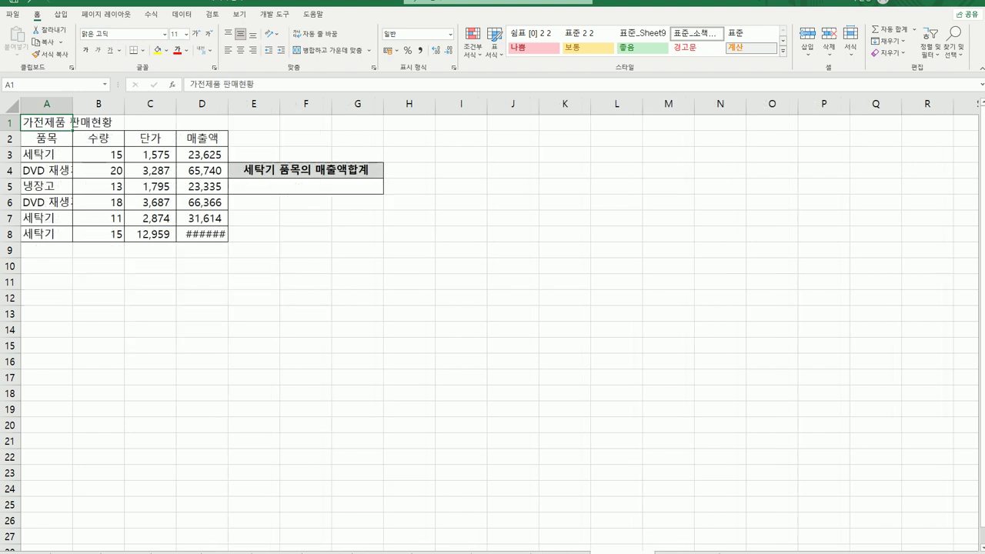
{"action": "double_click", "coordinate": [227, 104]}
{"action": "left_click", "coordinate": [293, 186]}
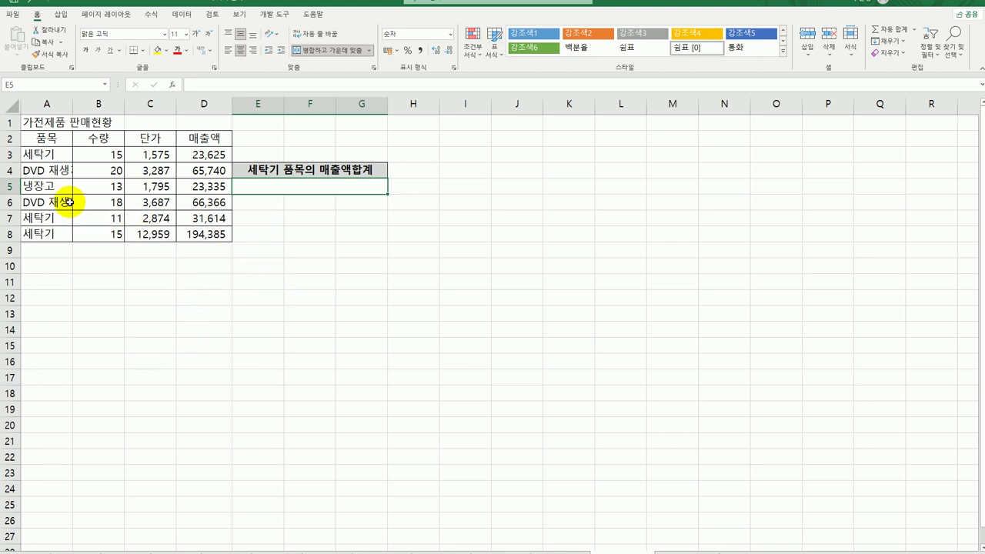
{"action": "left_click", "coordinate": [47, 154]}
{"action": "left_click_drag", "start_coordinate": [70, 105], "coordinate": [92, 103]}
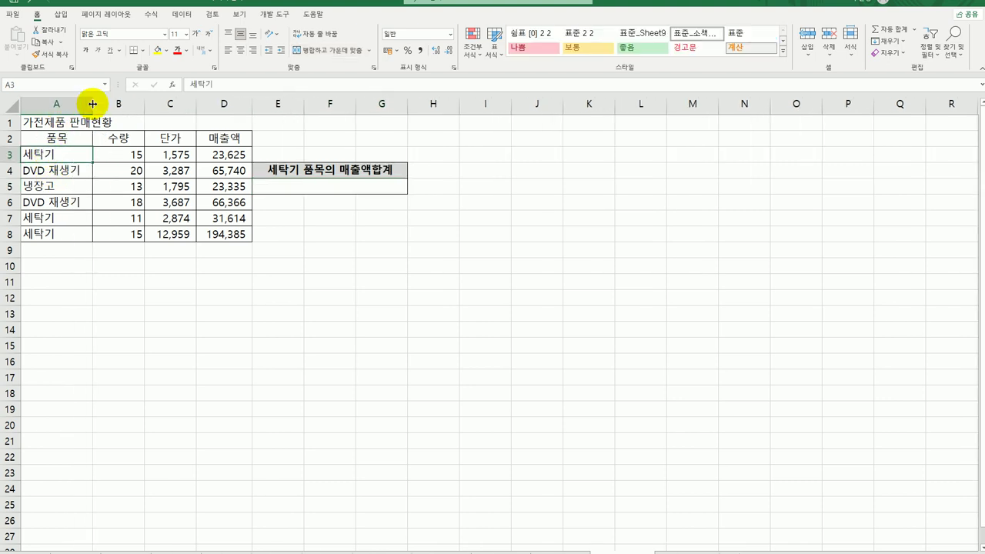
{"action": "left_click", "coordinate": [233, 157]}
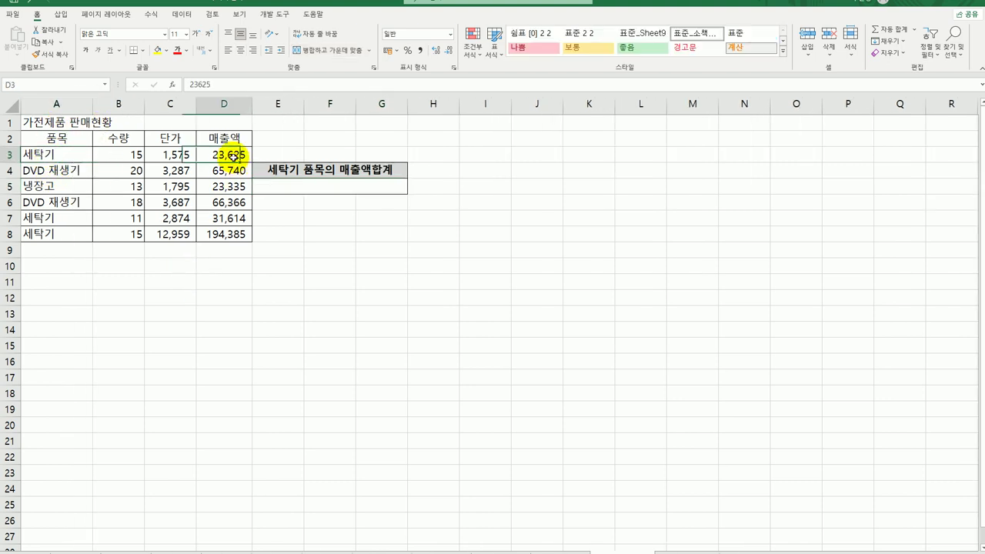
Enter =DSUM(A2:D8,D2,A2:A3) in E5 to total the 매출액 of the 세탁기 items
{"action": "left_click", "coordinate": [275, 187]}
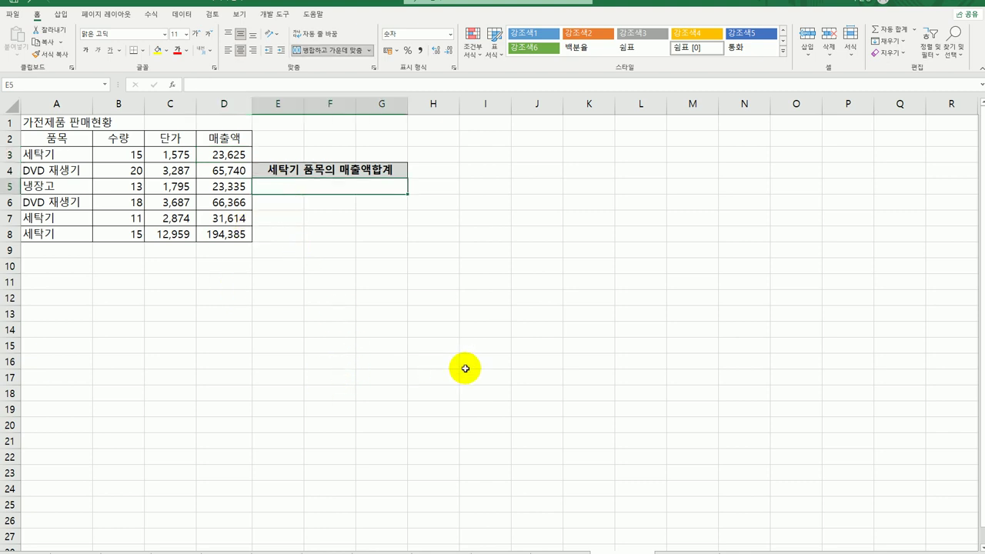
{"action": "type", "text": "="}
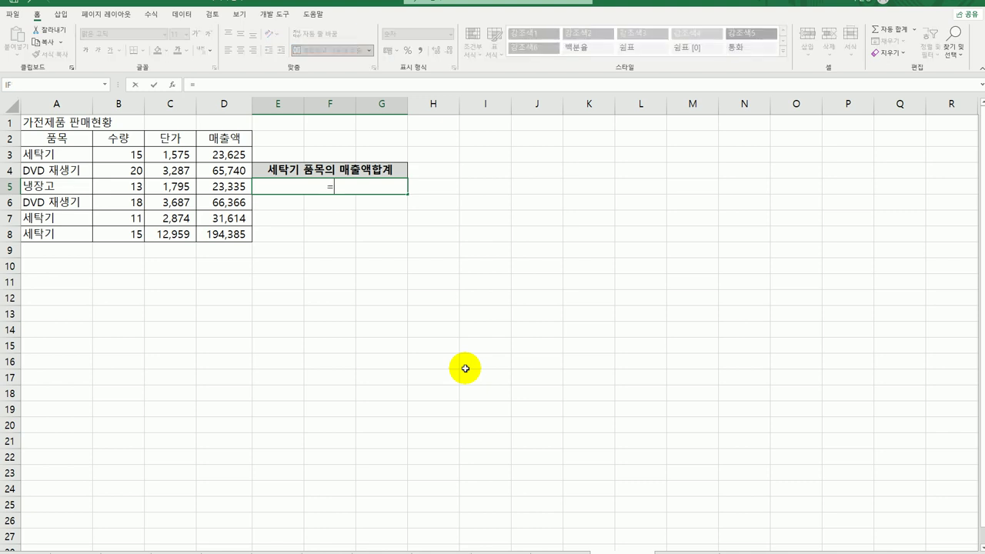
{"action": "type", "text": "dsu"}
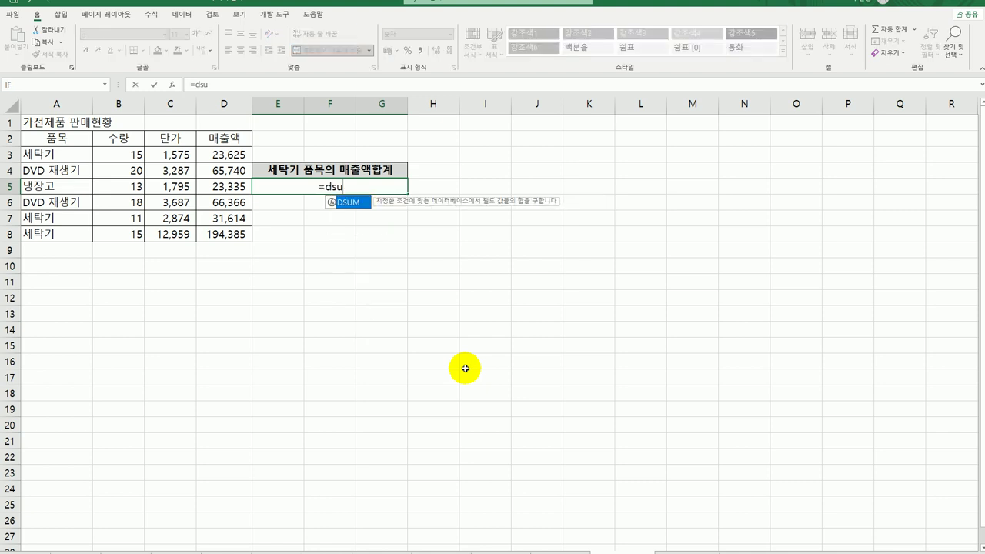
{"action": "key", "text": "Tab"}
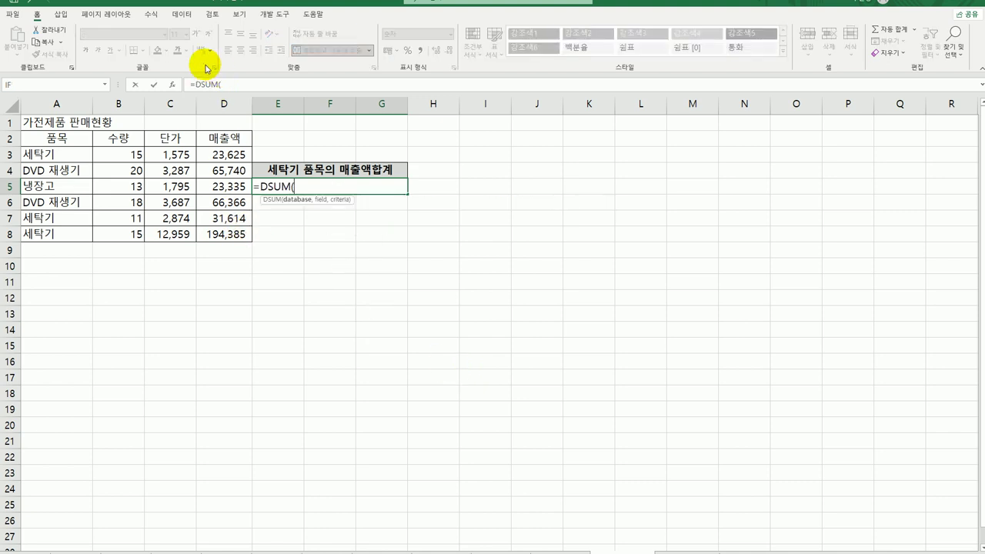
{"action": "left_click", "coordinate": [172, 84]}
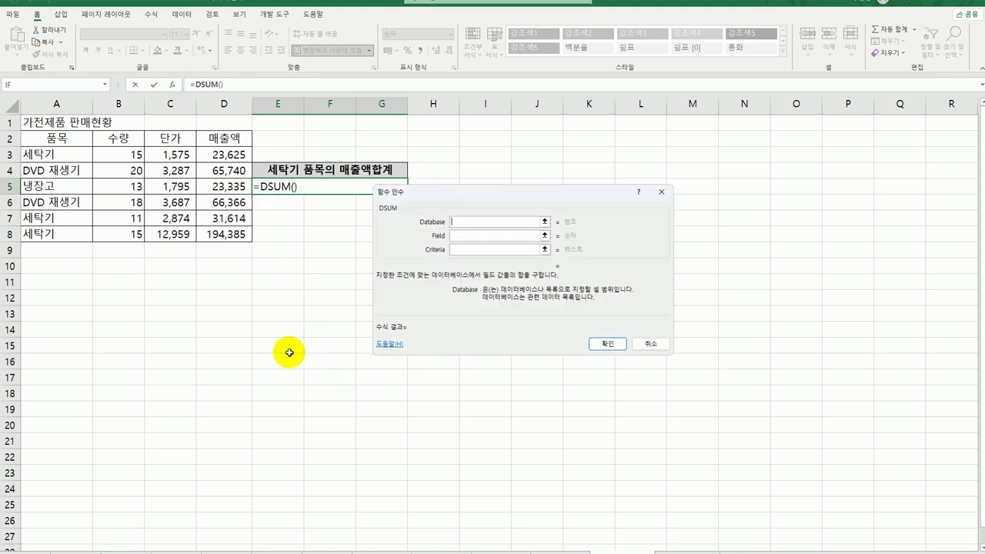
{"action": "left_click_drag", "start_coordinate": [56, 138], "coordinate": [231, 231]}
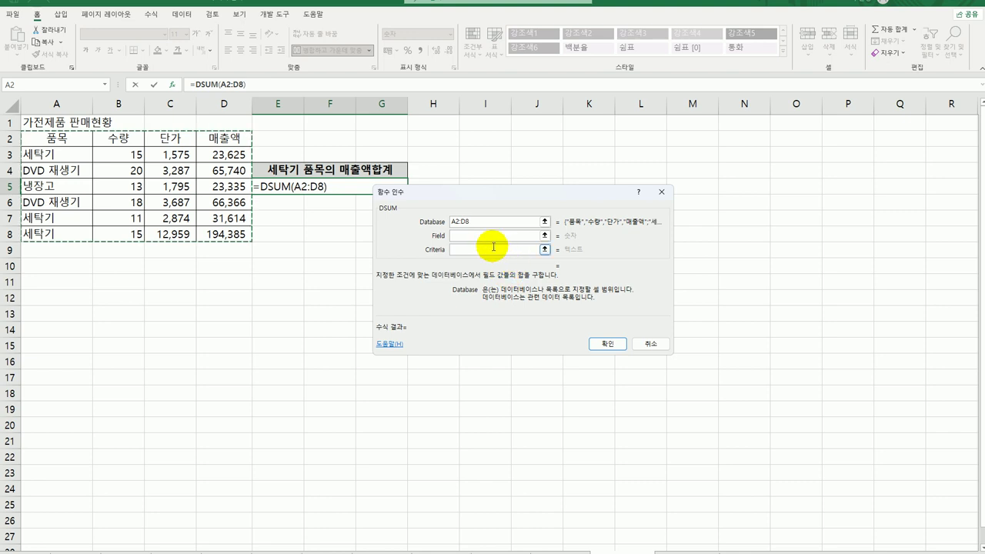
{"action": "left_click", "coordinate": [492, 236]}
{"action": "left_click", "coordinate": [246, 143]}
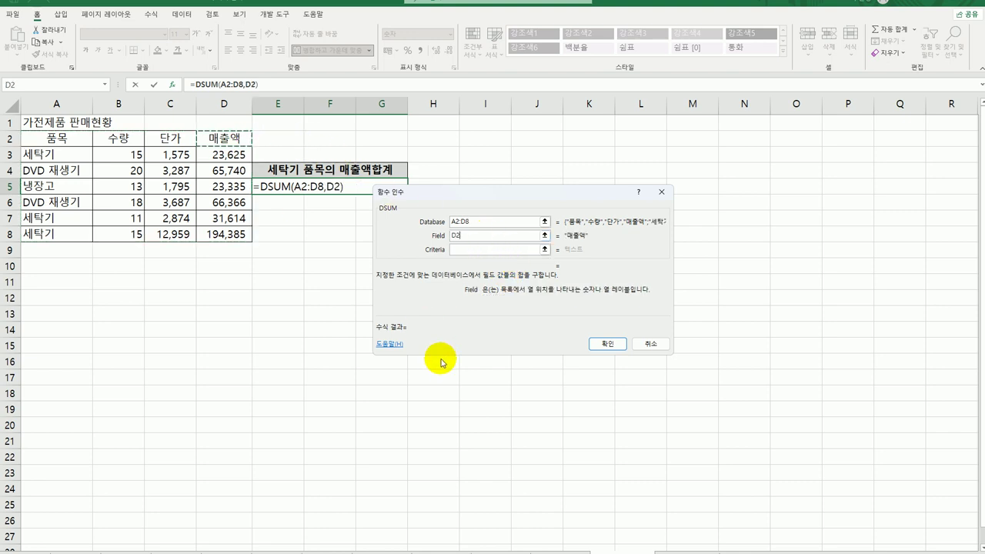
{"action": "left_click", "coordinate": [473, 249]}
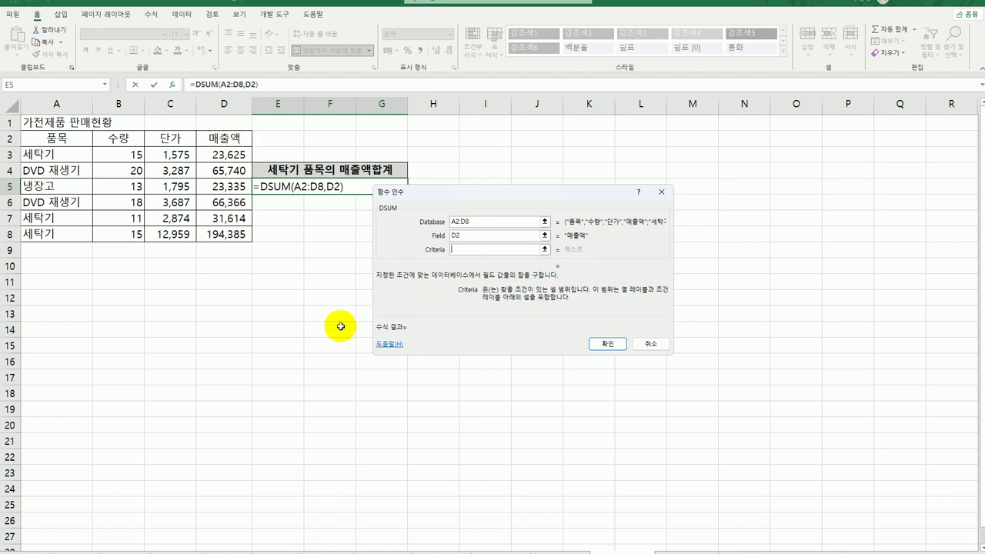
{"action": "left_click", "coordinate": [53, 141]}
{"action": "left_click_drag", "start_coordinate": [52, 142], "coordinate": [52, 155]}
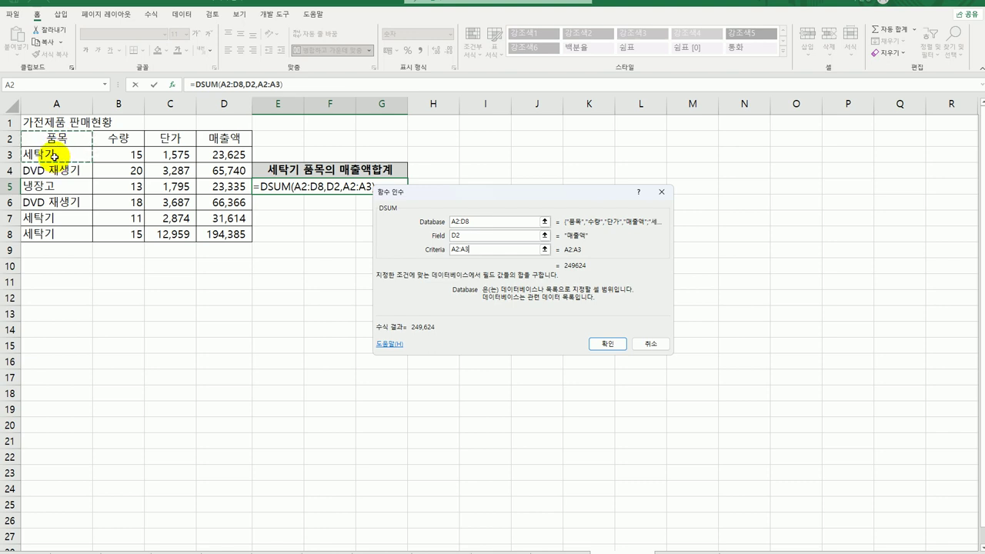
{"action": "left_click", "coordinate": [605, 343]}
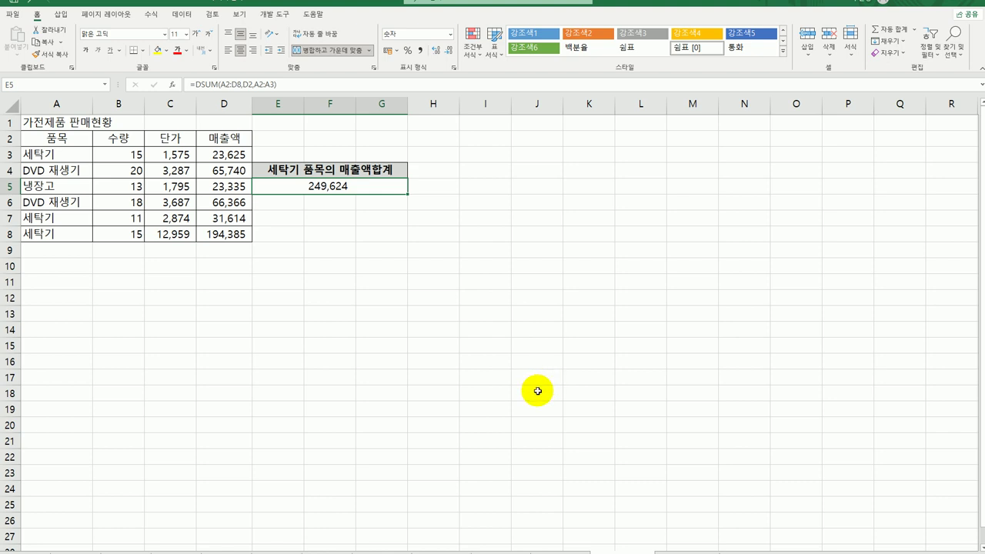
Insert the ROUNDUP function in front of the DSUM formula in E5
{"action": "double_click", "coordinate": [327, 188]}
{"action": "left_click", "coordinate": [260, 187]}
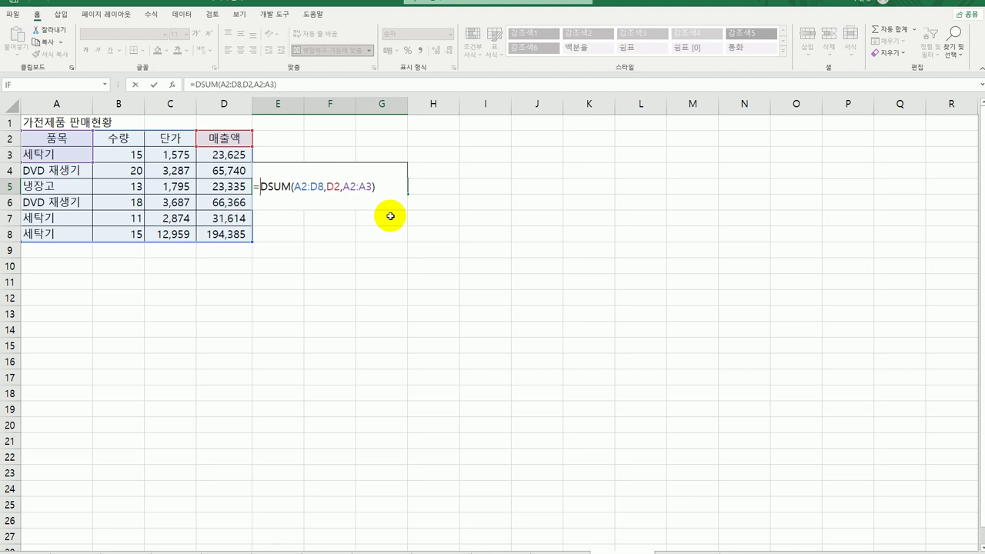
{"action": "type", "text": "round"}
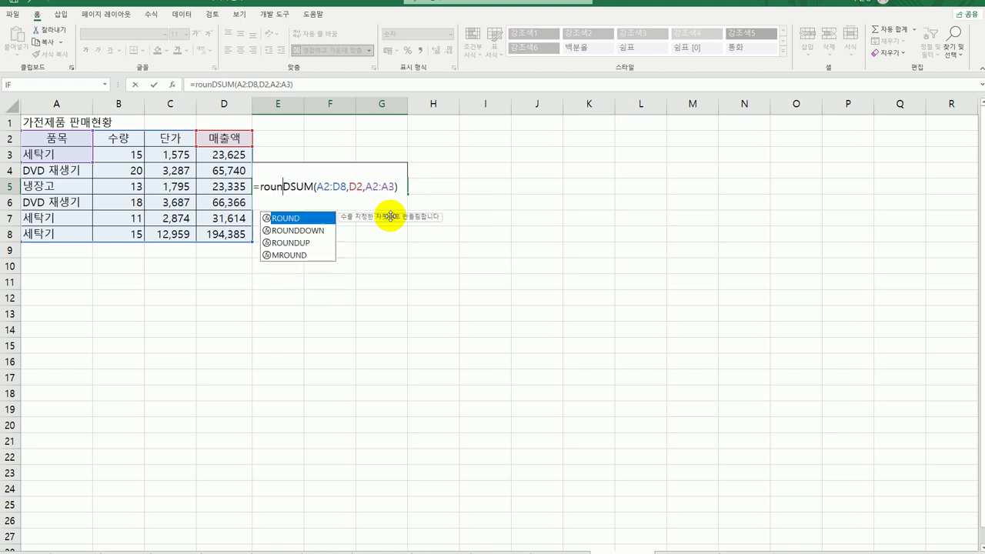
{"action": "key", "text": "Down"}
{"action": "key", "text": "Down"}
{"action": "key", "text": "Up"}
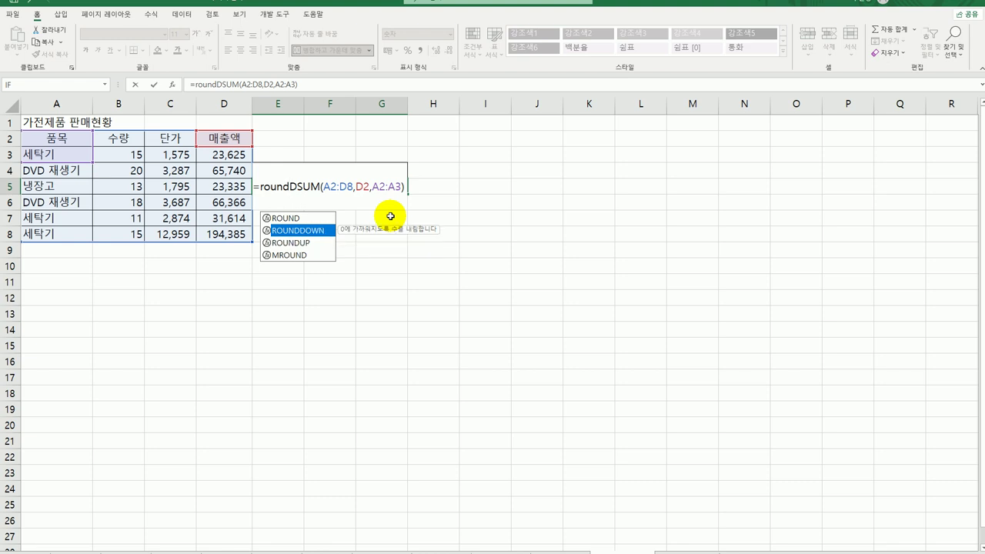
{"action": "key", "text": "Down"}
{"action": "key", "text": "Tab"}
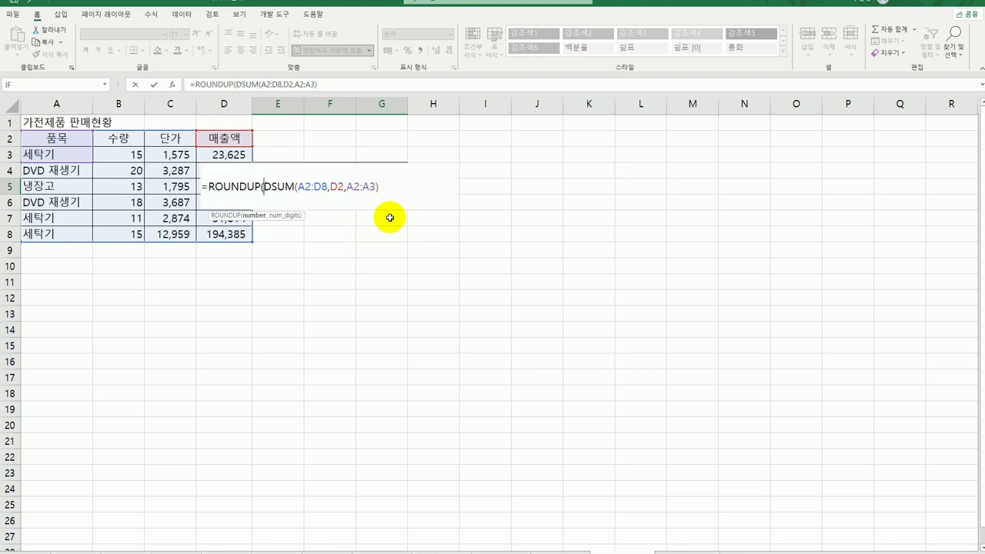
Set the Num_digits argument of ROUNDUP in E5 to -3, keeping the DSUM formula as its Number, and apply the formula
{"action": "left_click", "coordinate": [213, 186]}
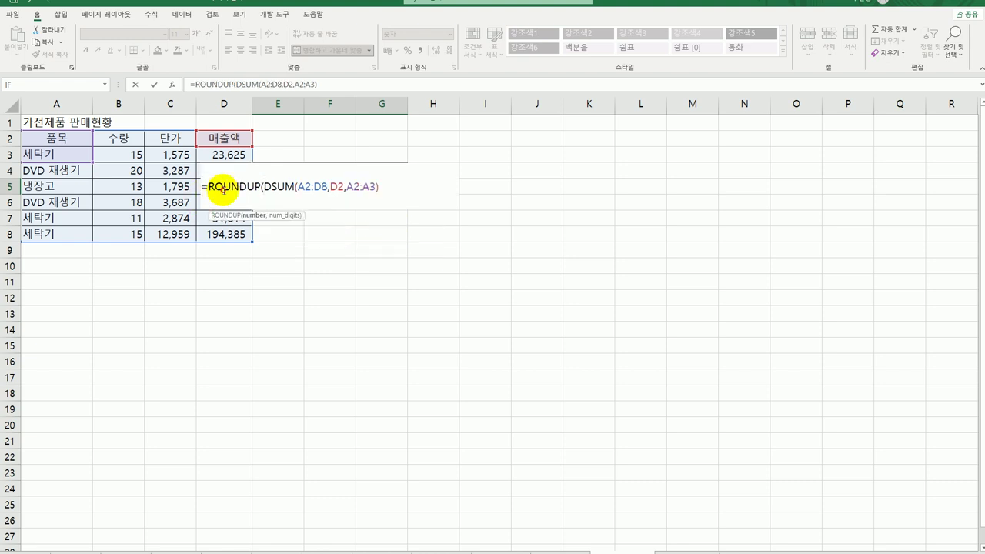
{"action": "left_click", "coordinate": [172, 84]}
{"action": "left_click", "coordinate": [454, 243]}
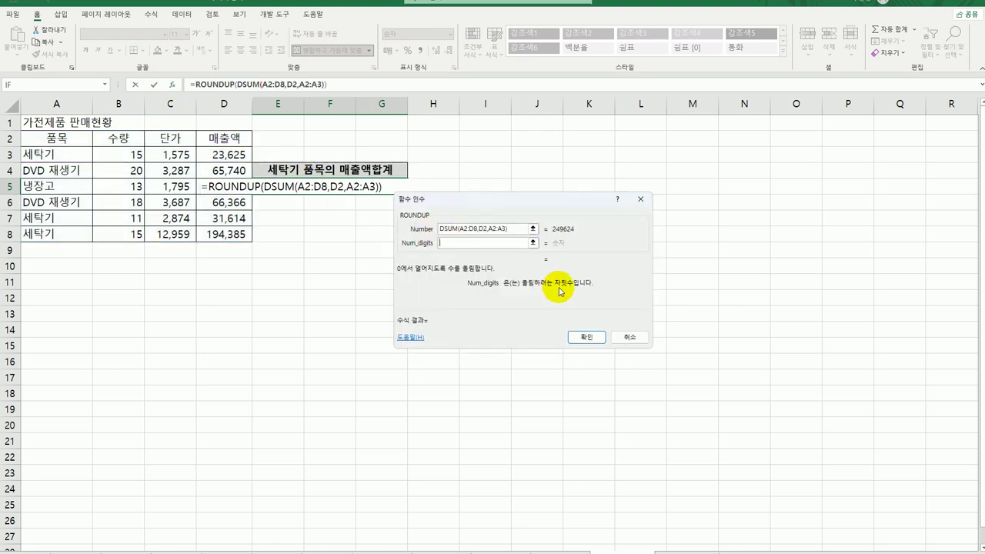
{"action": "type", "text": "-1"}
{"action": "key", "text": "BackSpace"}
{"action": "type", "text": "2"}
{"action": "key", "text": "BackSpace"}
{"action": "type", "text": "3"}
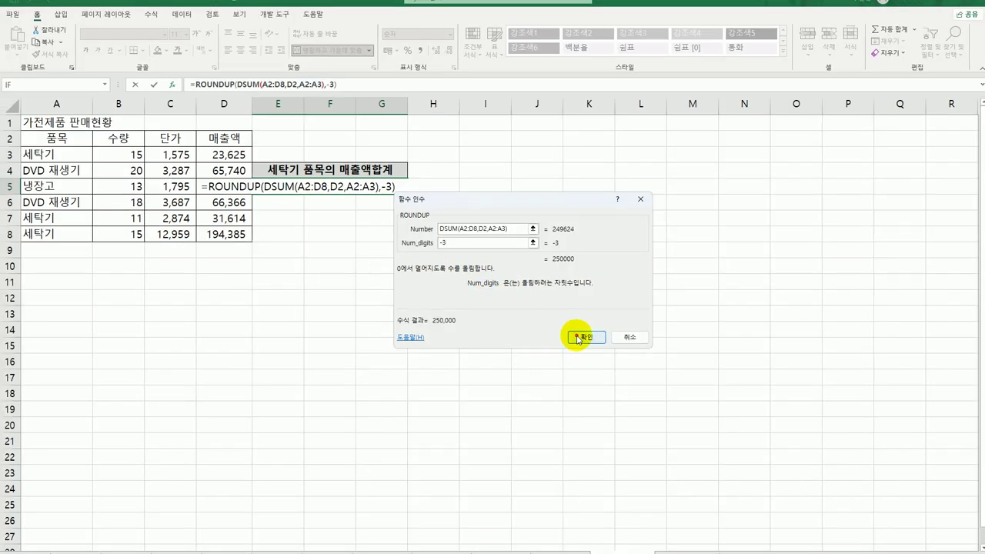
{"action": "left_click", "coordinate": [579, 338]}
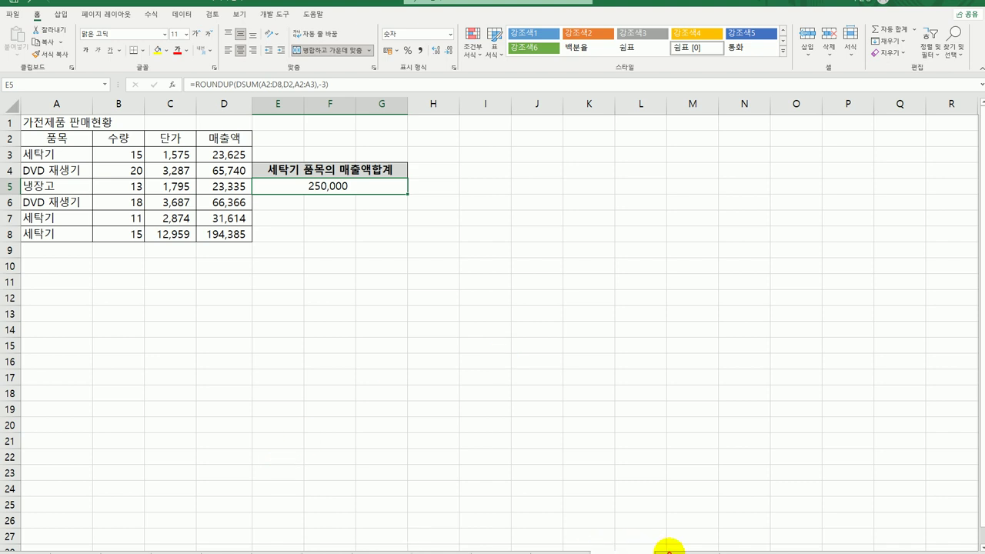
Go to the completed copy of the 가전제품 판매현황 sheet and widen its 매출액 column to fit the contents
{"action": "left_click", "coordinate": [666, 548]}
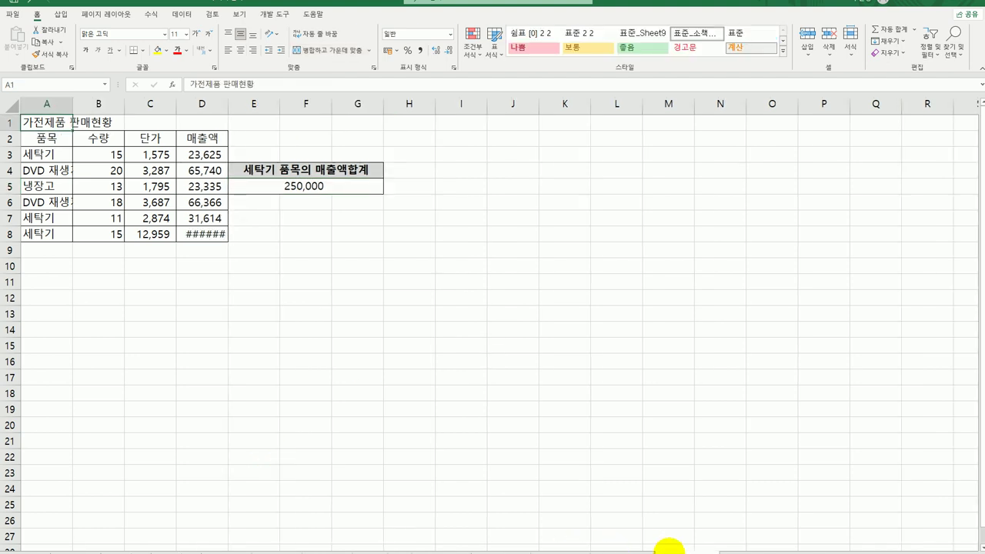
{"action": "double_click", "coordinate": [229, 108]}
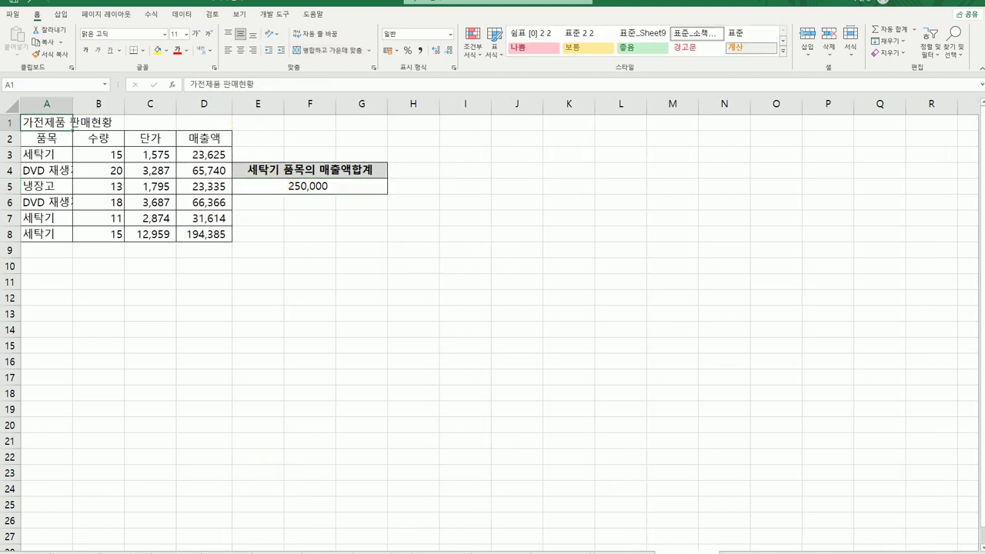
{"action": "left_click", "coordinate": [619, 549]}
{"action": "key", "text": "alt+Tab"}
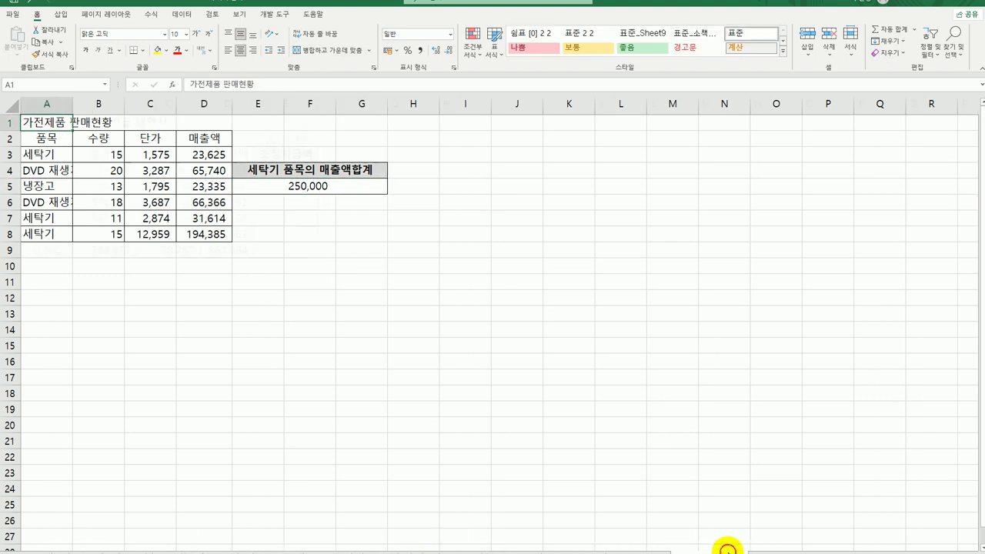
Go to the 휴가비 지급 내역서 sheet and look over its 총지급액 and 조정지급액 columns
{"action": "left_click", "coordinate": [727, 547]}
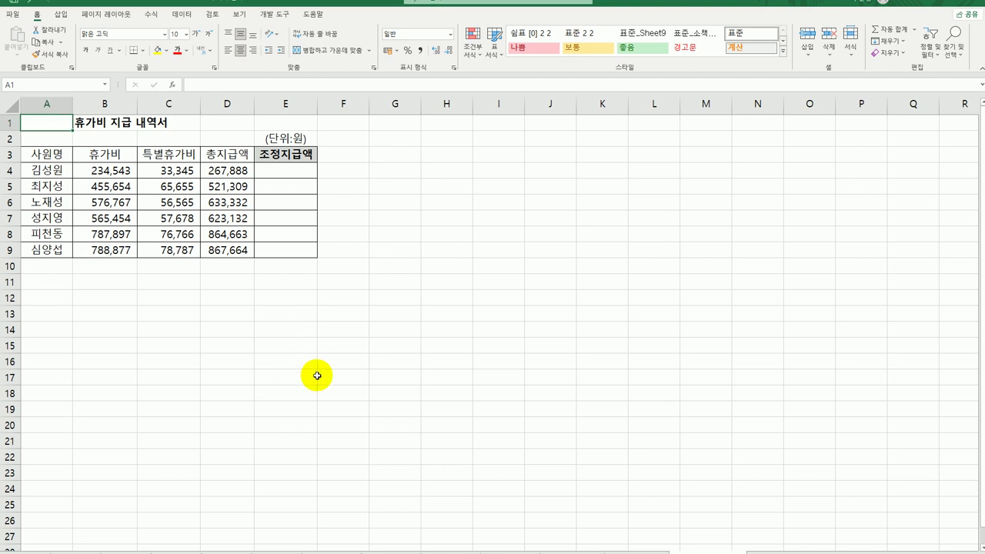
{"action": "scroll", "coordinate": [317, 376], "scroll_direction": "down", "scroll_amount": 1}
{"action": "scroll", "coordinate": [315, 375], "scroll_direction": "up", "scroll_amount": 1}
{"action": "left_click", "coordinate": [284, 169]}
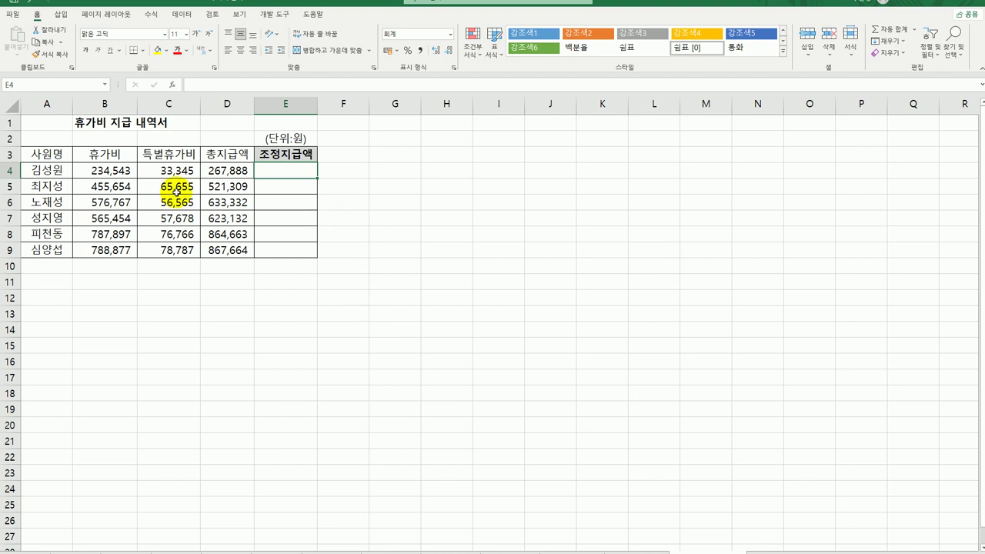
{"action": "left_click", "coordinate": [227, 186]}
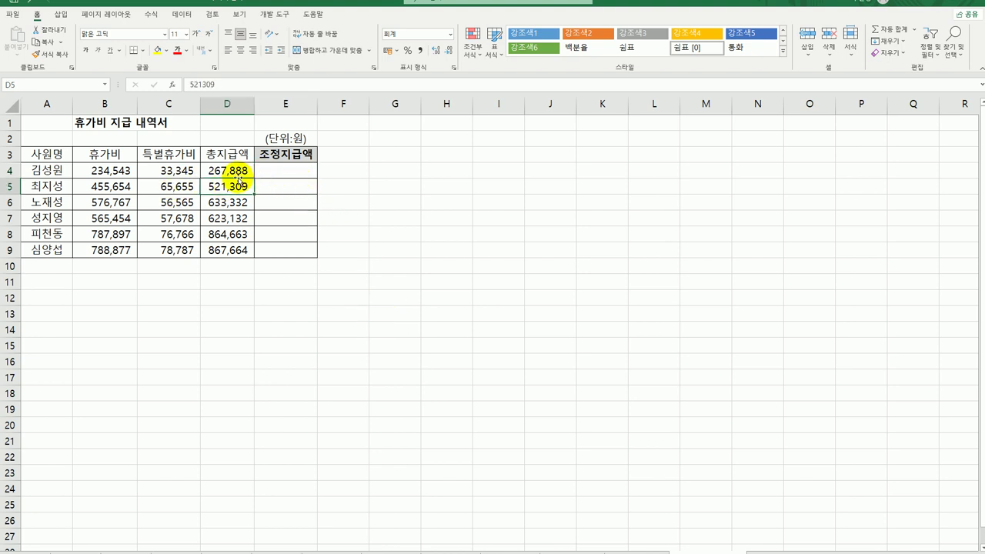
Enter =ROUNDDOWN(D4,-3) in E4 to round the first 총지급액 down to thousands
{"action": "left_click", "coordinate": [290, 170]}
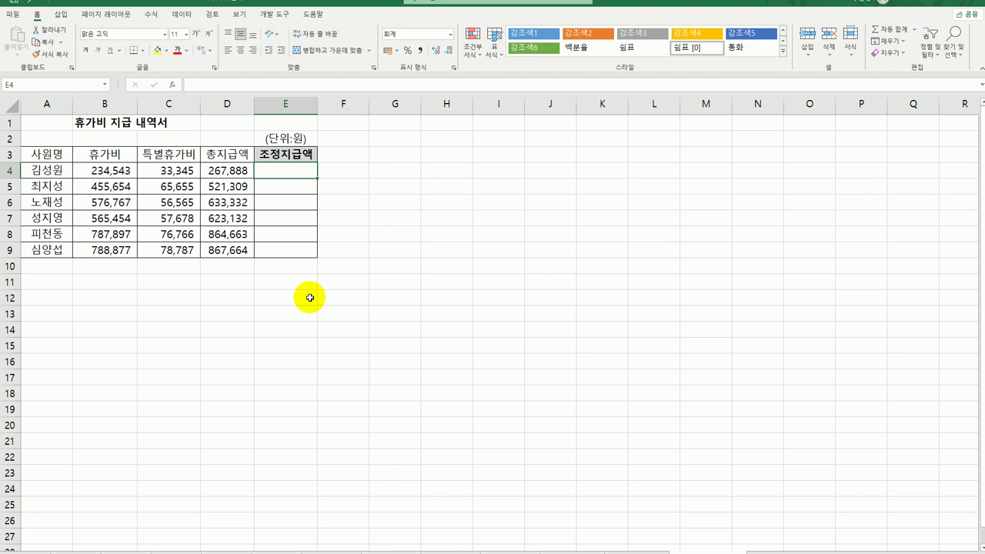
{"action": "type", "text": "=roun"}
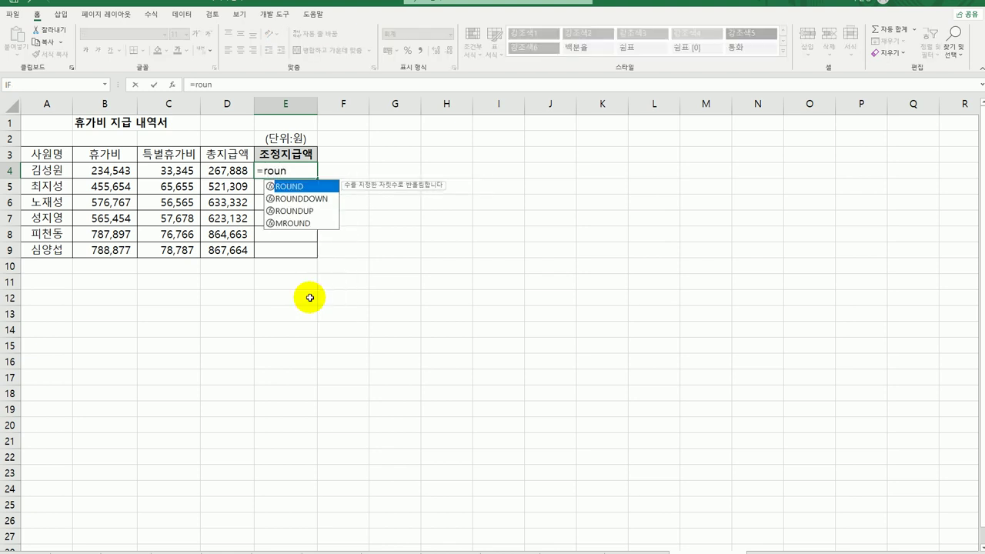
{"action": "key", "text": "Down"}
{"action": "key", "text": "Tab"}
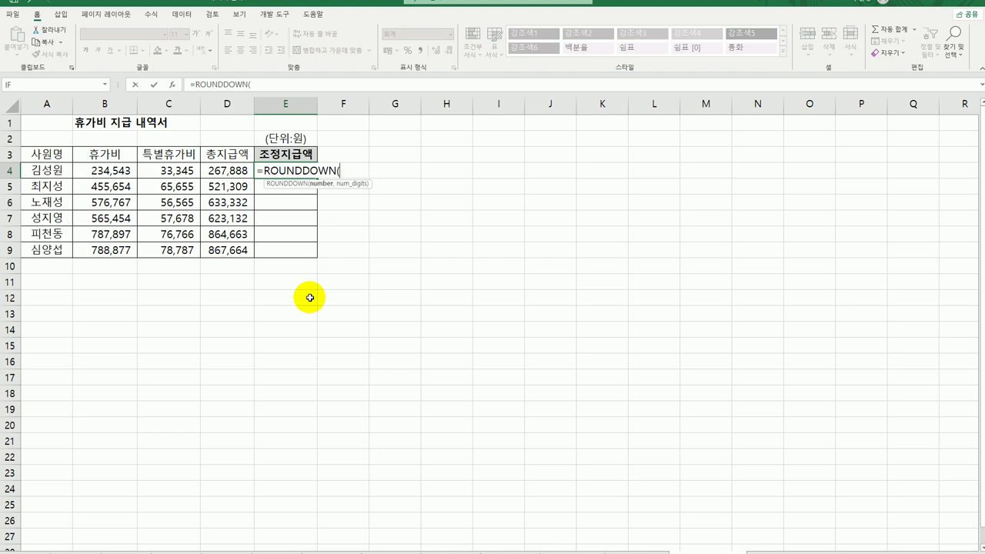
{"action": "key", "text": "Left"}
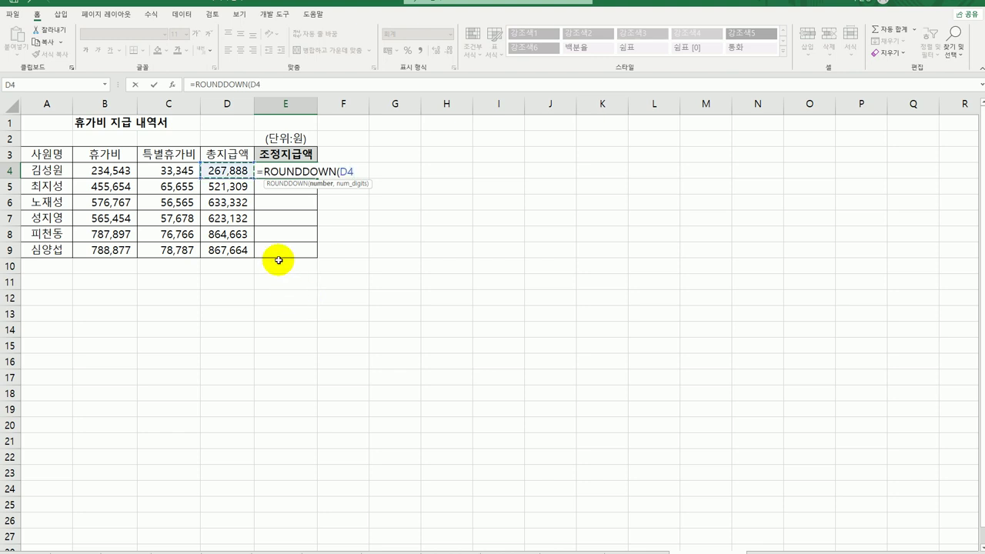
{"action": "type", "text": ","}
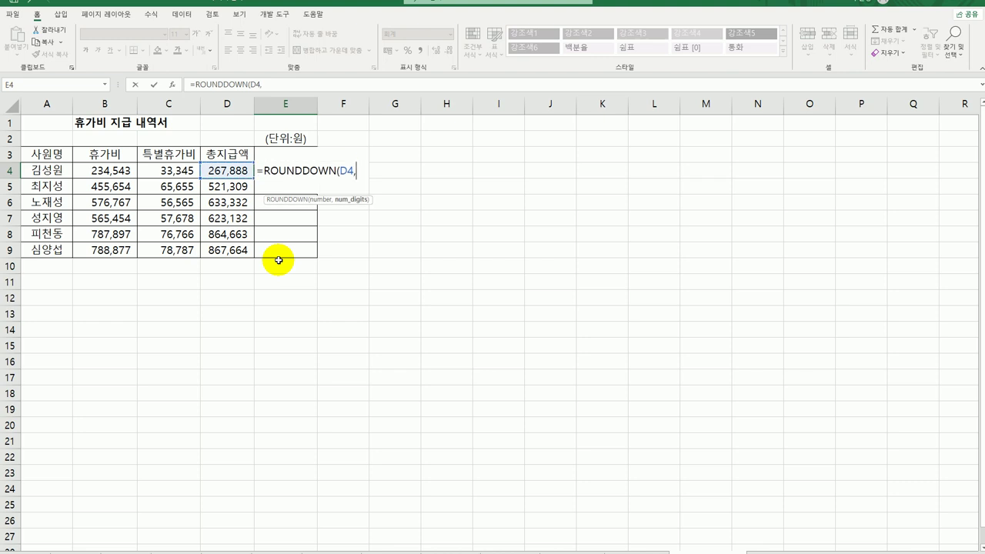
{"action": "type", "text": "-3)"}
{"action": "key", "text": "Return"}
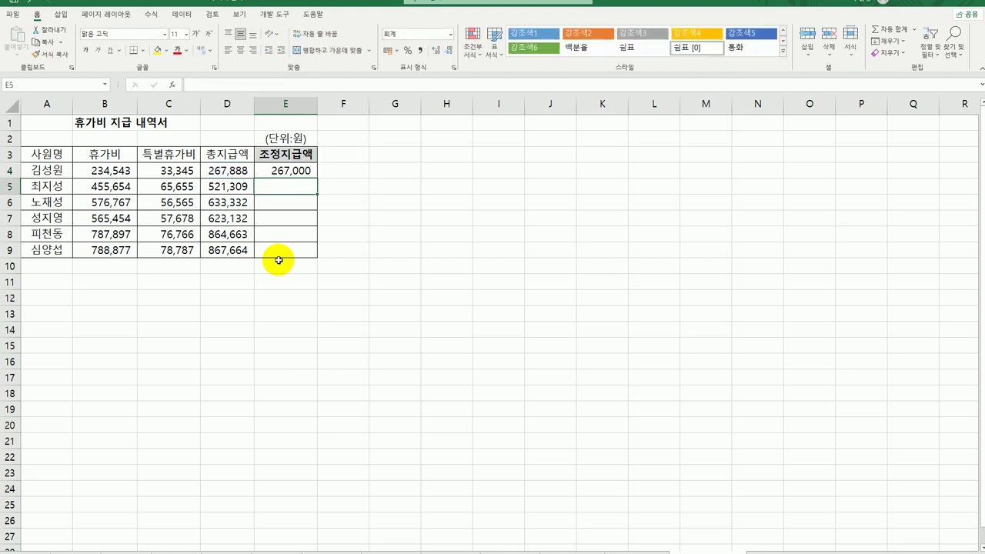
Fill the ROUNDDOWN formula from E4 down to E9 for the remaining 조정지급액 cells
{"action": "left_click", "coordinate": [294, 170]}
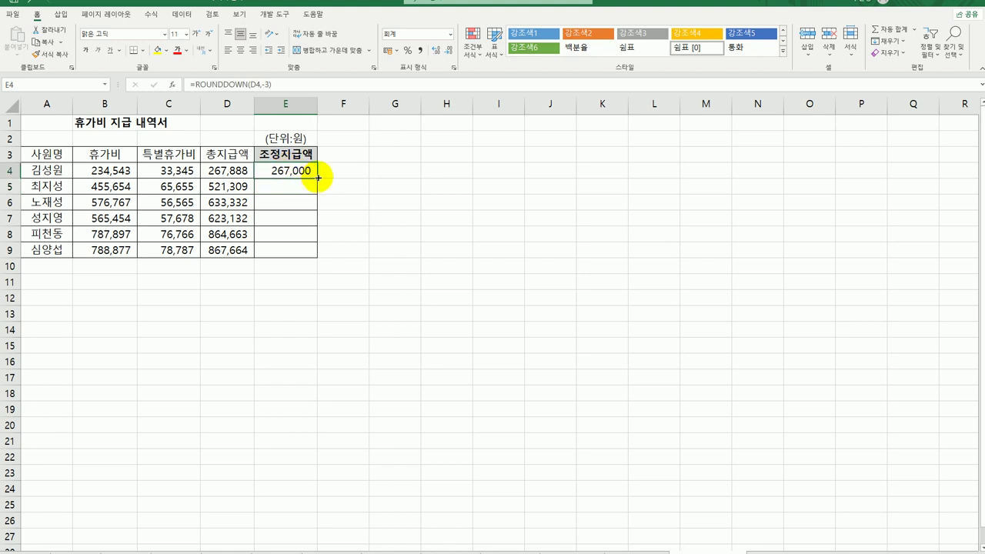
{"action": "left_click_drag", "start_coordinate": [318, 178], "coordinate": [306, 261]}
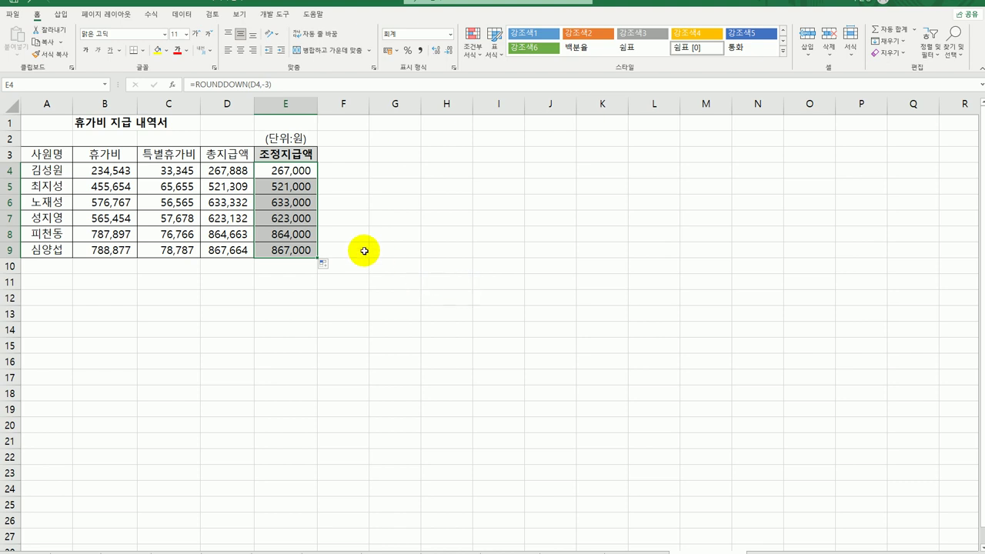
{"action": "left_click", "coordinate": [300, 173]}
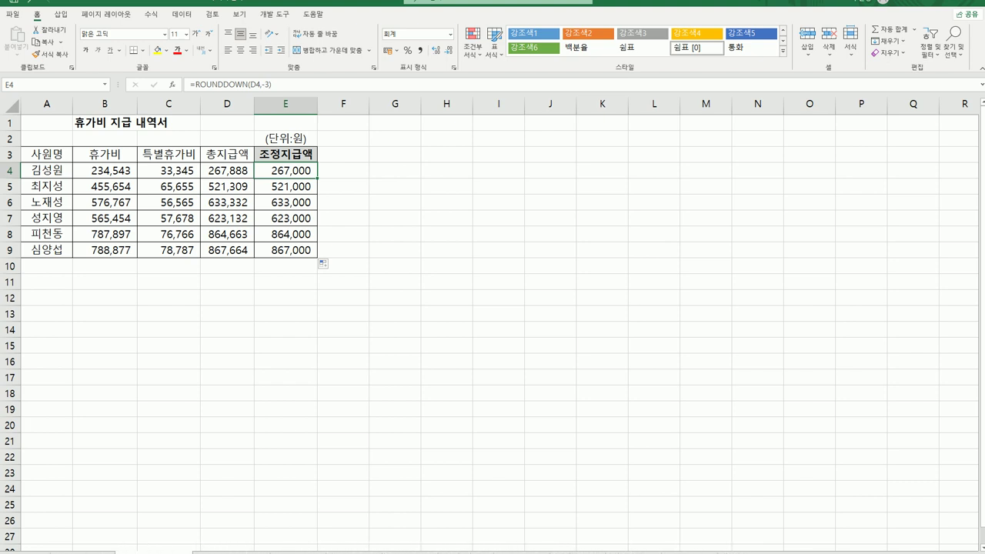
Go to the 사원 현황 sheet
{"action": "left_click_drag", "start_coordinate": [131, 551], "coordinate": [67, 551]}
{"action": "key", "text": "ctrl+Home"}
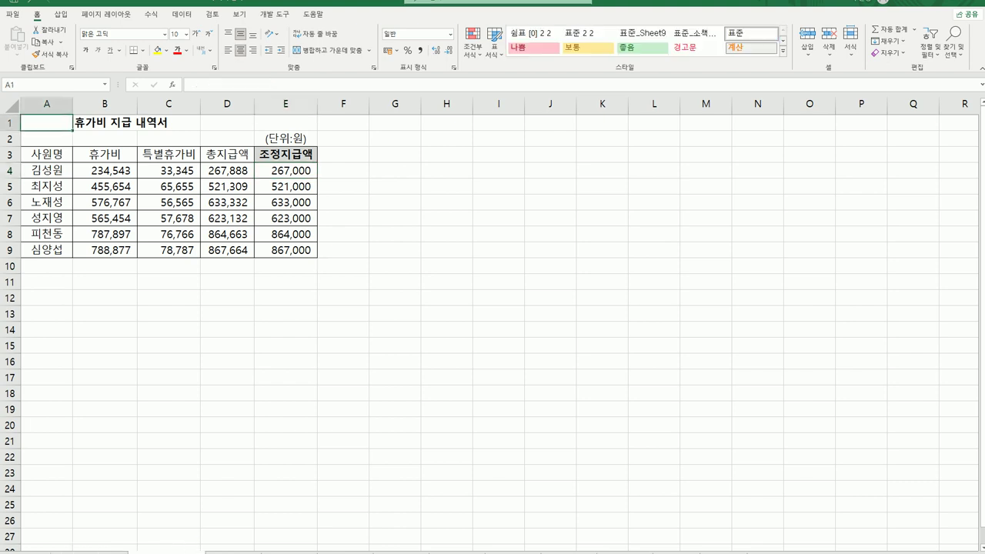
{"action": "left_click", "coordinate": [229, 548]}
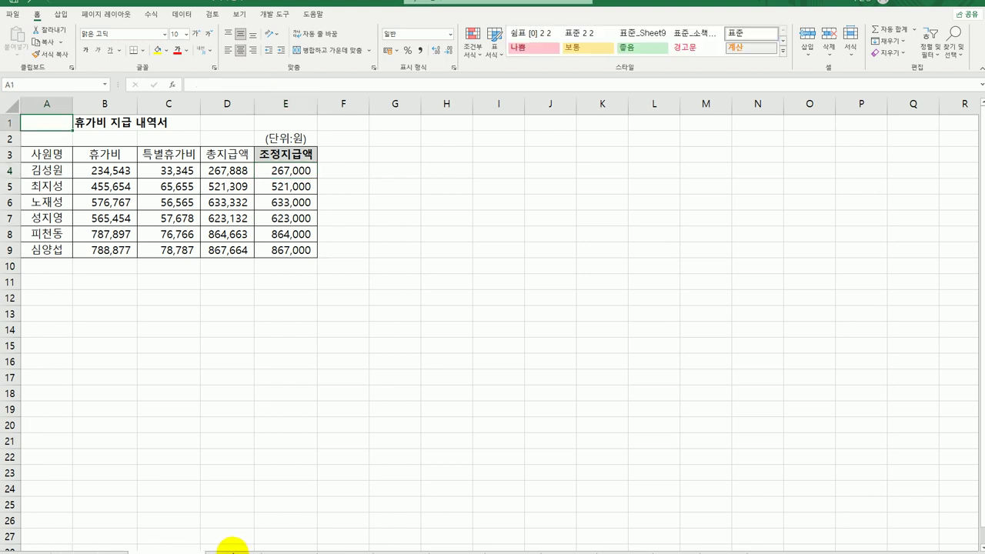
{"action": "left_click", "coordinate": [231, 548]}
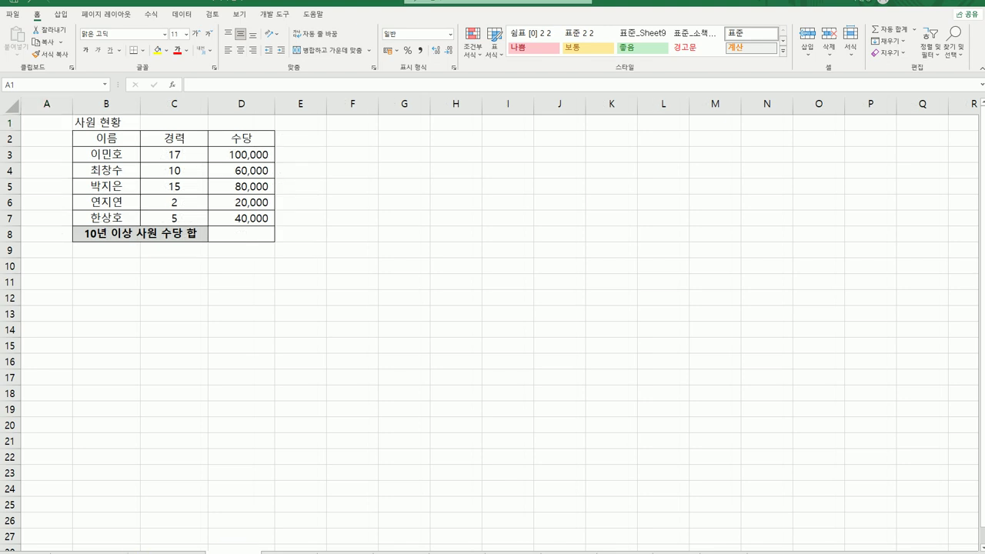
Enter =SUMIF(C3:C7,">=10",D3:D7) in D8 to total the 수당 of employees with 10 or more years of 경력
{"action": "left_click", "coordinate": [242, 235]}
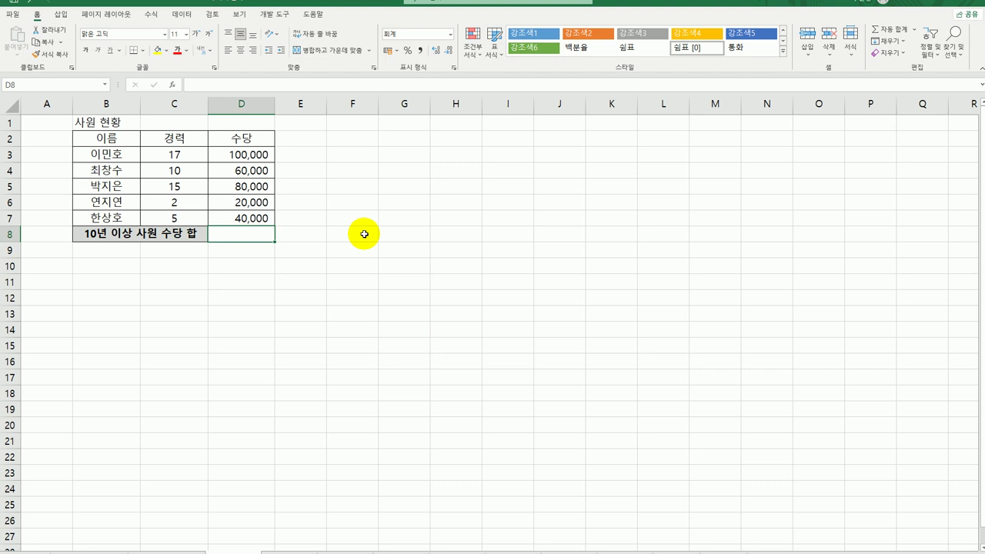
{"action": "type", "text": "=su"}
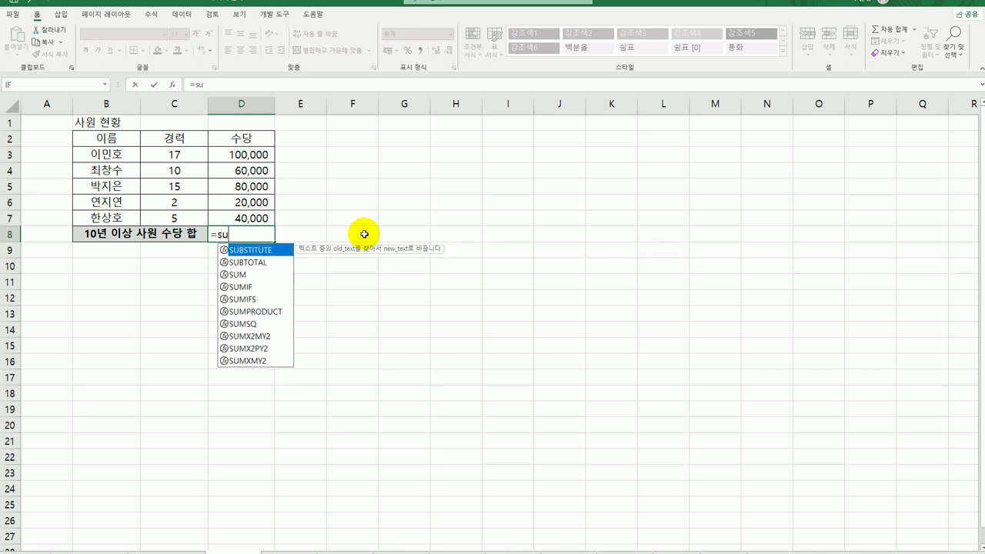
{"action": "type", "text": "mif"}
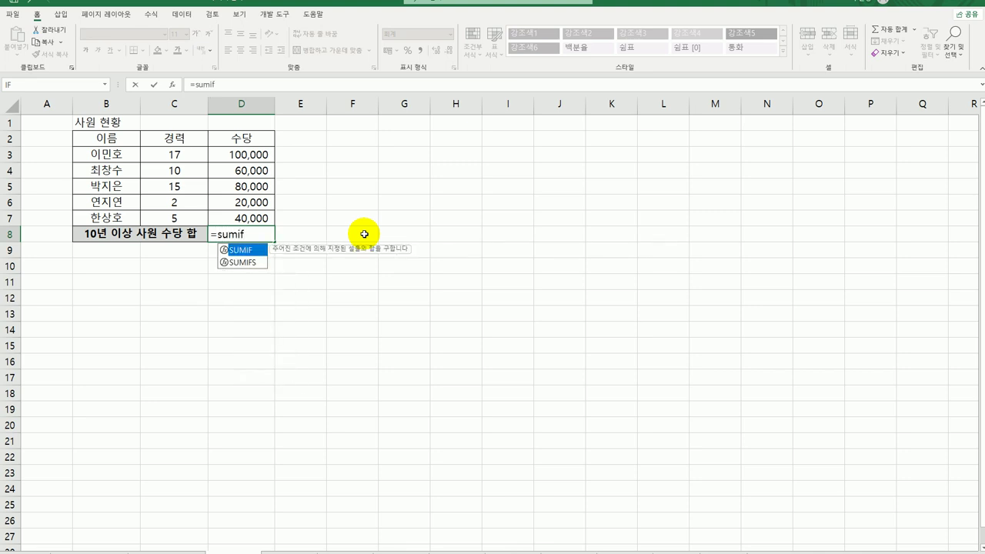
{"action": "key", "text": "Tab"}
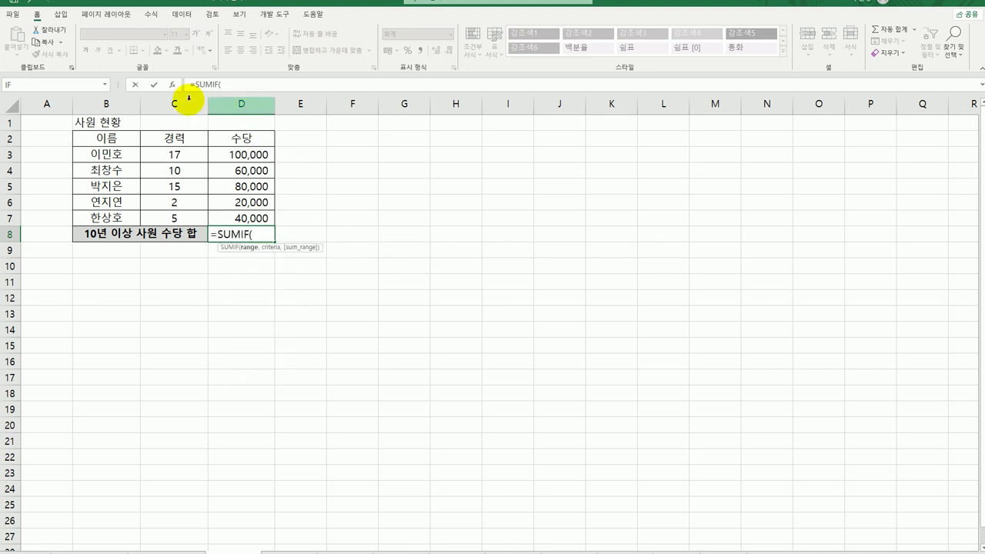
{"action": "left_click", "coordinate": [172, 84]}
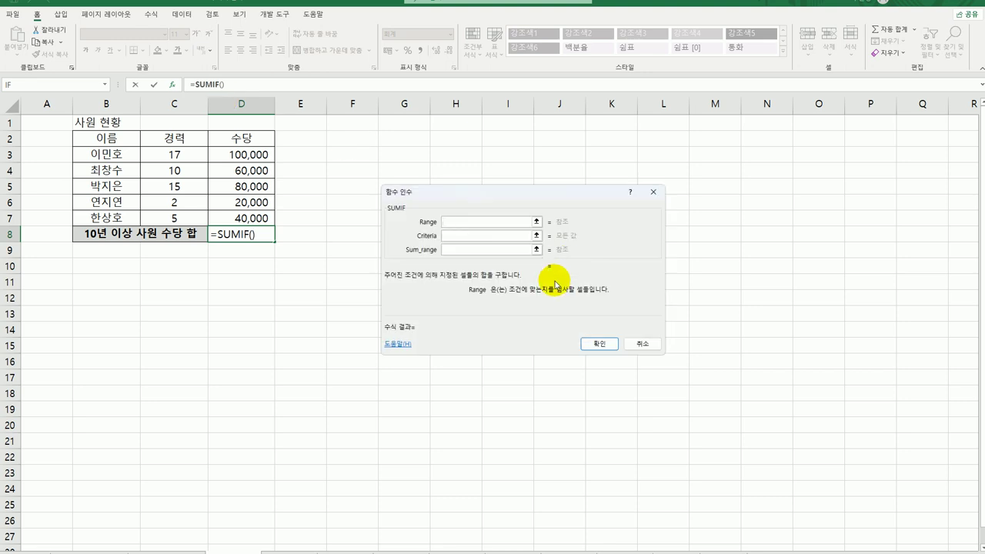
{"action": "left_click_drag", "start_coordinate": [186, 151], "coordinate": [186, 217]}
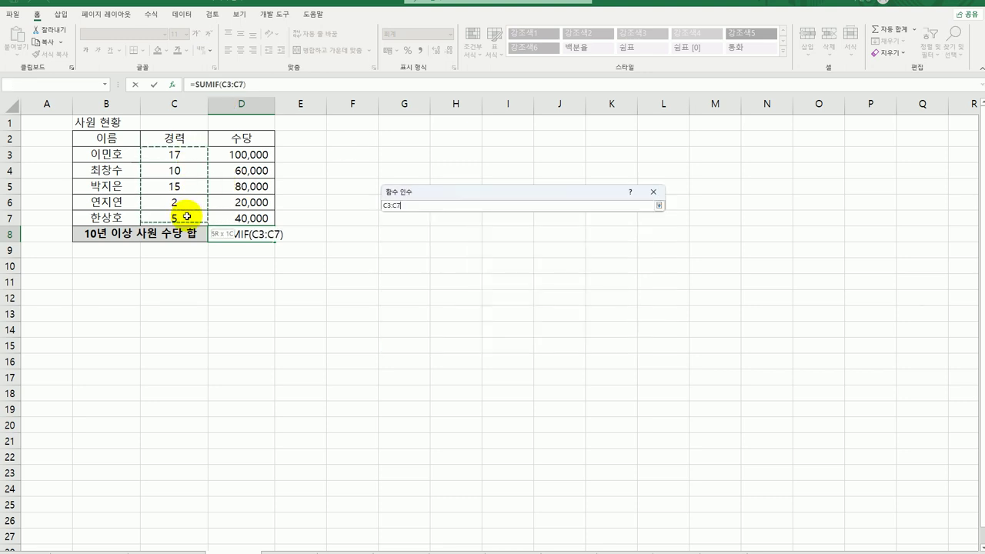
{"action": "left_click", "coordinate": [470, 235]}
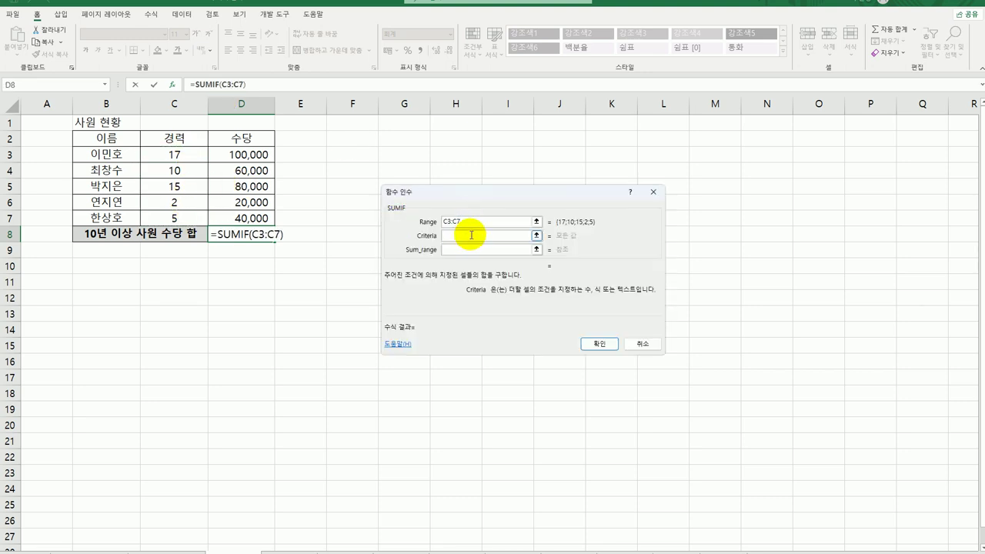
{"action": "type", "text": ">=10"}
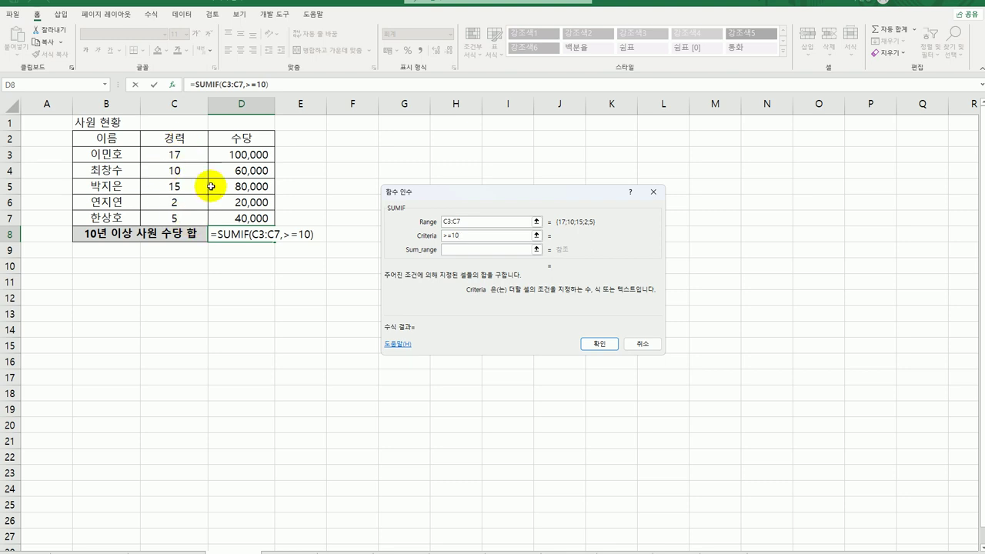
{"action": "left_click", "coordinate": [453, 250]}
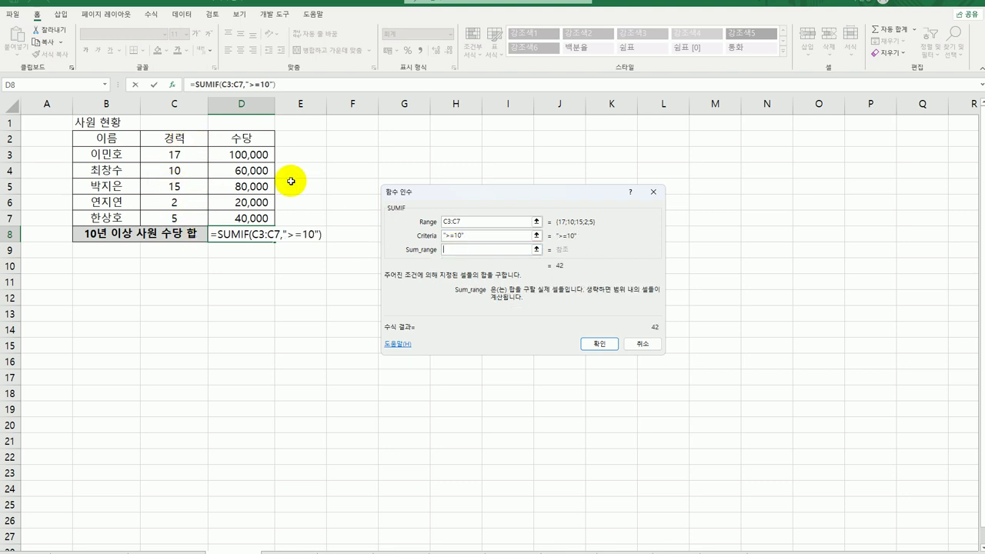
{"action": "left_click_drag", "start_coordinate": [246, 153], "coordinate": [244, 218]}
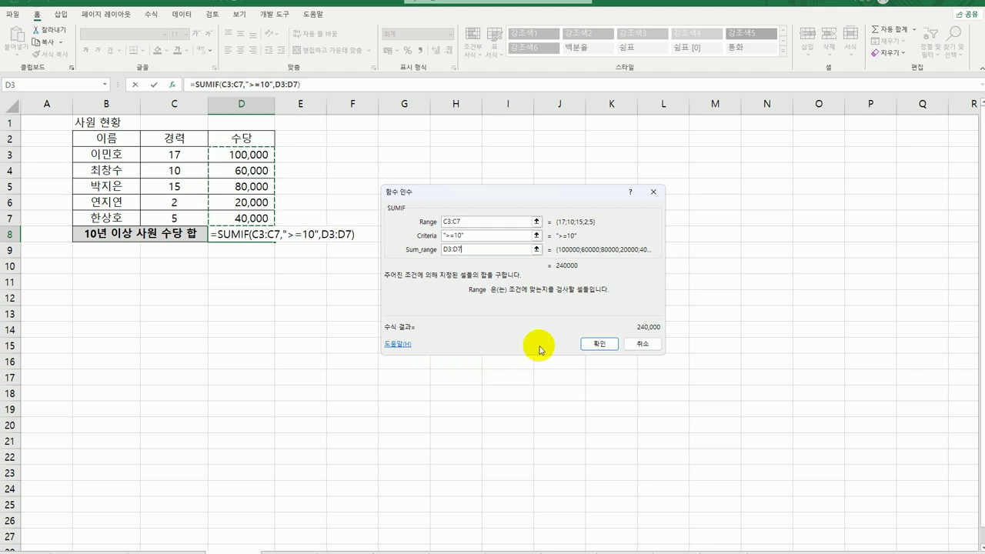
{"action": "left_click", "coordinate": [590, 345]}
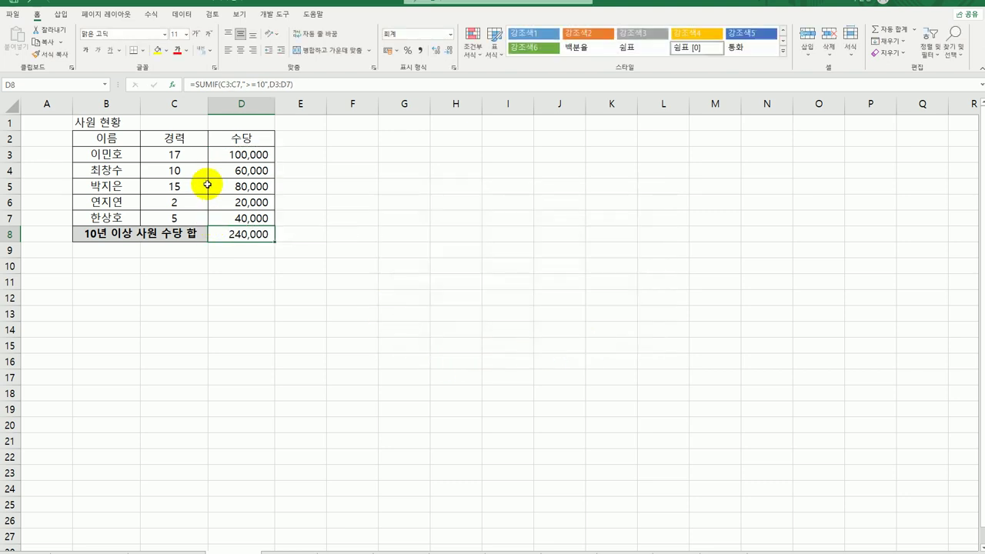
Select the 수당 cells D3, D4 and D5 together to check the amounts of employees with 10 or more years
{"action": "left_click", "coordinate": [234, 155]}
{"action": "left_click", "coordinate": [241, 170], "text": "ctrl"}
{"action": "left_click", "coordinate": [246, 188], "text": "ctrl"}
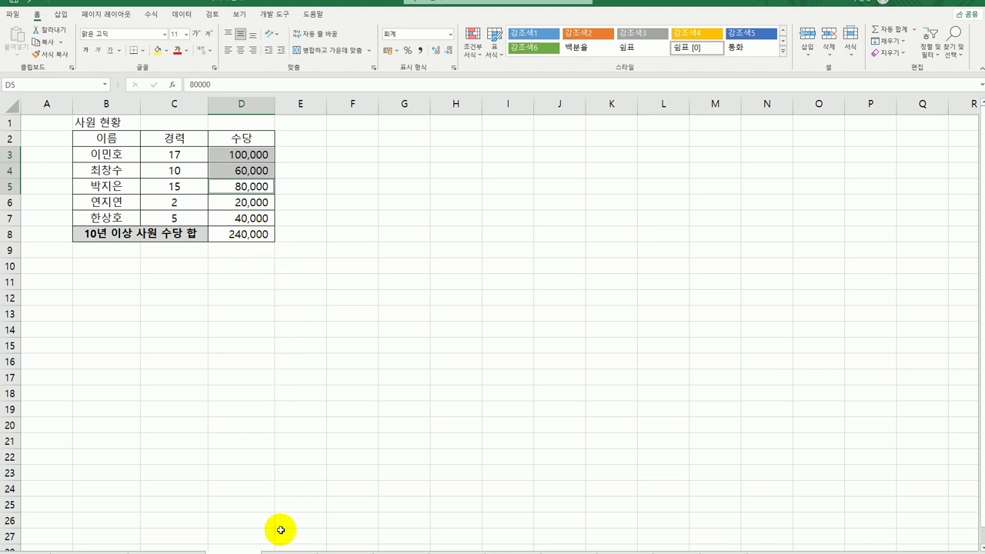
{"action": "key", "text": "ctrl+Home"}
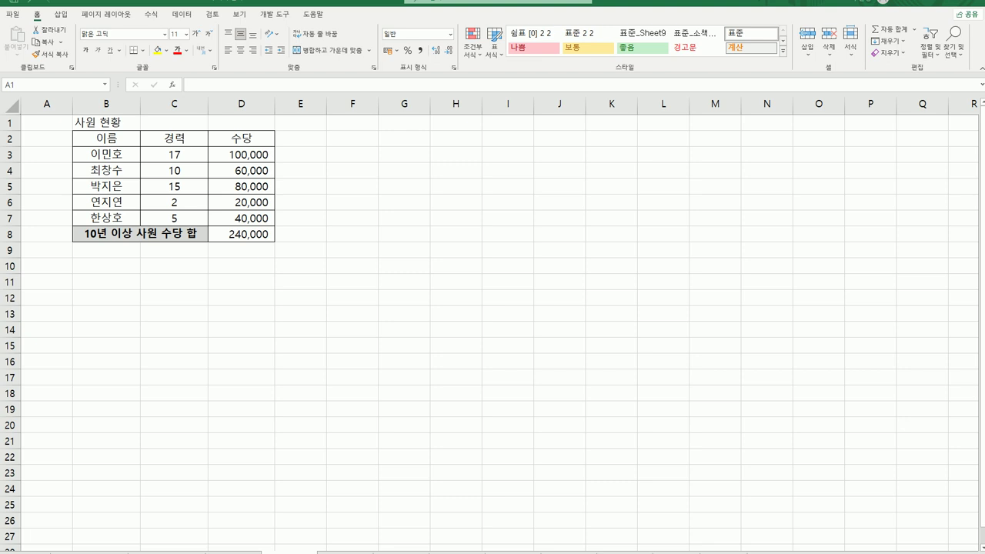
On the A-Market and B-Market price sheet, build a SUMIF in F7 with range D2:D7, criteria "<0" and sum range B2:B7
{"action": "left_click", "coordinate": [332, 549]}
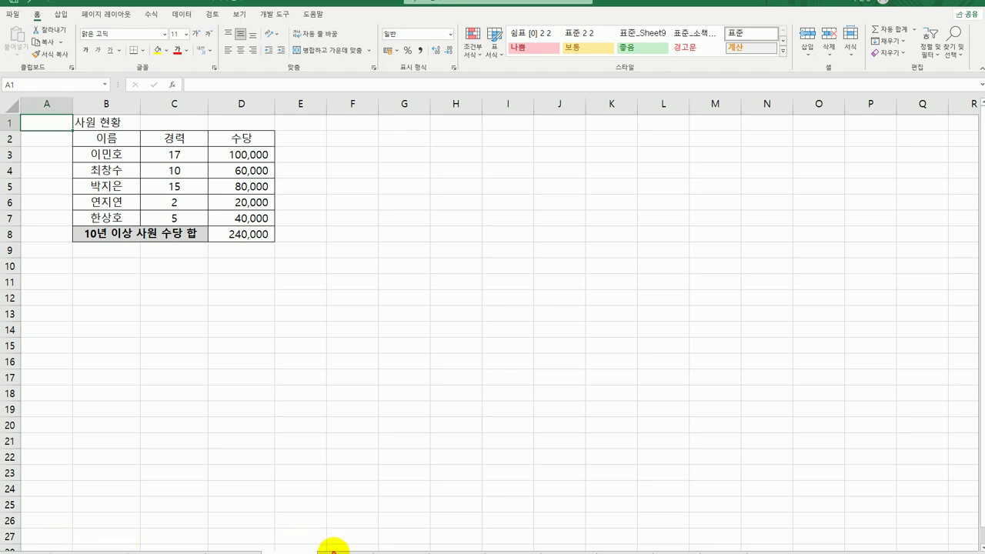
{"action": "left_click", "coordinate": [332, 549]}
{"action": "left_click", "coordinate": [349, 215]}
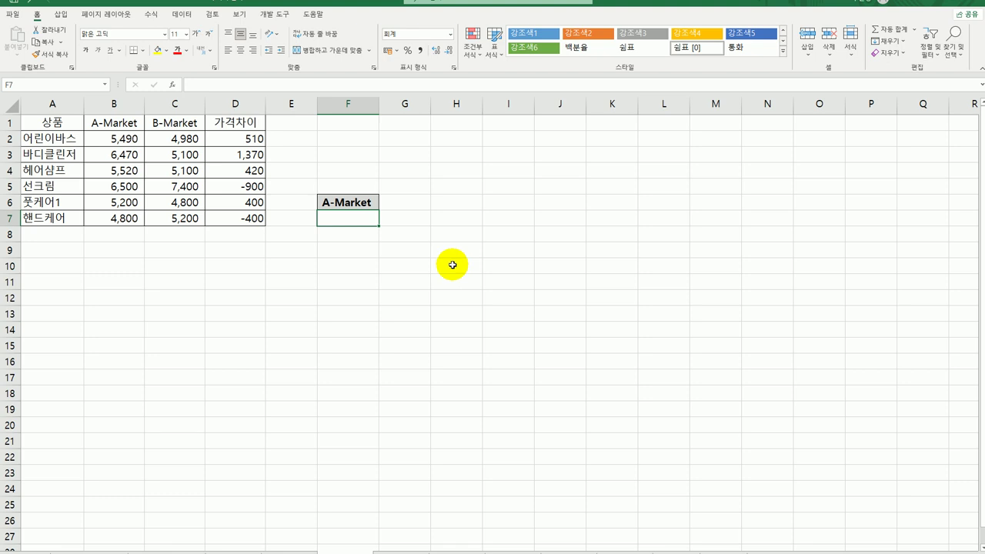
{"action": "type", "text": "="}
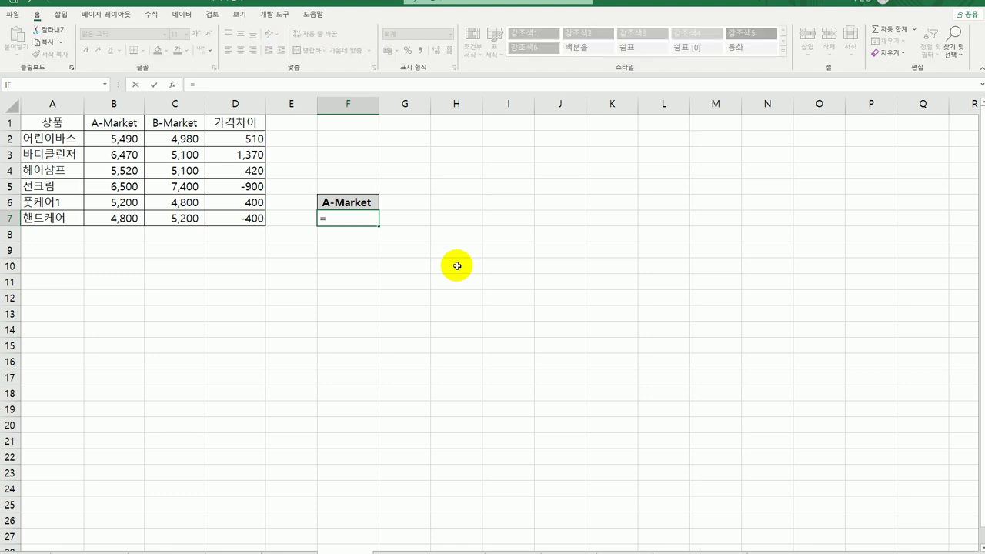
{"action": "type", "text": "sumif"}
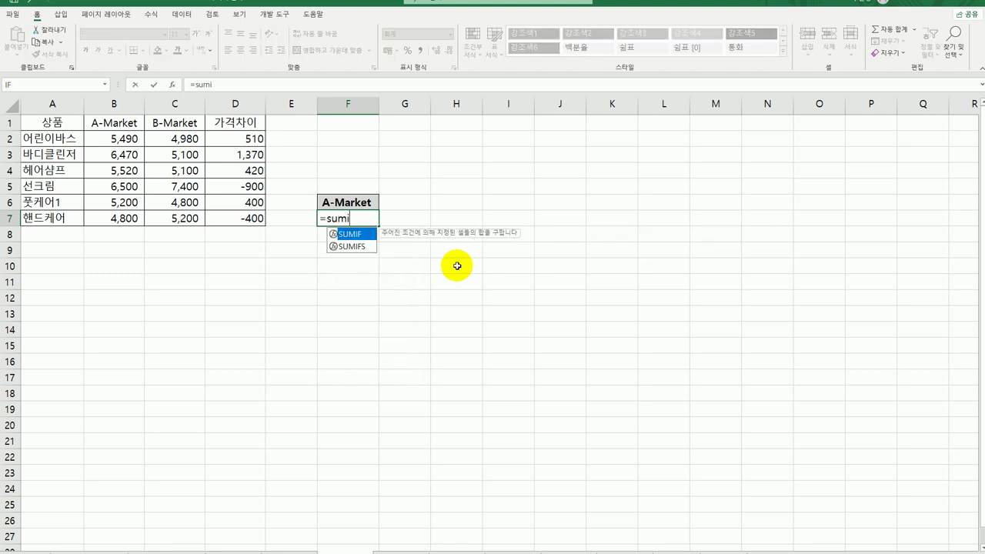
{"action": "key", "text": "Tab"}
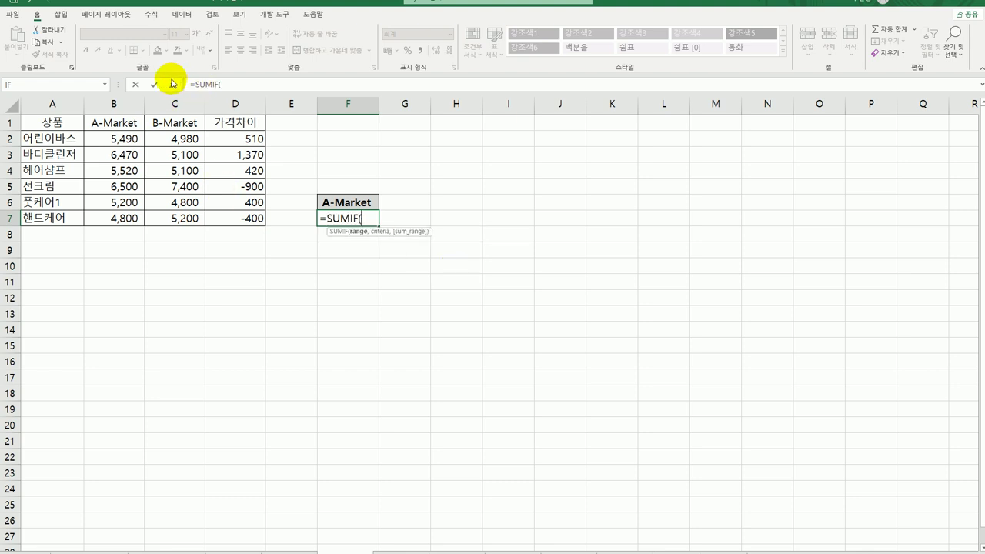
{"action": "left_click", "coordinate": [172, 84]}
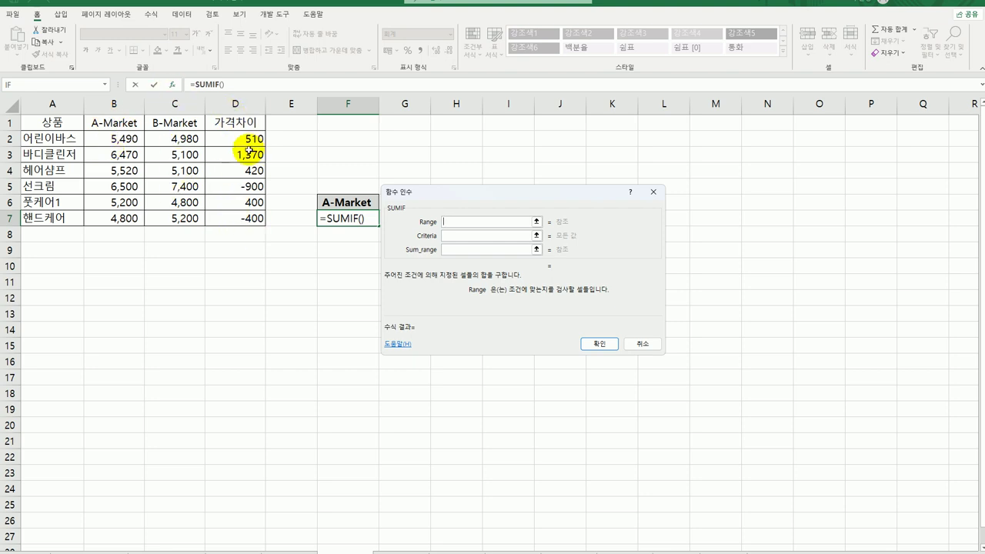
{"action": "left_click_drag", "start_coordinate": [249, 137], "coordinate": [255, 220]}
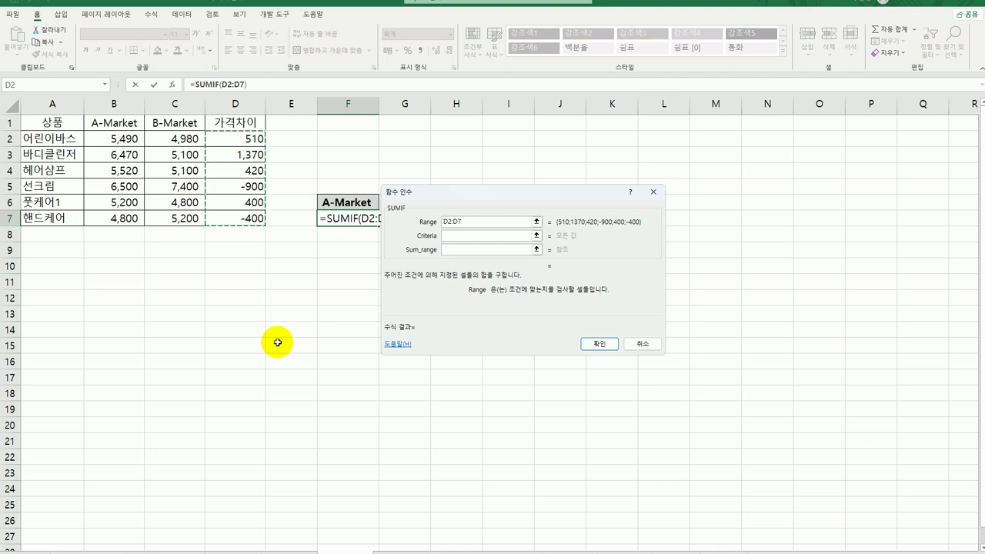
{"action": "left_click", "coordinate": [483, 234]}
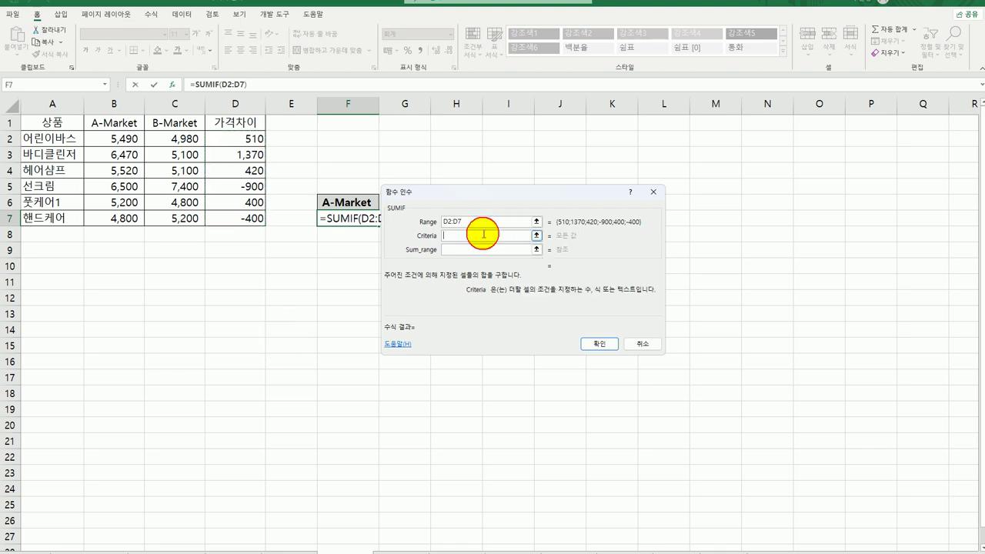
{"action": "type", "text": "<0"}
{"action": "left_click", "coordinate": [470, 249]}
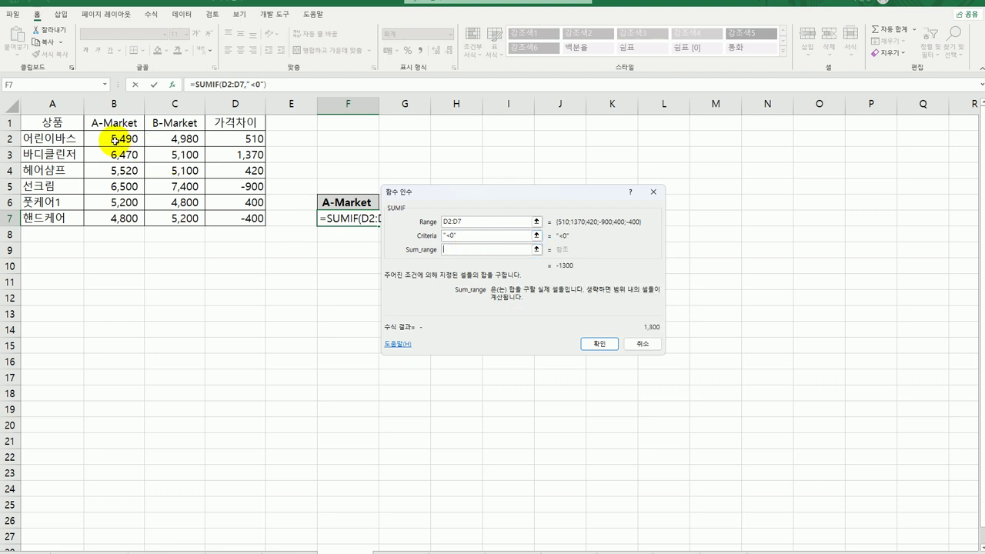
{"action": "left_click_drag", "start_coordinate": [114, 138], "coordinate": [113, 218]}
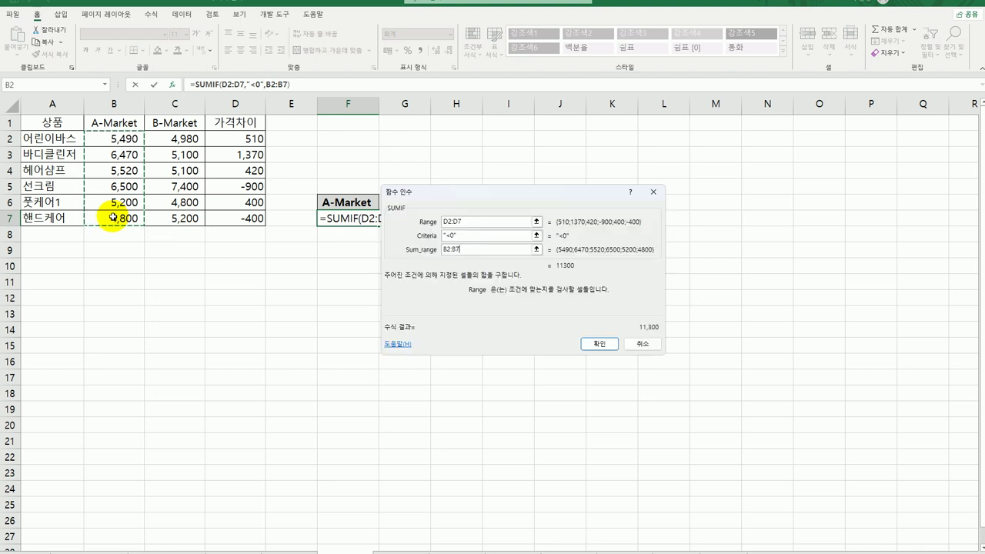
{"action": "left_click_drag", "start_coordinate": [467, 196], "coordinate": [390, 138]}
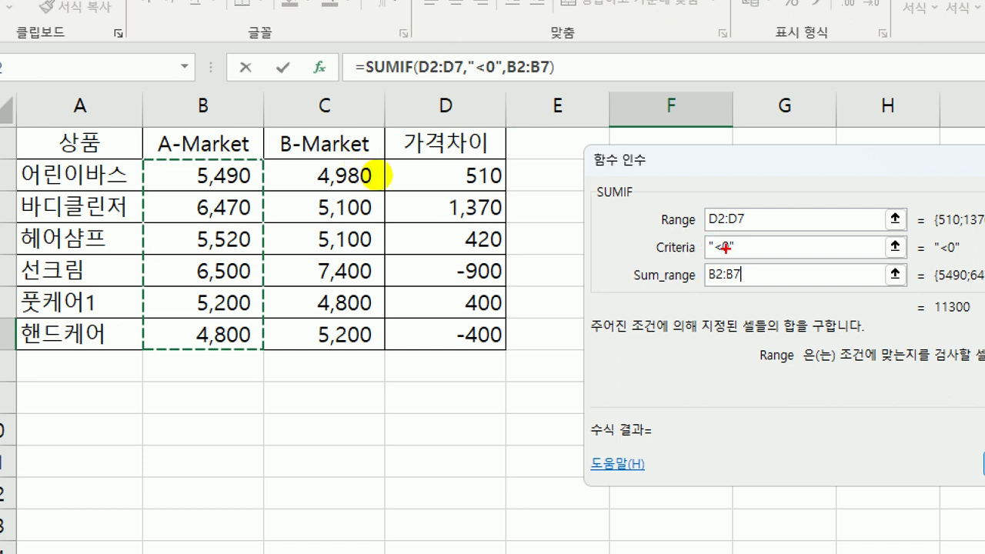
{"action": "mouse_move", "coordinate": [731, 230]}
{"action": "left_mouse_down"}
{"action": "mouse_move", "coordinate": [706, 230]}
{"action": "mouse_move", "coordinate": [686, 192]}
{"action": "mouse_move", "coordinate": [750, 228]}
{"action": "left_mouse_up"}
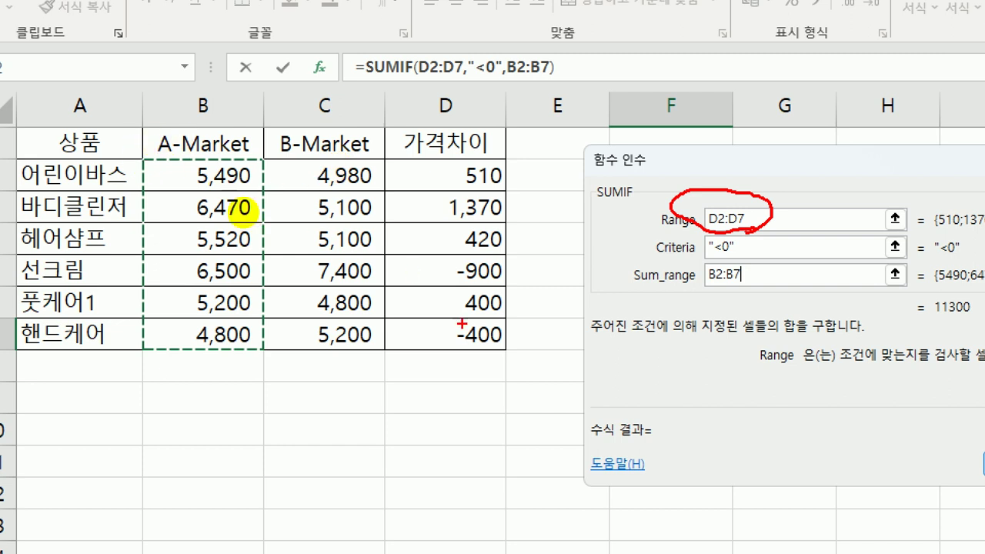
{"action": "left_click_drag", "start_coordinate": [510, 354], "coordinate": [515, 153]}
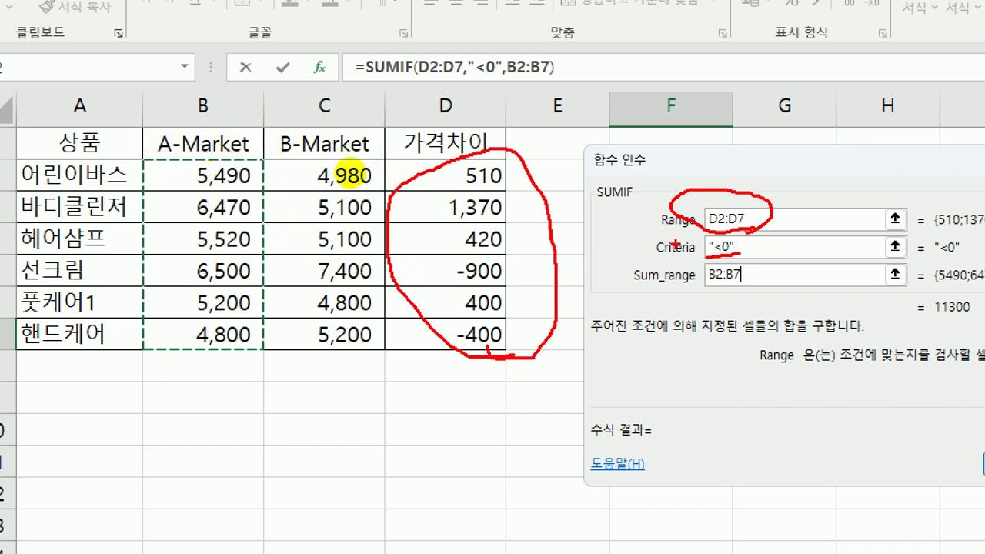
{"action": "mouse_move", "coordinate": [530, 241]}
{"action": "left_mouse_down"}
{"action": "mouse_move", "coordinate": [542, 262]}
{"action": "mouse_move", "coordinate": [504, 252]}
{"action": "left_mouse_up"}
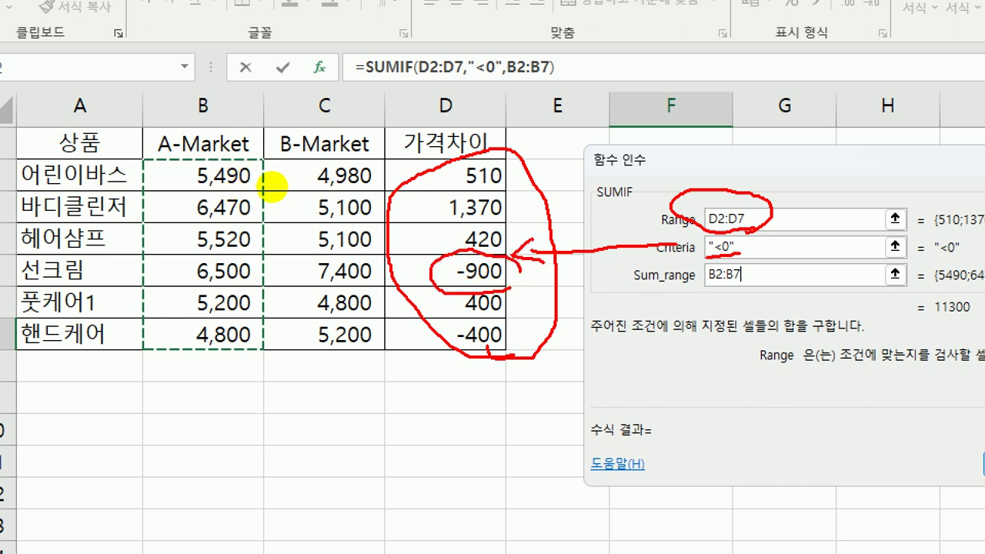
{"action": "left_click_drag", "start_coordinate": [489, 354], "coordinate": [512, 355]}
{"action": "left_click_drag", "start_coordinate": [504, 317], "coordinate": [493, 355]}
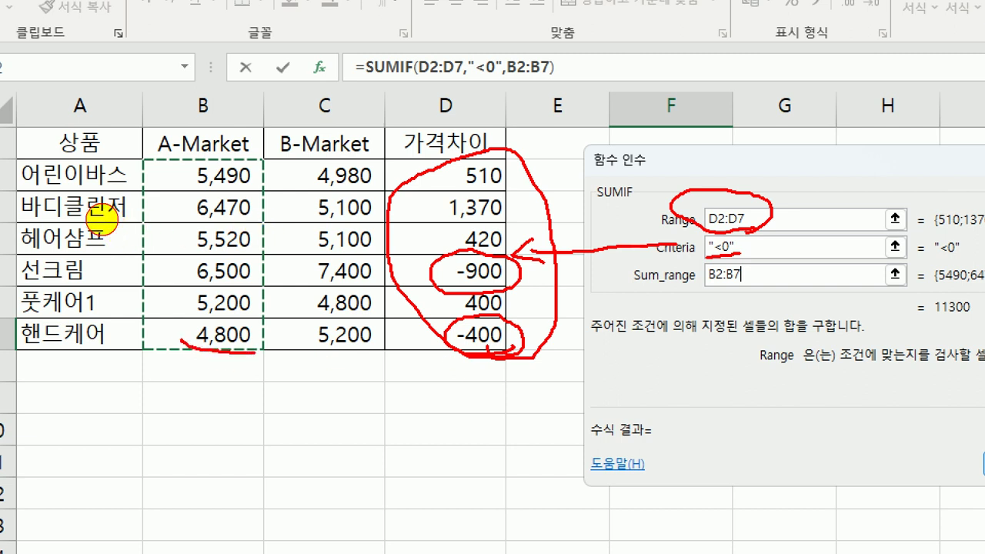
{"action": "left_click_drag", "start_coordinate": [223, 352], "coordinate": [256, 352]}
{"action": "mouse_move", "coordinate": [252, 285]}
{"action": "left_mouse_down"}
{"action": "mouse_move", "coordinate": [187, 271]}
{"action": "mouse_move", "coordinate": [295, 266]}
{"action": "mouse_move", "coordinate": [254, 286]}
{"action": "left_mouse_up"}
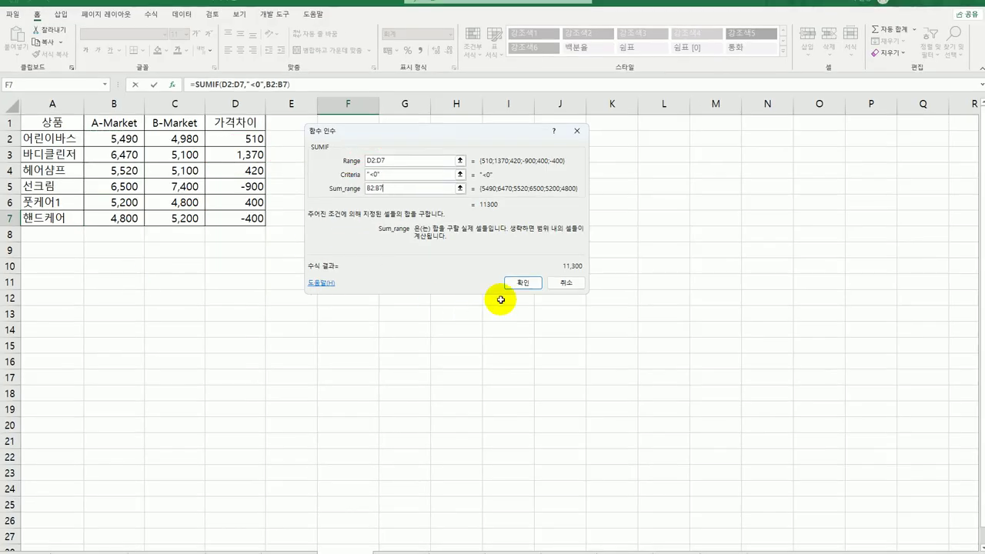
Accept the SUMIF formula in F7 and go to the 도서 거래 현황 sheet
{"action": "left_click", "coordinate": [516, 285]}
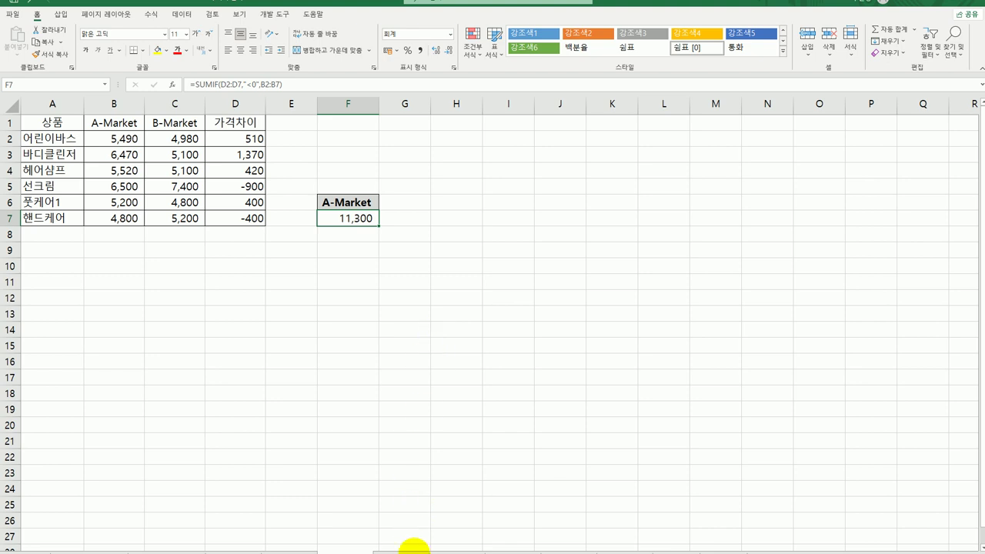
{"action": "left_click", "coordinate": [414, 550]}
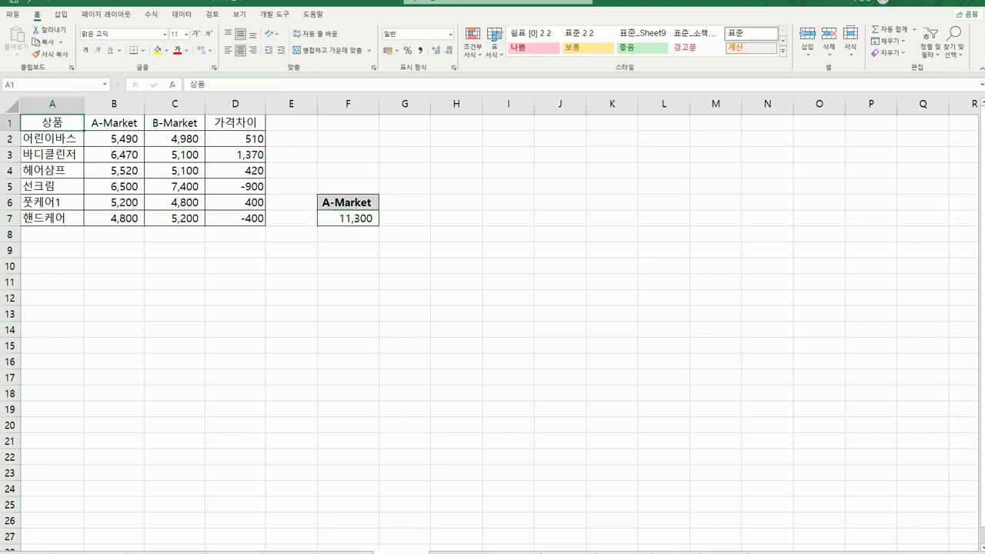
{"action": "left_click", "coordinate": [454, 550]}
Look over the 판매금액 values in D3:D15 and the empty bookstore total cells D17:D19
{"action": "left_click", "coordinate": [269, 382]}
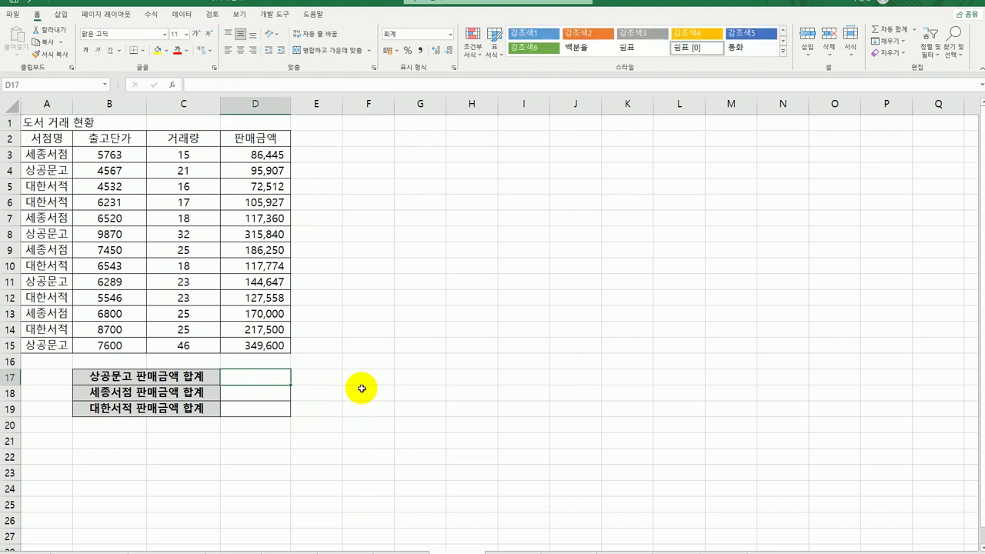
{"action": "left_click_drag", "start_coordinate": [259, 154], "coordinate": [263, 342]}
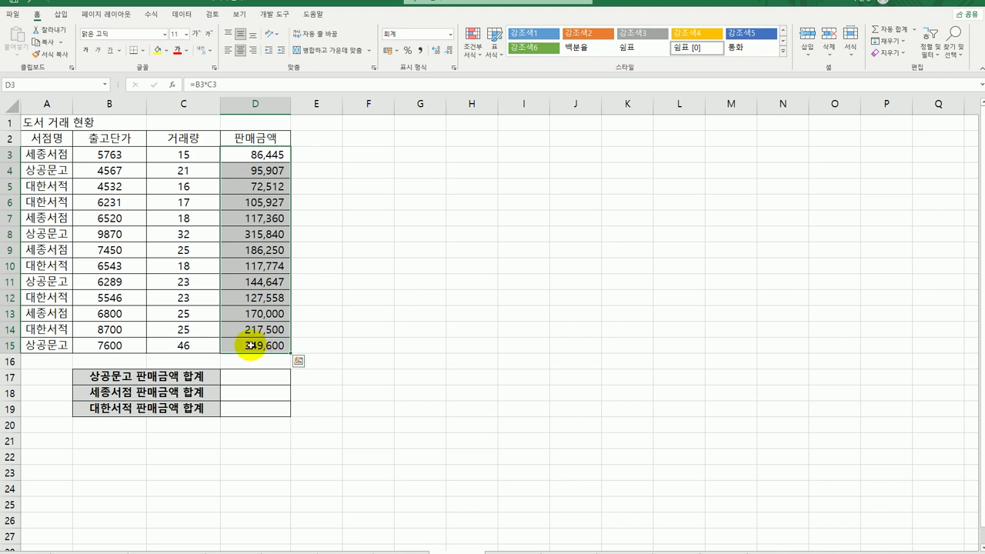
{"action": "left_click_drag", "start_coordinate": [223, 380], "coordinate": [248, 407]}
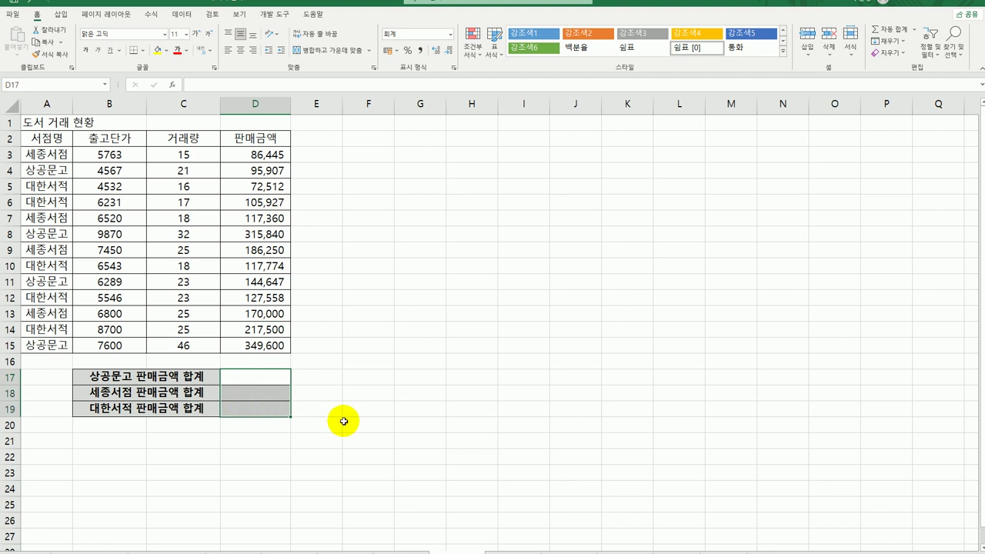
{"action": "left_click", "coordinate": [343, 422]}
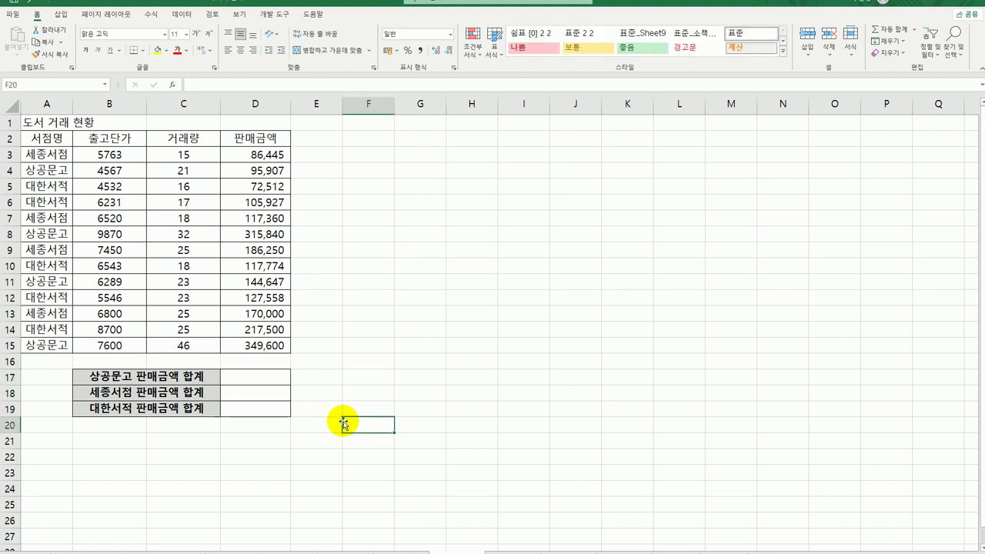
Start a SUMIF formula in D17 for the 상공문고 total, with the absolute range $A$3:$A$15
{"action": "left_click", "coordinate": [287, 380]}
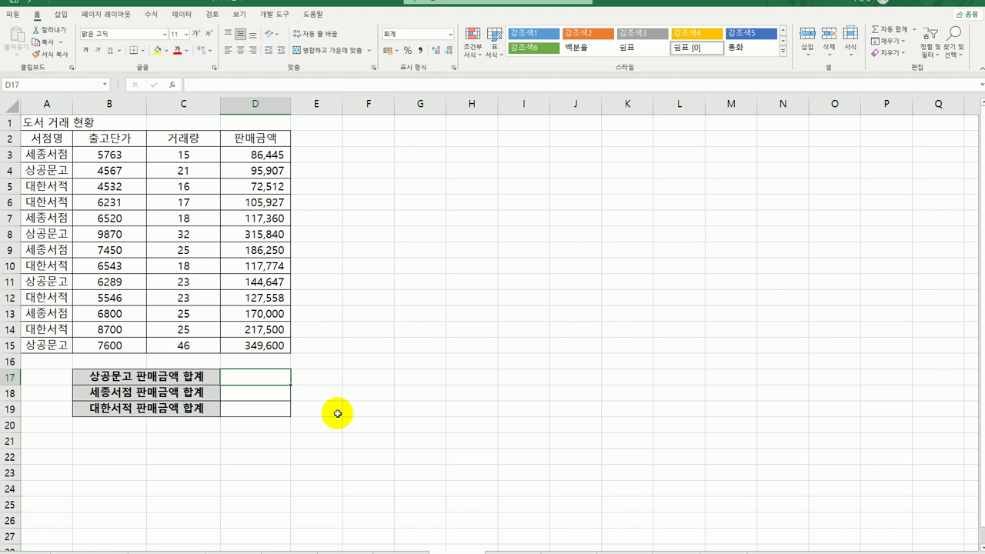
{"action": "type", "text": "="}
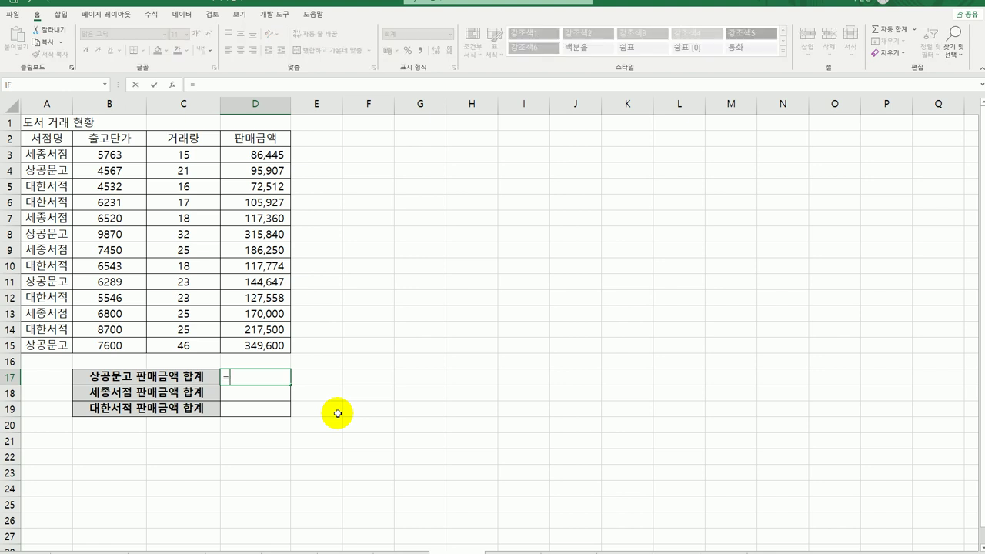
{"action": "type", "text": "sum"}
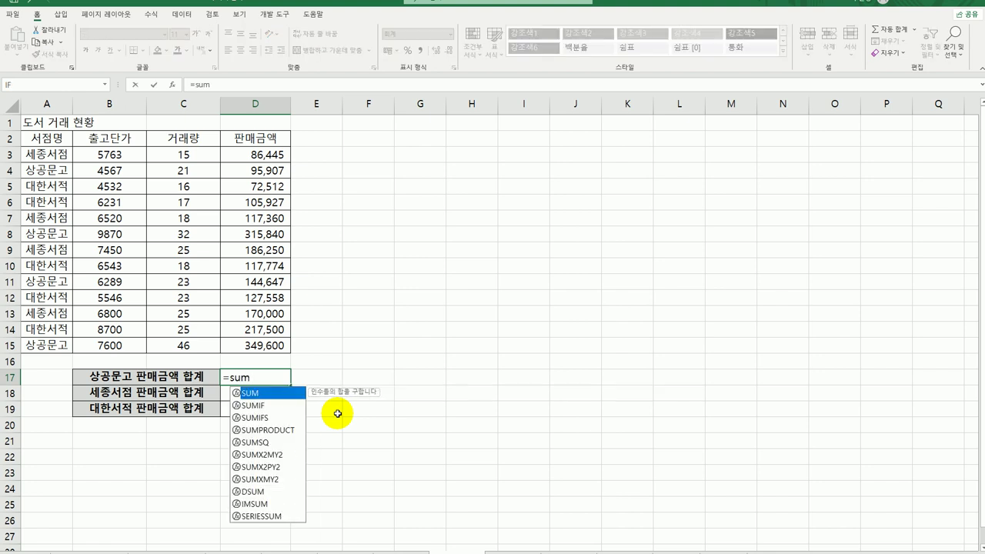
{"action": "left_click", "coordinate": [289, 405]}
{"action": "double_click", "coordinate": [289, 405]}
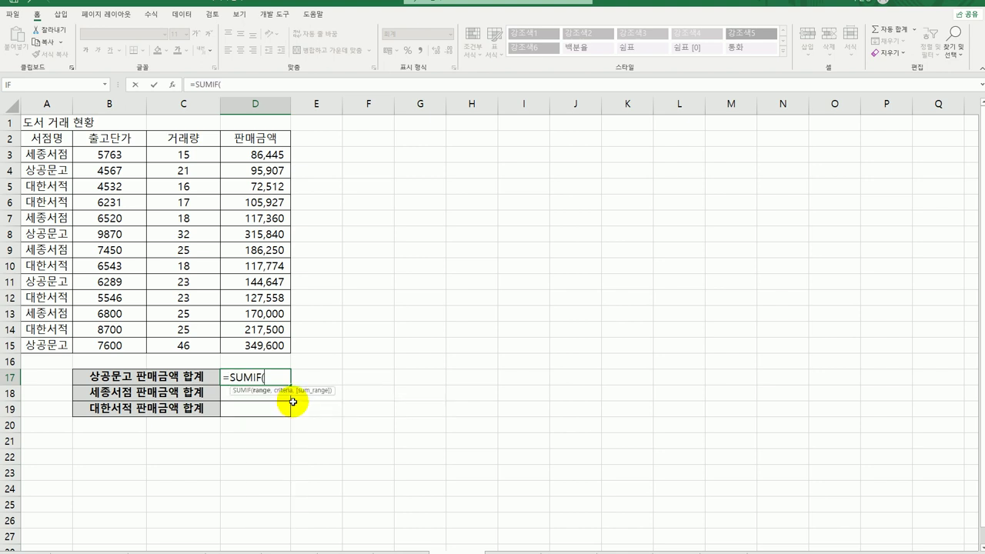
{"action": "left_click", "coordinate": [172, 84]}
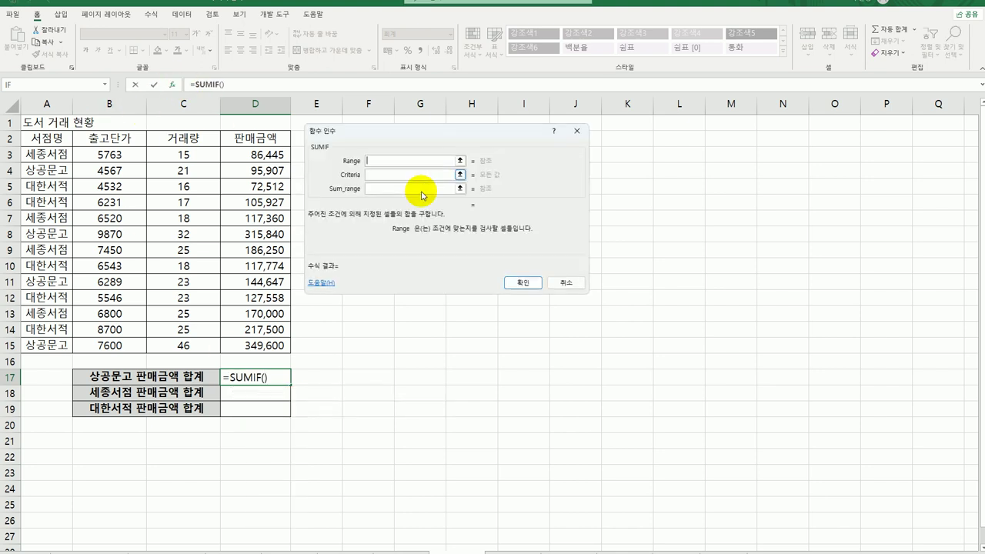
{"action": "left_click_drag", "start_coordinate": [433, 142], "coordinate": [515, 166]}
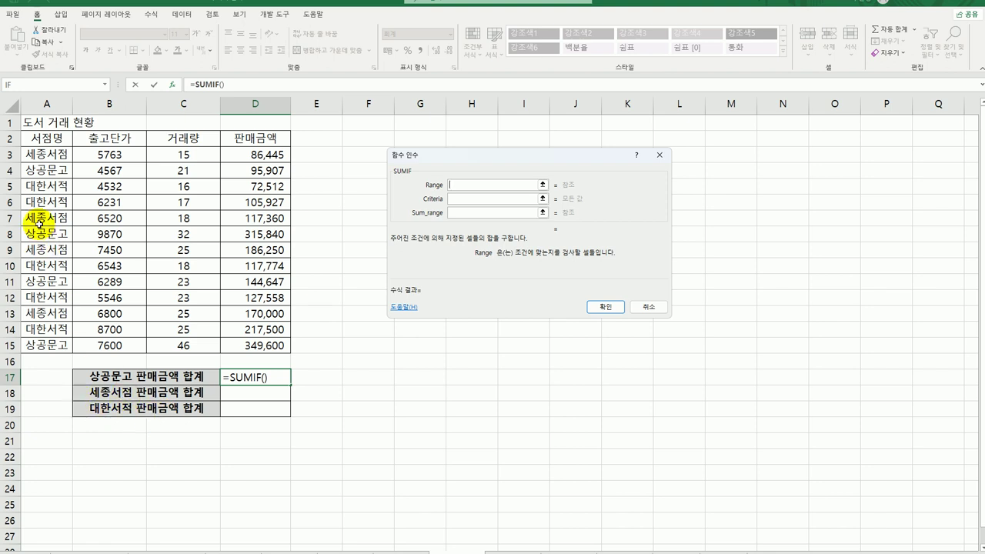
{"action": "left_click_drag", "start_coordinate": [46, 152], "coordinate": [42, 346]}
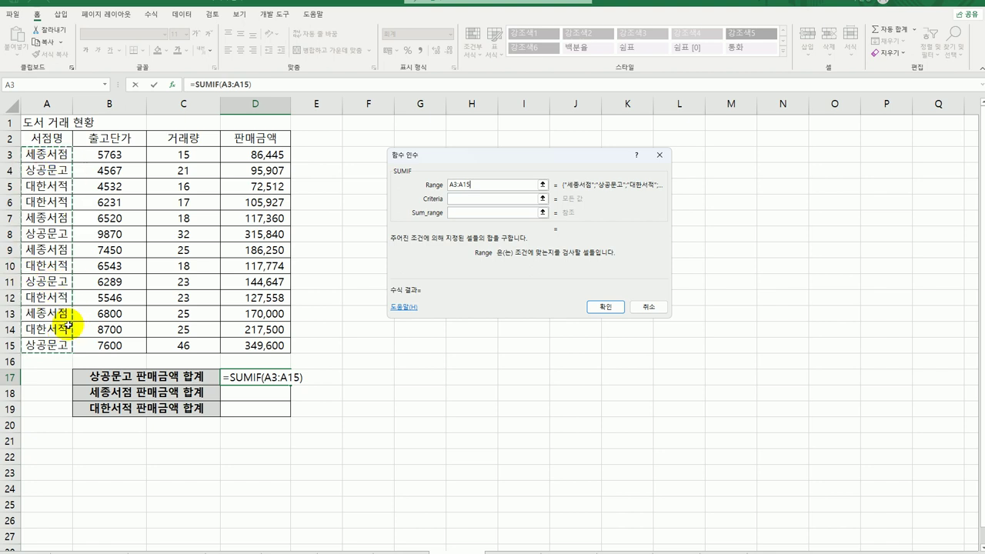
{"action": "key", "text": "F4"}
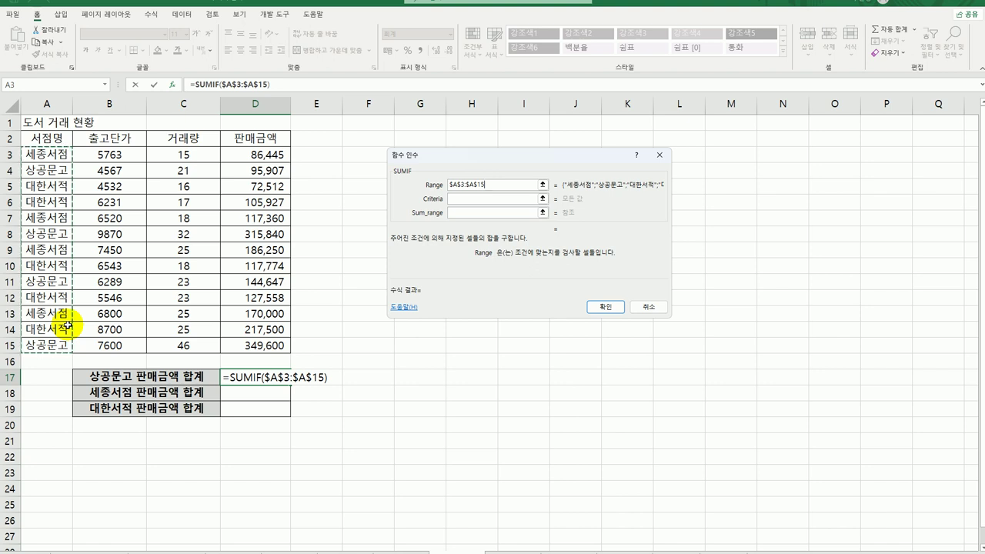
Complete the SUMIF with criteria B17 and absolute sum range $D$3:$D$15, and fill the formula down to D19
{"action": "left_click", "coordinate": [463, 201]}
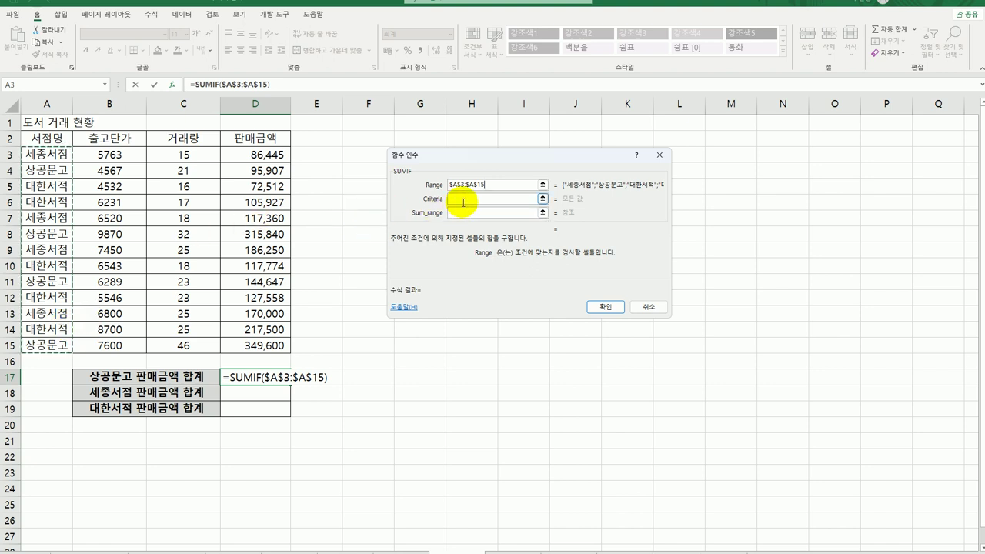
{"action": "left_click", "coordinate": [137, 377]}
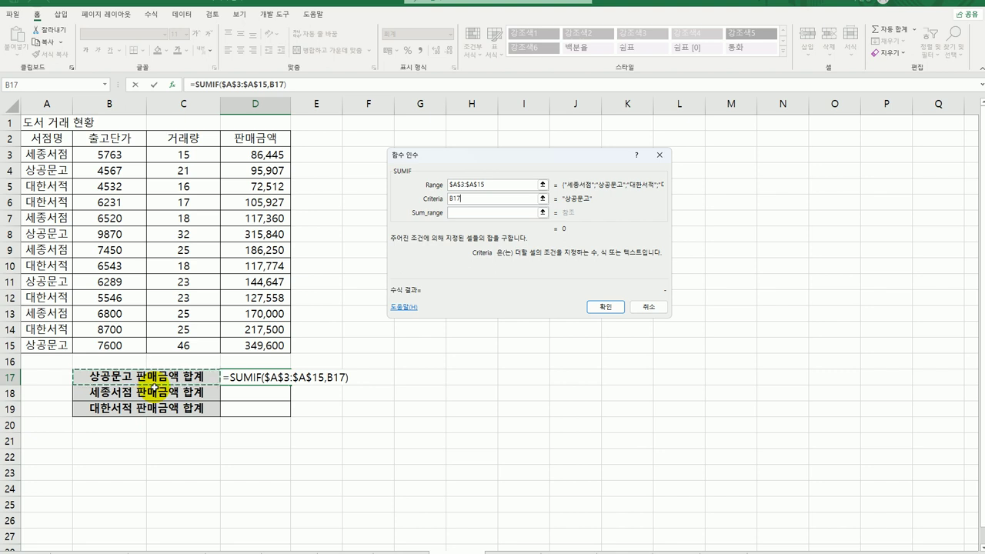
{"action": "left_click", "coordinate": [468, 213]}
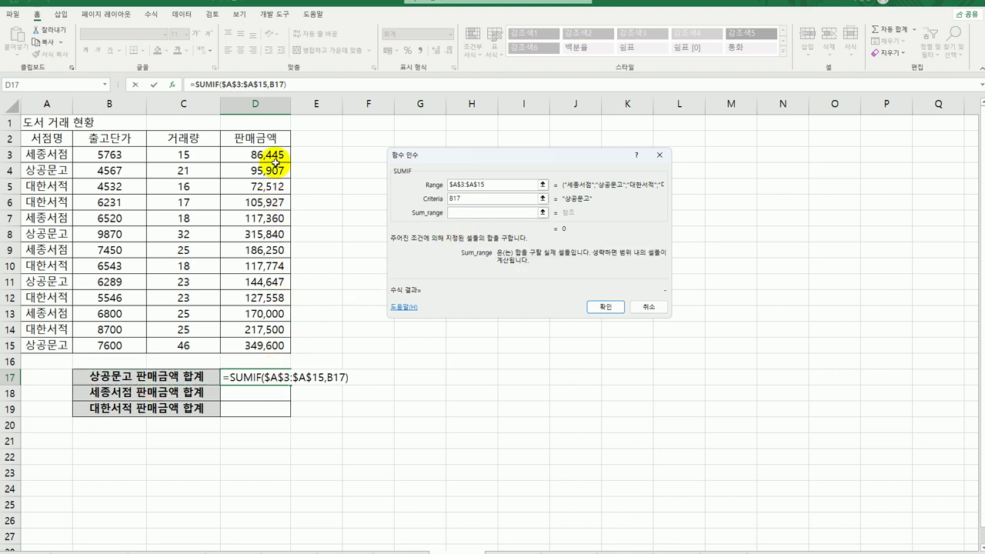
{"action": "left_click_drag", "start_coordinate": [275, 154], "coordinate": [265, 344]}
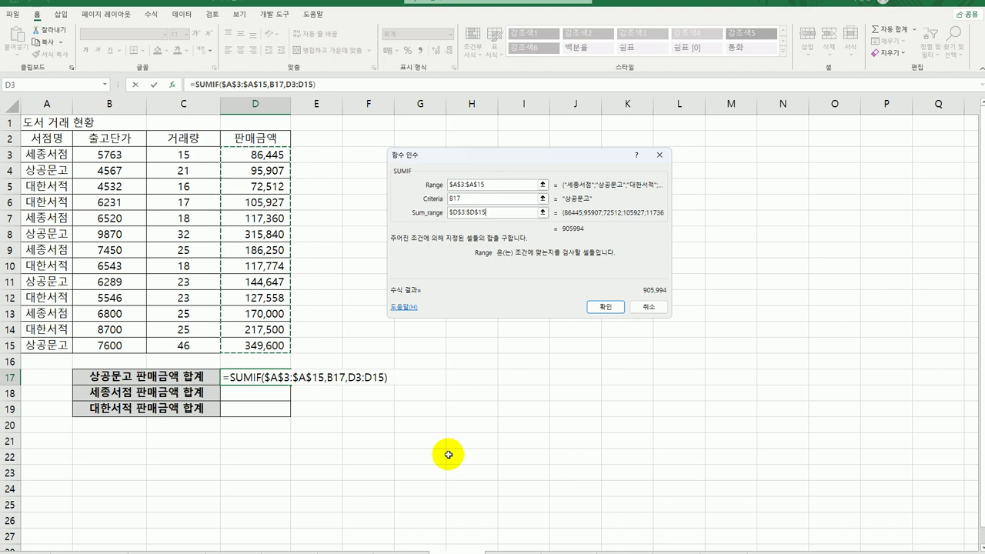
{"action": "key", "text": "F4"}
{"action": "left_click_drag", "start_coordinate": [501, 159], "coordinate": [415, 173]}
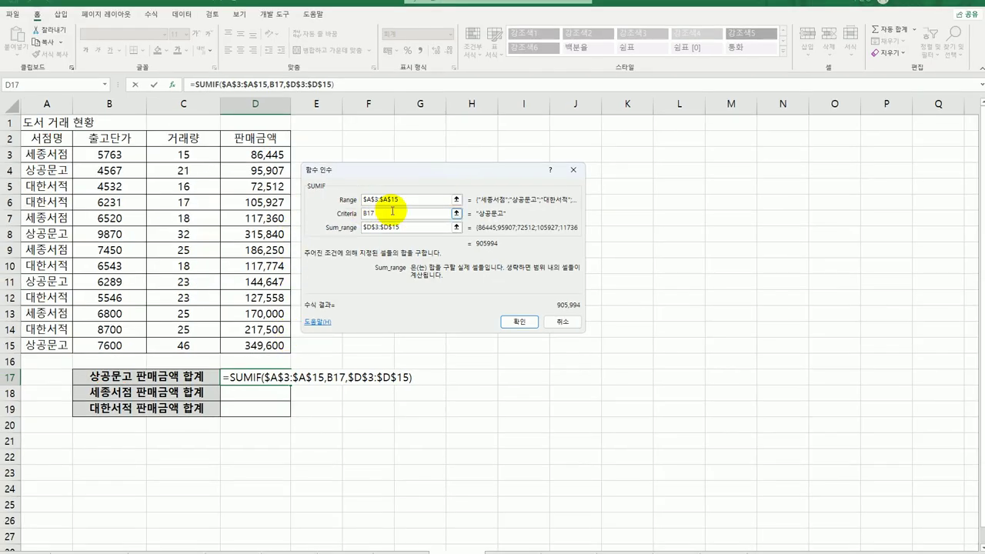
{"action": "left_click", "coordinate": [394, 224]}
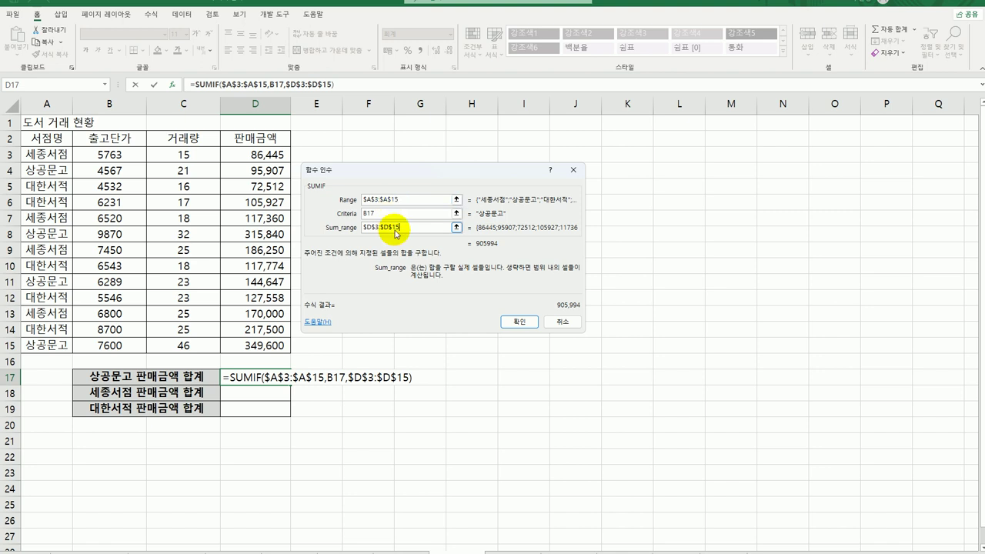
{"action": "left_click", "coordinate": [517, 321]}
{"action": "left_click_drag", "start_coordinate": [290, 383], "coordinate": [285, 409]}
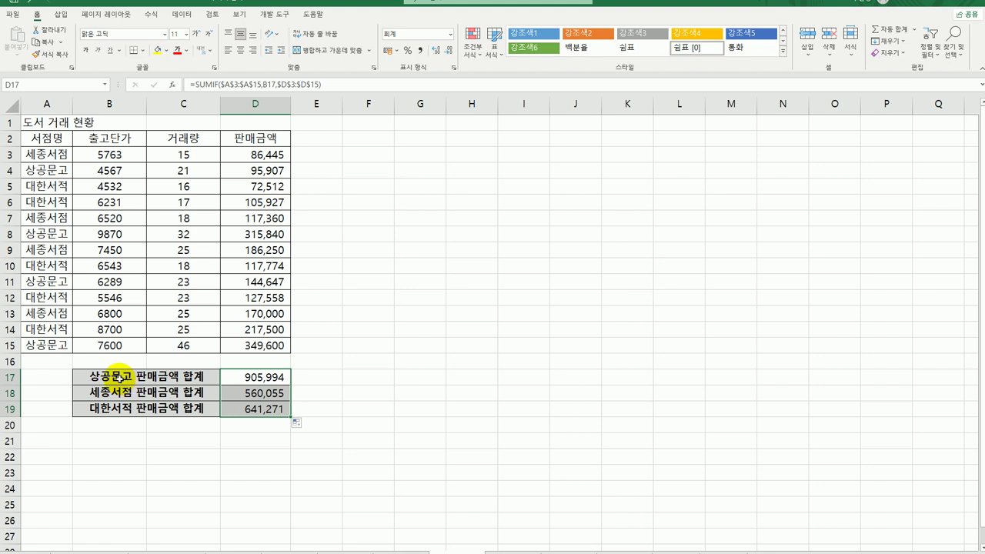
Check the underlying contents of the bookstore label cells B17, B18 and B19
{"action": "left_click", "coordinate": [119, 378]}
{"action": "left_click", "coordinate": [116, 393]}
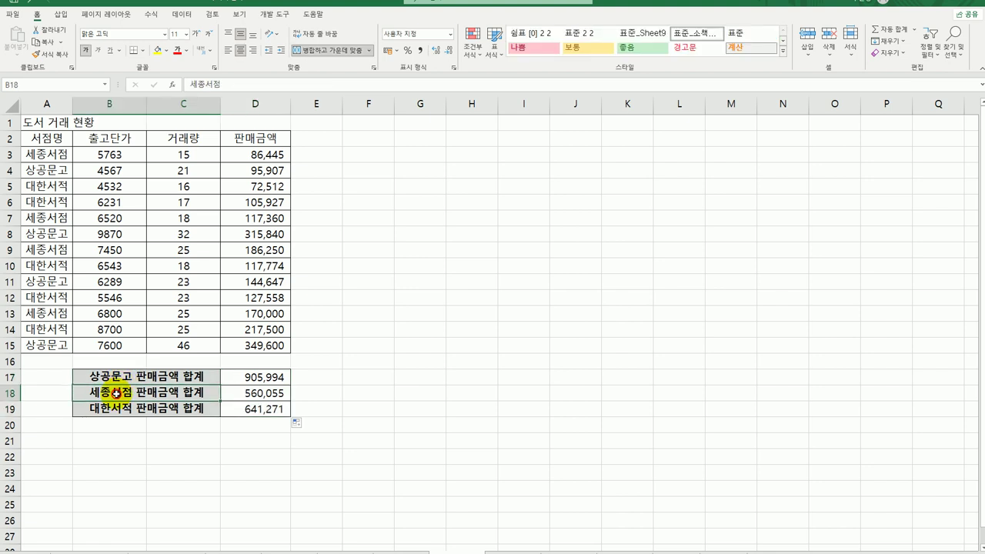
{"action": "left_click", "coordinate": [113, 411]}
{"action": "left_click", "coordinate": [113, 378]}
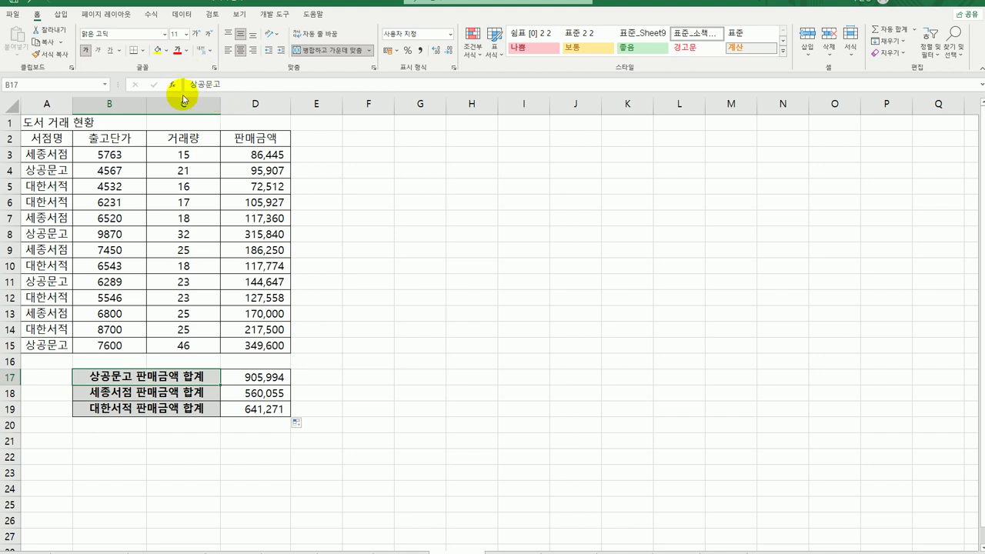
Wrap the SUMIF in D17 in ROUNDUP with Num_digits -2, and fill the new formula down to D19
{"action": "double_click", "coordinate": [230, 377]}
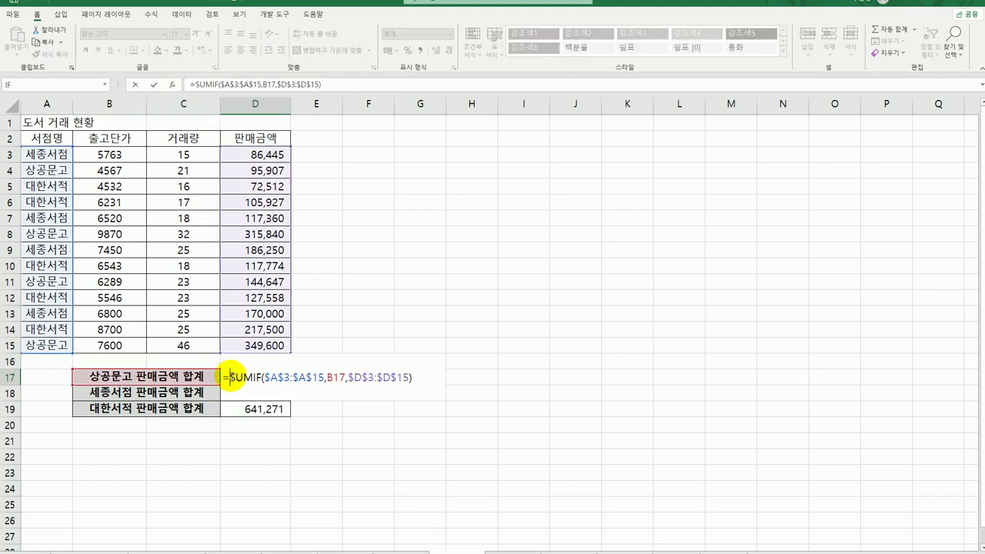
{"action": "type", "text": "rou"}
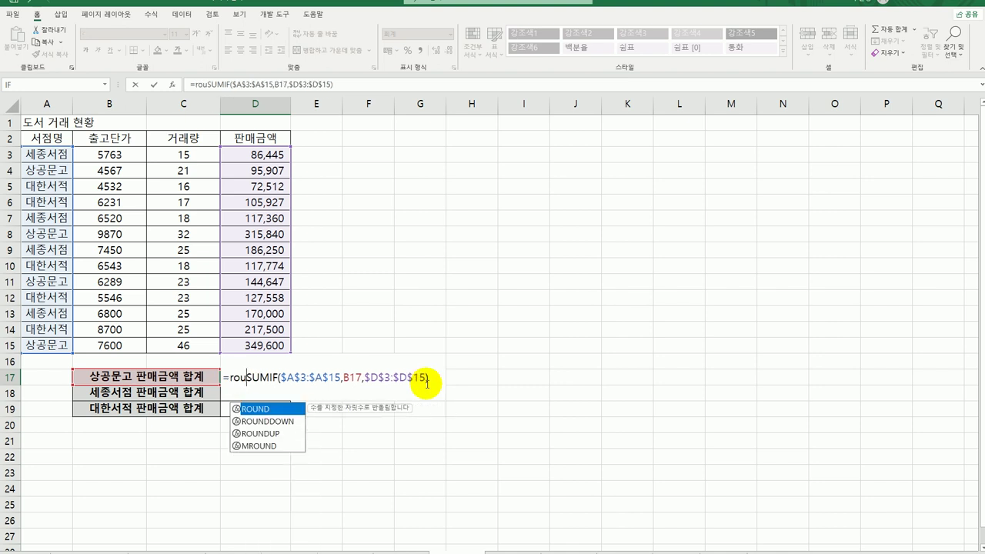
{"action": "double_click", "coordinate": [275, 433]}
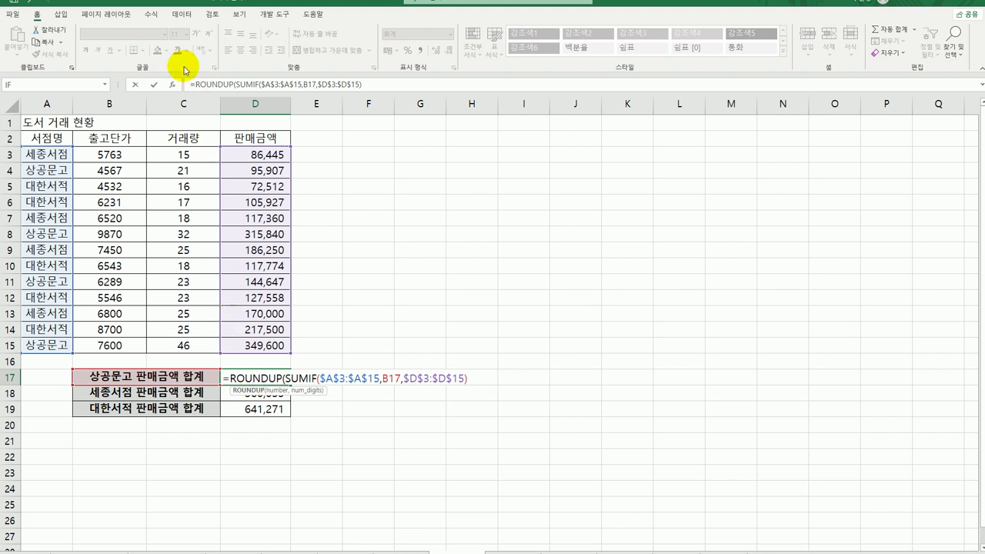
{"action": "left_click", "coordinate": [171, 85]}
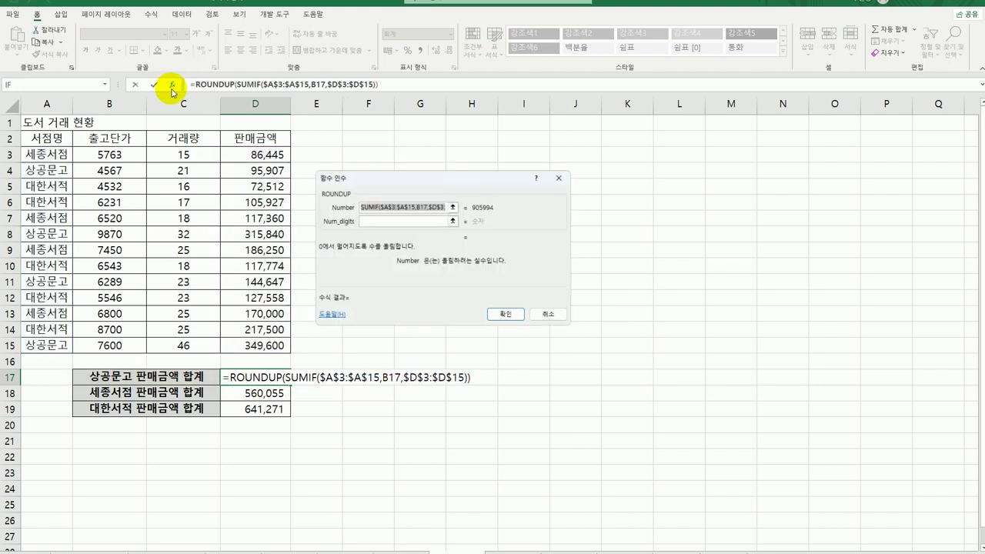
{"action": "left_click", "coordinate": [375, 220]}
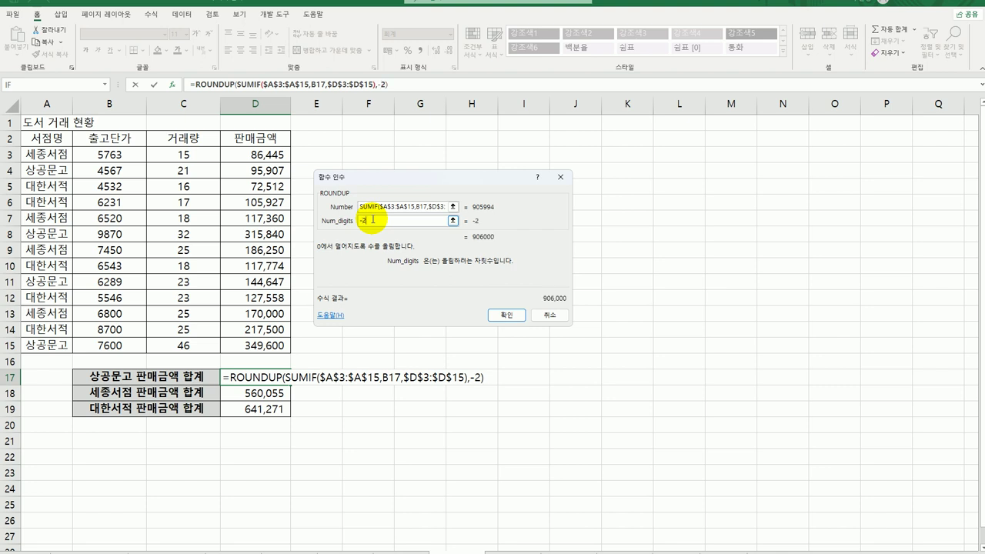
{"action": "left_click", "coordinate": [506, 314]}
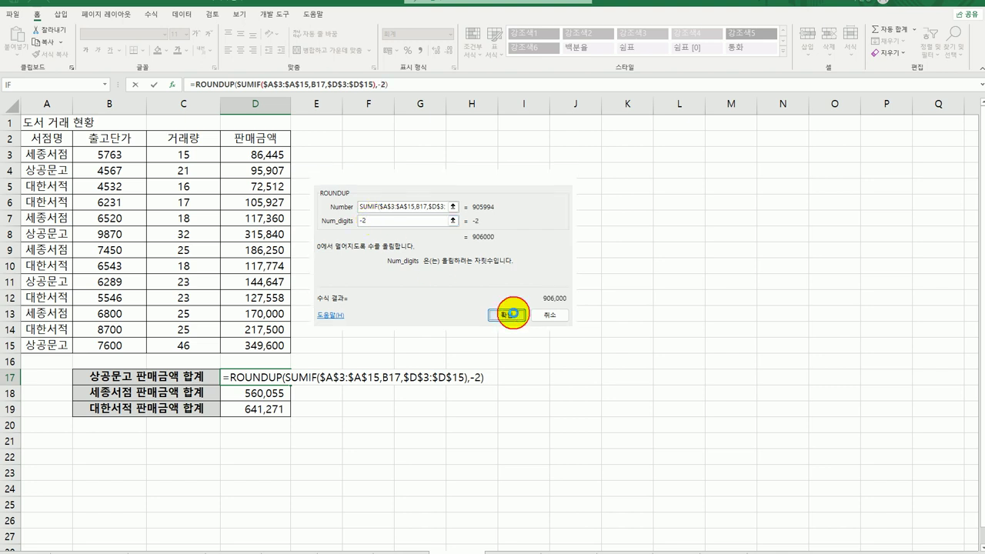
{"action": "left_click_drag", "start_coordinate": [291, 383], "coordinate": [281, 413]}
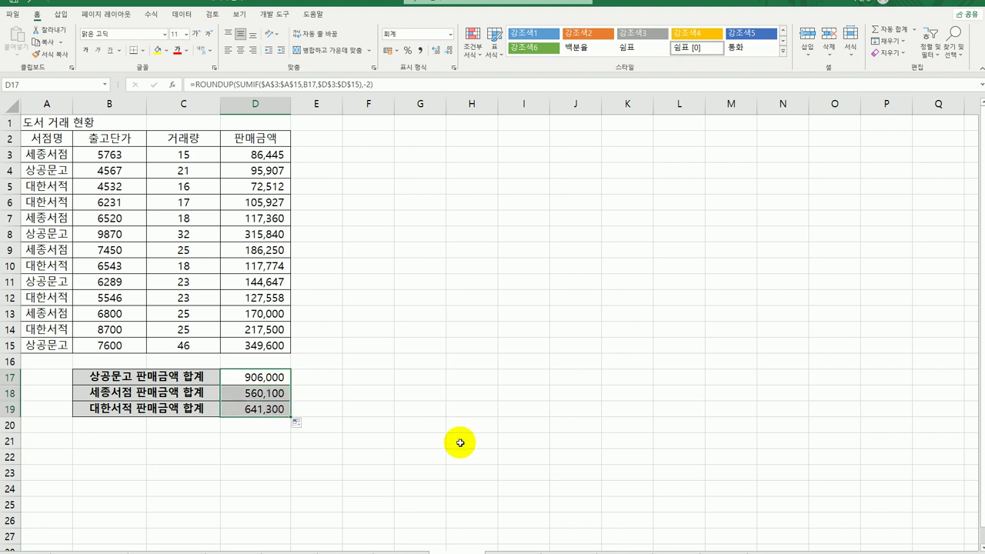
{"action": "left_click", "coordinate": [460, 442]}
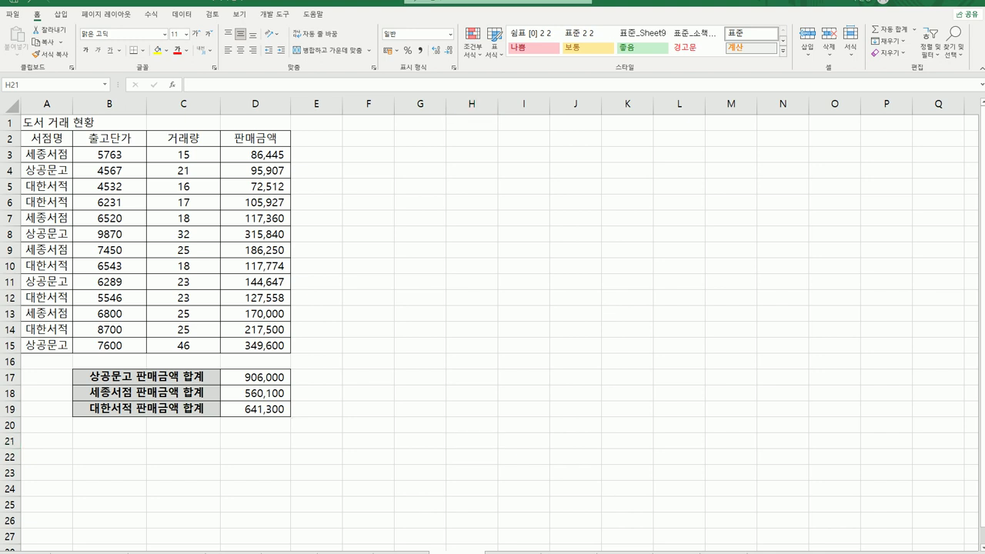
Go to the 대출금 집행내역 sheet, fit column C to its amounts and select the empty total cell D3
{"action": "left_click", "coordinate": [501, 546]}
{"action": "key", "text": "ctrl+Home"}
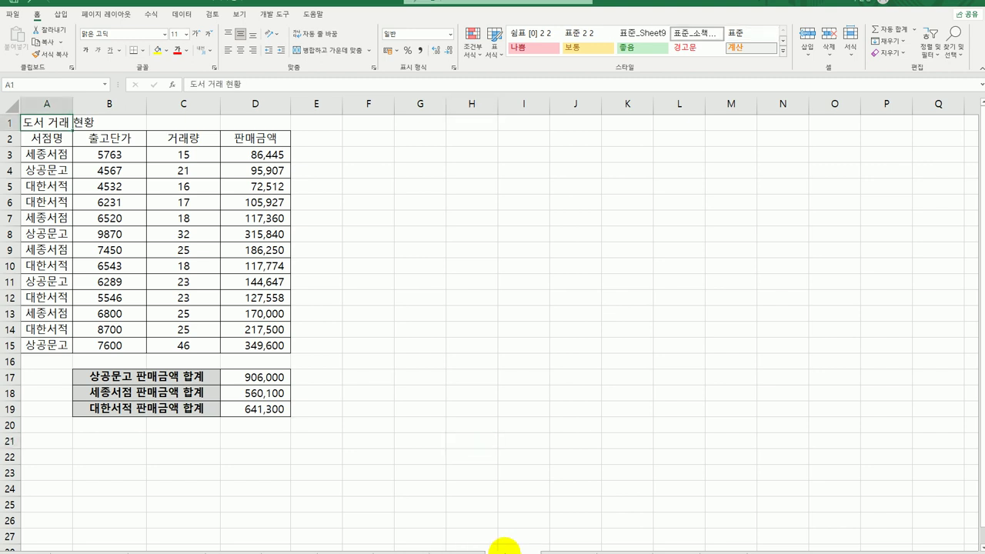
{"action": "left_click", "coordinate": [560, 549]}
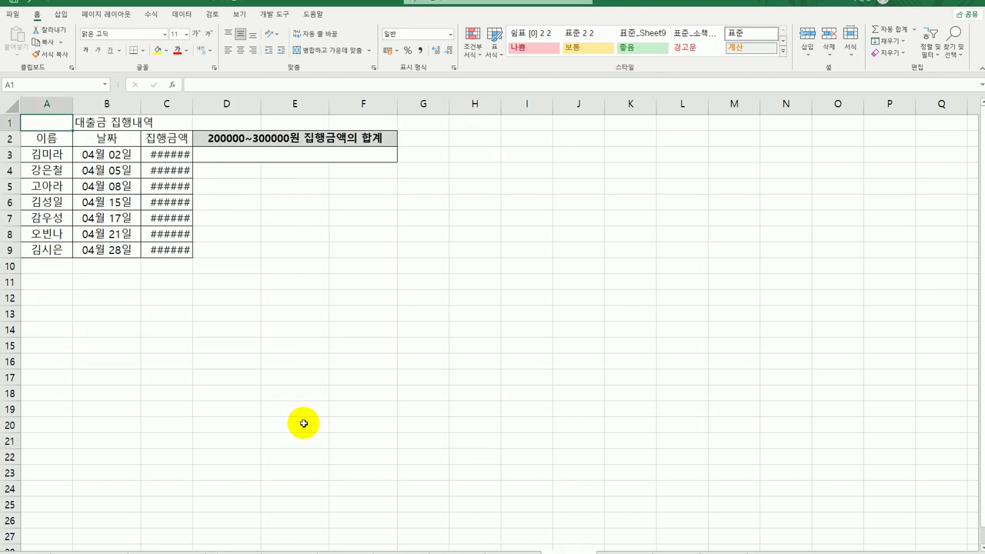
{"action": "double_click", "coordinate": [192, 112]}
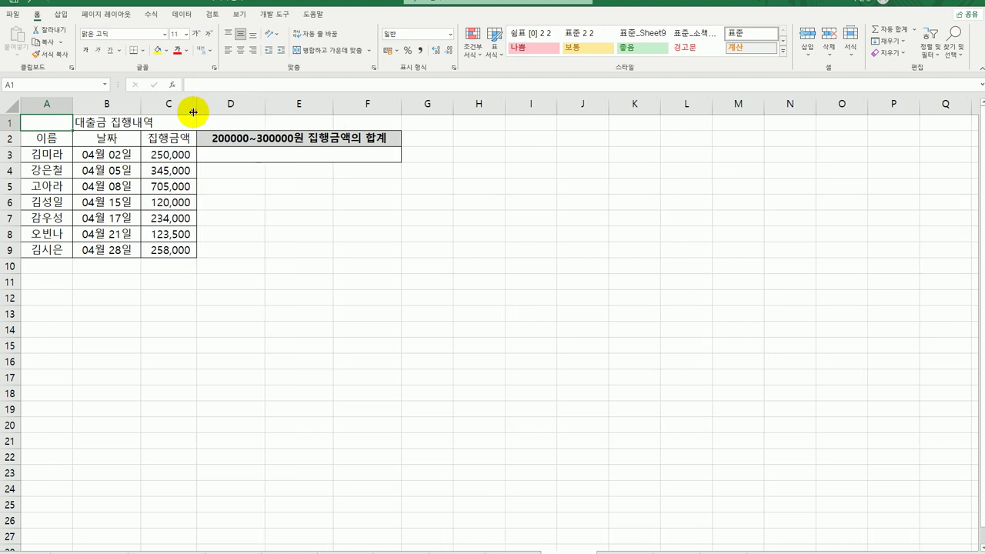
{"action": "left_click", "coordinate": [296, 157]}
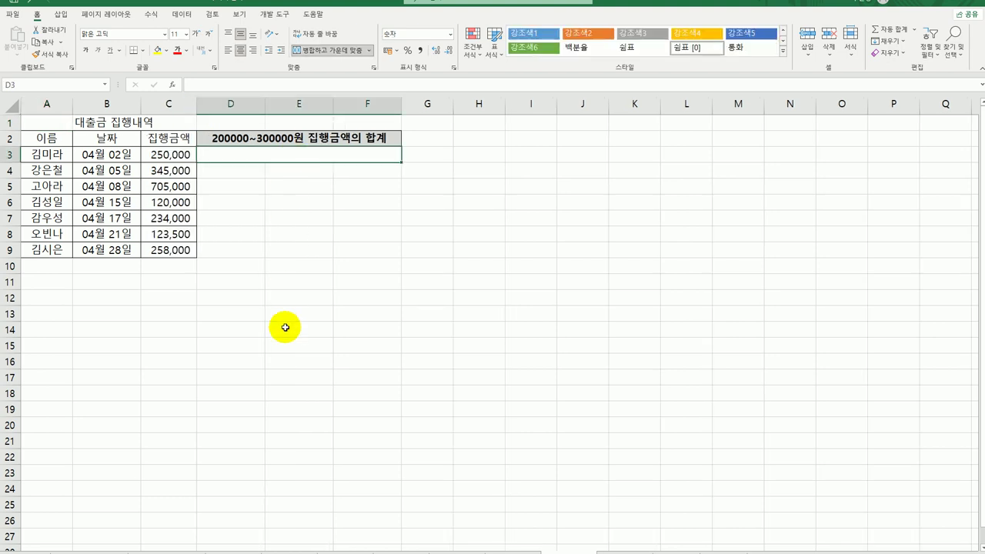
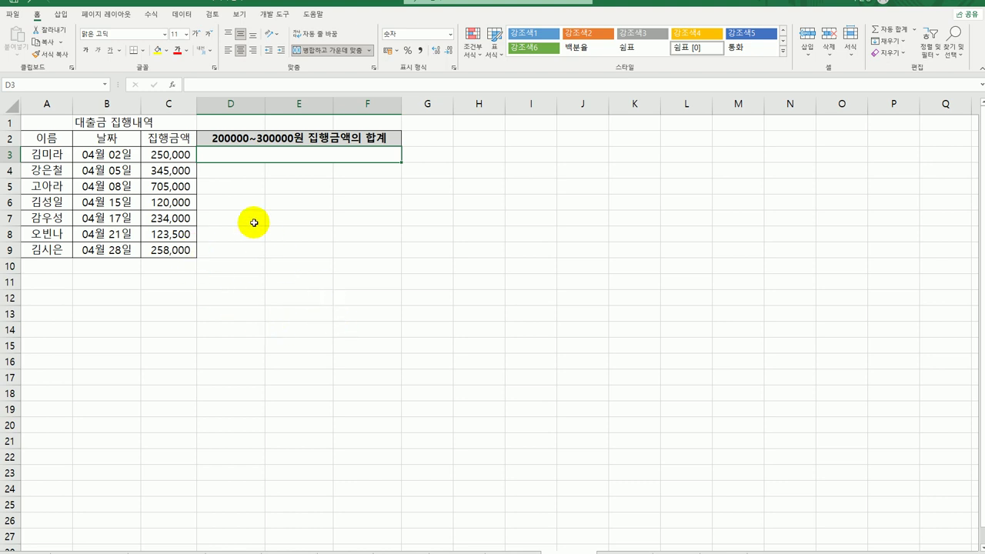
Examine the amounts in C3:C9 and mark only those between 200000 and 300000, in cells C3, C7 and C9
{"action": "left_click", "coordinate": [183, 157]}
{"action": "left_click_drag", "start_coordinate": [182, 157], "coordinate": [192, 248]}
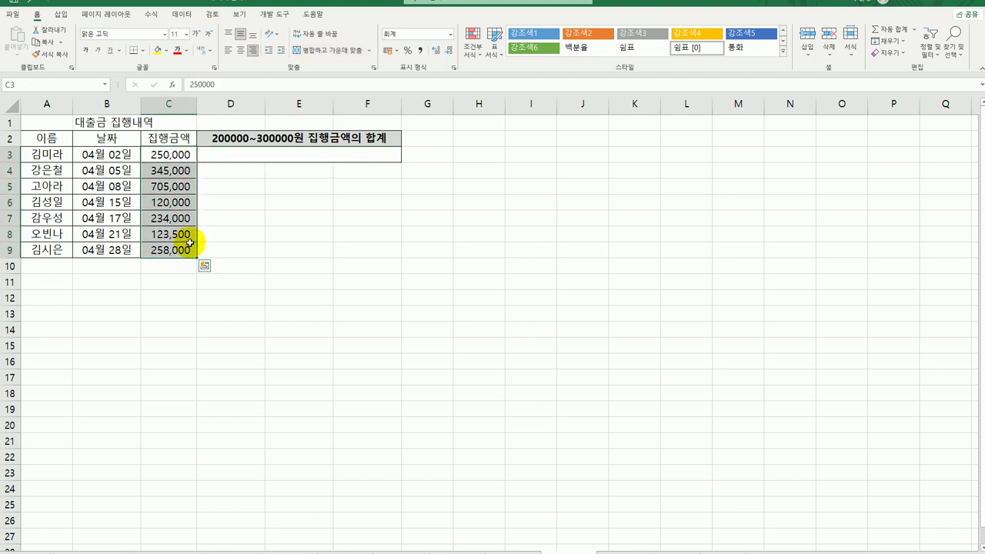
{"action": "left_click", "coordinate": [180, 155]}
{"action": "left_click", "coordinate": [177, 171], "text": "ctrl"}
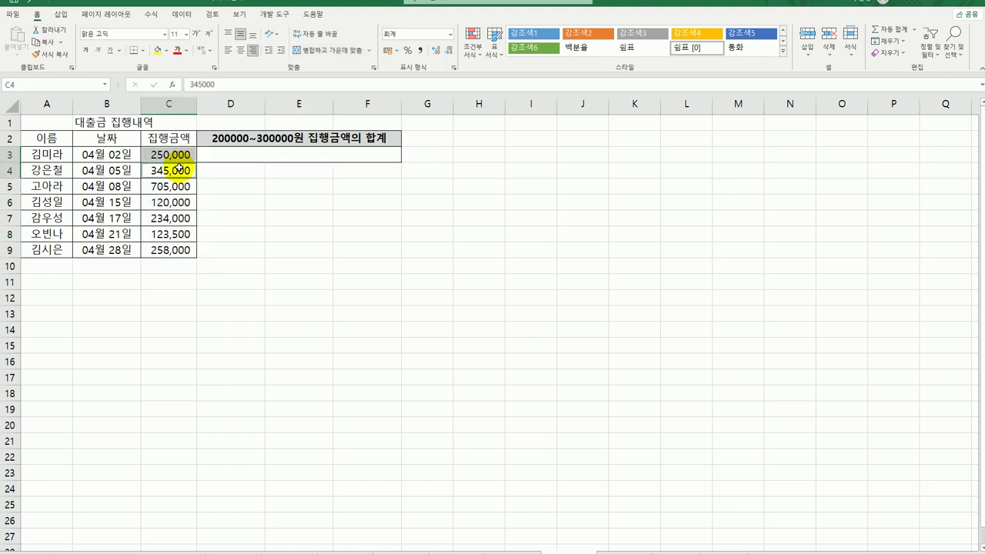
{"action": "left_click", "coordinate": [177, 186], "text": "ctrl"}
{"action": "left_click", "coordinate": [167, 219], "text": "ctrl"}
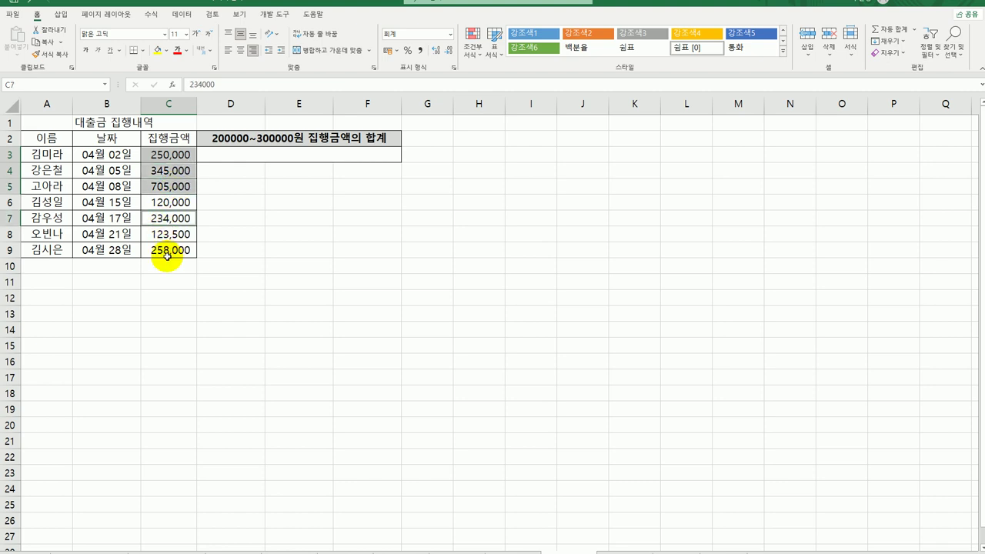
{"action": "left_click", "coordinate": [168, 250], "text": "ctrl"}
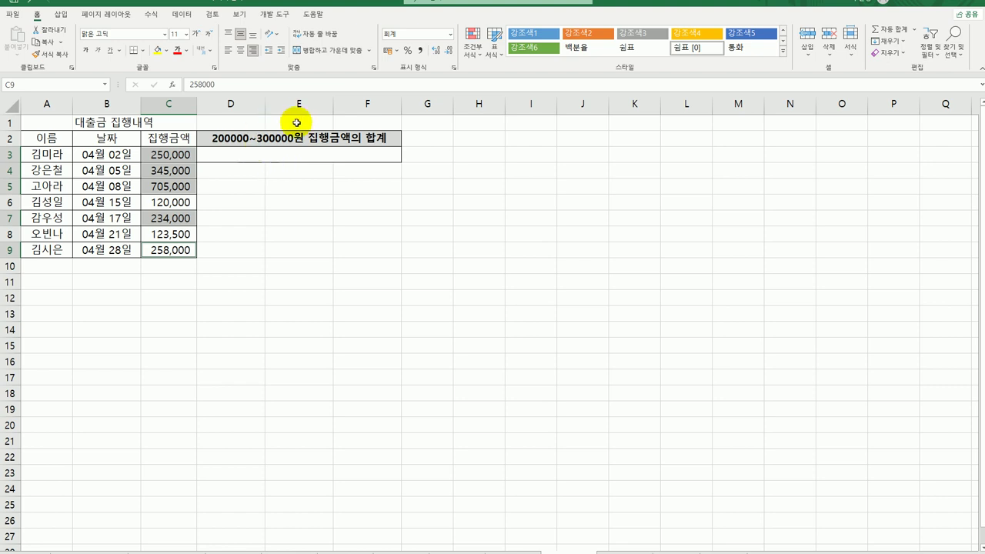
{"action": "left_click", "coordinate": [181, 173], "text": "ctrl"}
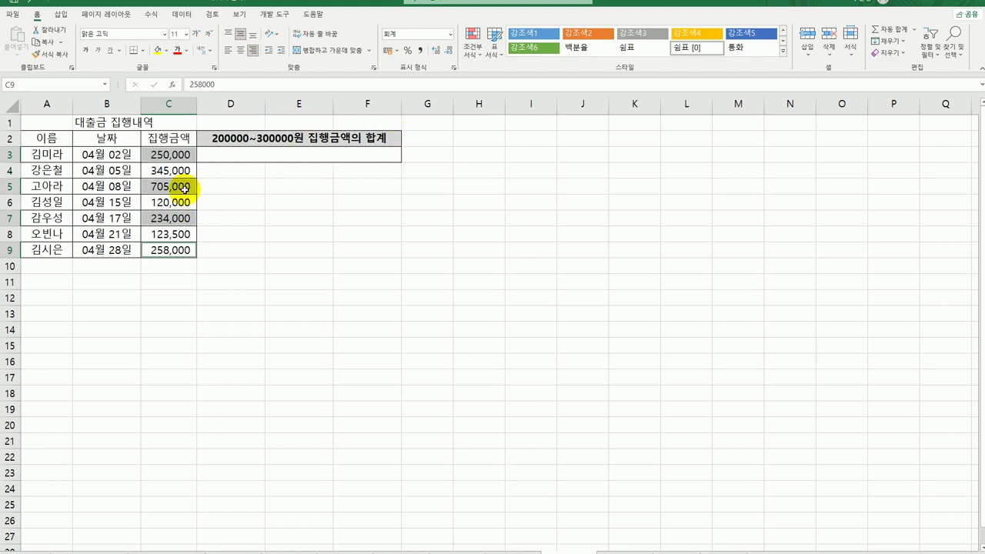
{"action": "left_click", "coordinate": [184, 187], "text": "ctrl"}
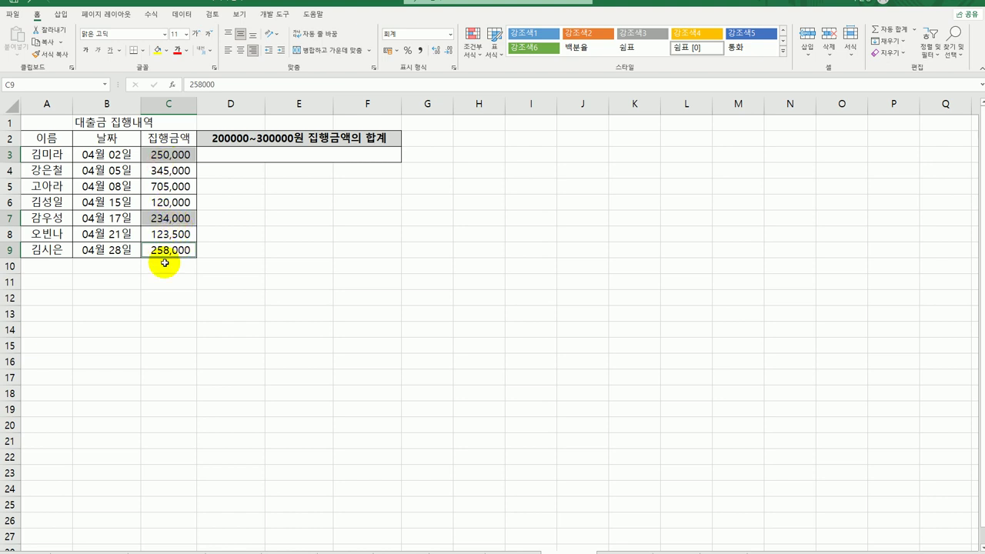
Enter a SUMIF in D3 with range C3:C9, criteria ">=200000" and sum range C3:C9
{"action": "left_click", "coordinate": [268, 154]}
{"action": "type", "text": "="}
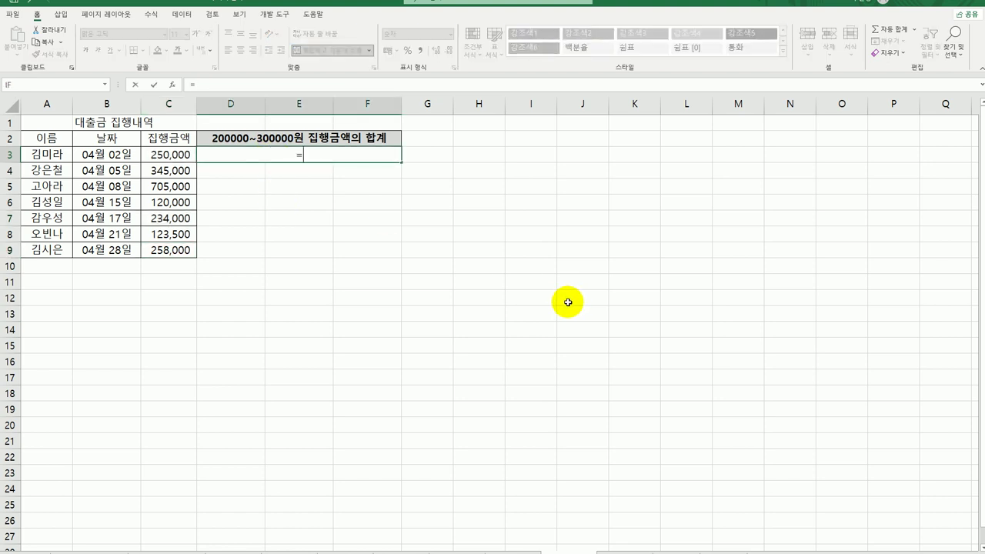
{"action": "type", "text": "sumif"}
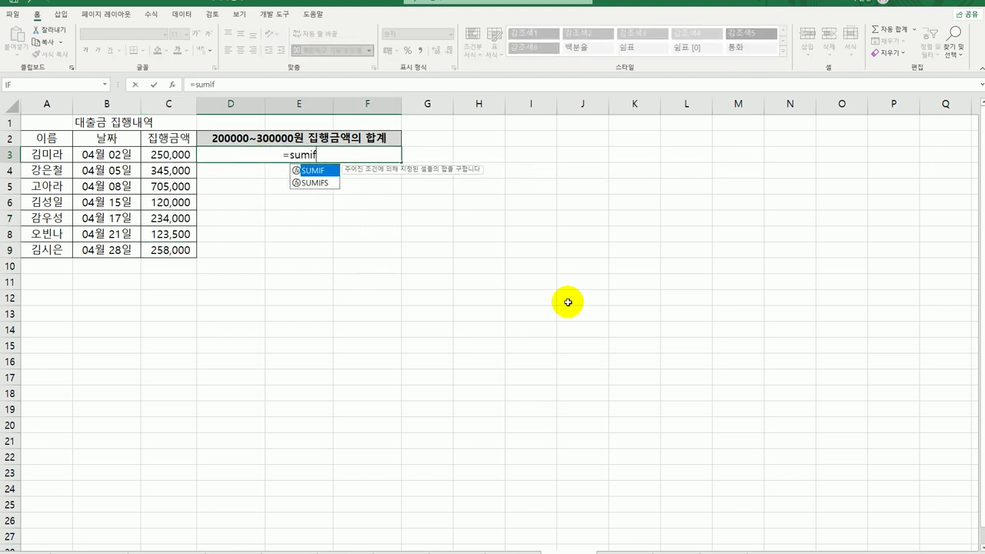
{"action": "key", "text": "Tab"}
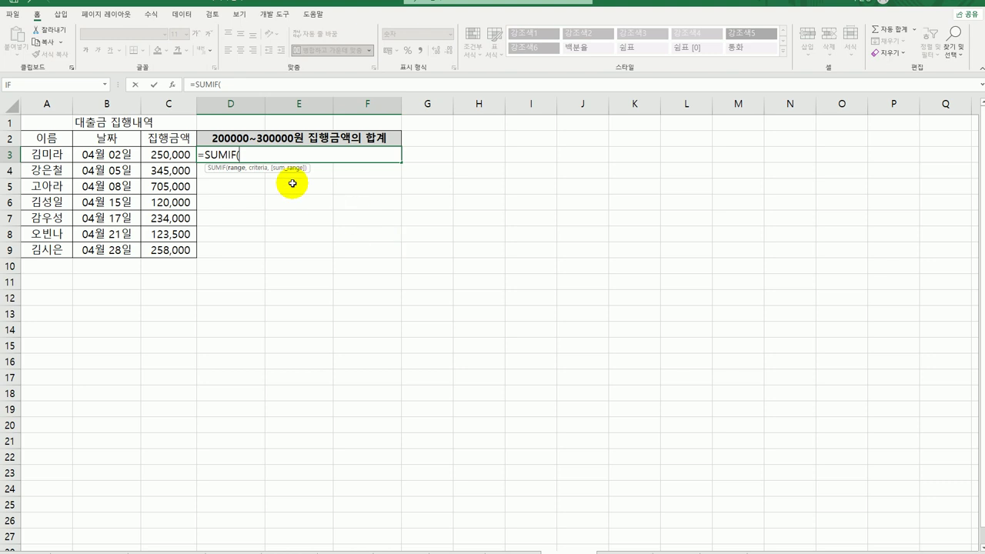
{"action": "left_click", "coordinate": [172, 84]}
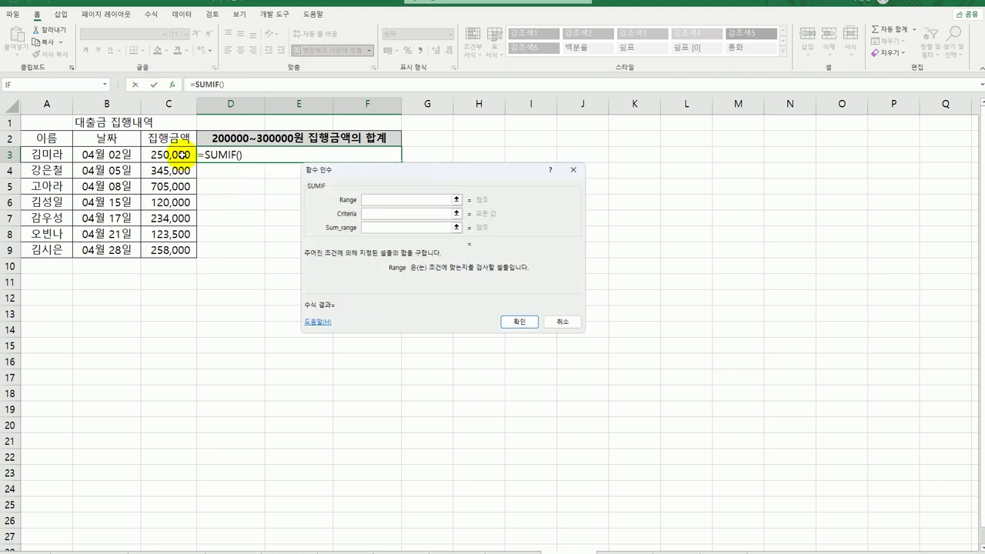
{"action": "left_click_drag", "start_coordinate": [182, 154], "coordinate": [178, 250]}
{"action": "left_click", "coordinate": [369, 214]}
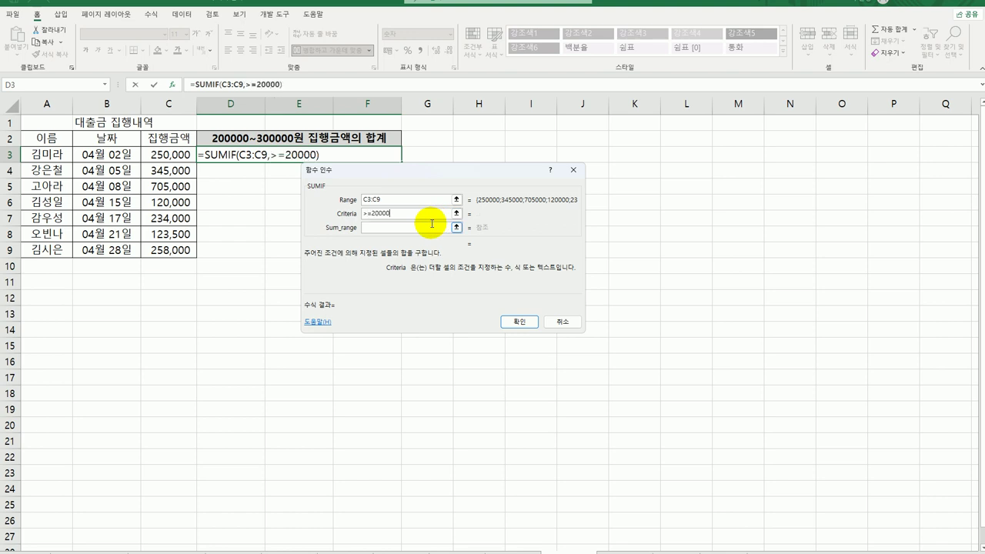
{"action": "left_click", "coordinate": [431, 224]}
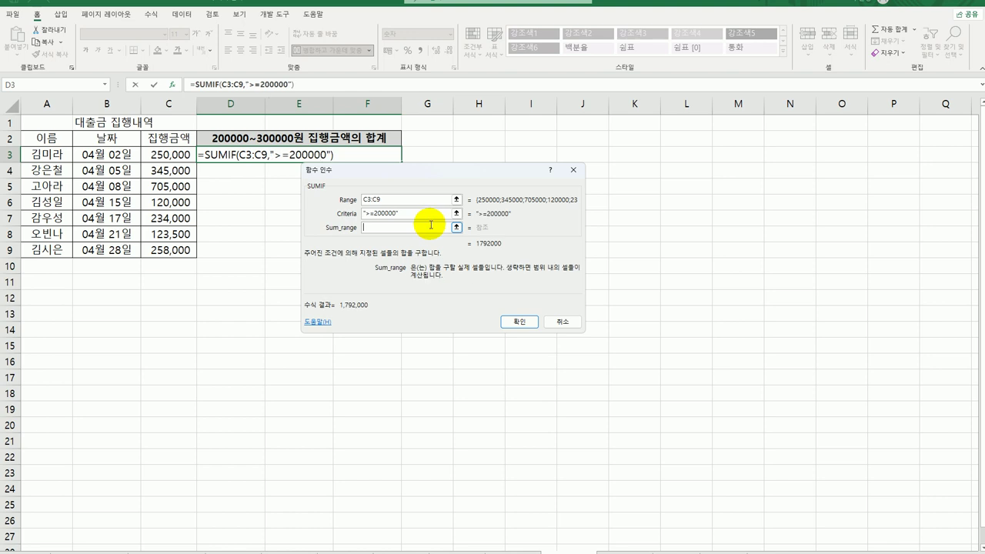
{"action": "left_click_drag", "start_coordinate": [158, 150], "coordinate": [149, 257]}
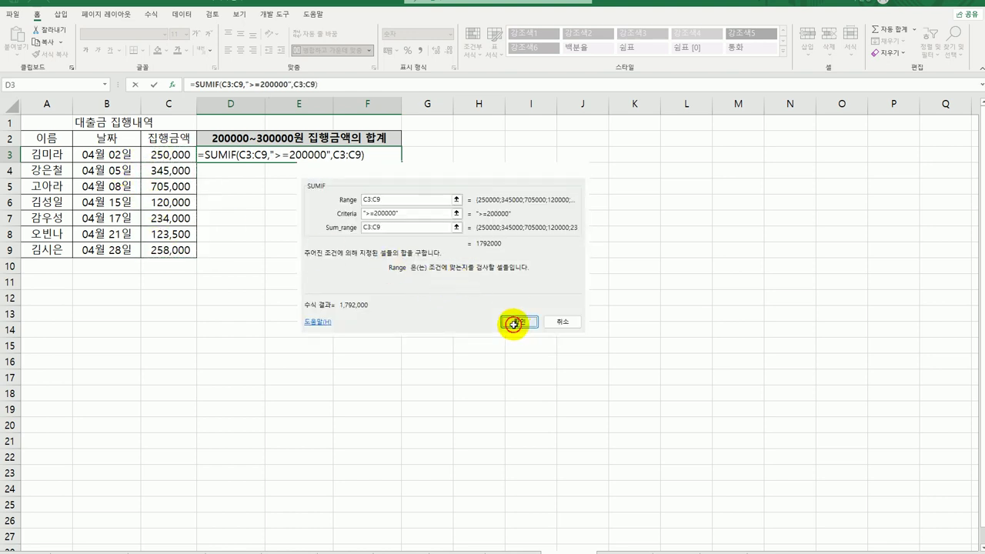
{"action": "left_click", "coordinate": [517, 326]}
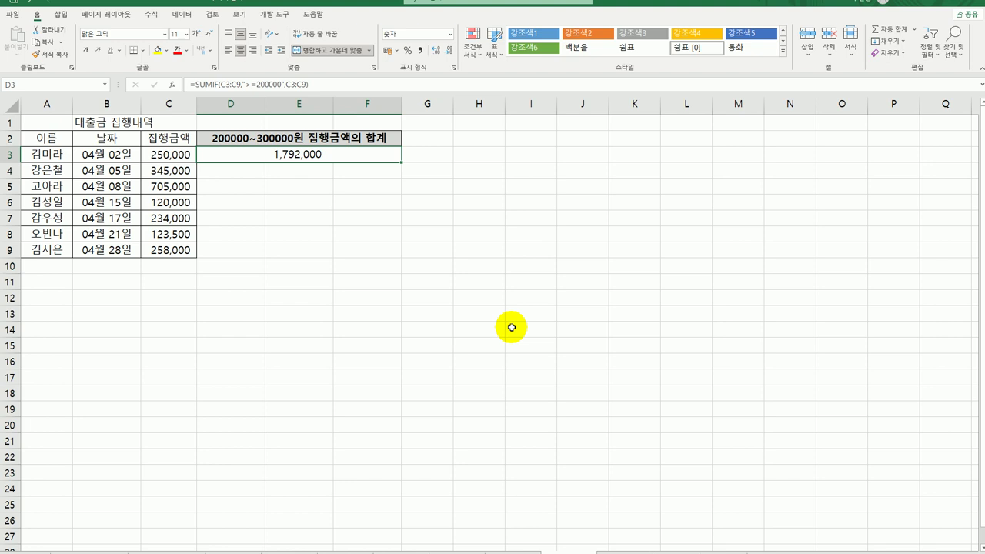
Extend the D3 formula by subtracting a second SUMIF with range C3:C9, criteria ">=300000" and sum range C3:C9
{"action": "double_click", "coordinate": [351, 152]}
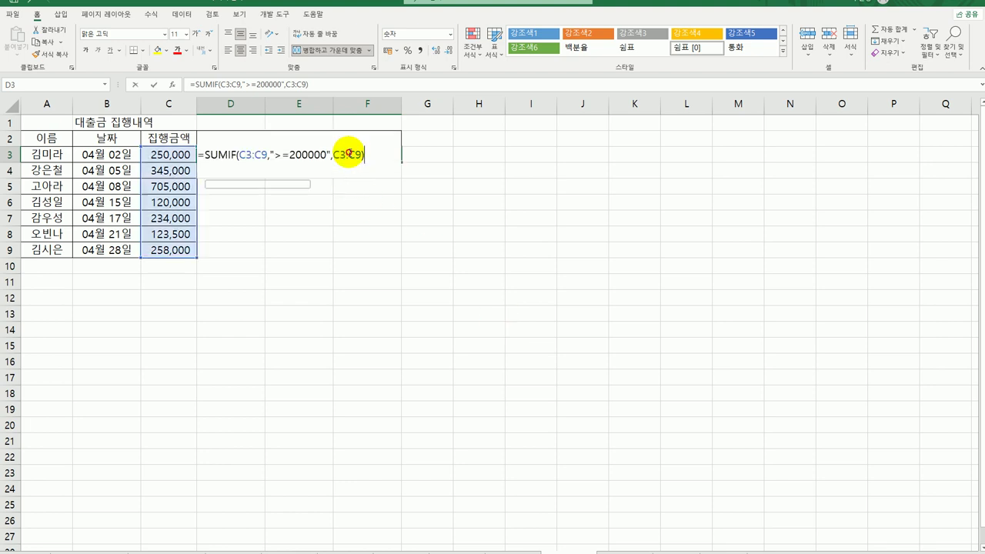
{"action": "left_click", "coordinate": [371, 156]}
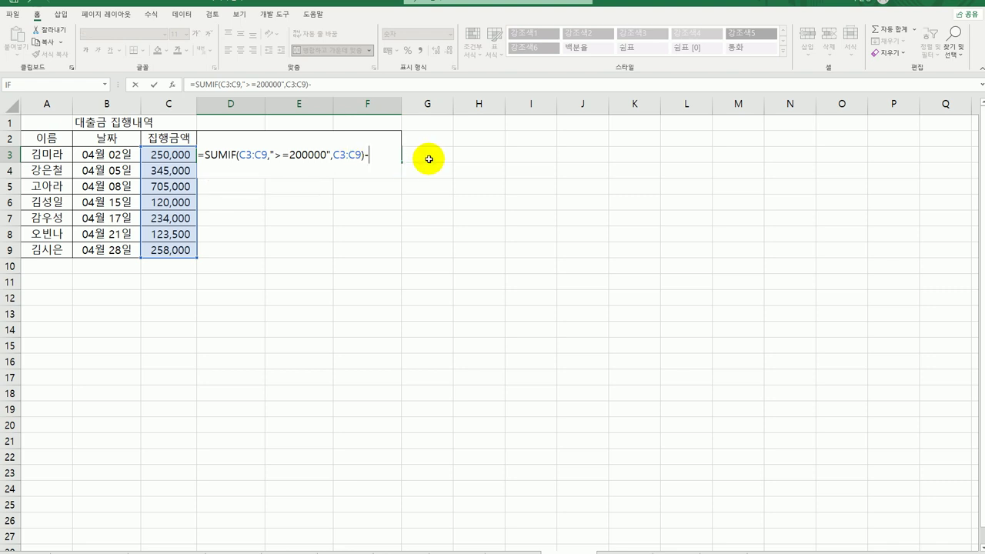
{"action": "type", "text": "-sumif("}
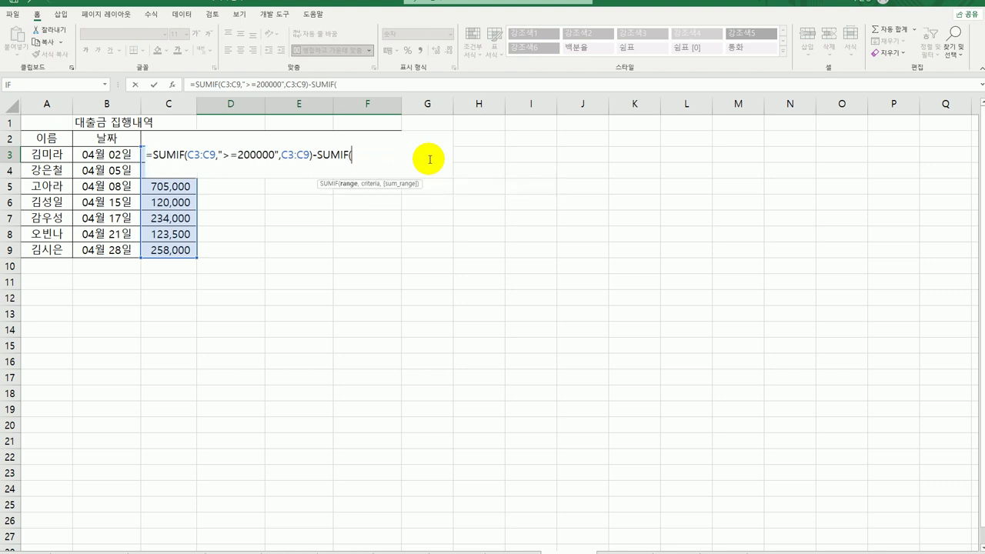
{"action": "left_click", "coordinate": [171, 84]}
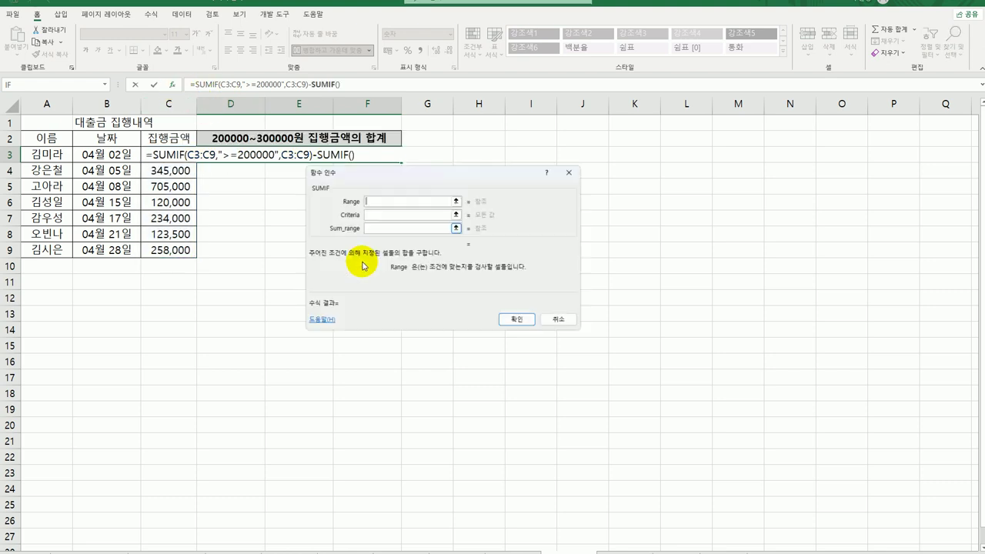
{"action": "left_click_drag", "start_coordinate": [150, 157], "coordinate": [152, 250]}
{"action": "left_click", "coordinate": [376, 213]}
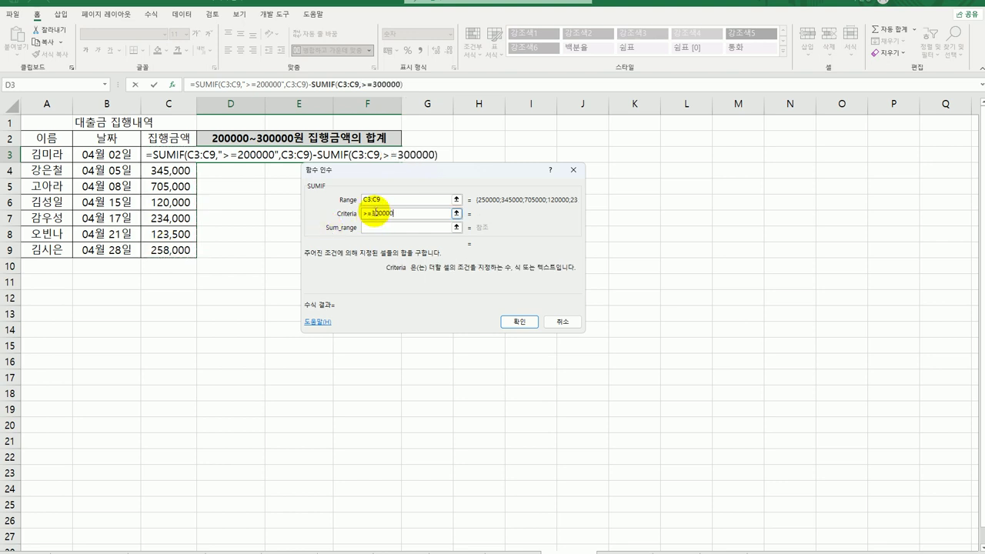
{"action": "left_click", "coordinate": [371, 227]}
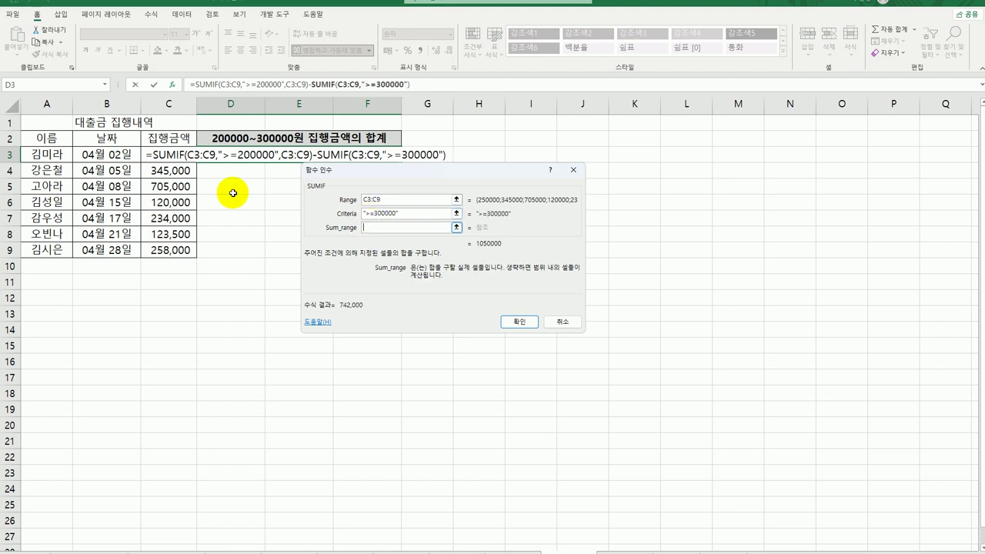
{"action": "left_click_drag", "start_coordinate": [172, 154], "coordinate": [189, 257]}
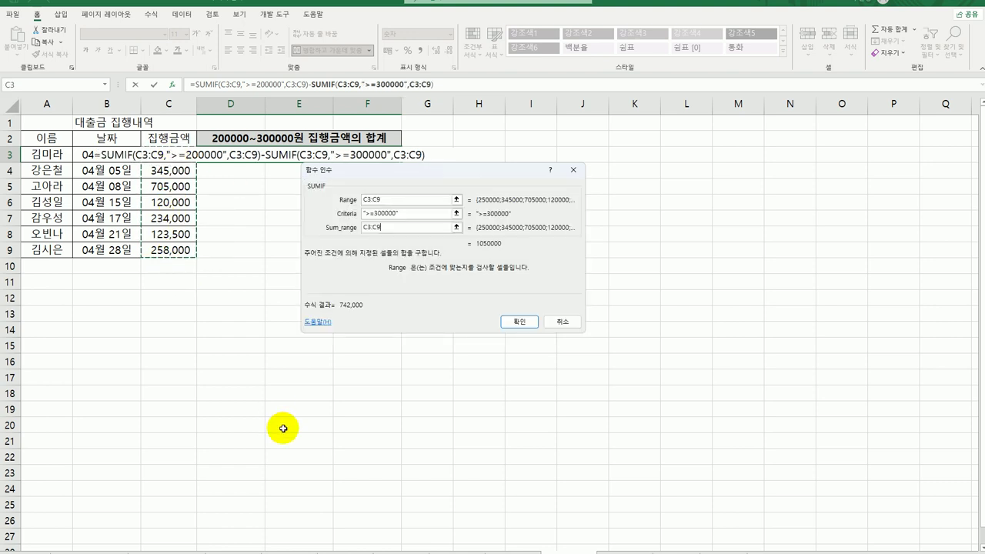
{"action": "left_click", "coordinate": [519, 320]}
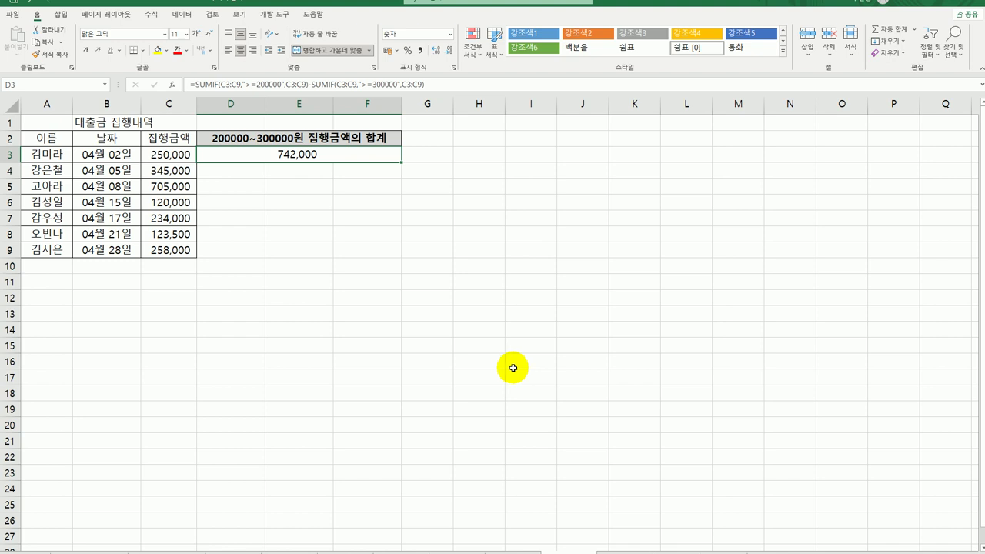
Check the D3 total against the qualifying amounts in C3, C7 and C9
{"action": "left_click", "coordinate": [169, 155]}
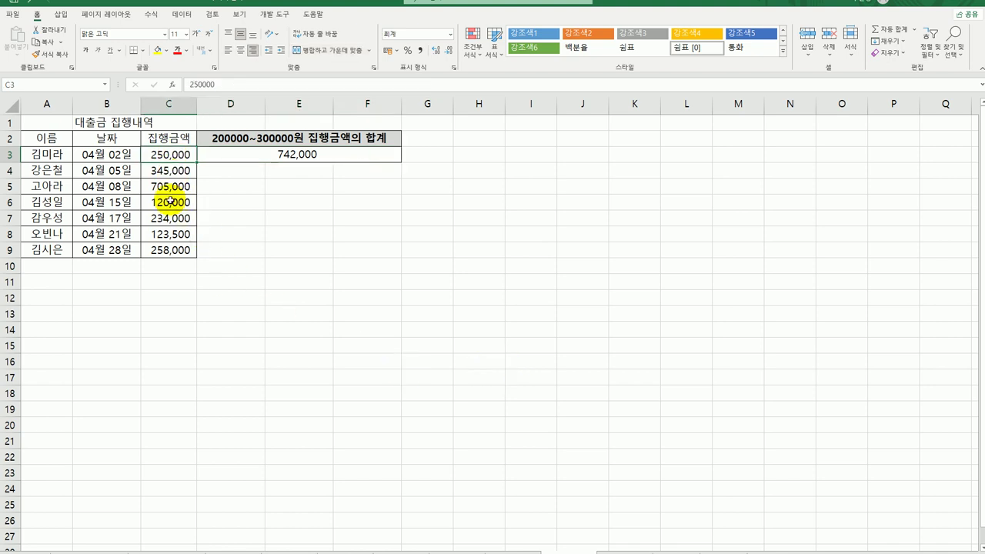
{"action": "left_click", "coordinate": [170, 217], "text": "ctrl"}
{"action": "left_click", "coordinate": [169, 249], "text": "ctrl"}
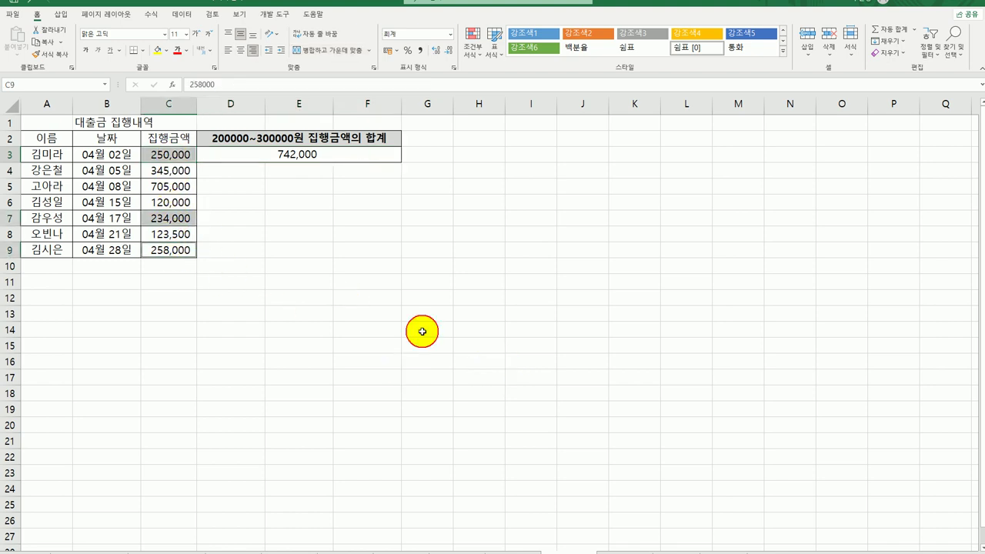
{"action": "left_click", "coordinate": [445, 367]}
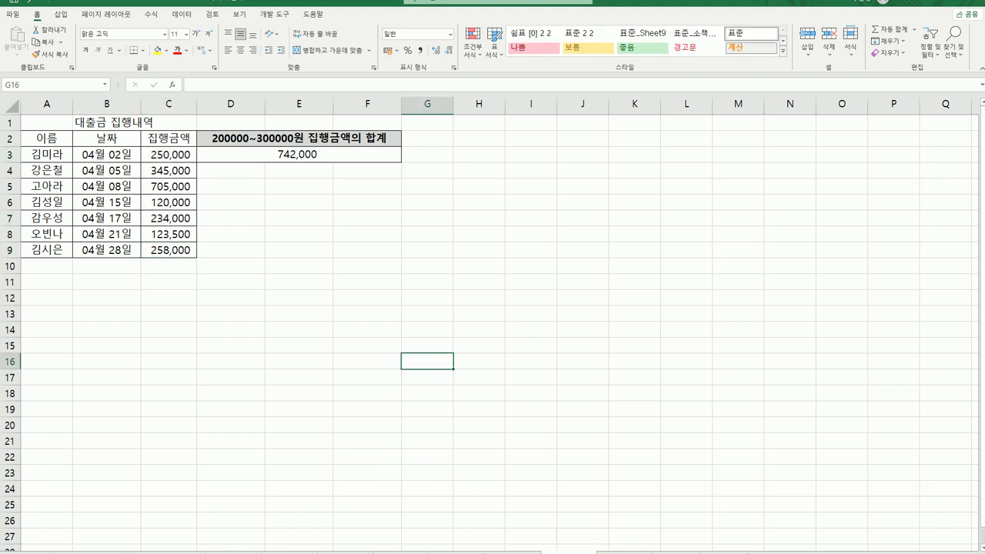
Go to the 영업실적 현황 sheet and review the 신촌 and 종로 entries in the 소속 column
{"action": "left_click", "coordinate": [620, 550]}
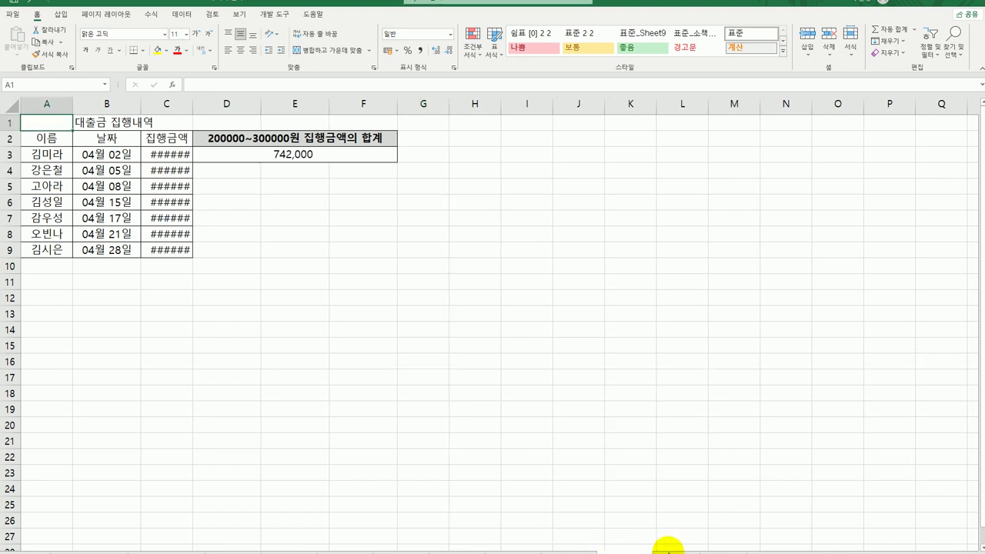
{"action": "left_click", "coordinate": [666, 549]}
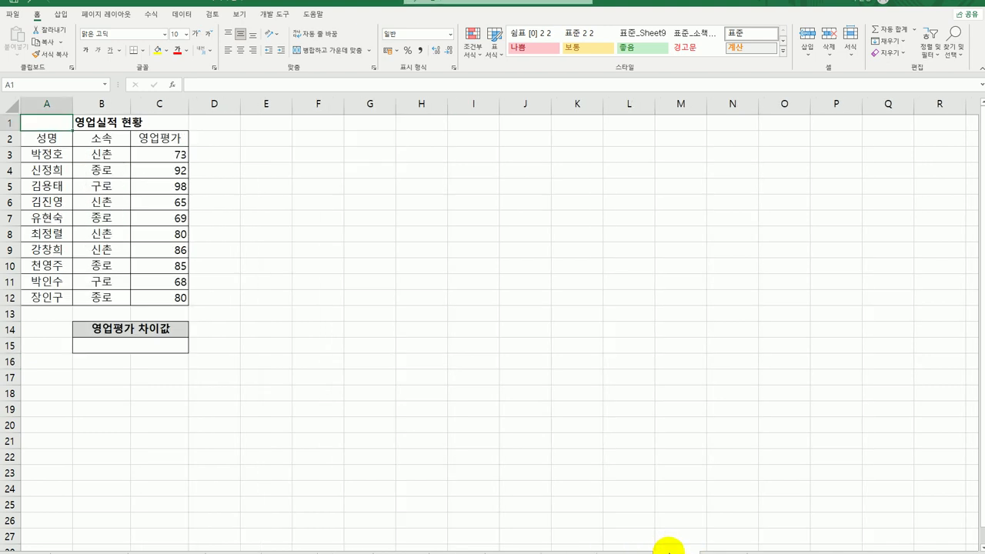
{"action": "left_click", "coordinate": [135, 345]}
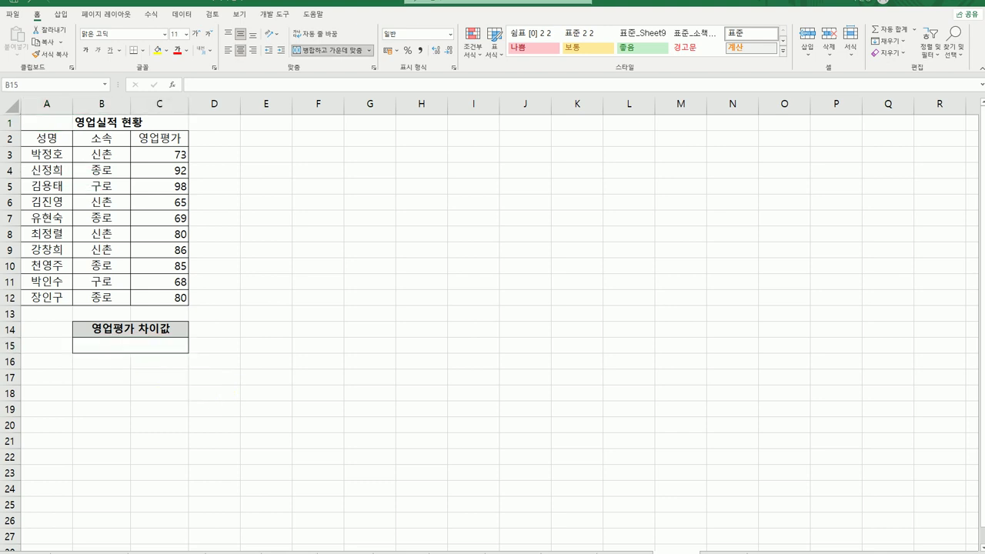
{"action": "left_click", "coordinate": [148, 346]}
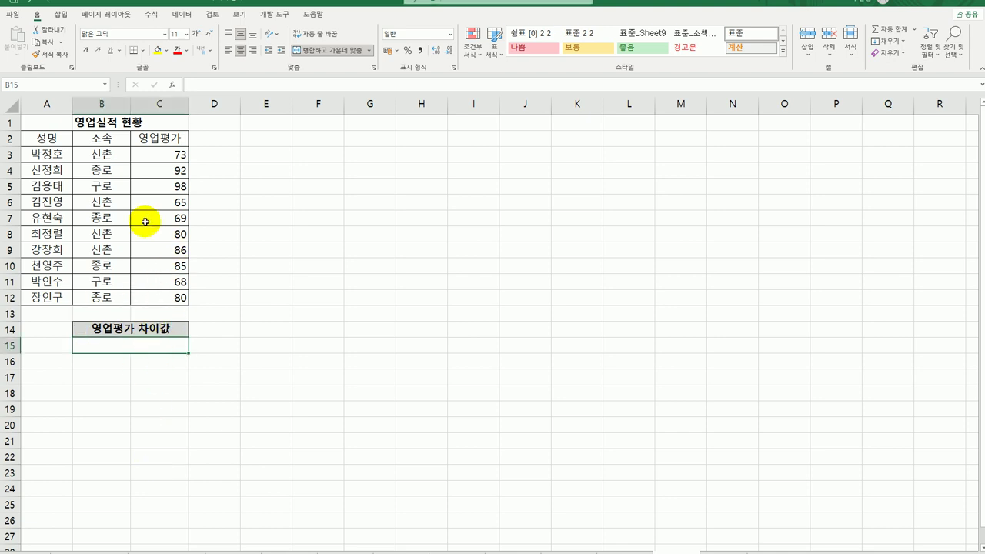
{"action": "left_click", "coordinate": [111, 155]}
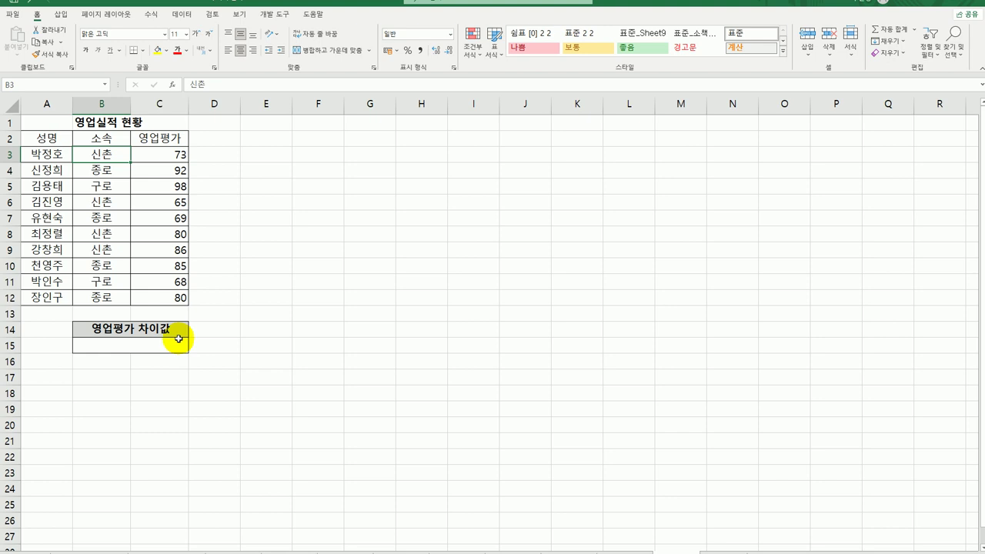
{"action": "left_click", "coordinate": [101, 172]}
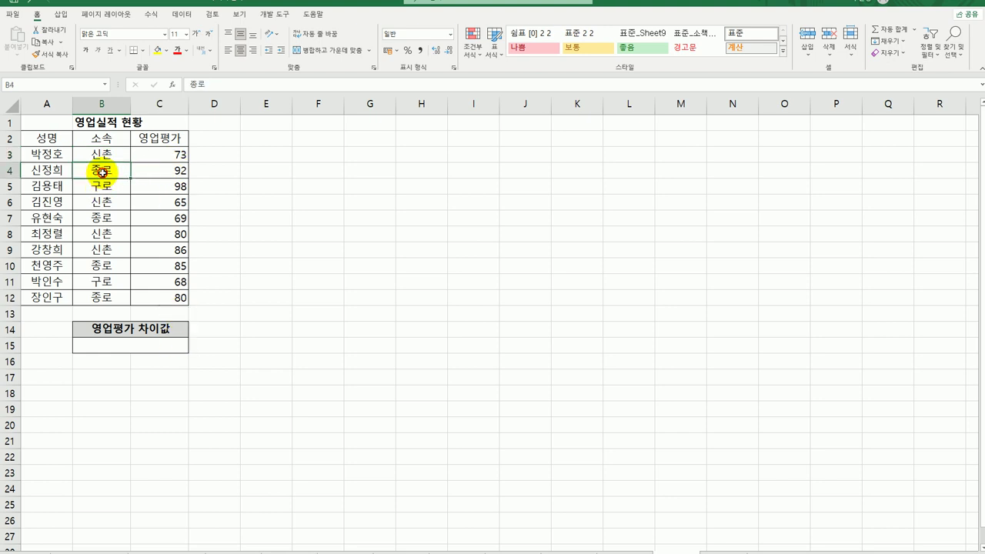
Enter a SUMIF in B15 with range B3:B12, criteria "신촌" and sum range C3:C12
{"action": "left_click", "coordinate": [163, 344]}
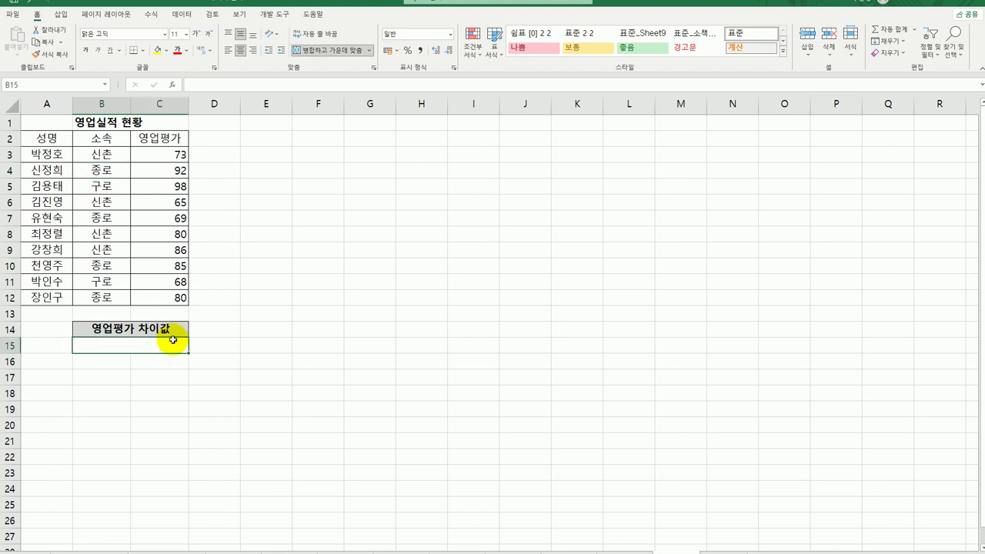
{"action": "type", "text": "="}
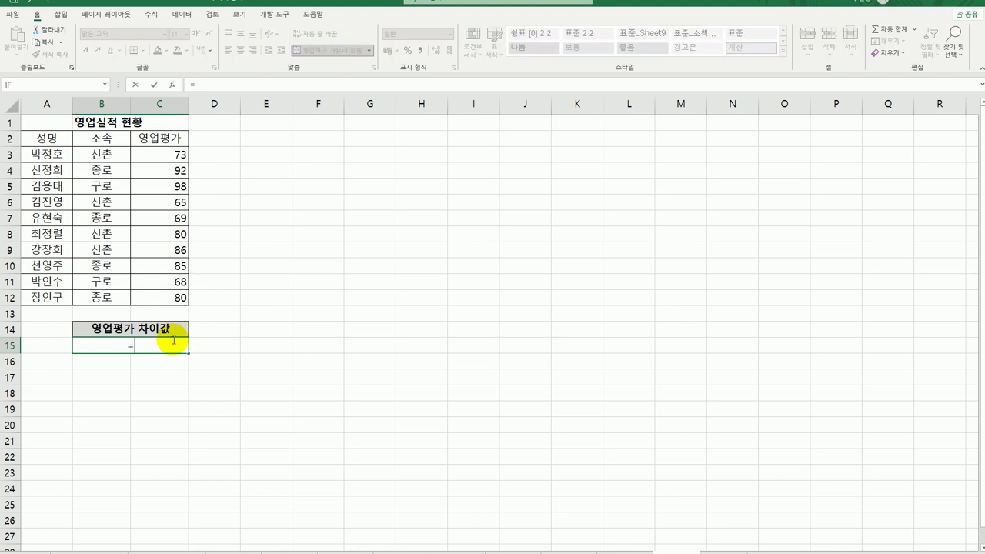
{"action": "type", "text": "sum"}
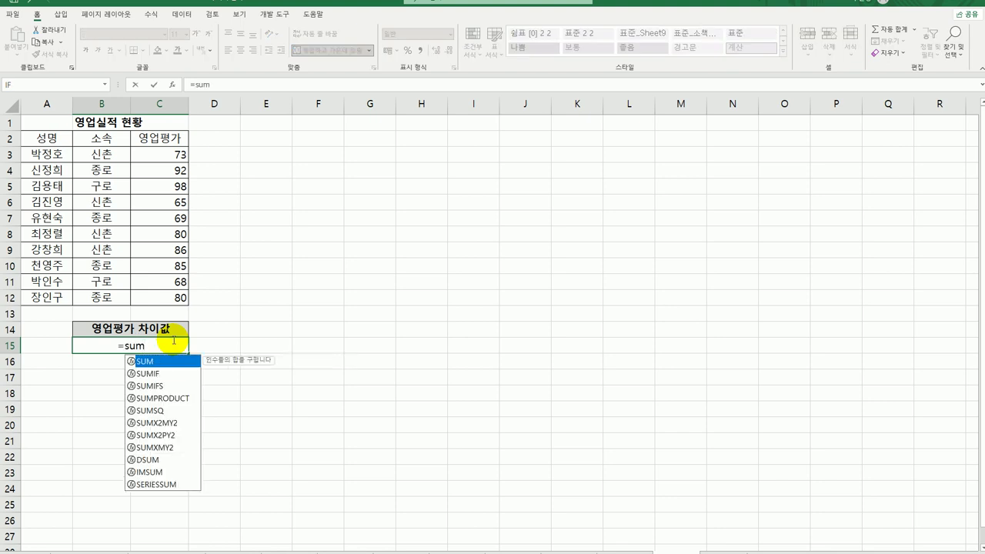
{"action": "double_click", "coordinate": [149, 373]}
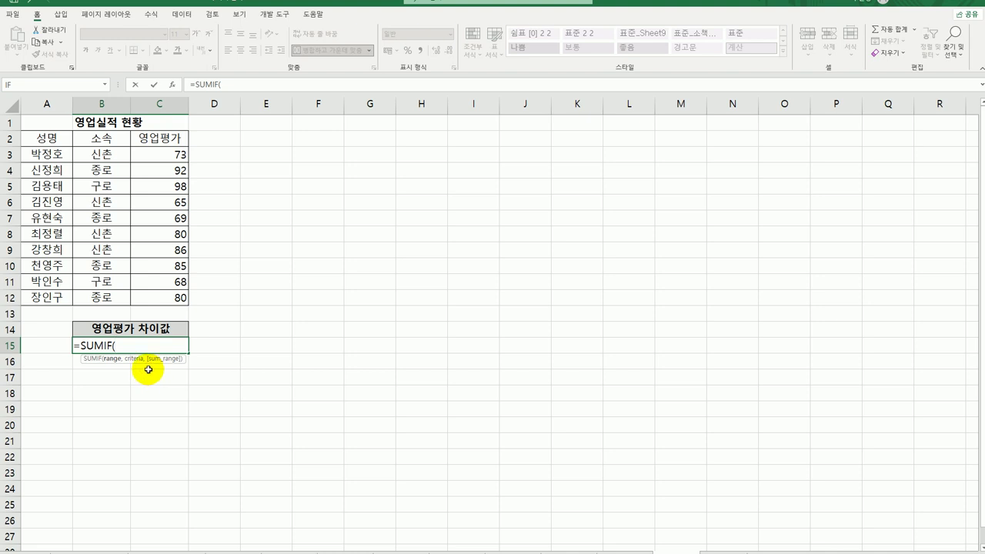
{"action": "left_click", "coordinate": [173, 84]}
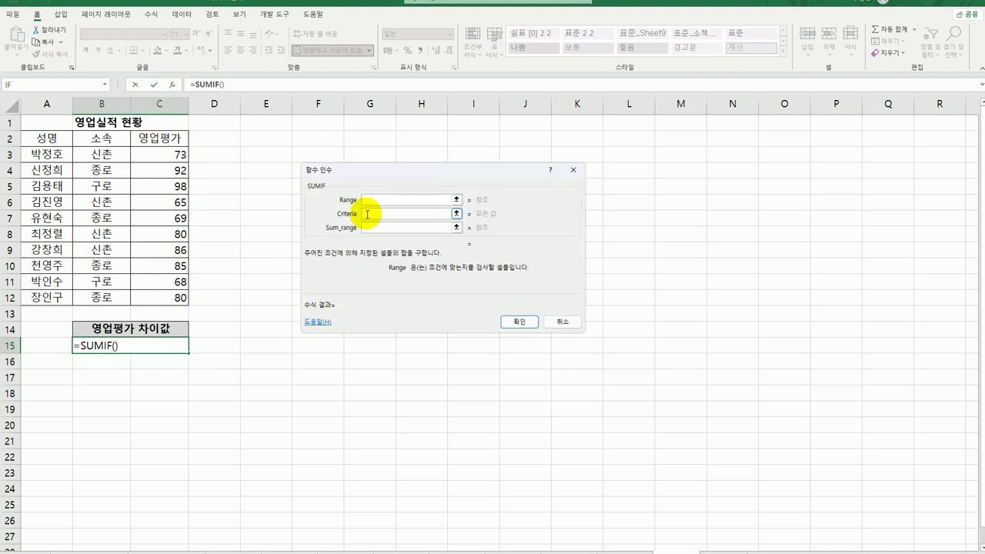
{"action": "left_click_drag", "start_coordinate": [120, 151], "coordinate": [101, 298]}
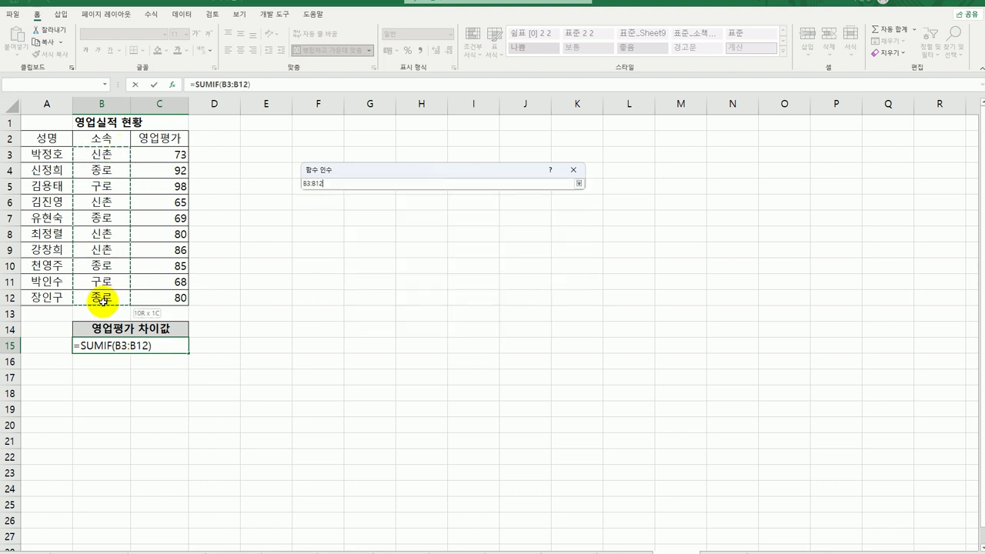
{"action": "left_click", "coordinate": [387, 216]}
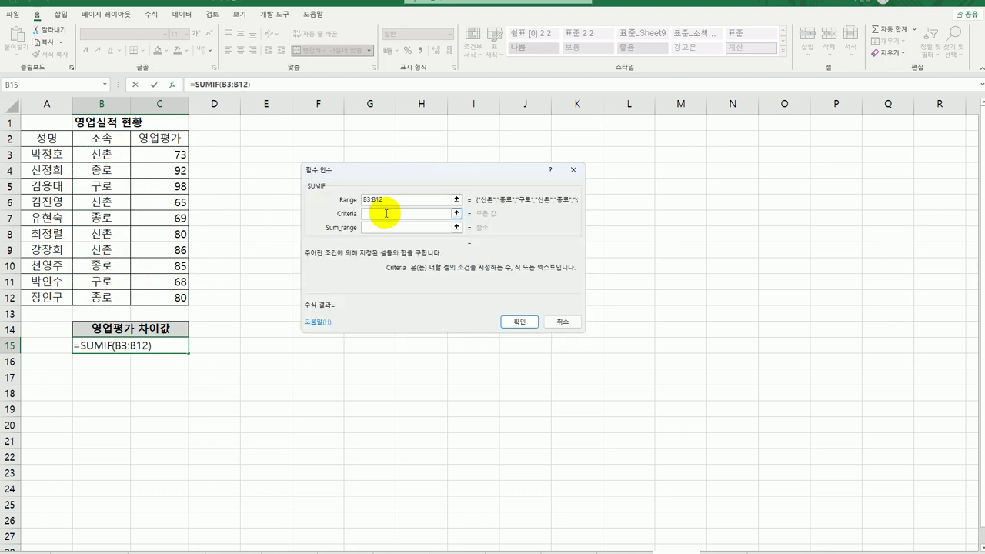
{"action": "type", "text": "tls"}
{"action": "type", "text": "촌"}
{"action": "key", "text": "Tab"}
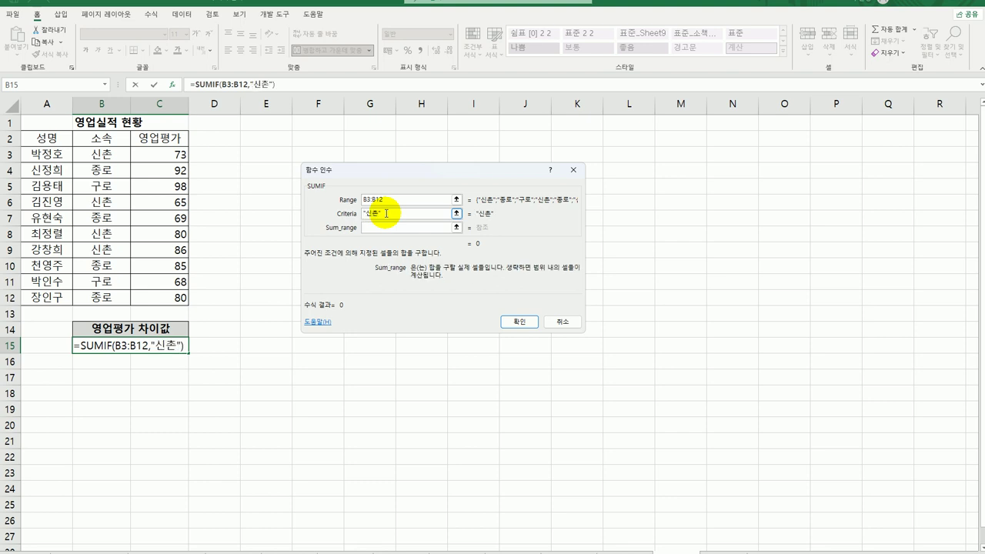
{"action": "left_click_drag", "start_coordinate": [175, 155], "coordinate": [154, 297]}
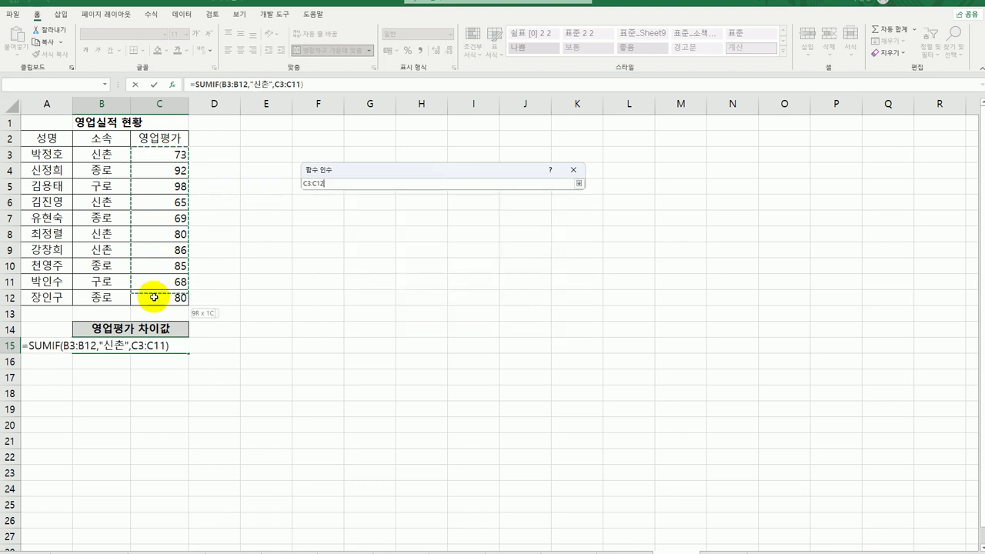
{"action": "left_click", "coordinate": [517, 320]}
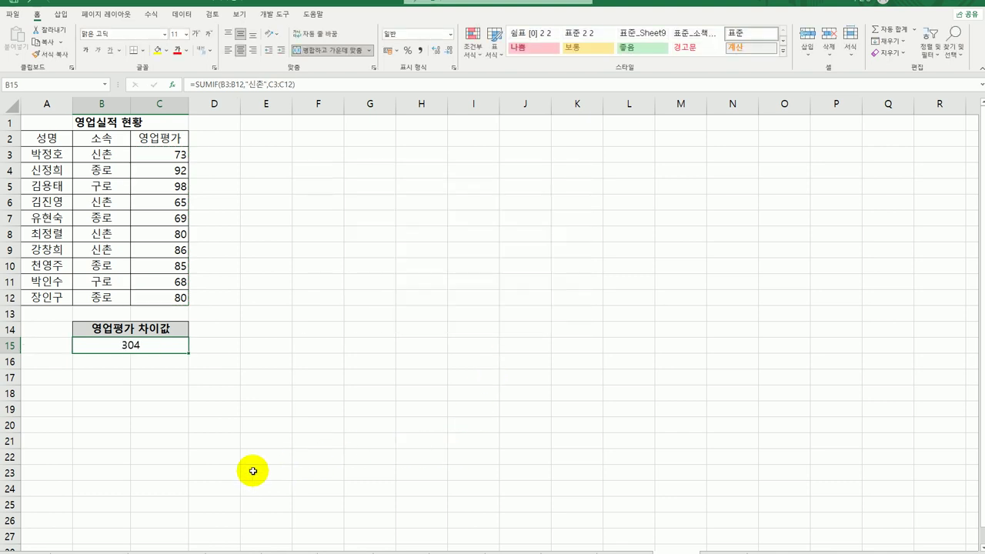
Extend the B15 formula with a minus sign and a second SUMIF, and open that function's arguments
{"action": "double_click", "coordinate": [151, 345]}
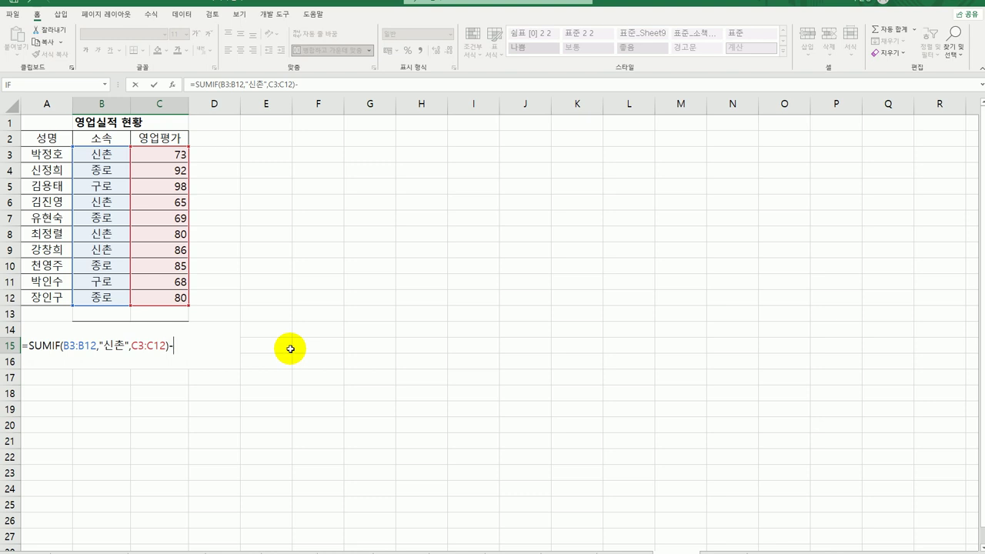
{"action": "type", "text": "-녀"}
{"action": "type", "text": "sumif"}
{"action": "key", "text": "Tab"}
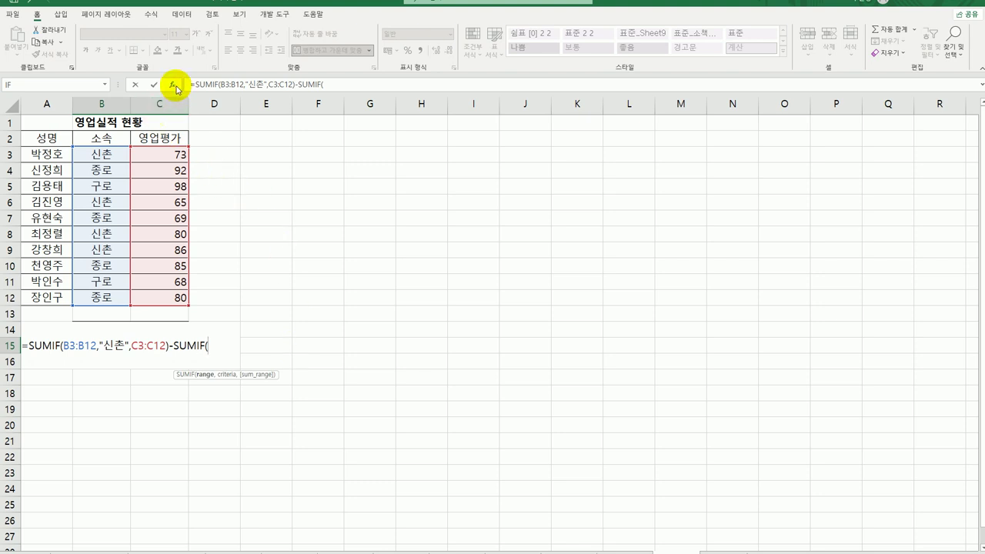
{"action": "left_click", "coordinate": [175, 86]}
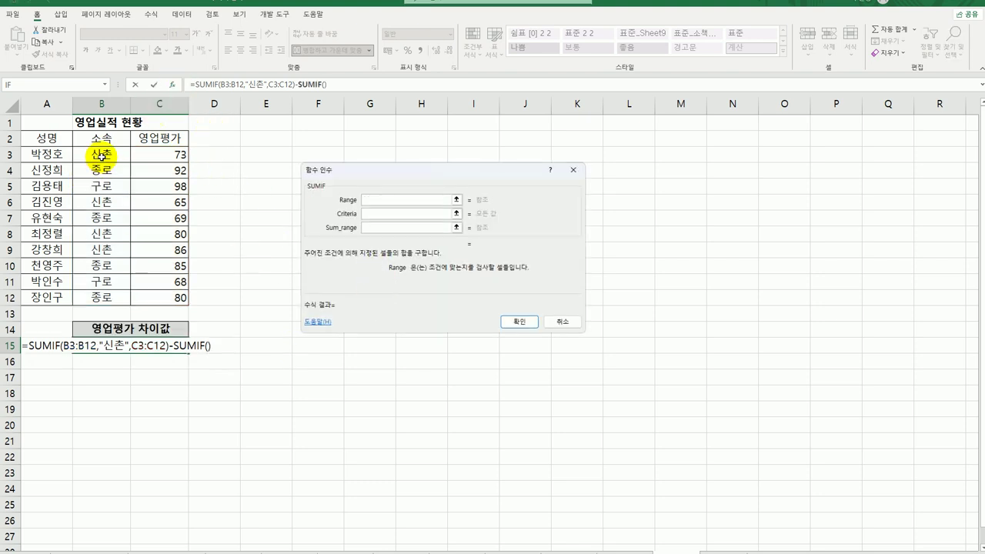
Set the second SUMIF's range to B3:B12, criteria to "종로" and sum range to C3:C12
{"action": "left_click_drag", "start_coordinate": [101, 156], "coordinate": [108, 298]}
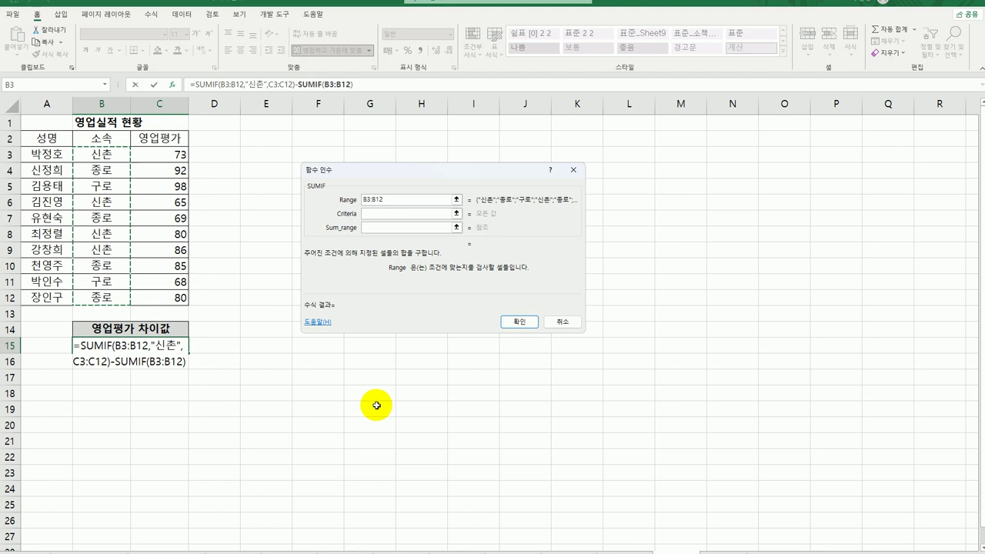
{"action": "left_click", "coordinate": [412, 213]}
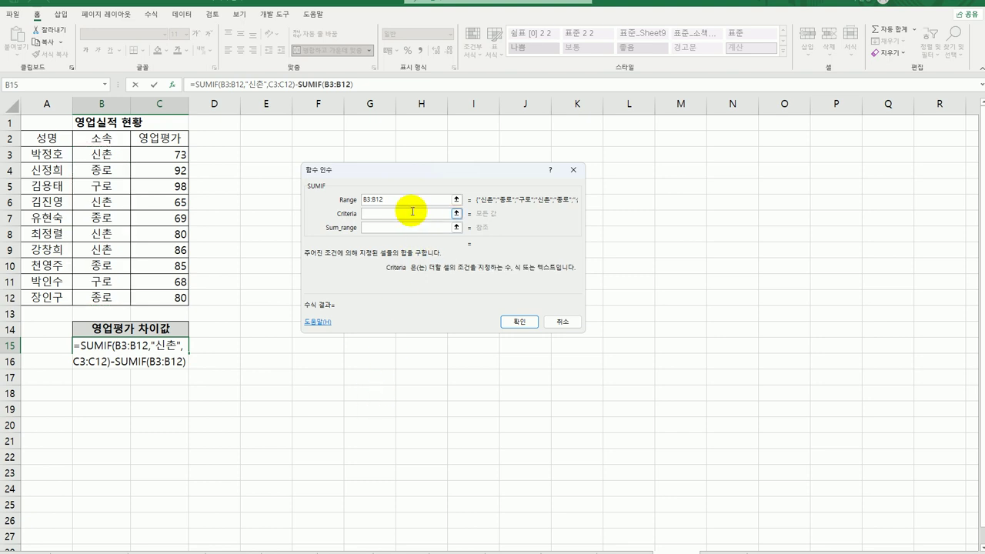
{"action": "type", "text": "wh"}
{"action": "key", "text": "BackSpace"}
{"action": "key", "text": "BackSpace"}
{"action": "key", "text": "BackSpace"}
{"action": "type", "text": "whdfh"}
{"action": "key", "text": "Tab"}
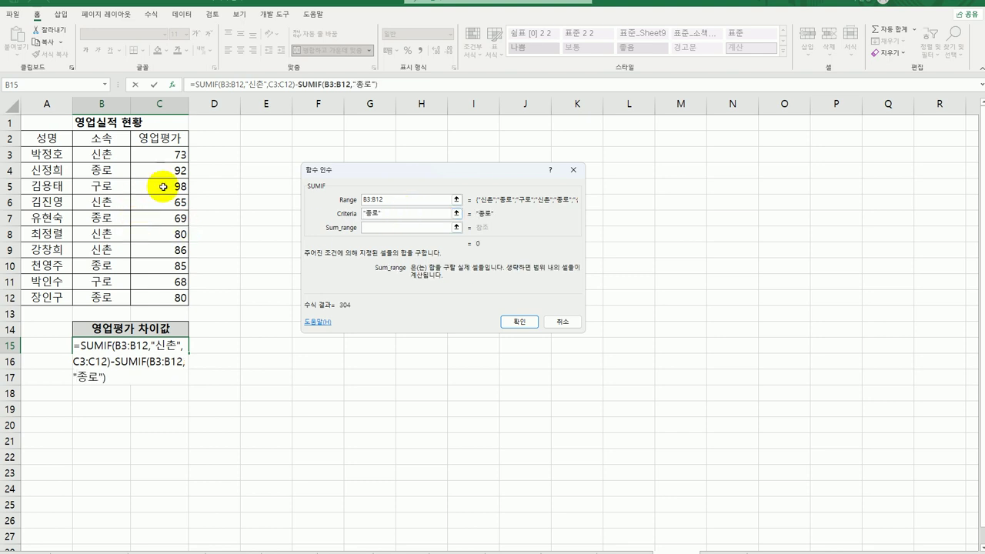
{"action": "left_click_drag", "start_coordinate": [169, 154], "coordinate": [169, 293]}
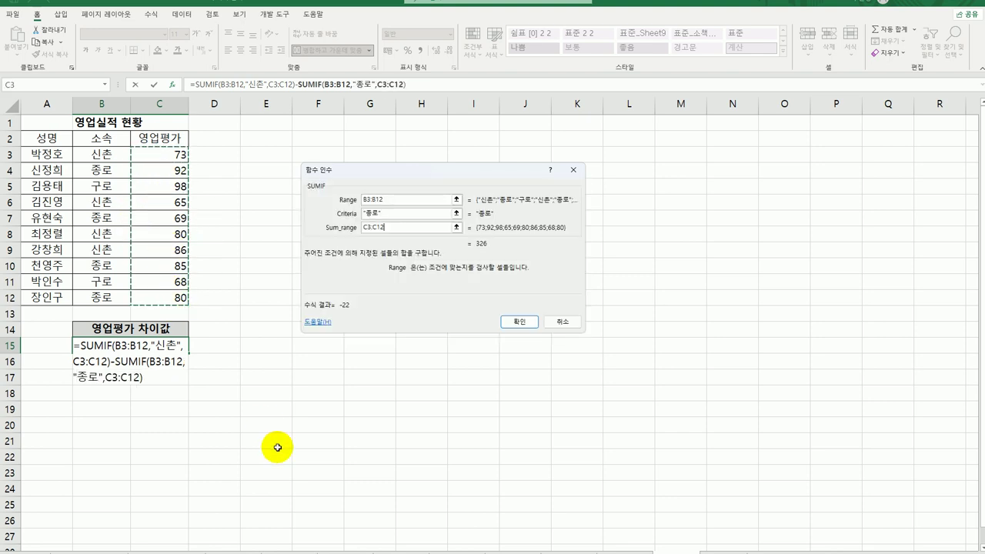
Commit the SUMIF difference formula in B15 and wrap the whole expression in the ABS function
{"action": "left_click", "coordinate": [520, 320]}
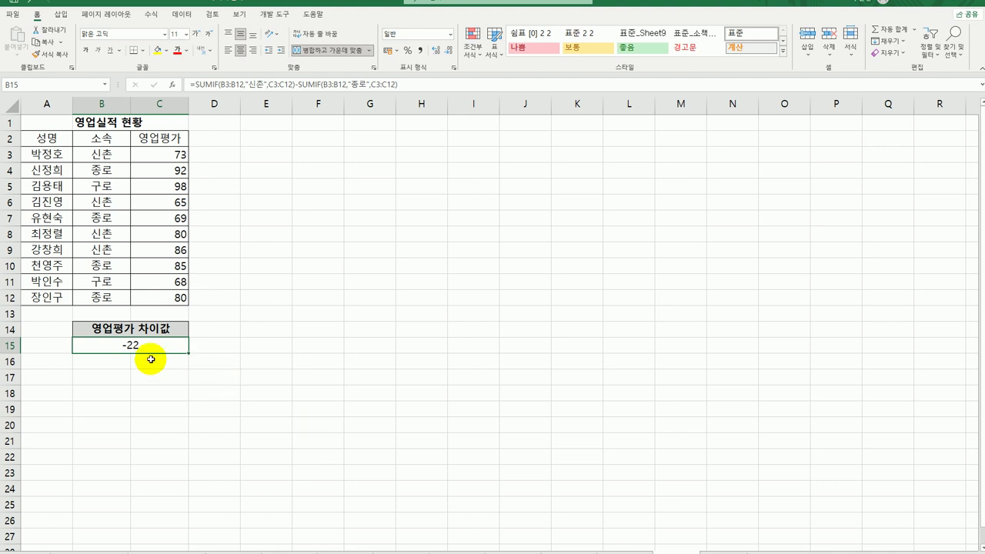
{"action": "double_click", "coordinate": [122, 345]}
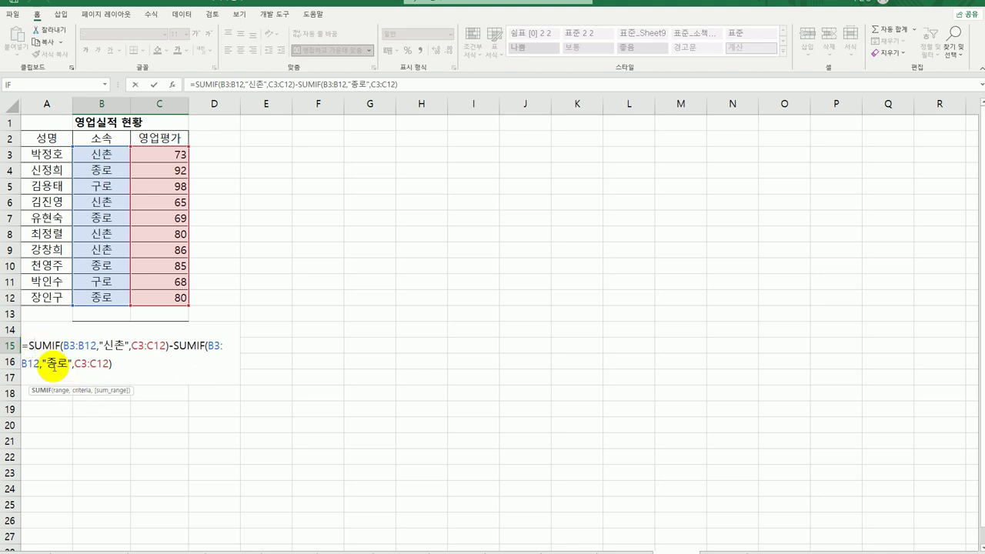
{"action": "left_click", "coordinate": [28, 344]}
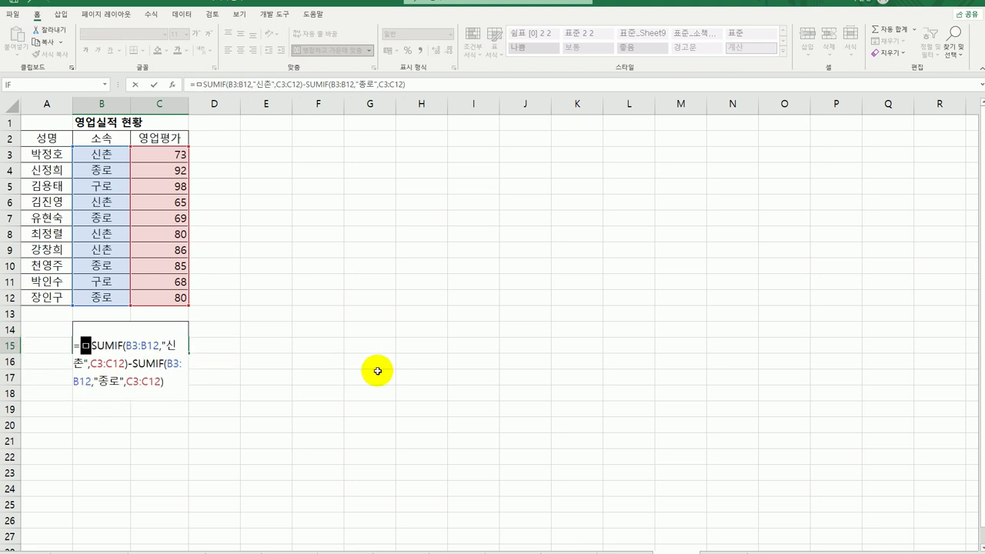
{"action": "type", "text": "ab"}
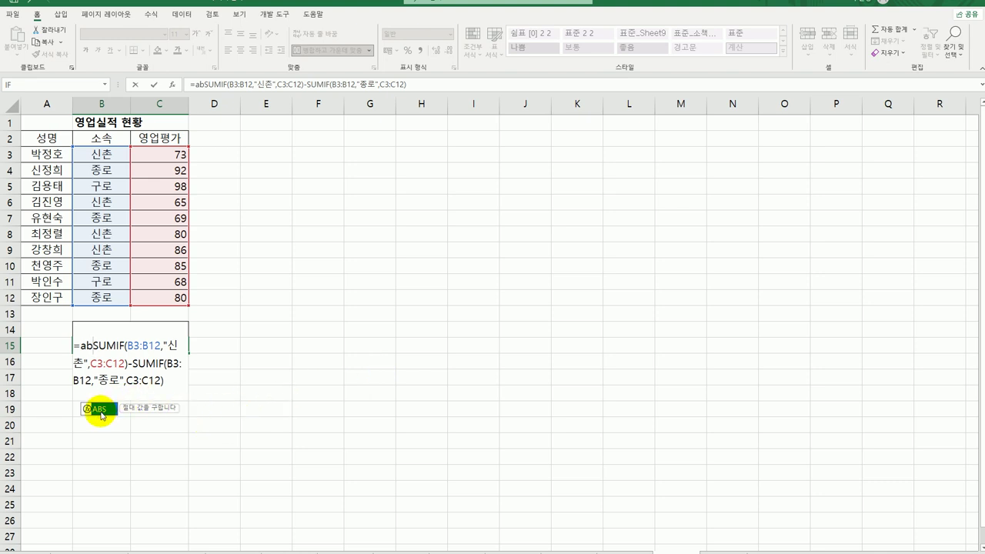
{"action": "double_click", "coordinate": [102, 413]}
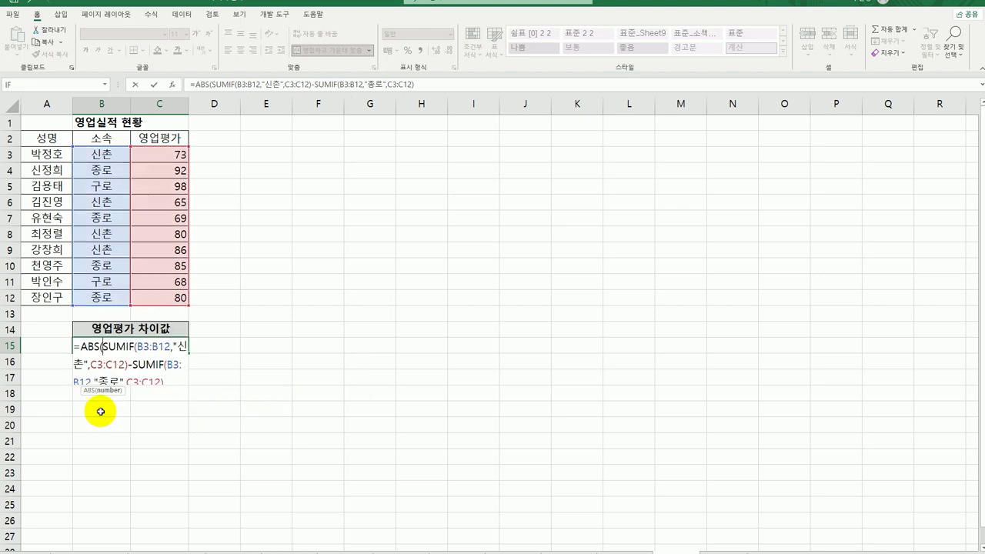
{"action": "left_click", "coordinate": [166, 379]}
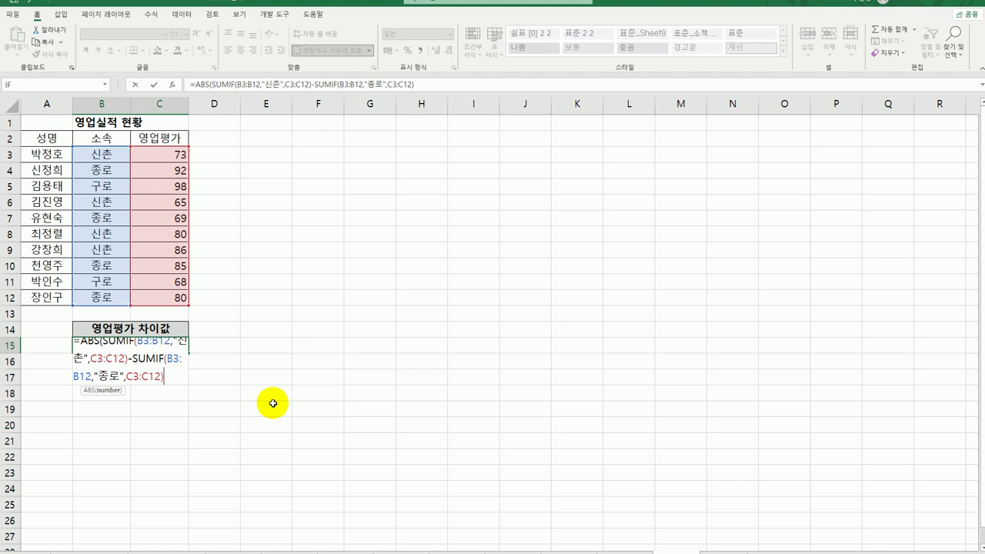
{"action": "key", "text": "Return"}
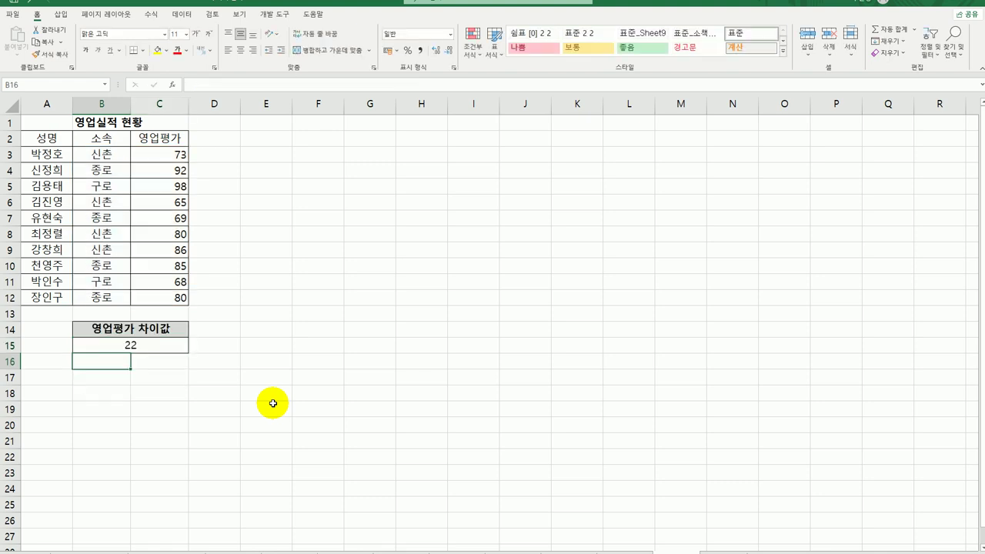
{"action": "left_click", "coordinate": [182, 345]}
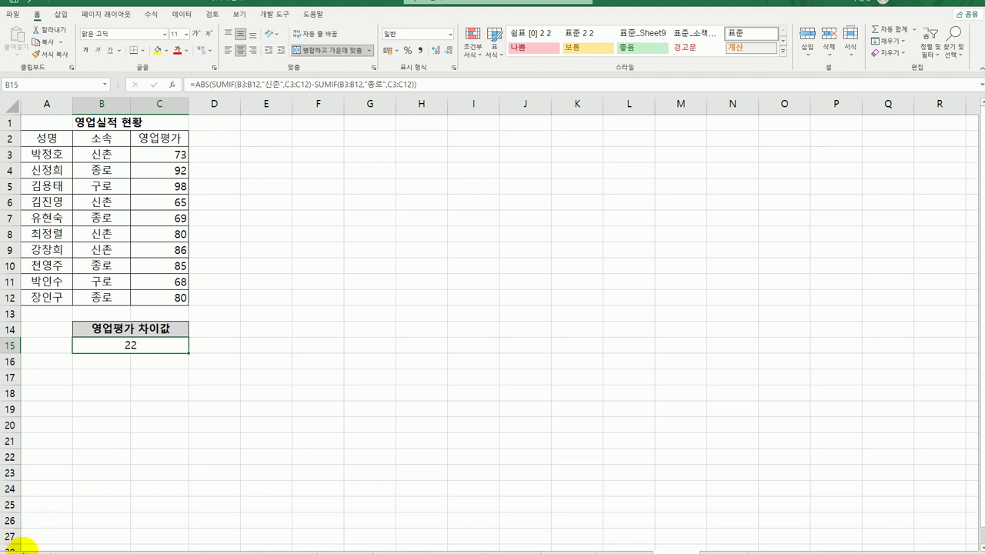
Switch to the 매출 판매 수량 집계 sheet and examine the first 중구 row's 냉장고 and 세탁기 quantities
{"action": "left_click", "coordinate": [26, 546]}
{"action": "left_click_drag", "start_coordinate": [27, 546], "coordinate": [27, 546]}
{"action": "left_click", "coordinate": [154, 549]}
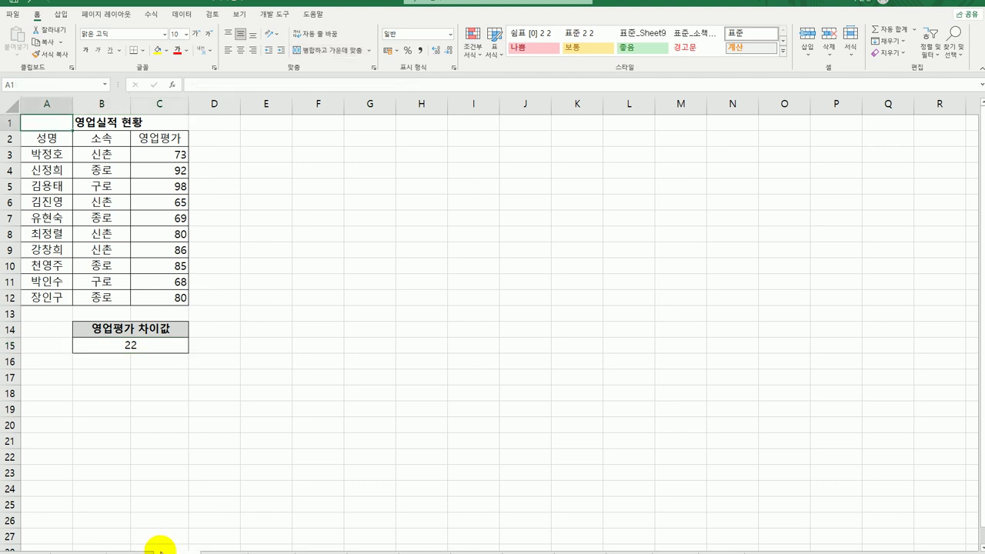
{"action": "left_click", "coordinate": [228, 549]}
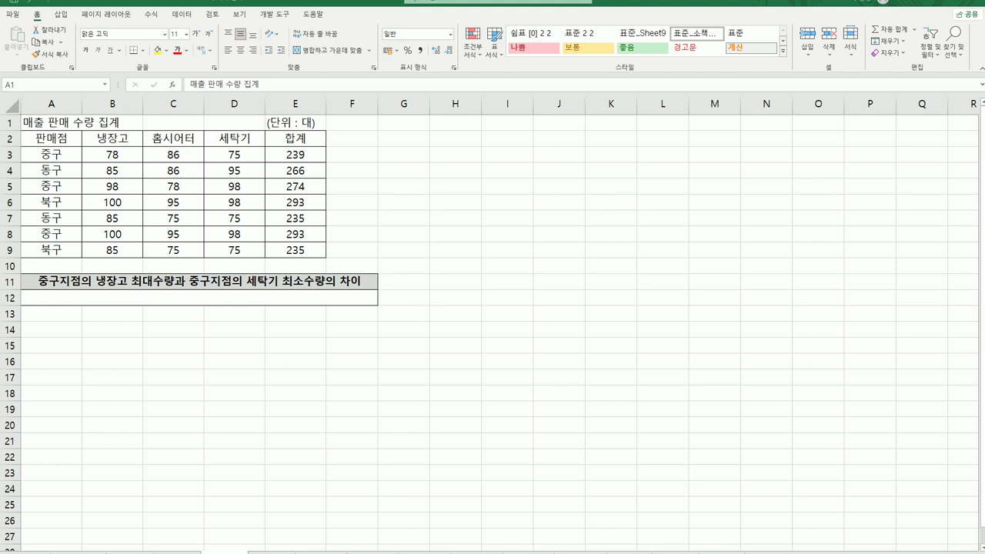
{"action": "left_click", "coordinate": [60, 155]}
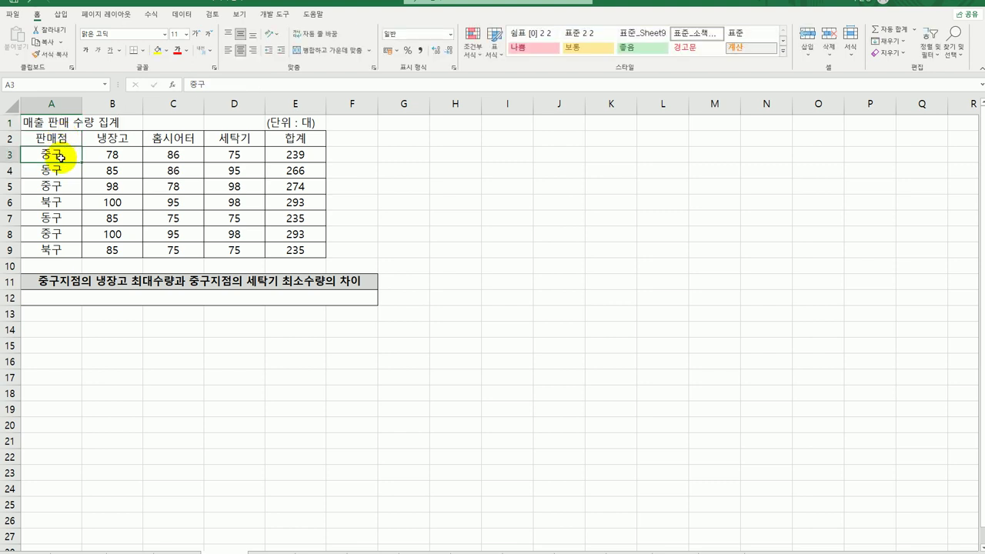
{"action": "left_click", "coordinate": [123, 144]}
{"action": "left_click", "coordinate": [121, 151]}
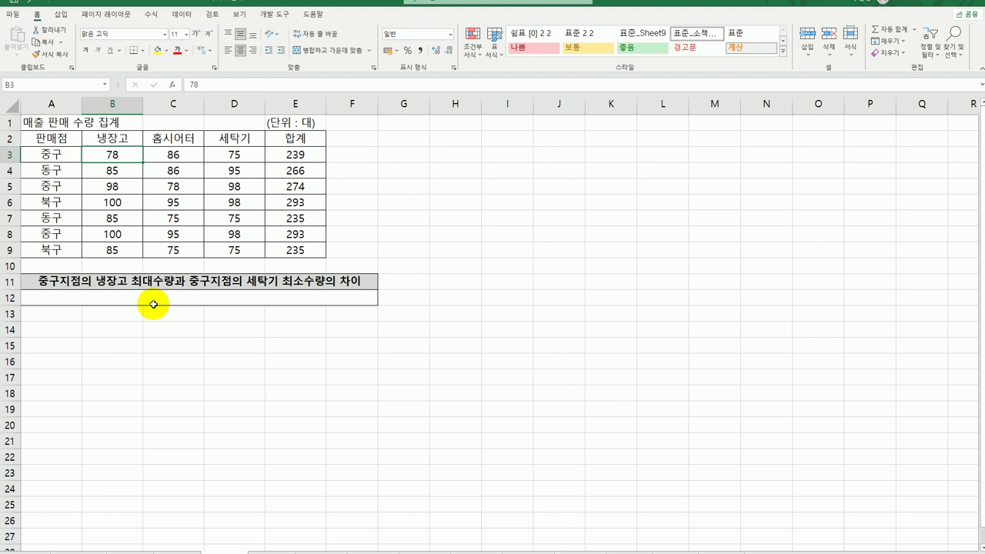
{"action": "left_click", "coordinate": [233, 151]}
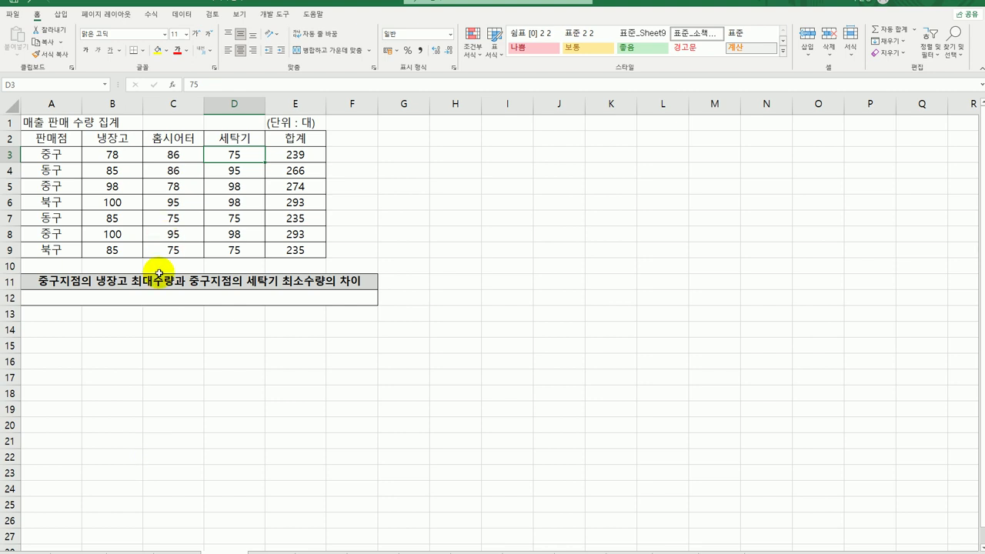
Start a DMAX formula in merged cell A12 and set its database argument to A2:E9
{"action": "left_click", "coordinate": [156, 293]}
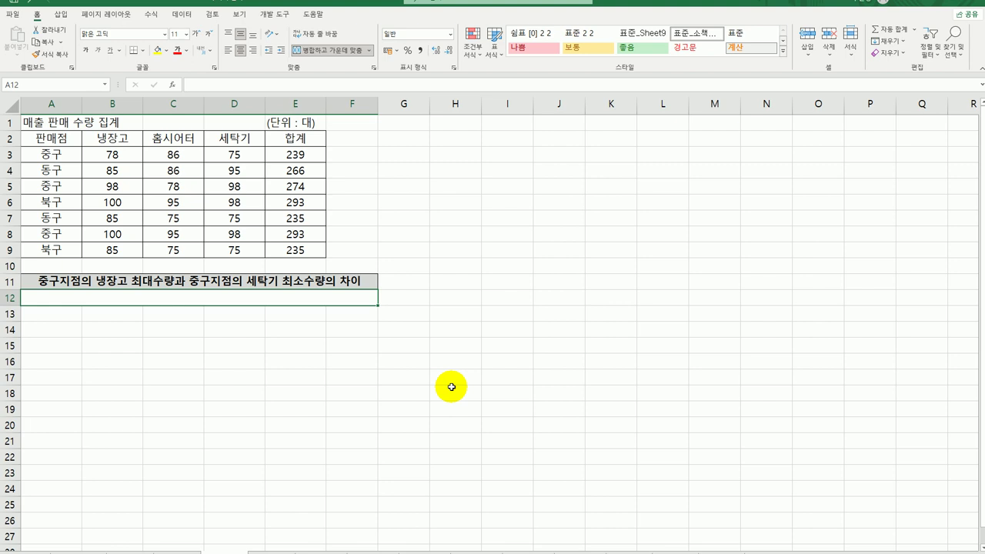
{"action": "type", "text": "="}
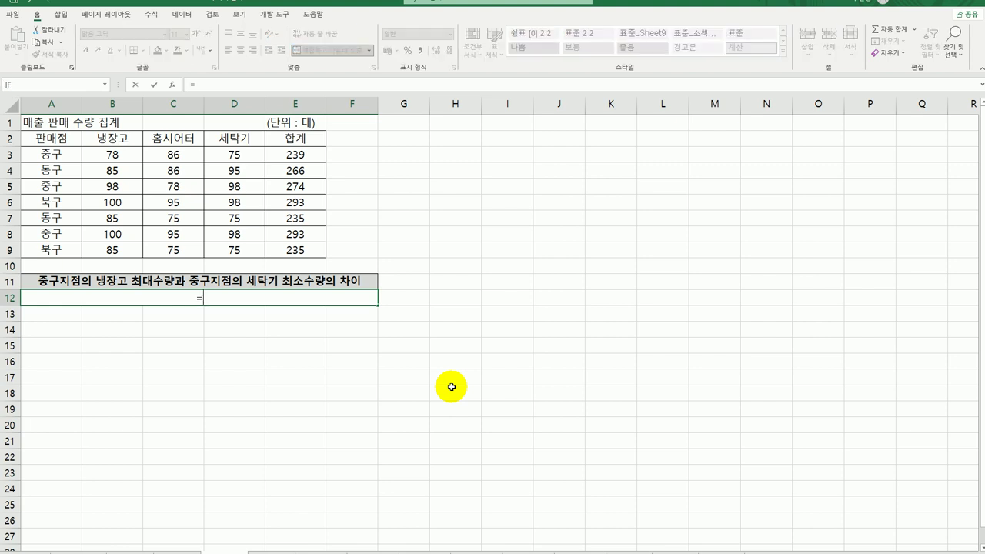
{"action": "type", "text": "d"}
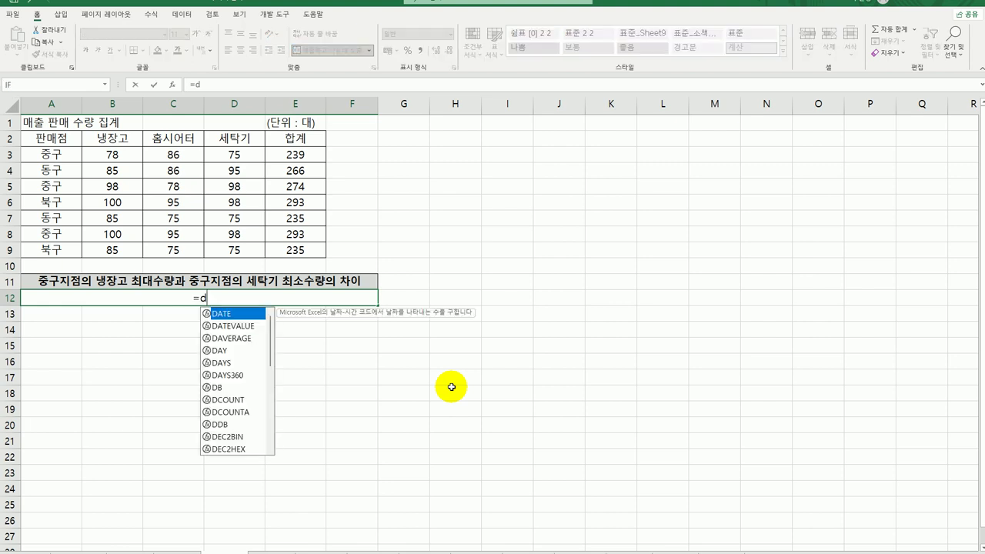
{"action": "type", "text": "m"}
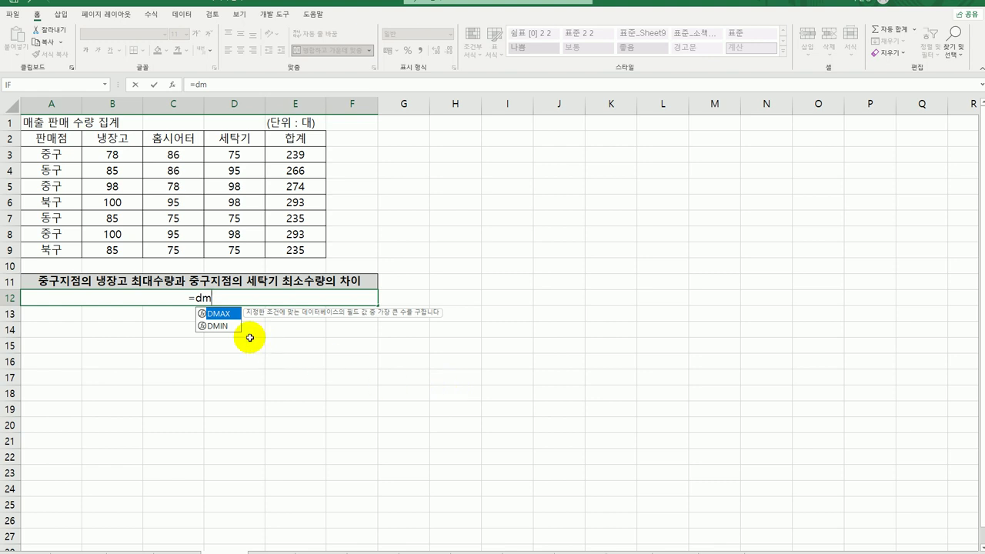
{"action": "double_click", "coordinate": [216, 313]}
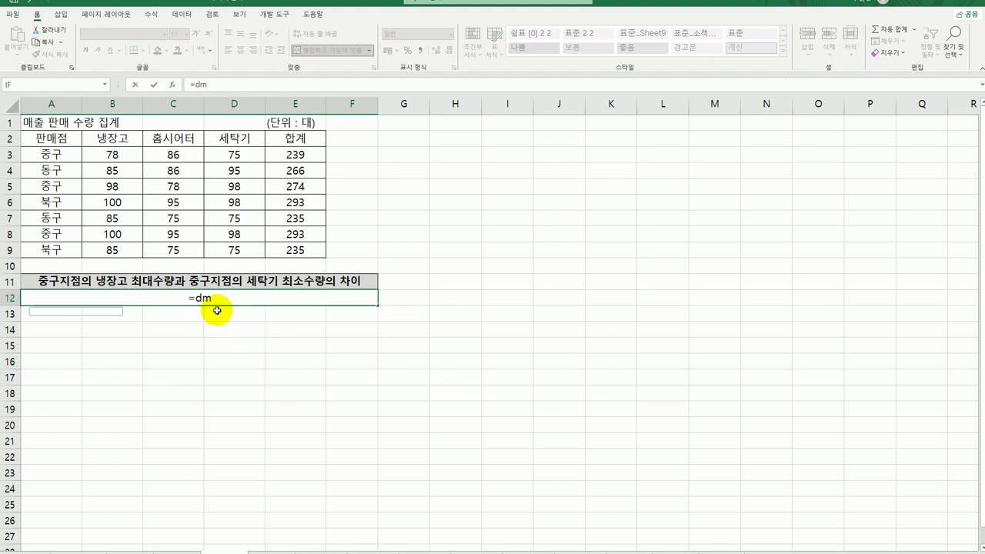
{"action": "left_click", "coordinate": [173, 87]}
{"action": "left_click_drag", "start_coordinate": [417, 173], "coordinate": [568, 187]}
{"action": "left_click_drag", "start_coordinate": [59, 139], "coordinate": [307, 252]}
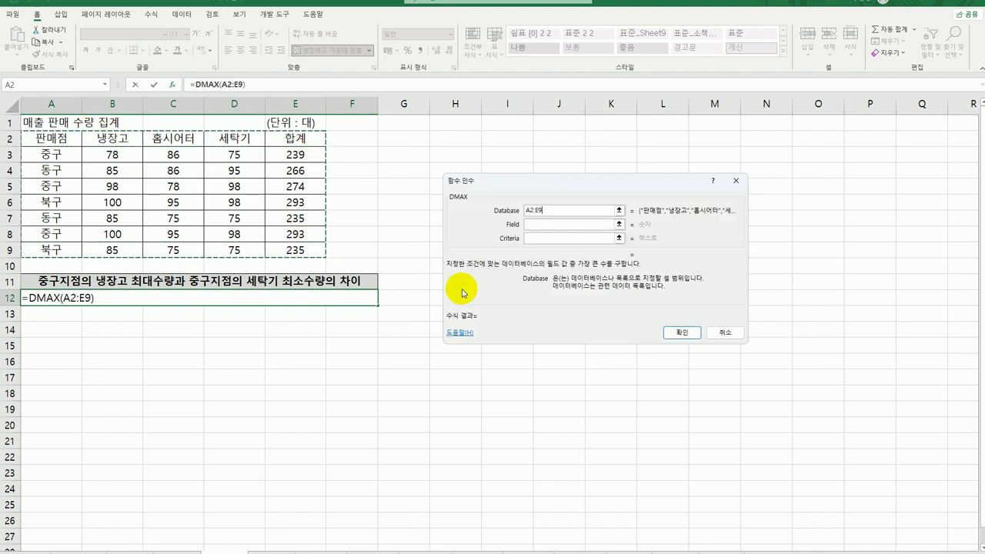
Complete the DMAX function with field B2 and criteria A2:A3, and commit the formula
{"action": "left_click", "coordinate": [544, 227]}
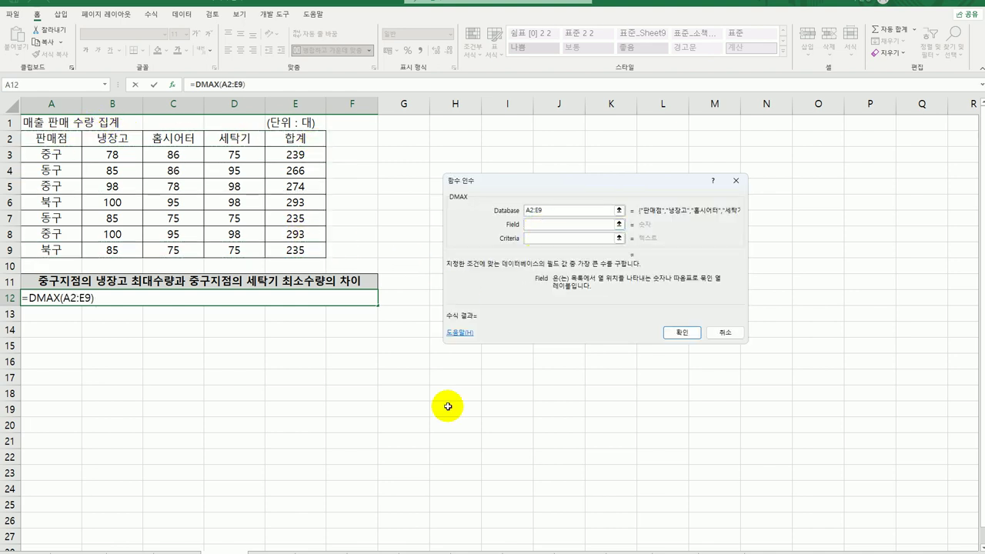
{"action": "left_click", "coordinate": [103, 142]}
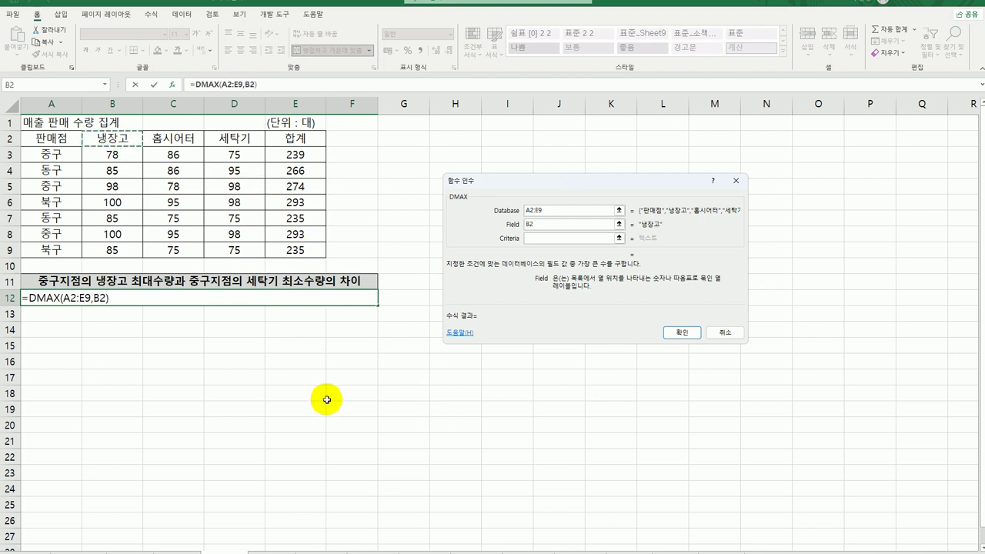
{"action": "left_click", "coordinate": [550, 238]}
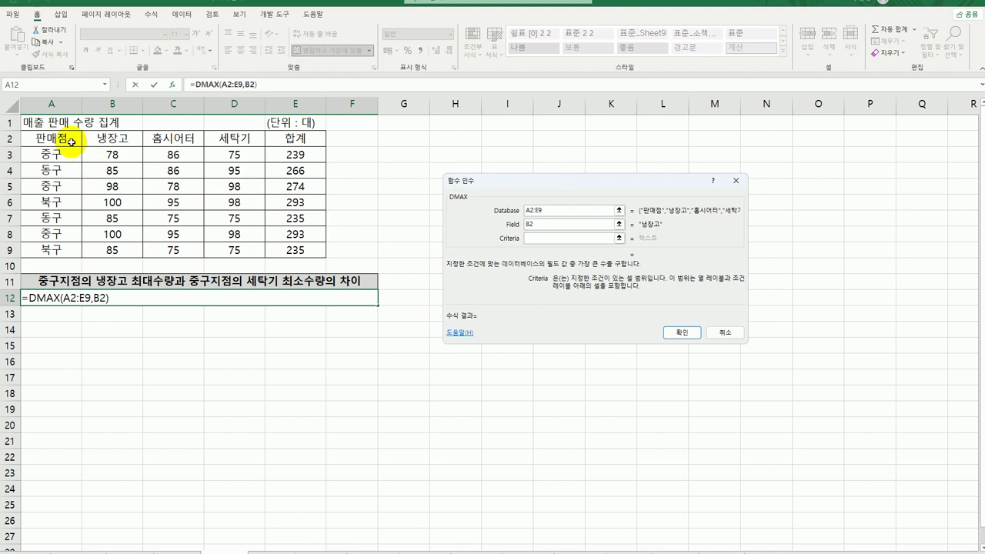
{"action": "left_click_drag", "start_coordinate": [67, 143], "coordinate": [71, 155]}
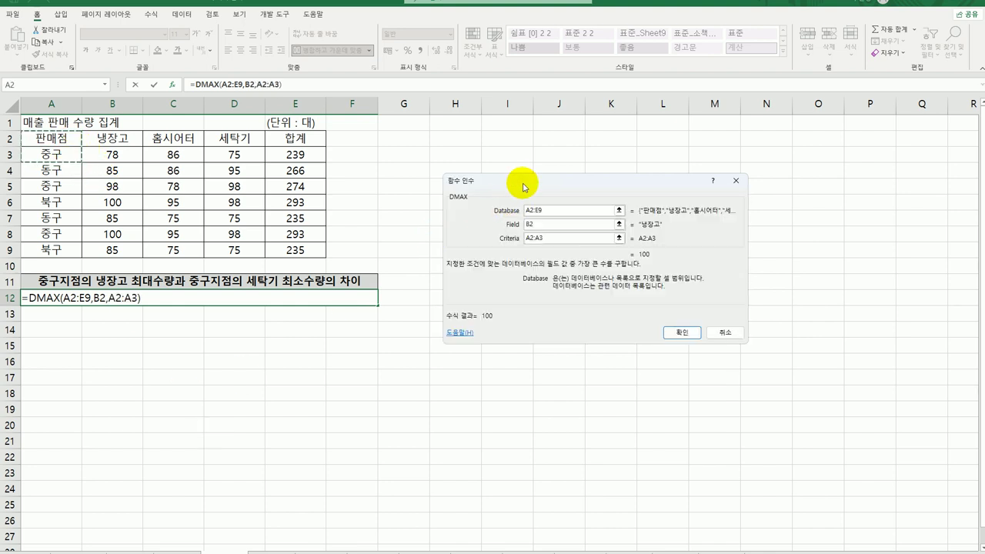
{"action": "left_click_drag", "start_coordinate": [499, 181], "coordinate": [437, 145]}
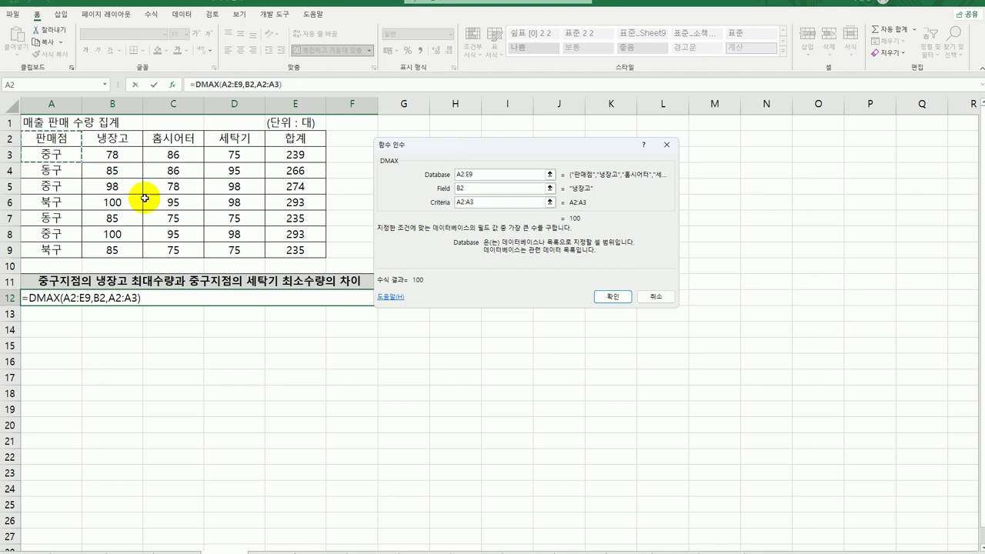
{"action": "left_click", "coordinate": [614, 296]}
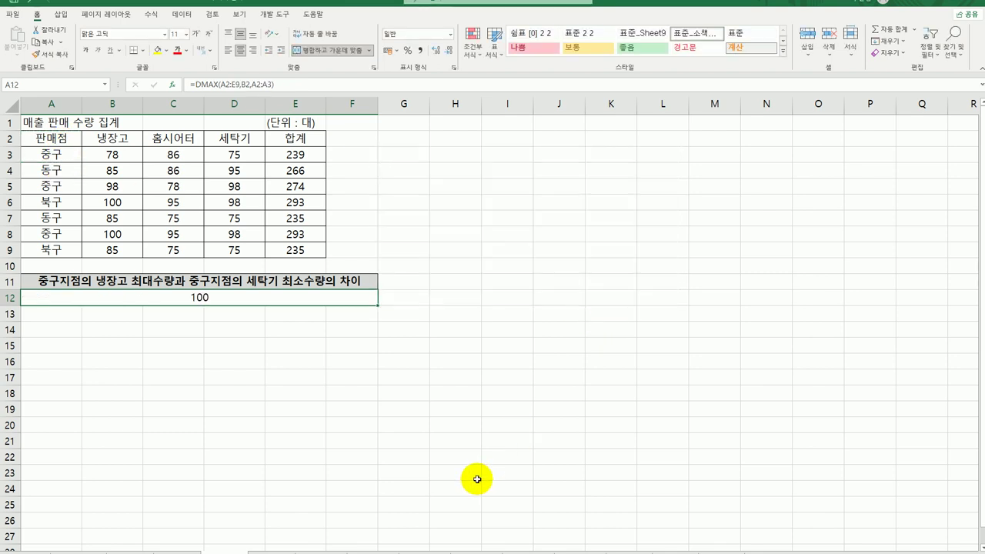
Extend the A12 formula by subtracting a DMIN function with database A2:E9, field D2 and criteria A2:A3
{"action": "double_click", "coordinate": [231, 298]}
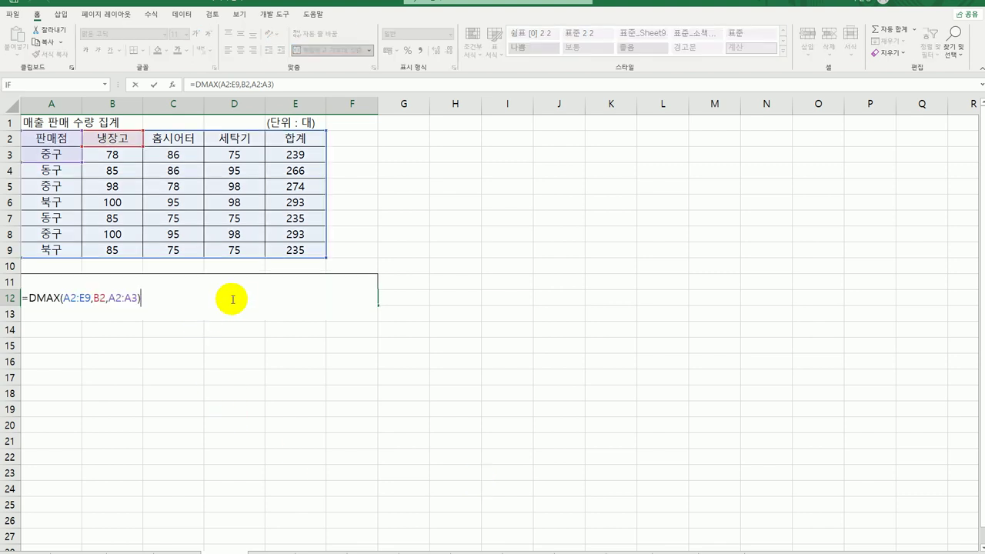
{"action": "type", "text": "-dmi"}
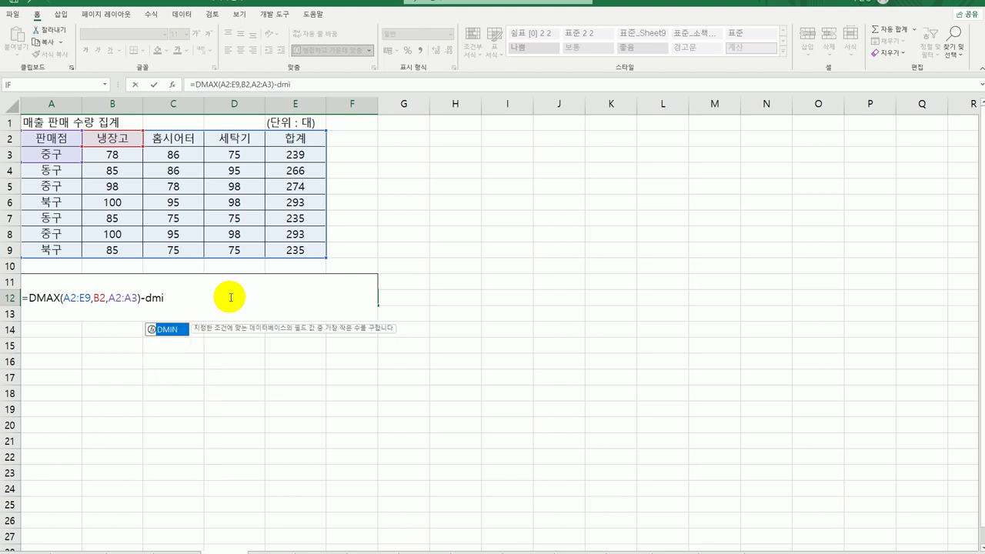
{"action": "key", "text": "Tab"}
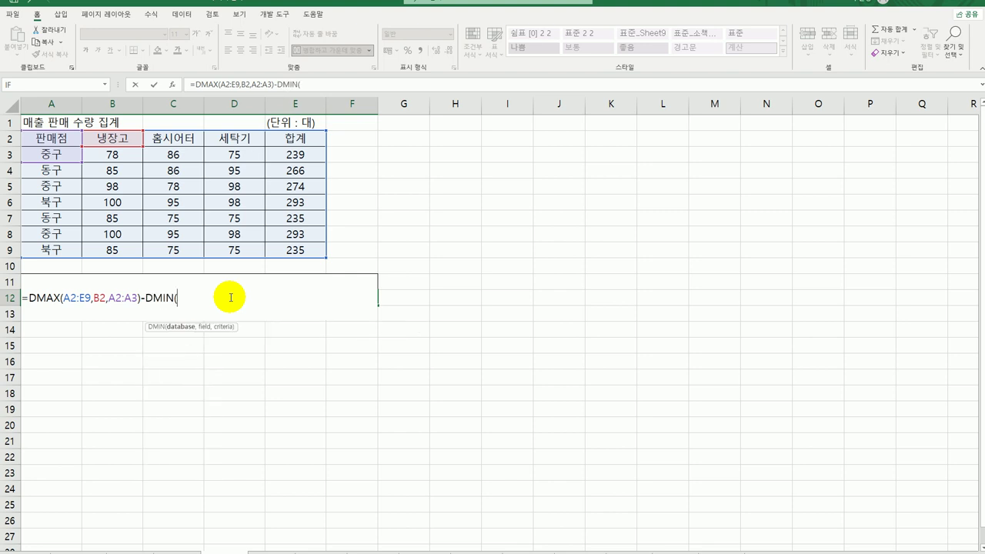
{"action": "left_click", "coordinate": [172, 84]}
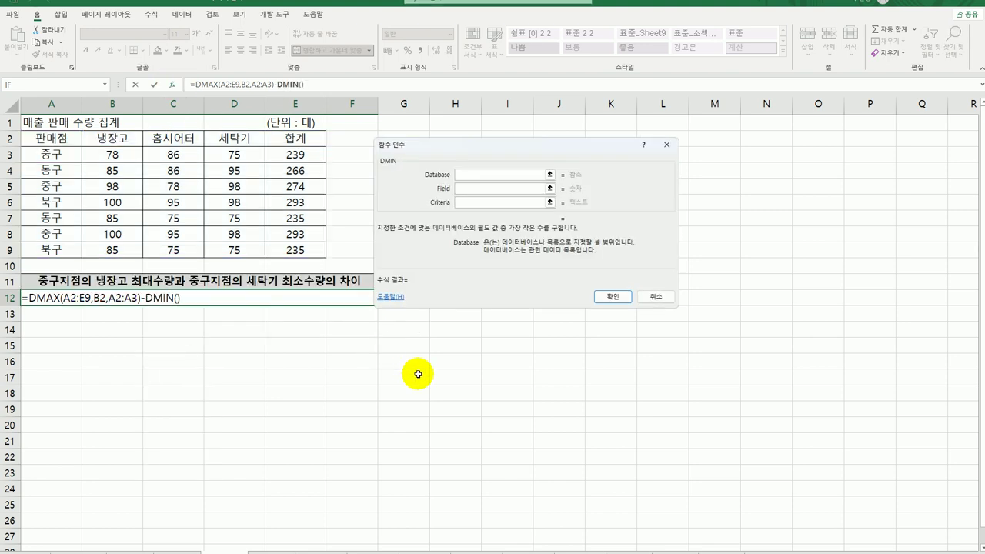
{"action": "left_click_drag", "start_coordinate": [51, 136], "coordinate": [277, 245]}
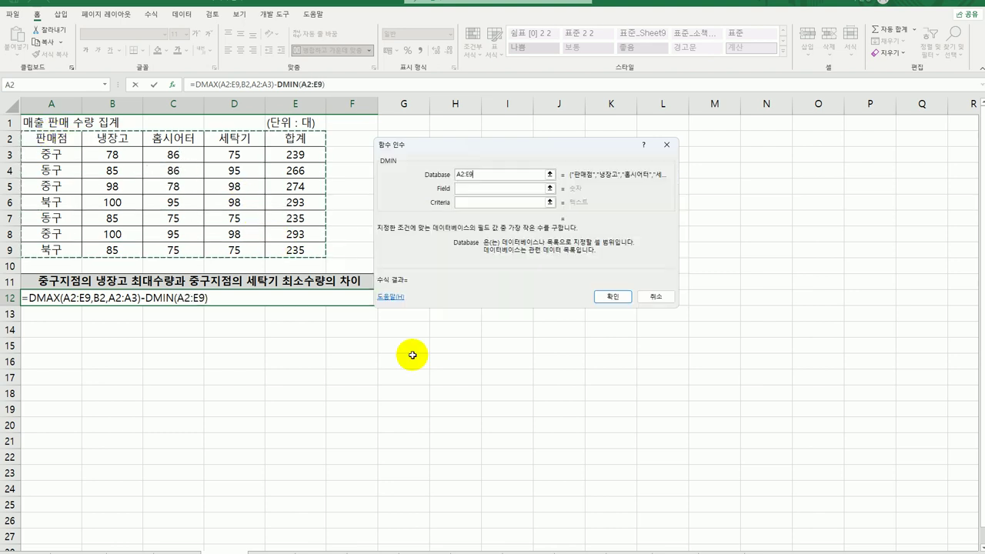
{"action": "left_click", "coordinate": [468, 189]}
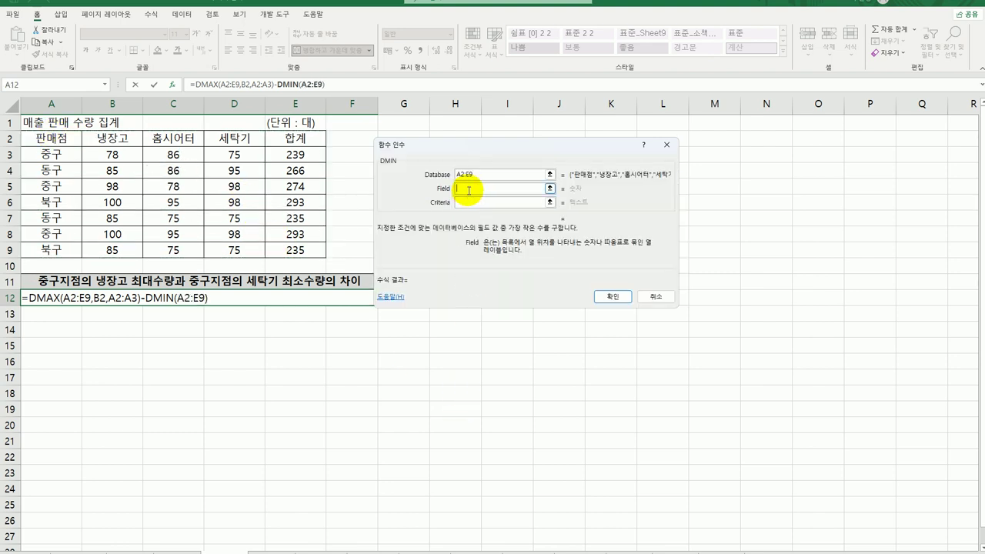
{"action": "left_click", "coordinate": [233, 137]}
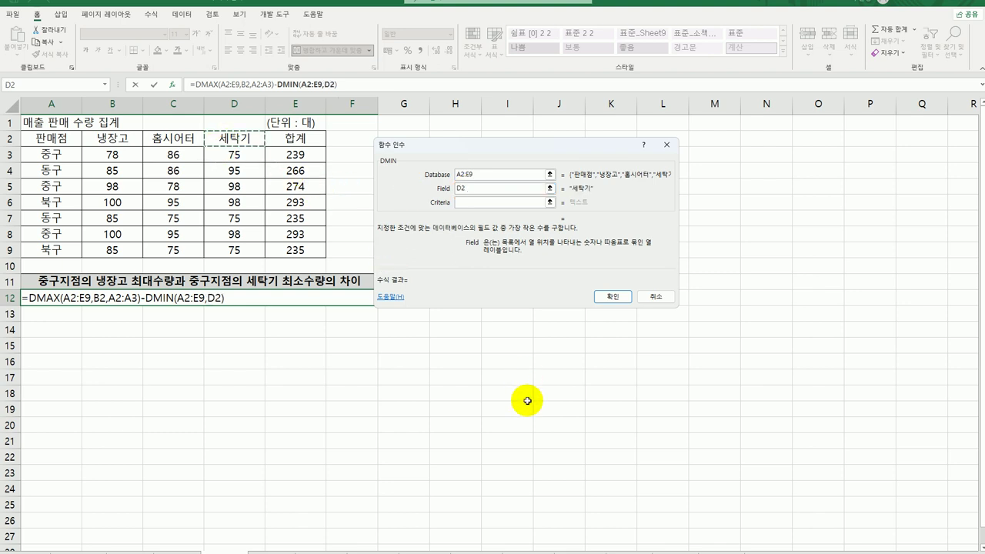
{"action": "left_click", "coordinate": [468, 204]}
{"action": "left_click_drag", "start_coordinate": [61, 138], "coordinate": [65, 156]}
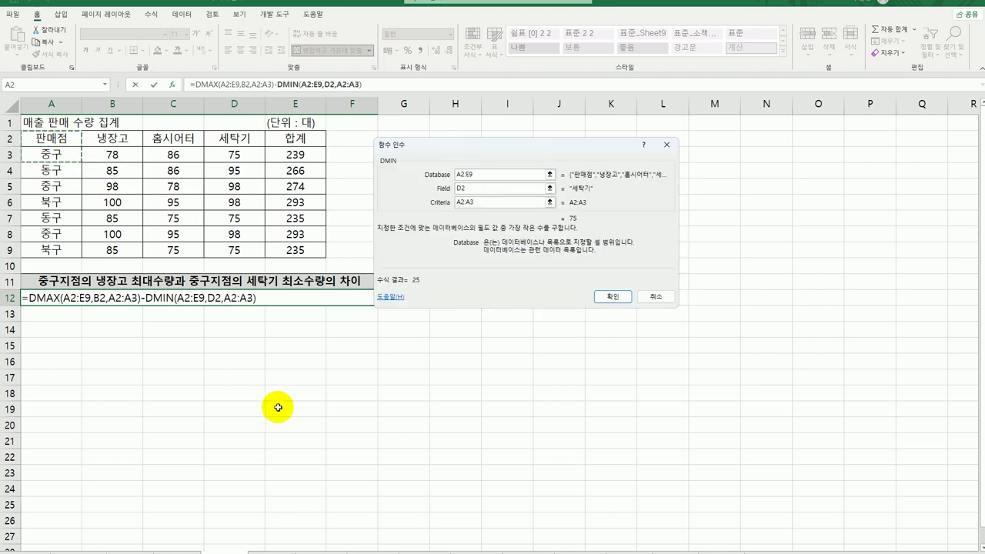
{"action": "left_click", "coordinate": [600, 296]}
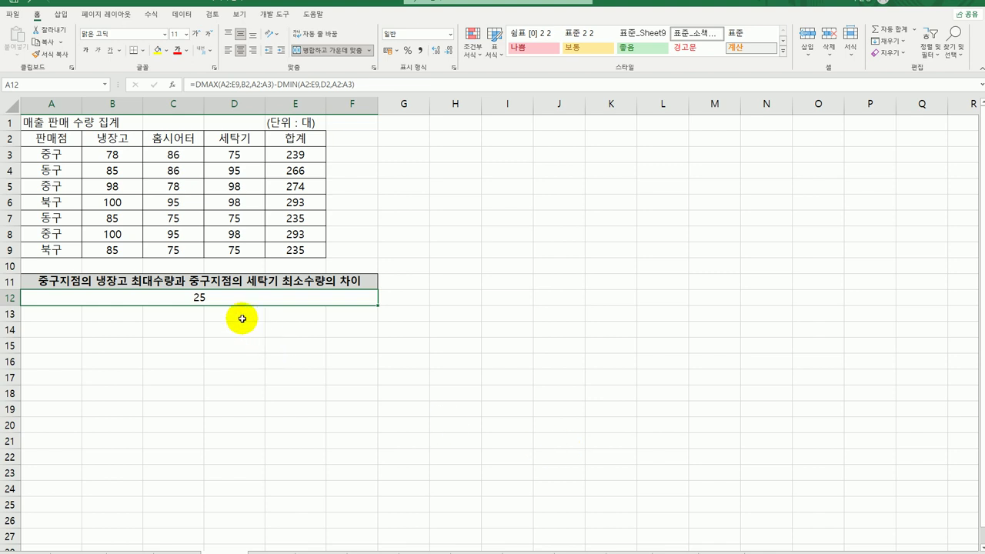
Wrap the whole DMAX minus DMIN formula in merged cell A12 in an ABS function and commit it
{"action": "double_click", "coordinate": [199, 297]}
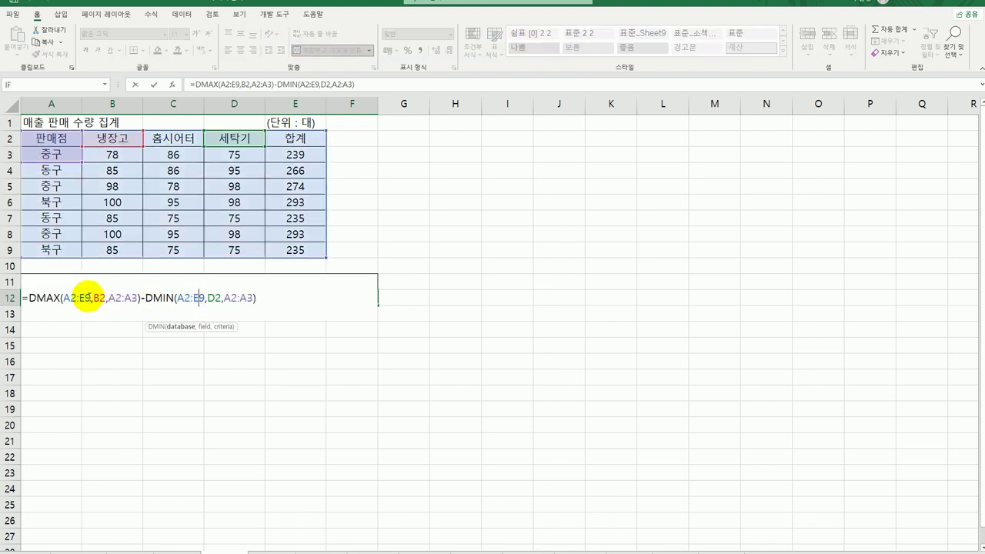
{"action": "left_click", "coordinate": [29, 298]}
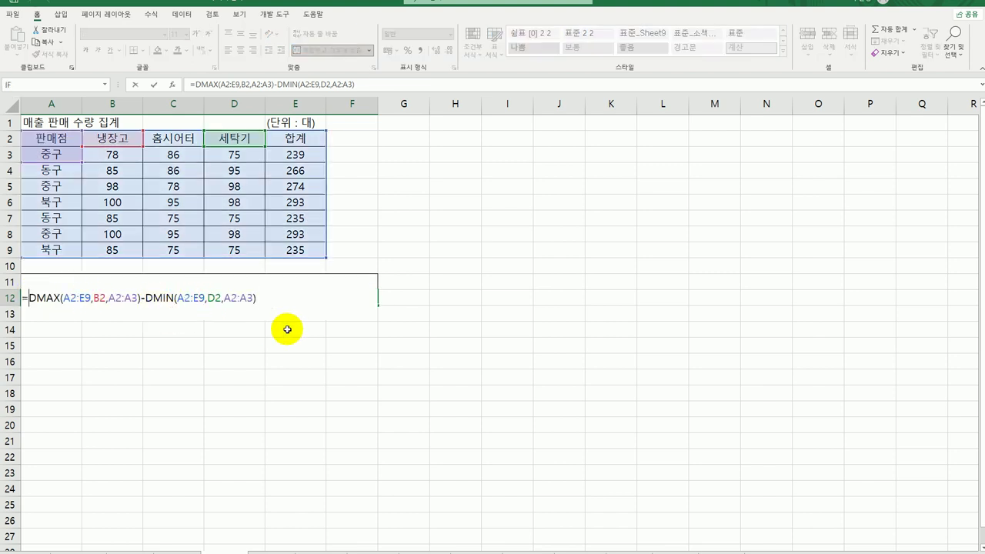
{"action": "type", "text": "a"}
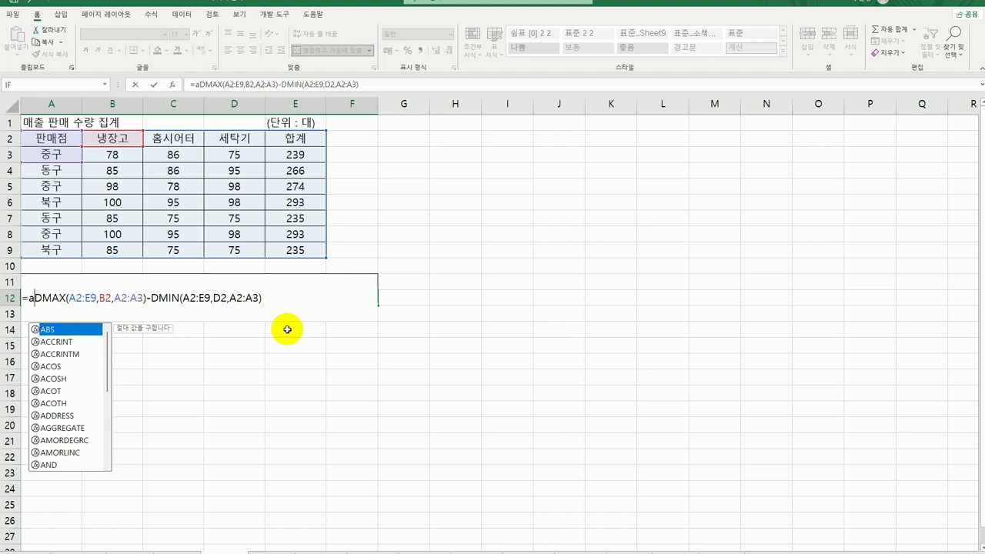
{"action": "type", "text": "bs"}
{"action": "key", "text": "Tab"}
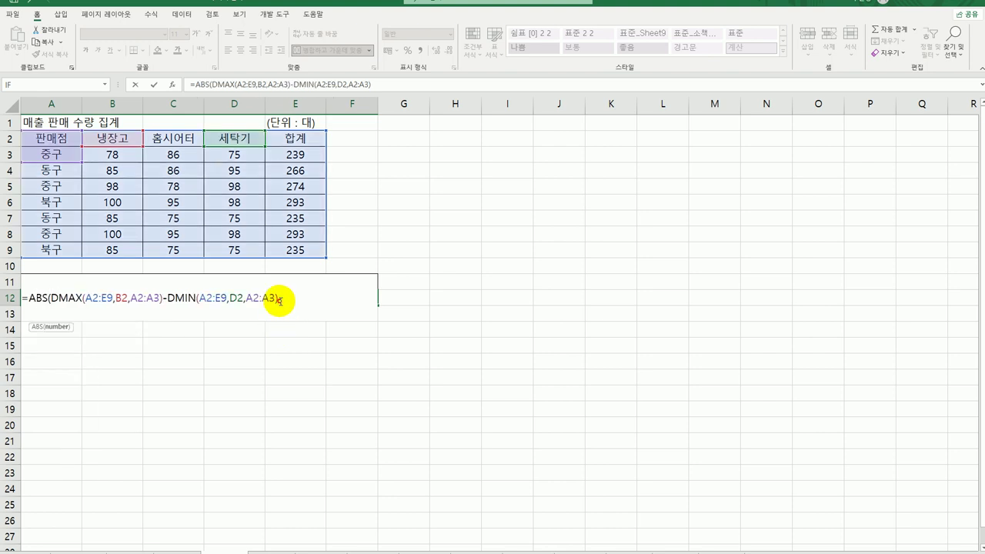
{"action": "left_click", "coordinate": [287, 298]}
{"action": "type", "text": ")"}
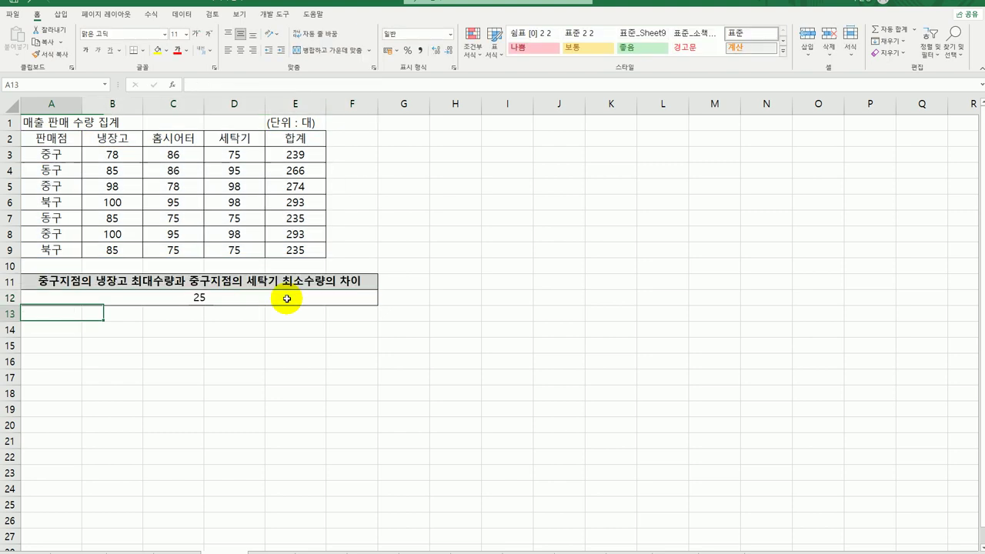
{"action": "key", "text": "Return"}
{"action": "left_click", "coordinate": [287, 298]}
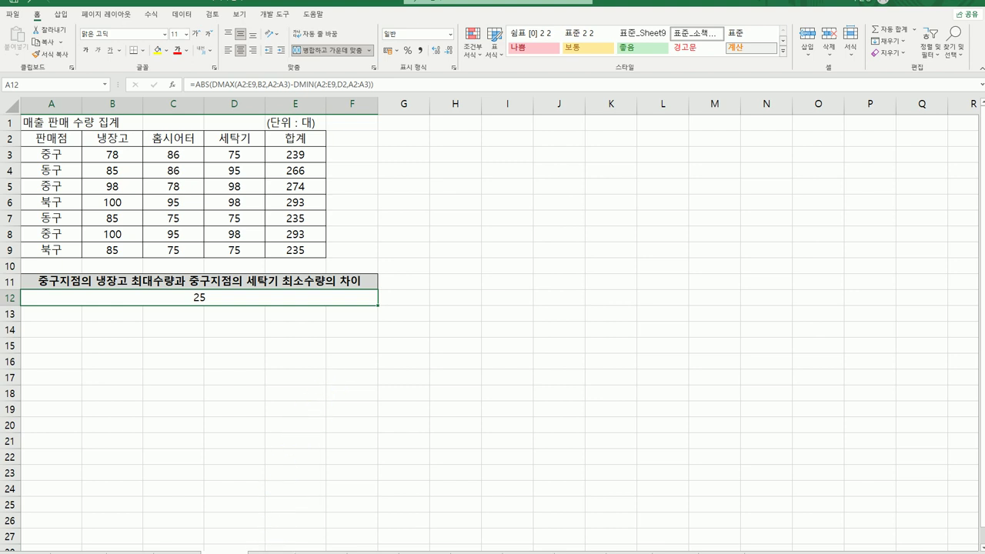
{"action": "key", "text": "ctrl+Home"}
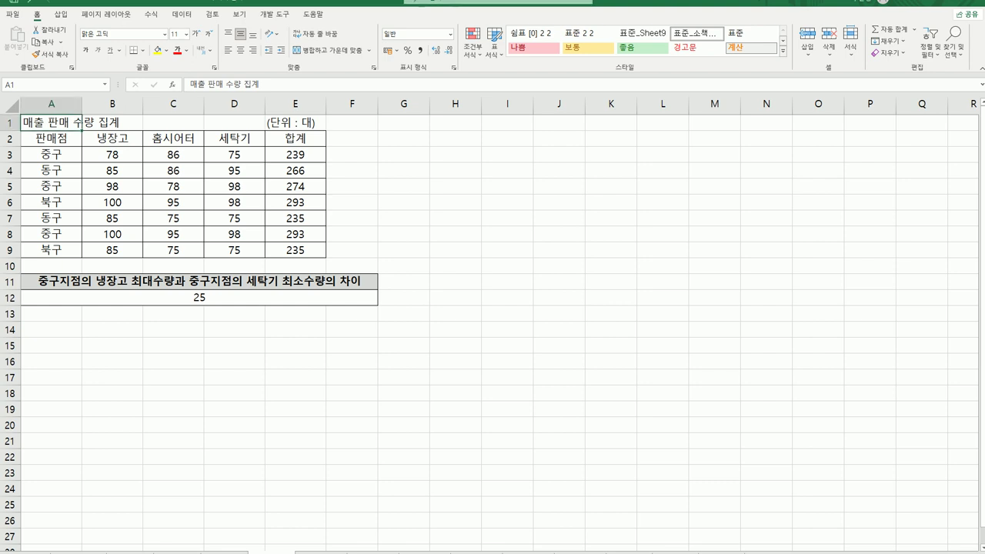
Switch to the fruit production sheet and calculate 사과's 나머지 in D2 using MOD with number B2 and divisor C2
{"action": "left_click", "coordinate": [318, 547]}
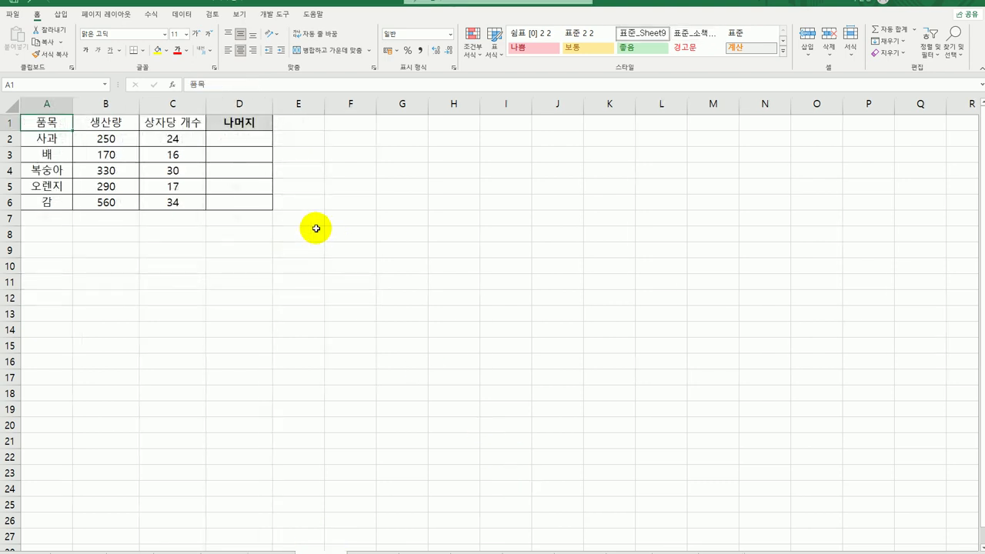
{"action": "left_click", "coordinate": [244, 146]}
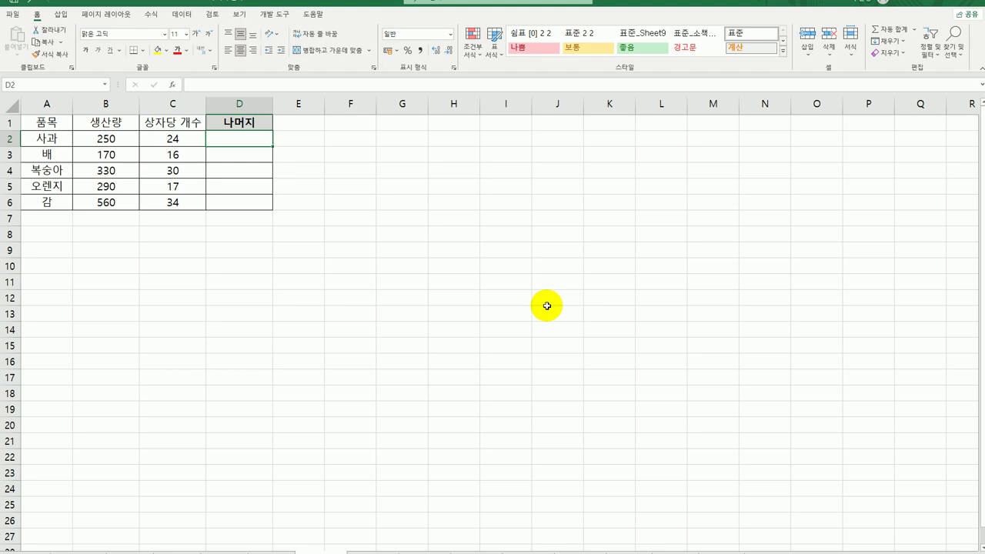
{"action": "type", "text": "="}
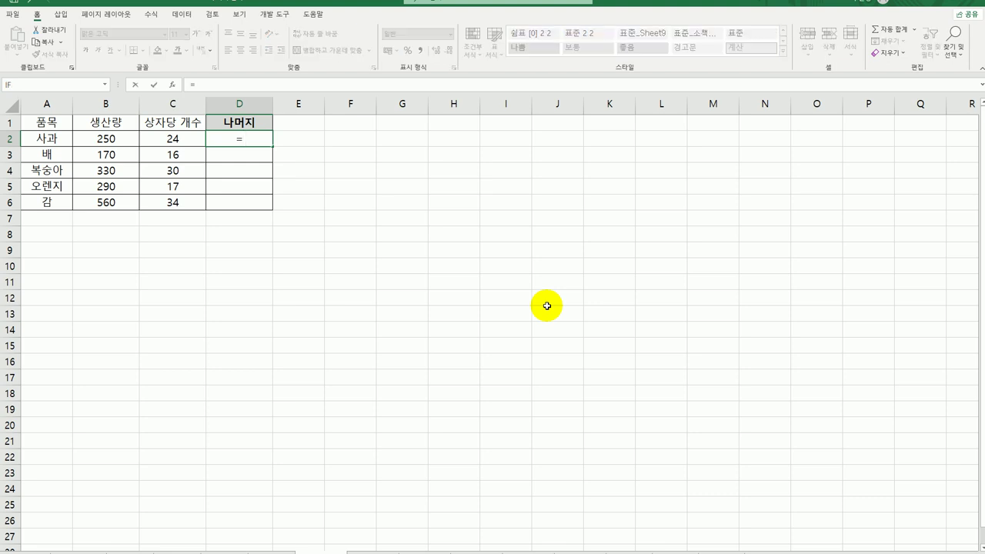
{"action": "type", "text": "mod"}
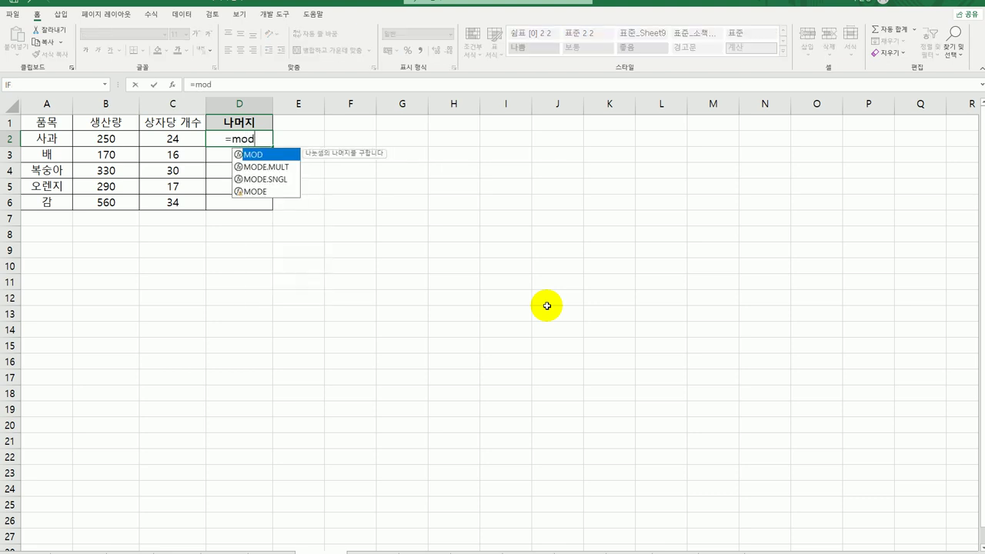
{"action": "key", "text": "Tab"}
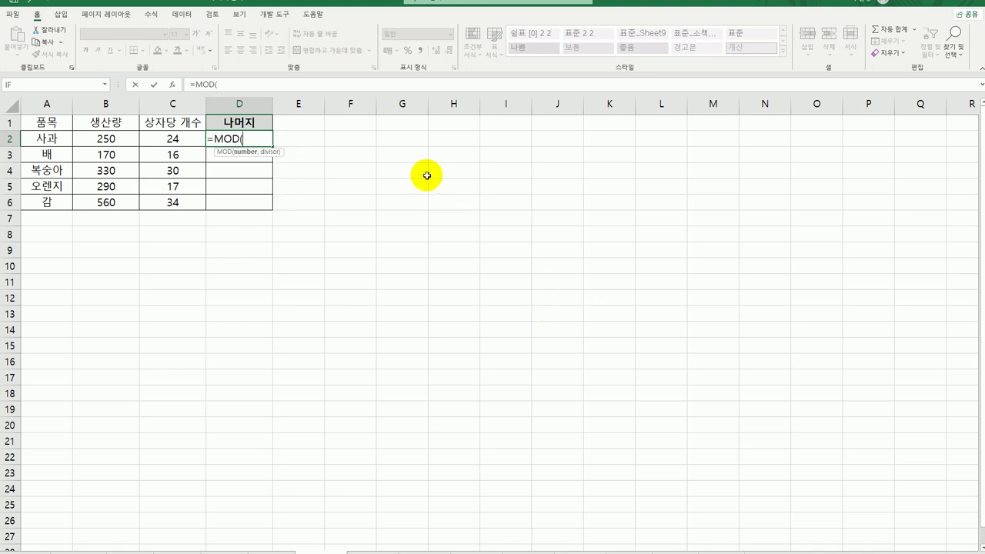
{"action": "left_click", "coordinate": [172, 84]}
{"action": "left_click", "coordinate": [105, 139]}
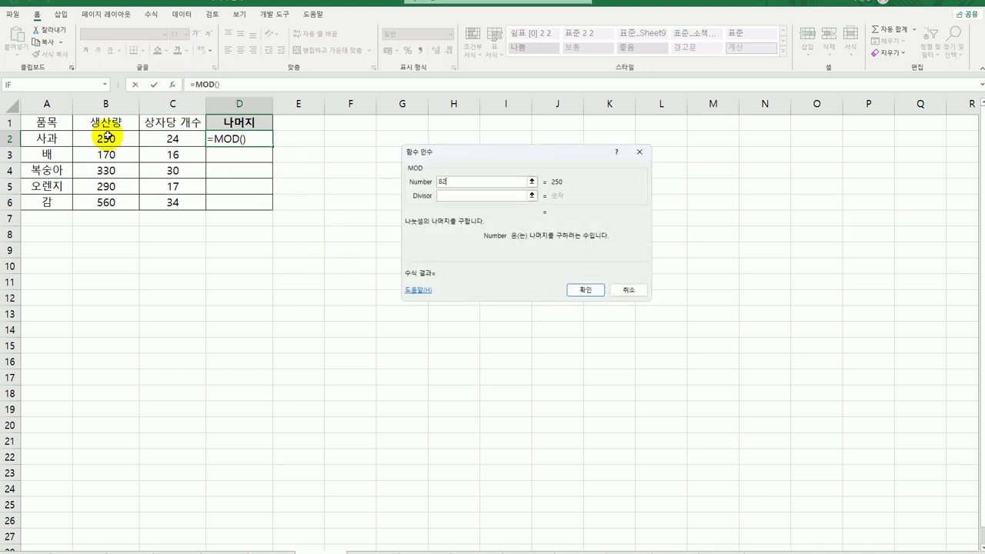
{"action": "left_click", "coordinate": [461, 196]}
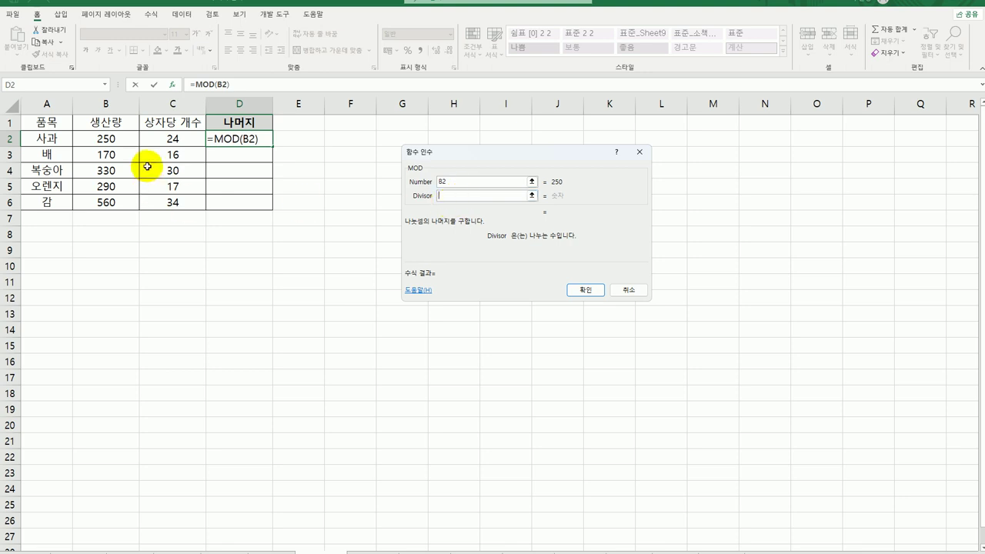
{"action": "left_click", "coordinate": [170, 139]}
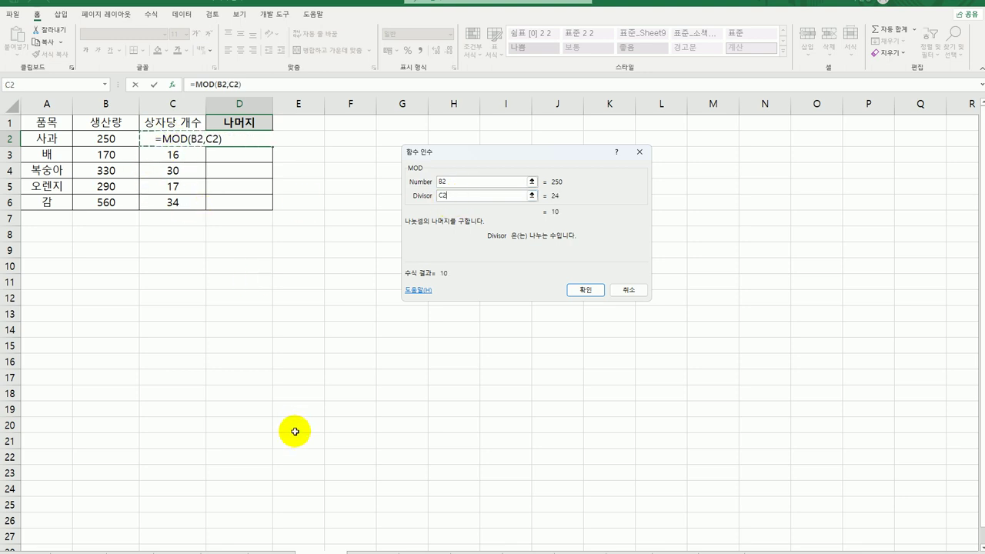
{"action": "left_click", "coordinate": [583, 290]}
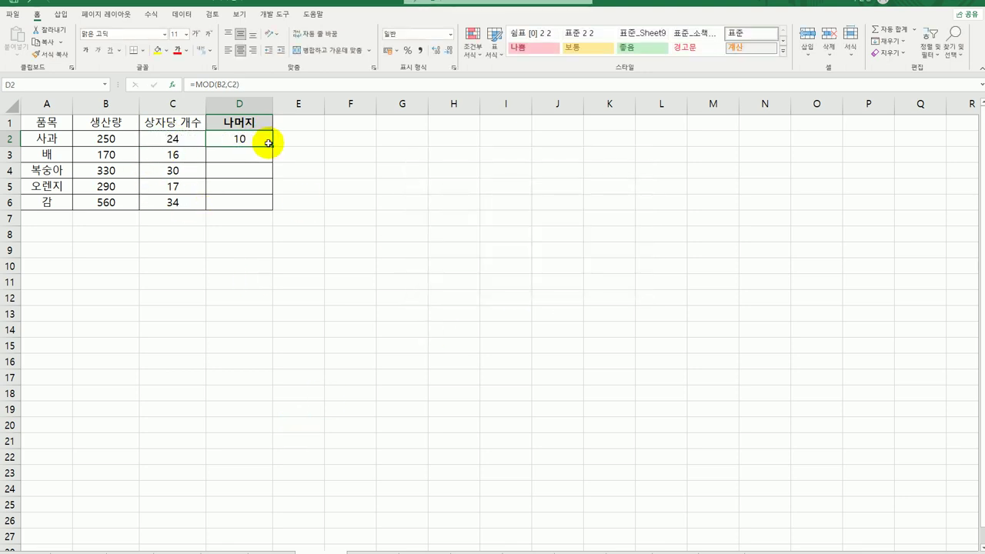
Fill the D2 remainder formula down the 나머지 column to D6 and return to cell A1
{"action": "left_click_drag", "start_coordinate": [273, 145], "coordinate": [259, 203]}
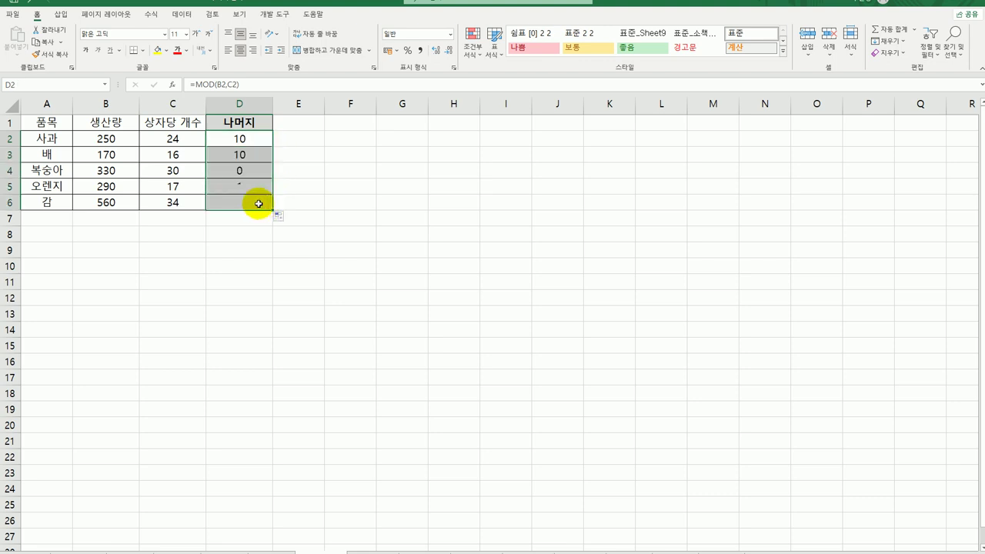
{"action": "left_click", "coordinate": [259, 203]}
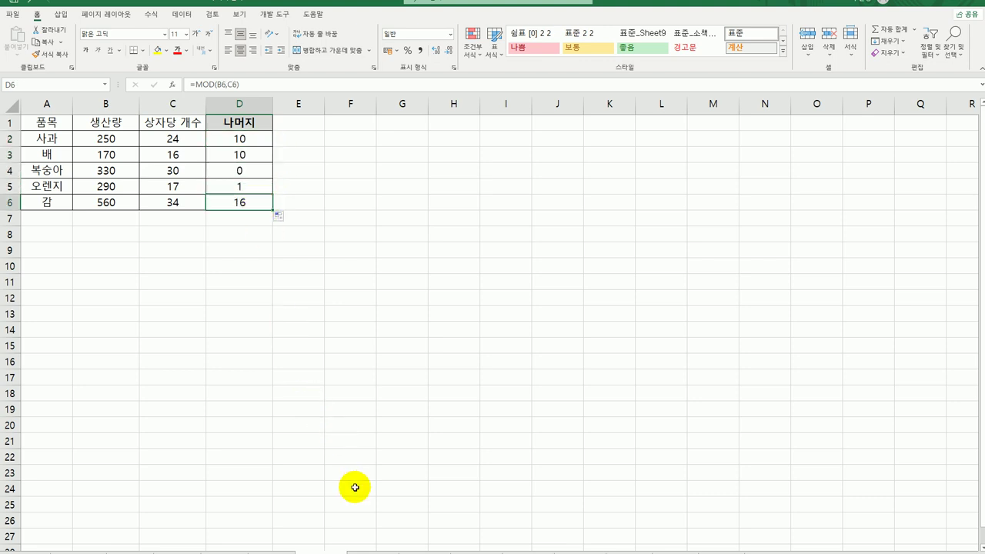
{"action": "key", "text": "ctrl+Home"}
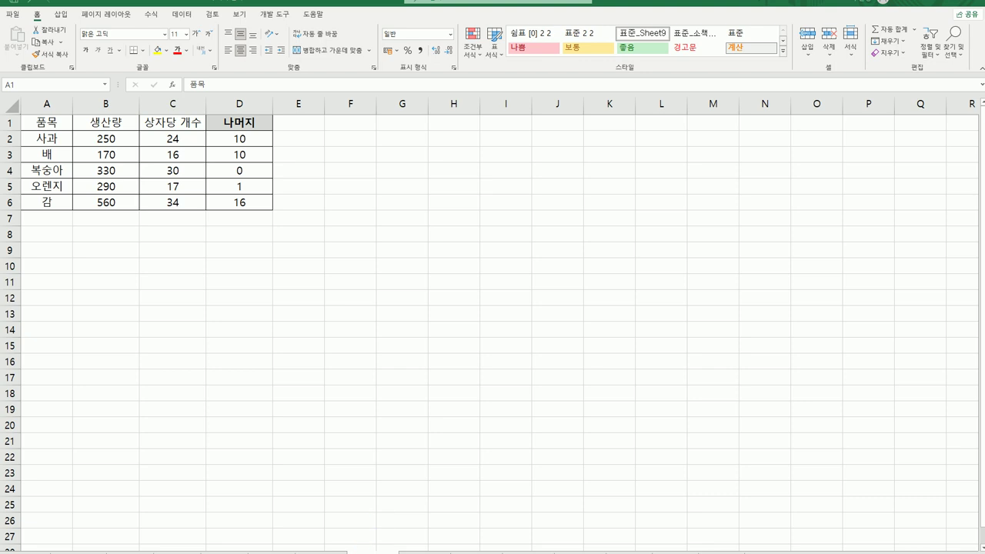
Switch to the 지역별 세대수 현황 sheet and enter =MOD(B3,2) in 경기도's 짝홀수 cell C3
{"action": "key", "text": "alt+Tab"}
{"action": "key", "text": "ctrl+Page_Down"}
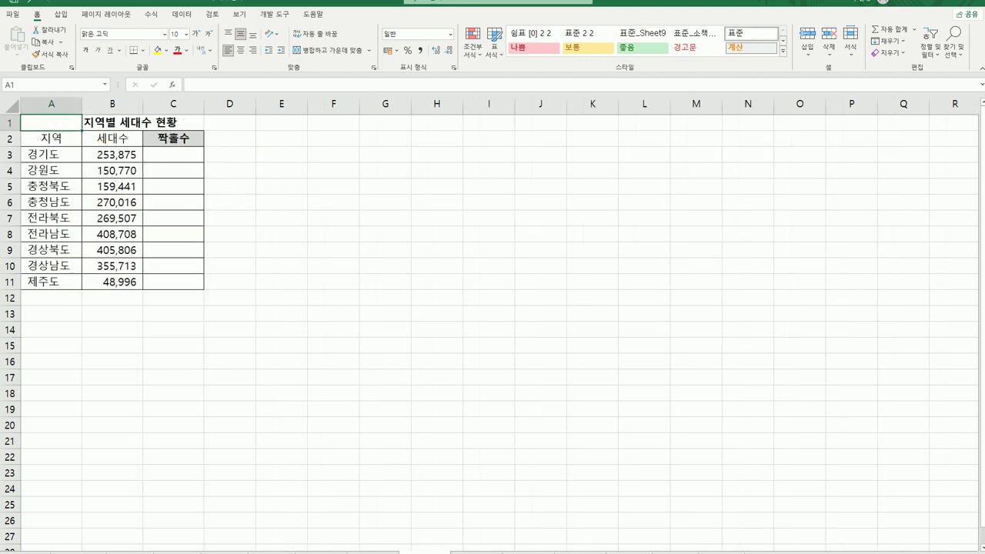
{"action": "left_click", "coordinate": [172, 157]}
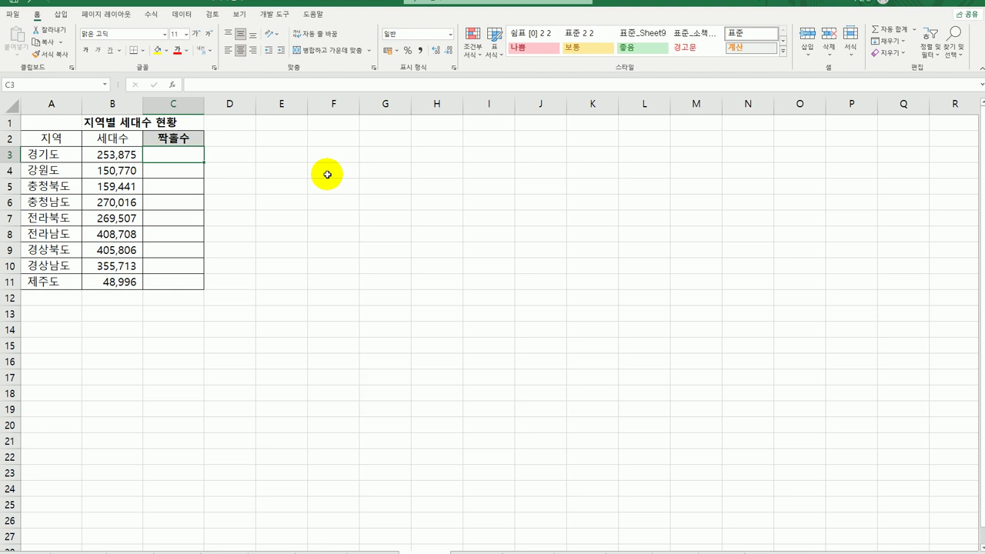
{"action": "type", "text": "=mo"}
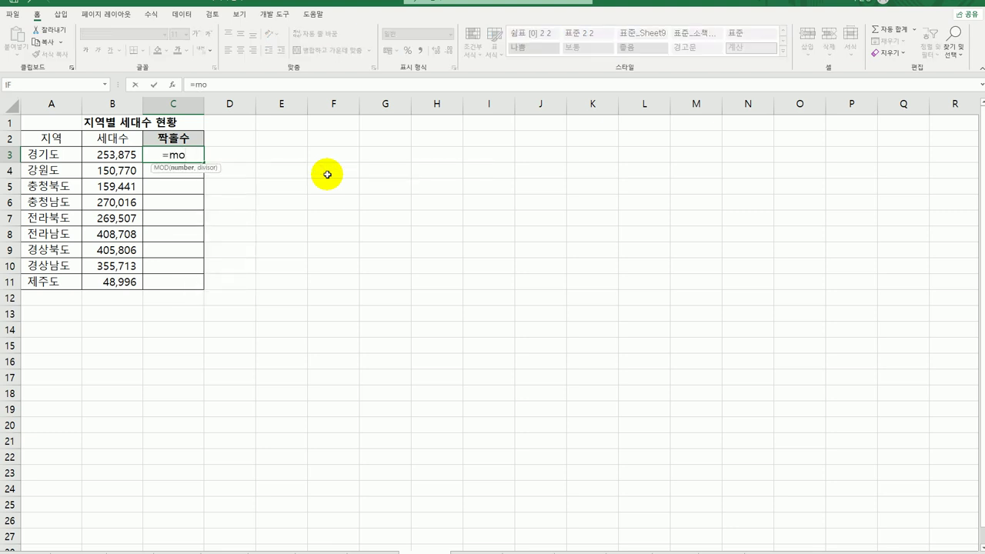
{"action": "key", "text": "Tab"}
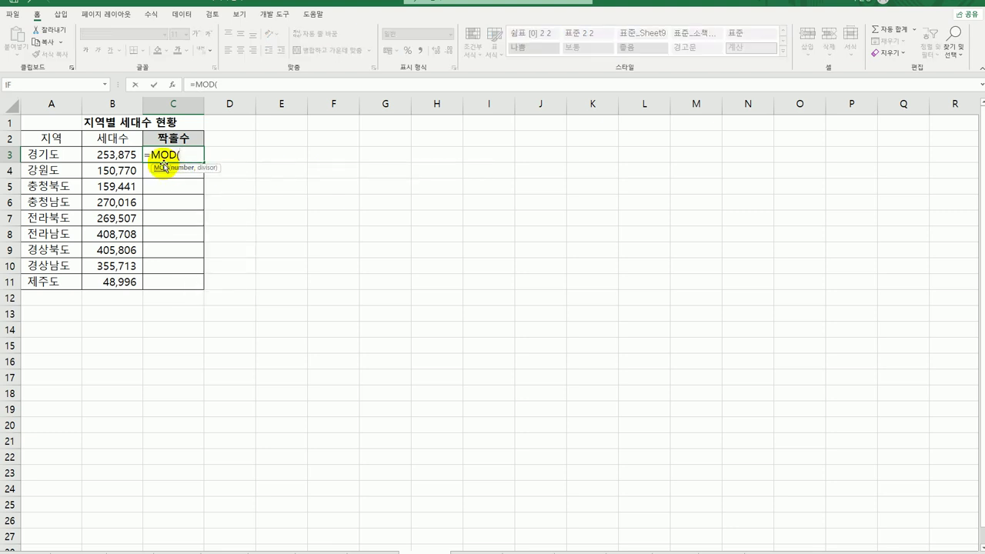
{"action": "left_click", "coordinate": [105, 151]}
{"action": "type", "text": ","}
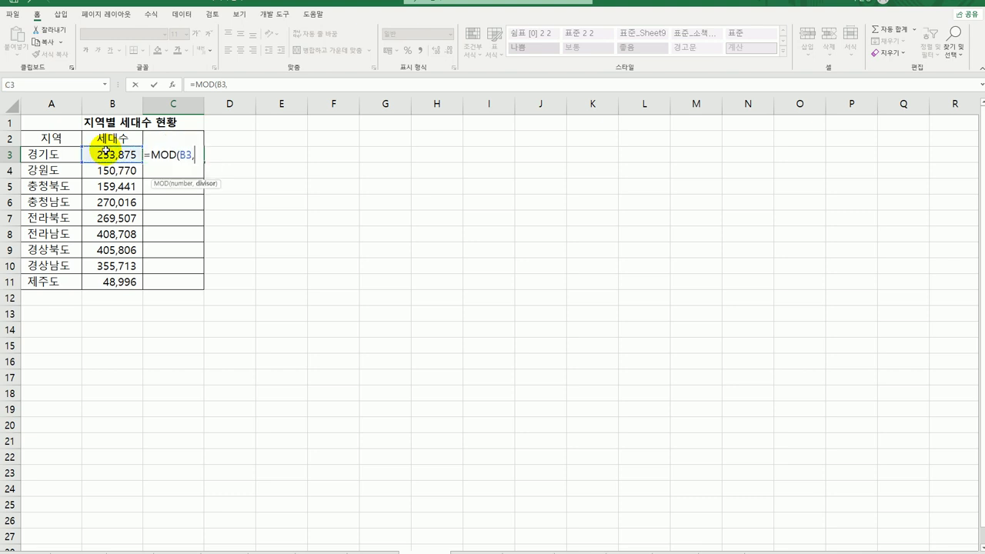
{"action": "type", "text": "2)"}
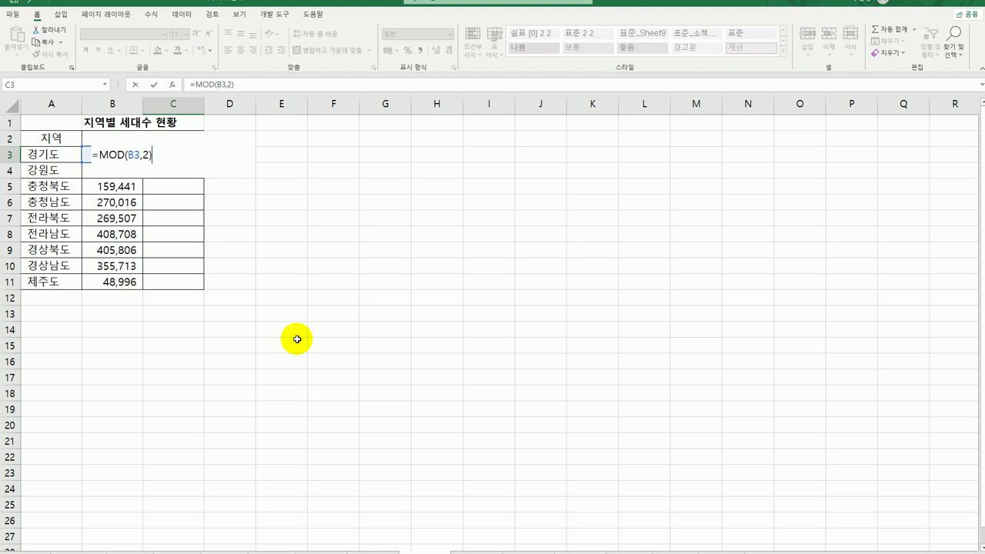
{"action": "key", "text": "Return"}
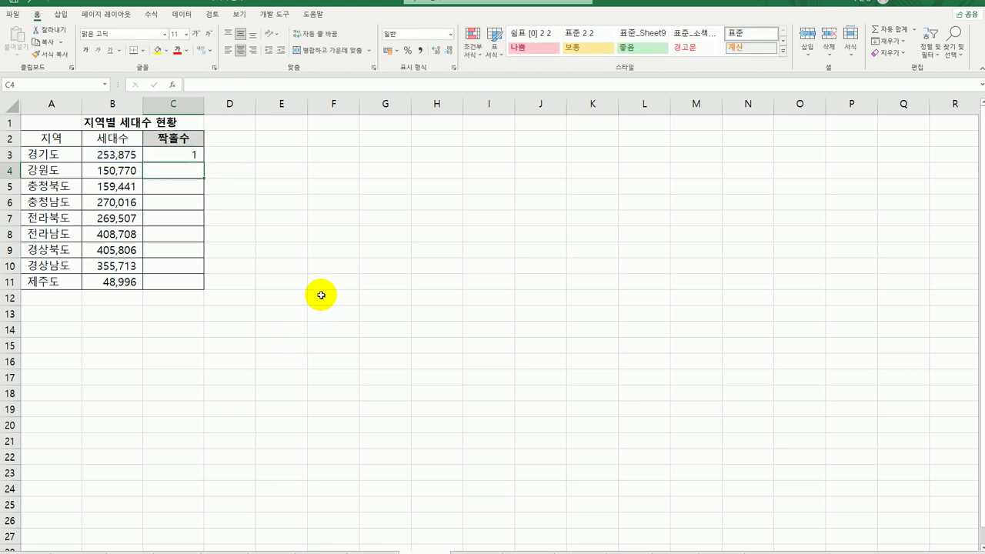
Fill the C3 MOD formula down the 짝홀수 column to C11, then reselect C3
{"action": "left_click", "coordinate": [198, 154]}
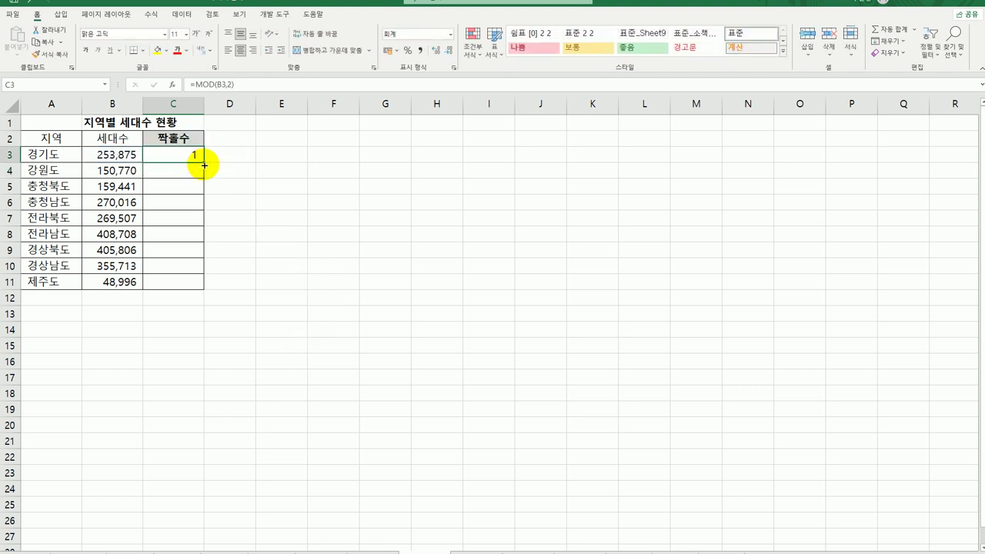
{"action": "left_click_drag", "start_coordinate": [203, 163], "coordinate": [196, 284]}
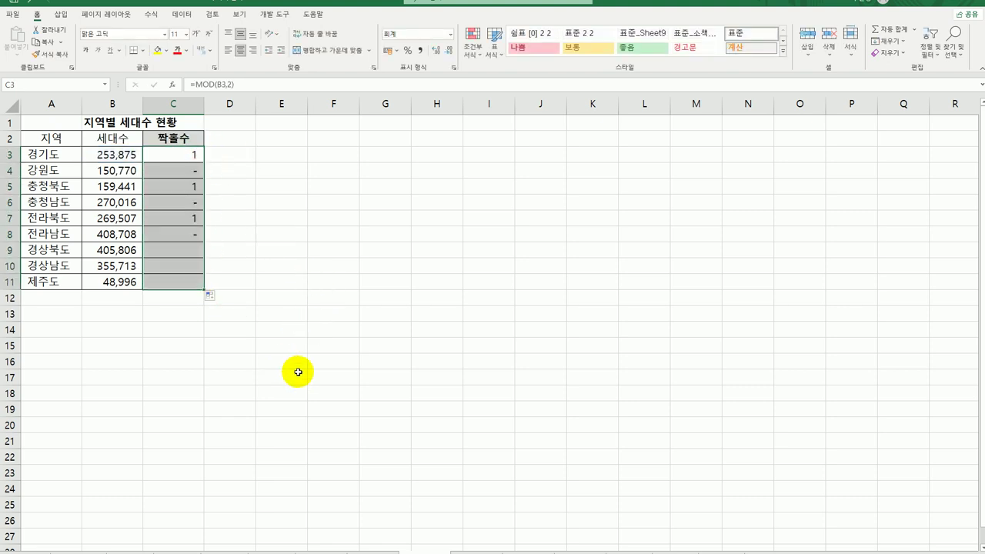
{"action": "left_click", "coordinate": [193, 157]}
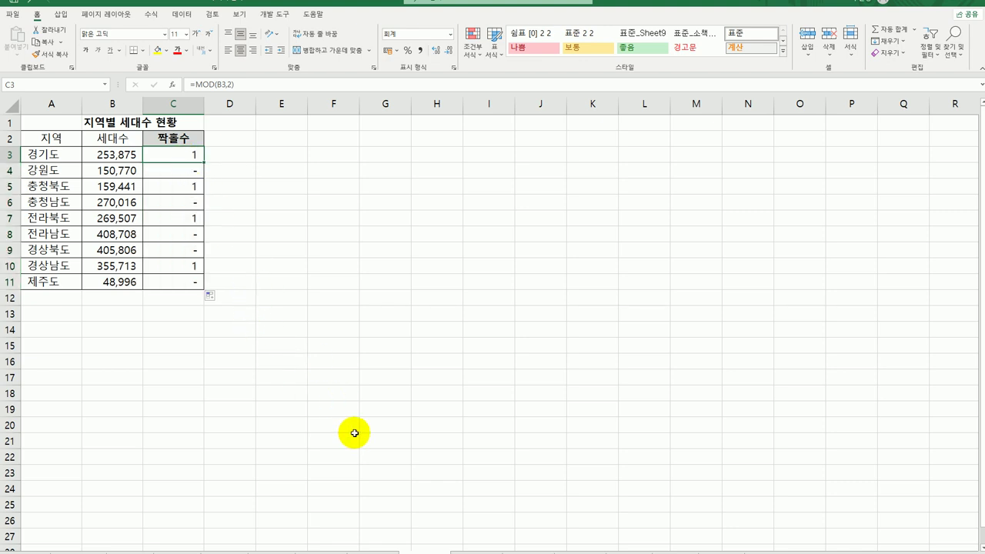
Wrap C3's MOD formula in an IF function and set its logical test to MOD(B3,2)=0
{"action": "double_click", "coordinate": [177, 156]}
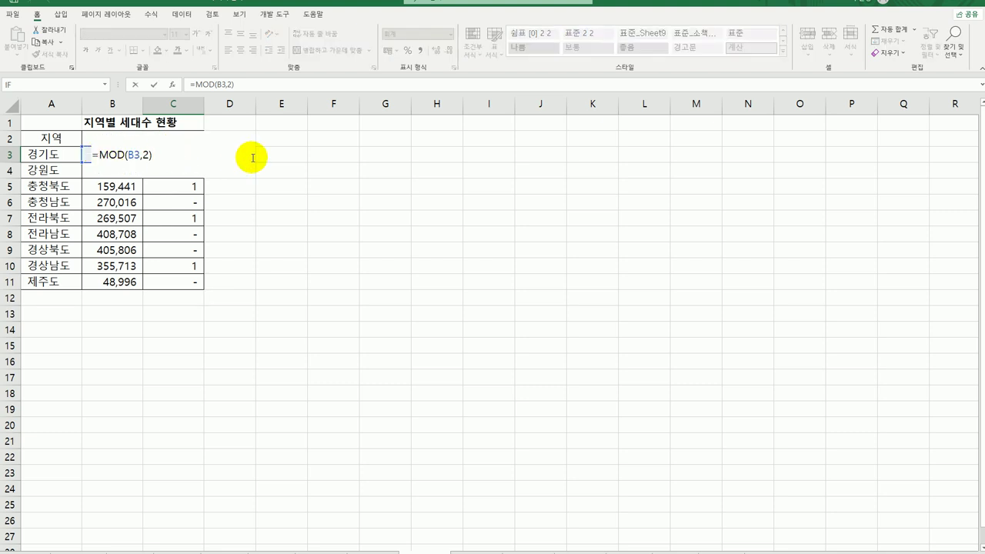
{"action": "type", "text": "IF("}
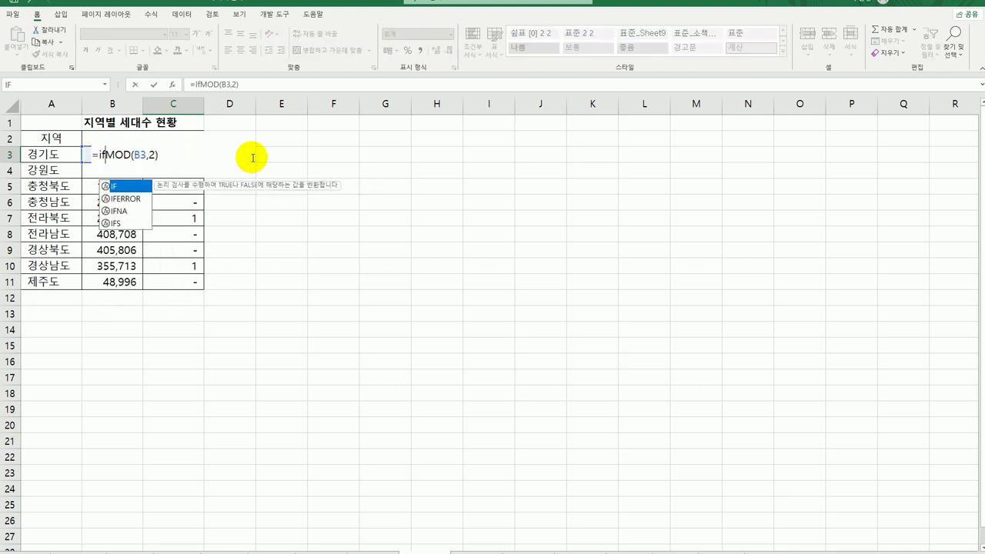
{"action": "left_click", "coordinate": [100, 154]}
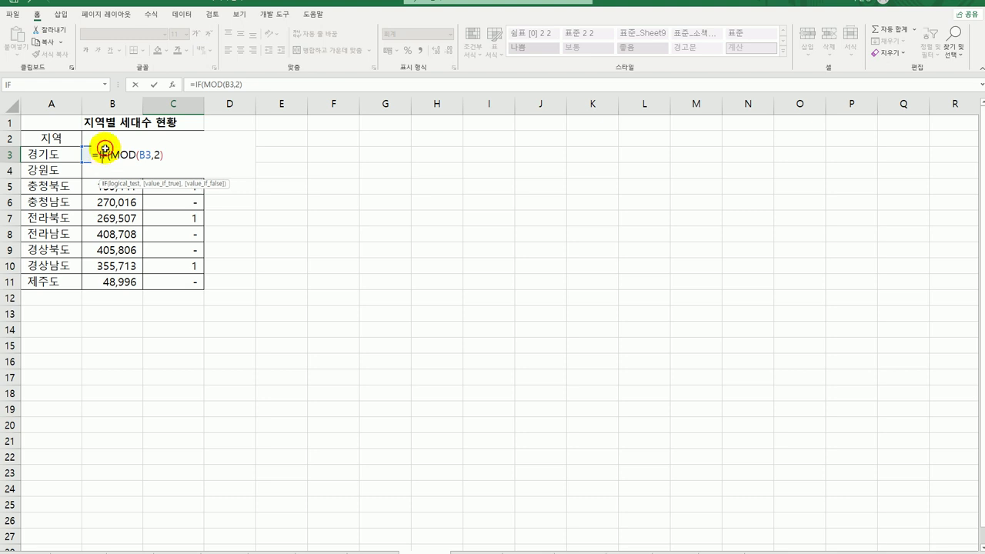
{"action": "left_click", "coordinate": [174, 85]}
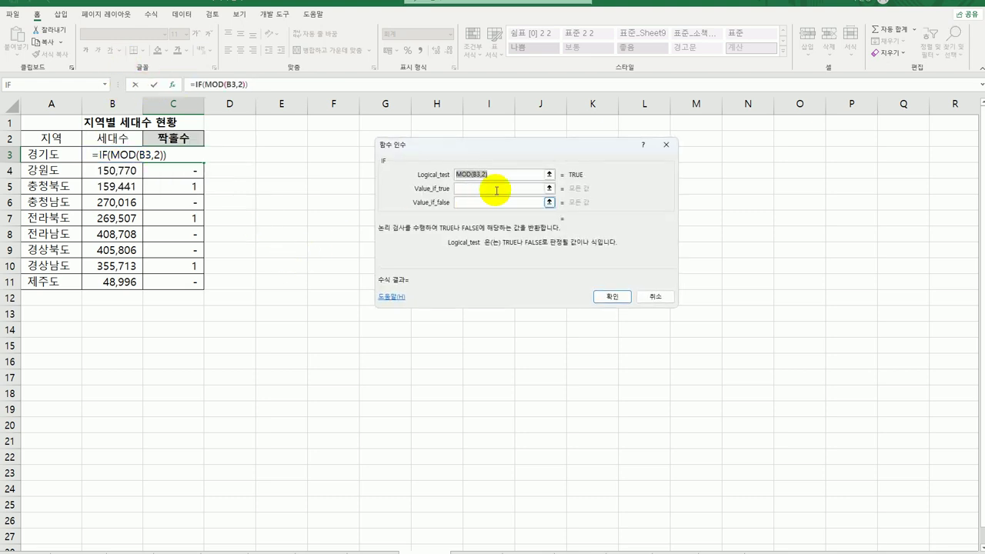
{"action": "left_click", "coordinate": [498, 175]}
{"action": "left_click_drag", "start_coordinate": [484, 146], "coordinate": [396, 145]}
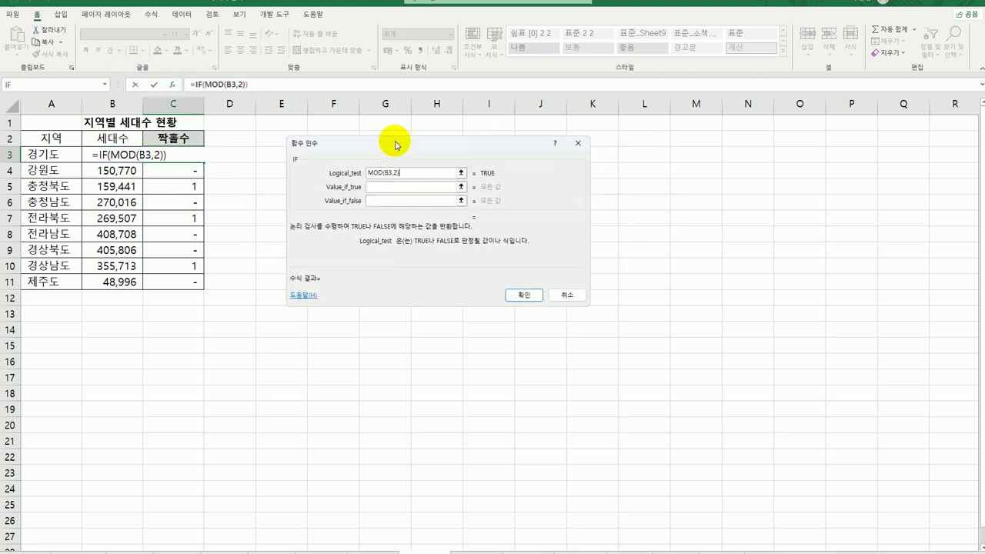
{"action": "type", "text": "=0"}
{"action": "key", "text": "Tab"}
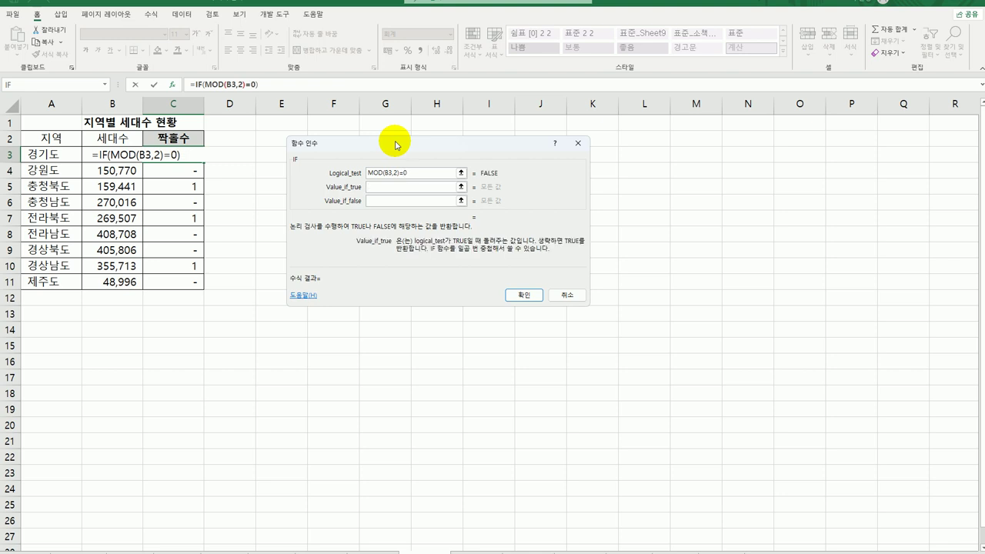
Set C3's IF function to return "짝수" when the test is true and "홀수" when false, and accept the formula
{"action": "type", "text": "짝수"}
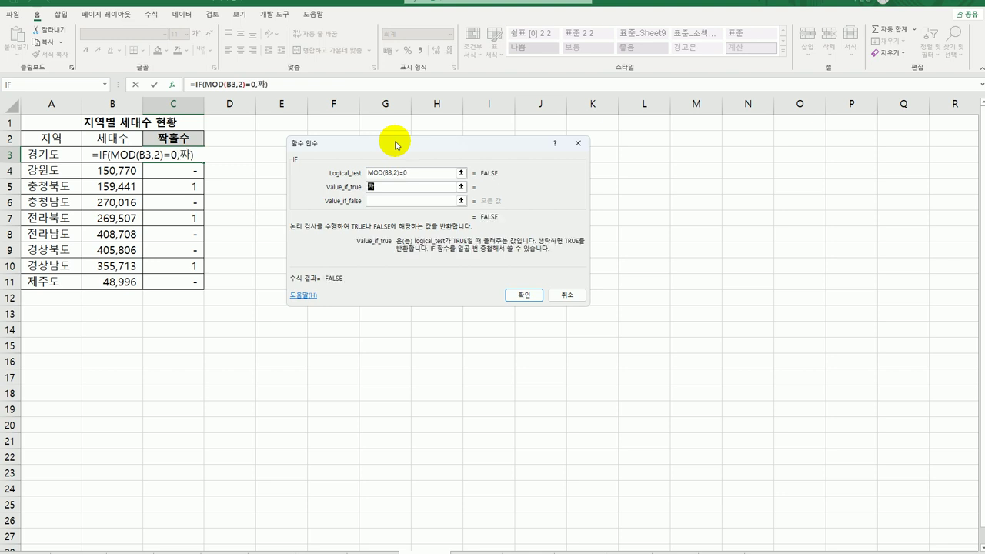
{"action": "key", "text": "Tab"}
{"action": "type", "text": "홀수"}
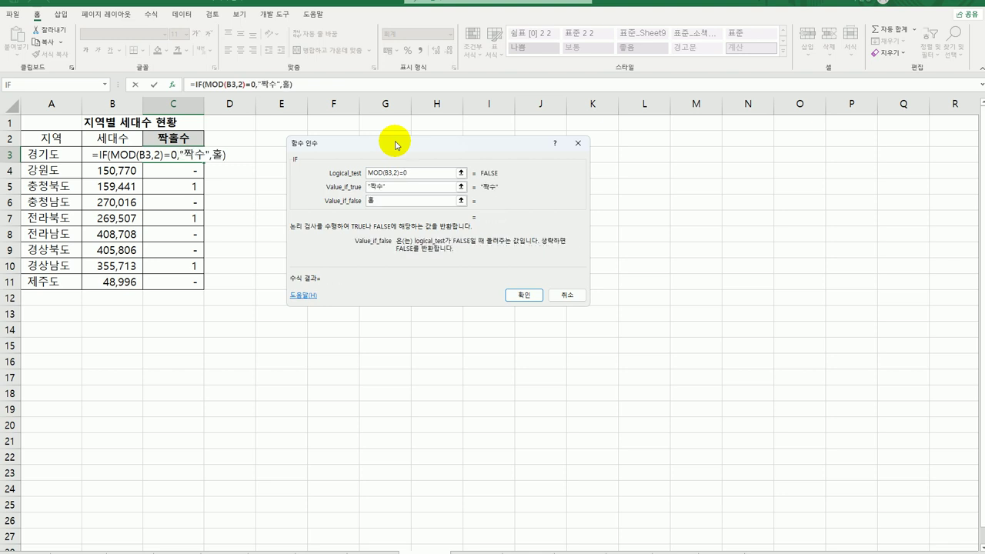
{"action": "key", "text": "Tab"}
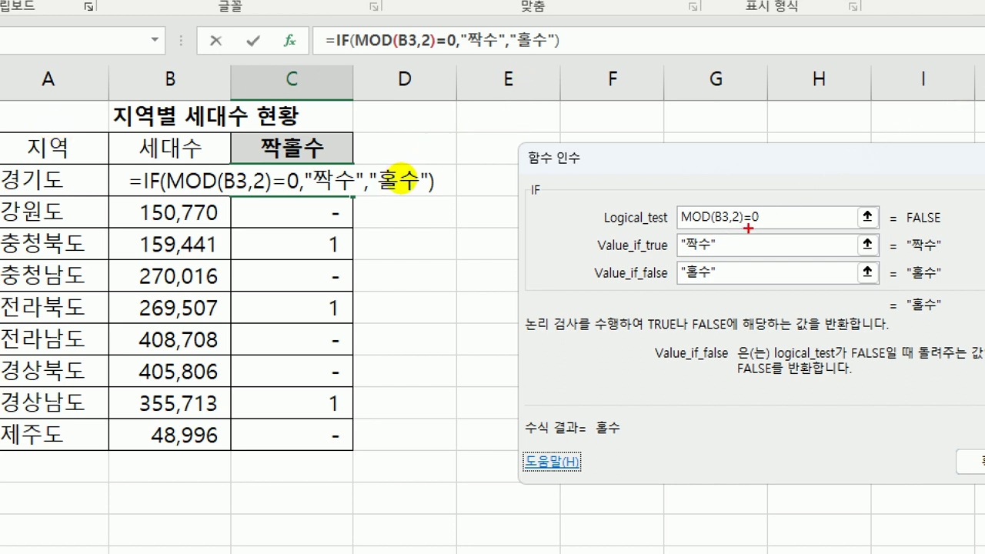
{"action": "mouse_move", "coordinate": [747, 227]}
{"action": "left_mouse_down"}
{"action": "mouse_move", "coordinate": [676, 217]}
{"action": "mouse_move", "coordinate": [739, 161]}
{"action": "mouse_move", "coordinate": [756, 226]}
{"action": "left_mouse_up"}
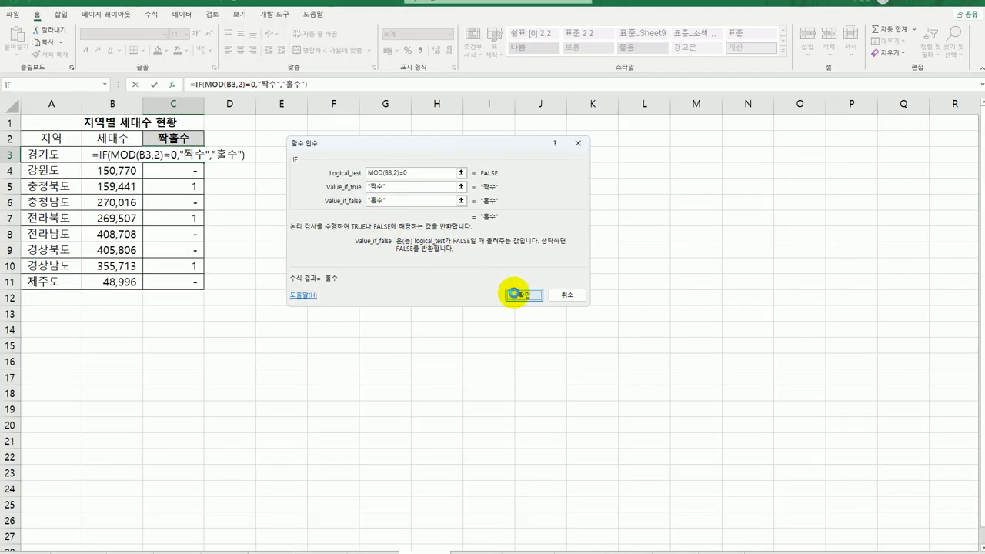
{"action": "left_click", "coordinate": [514, 293]}
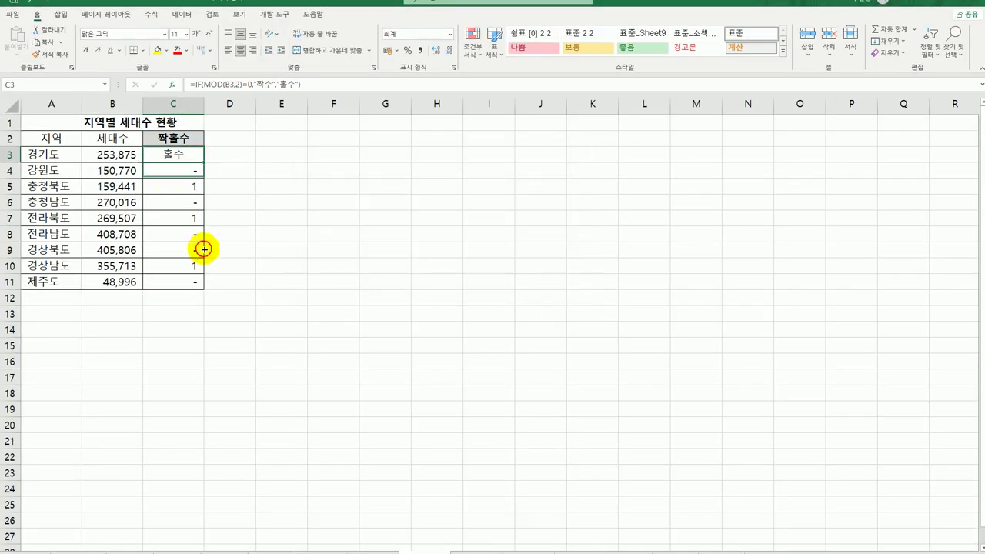
Fill C3's IF formula down the 짝홀수 column to C11 and return to cell A1
{"action": "left_click_drag", "start_coordinate": [203, 248], "coordinate": [200, 283]}
{"action": "left_click", "coordinate": [189, 280]}
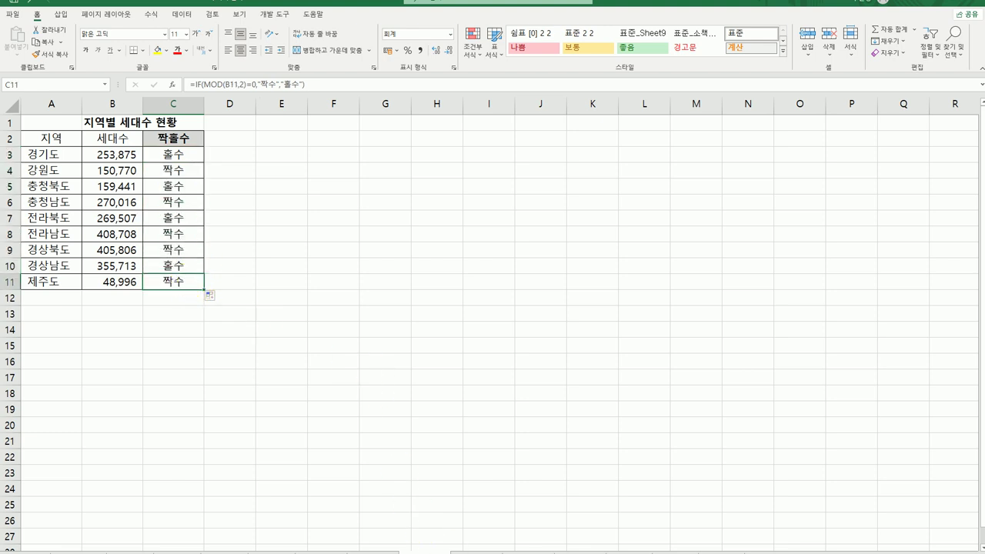
{"action": "key", "text": "ctrl+Home"}
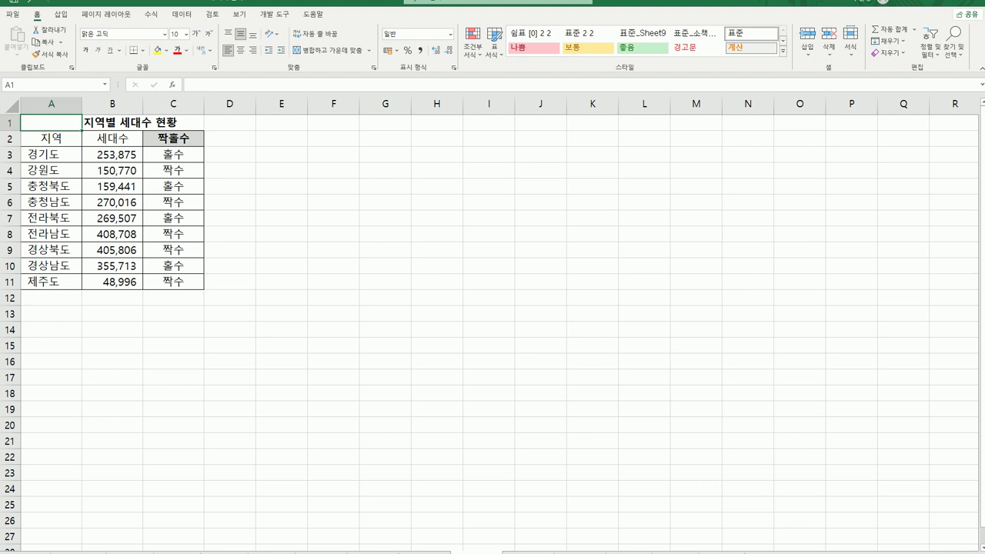
Switch to the sheet titled 차량 5부제 and select 카니발's 쉬는날 cell C4
{"action": "left_click", "coordinate": [509, 551]}
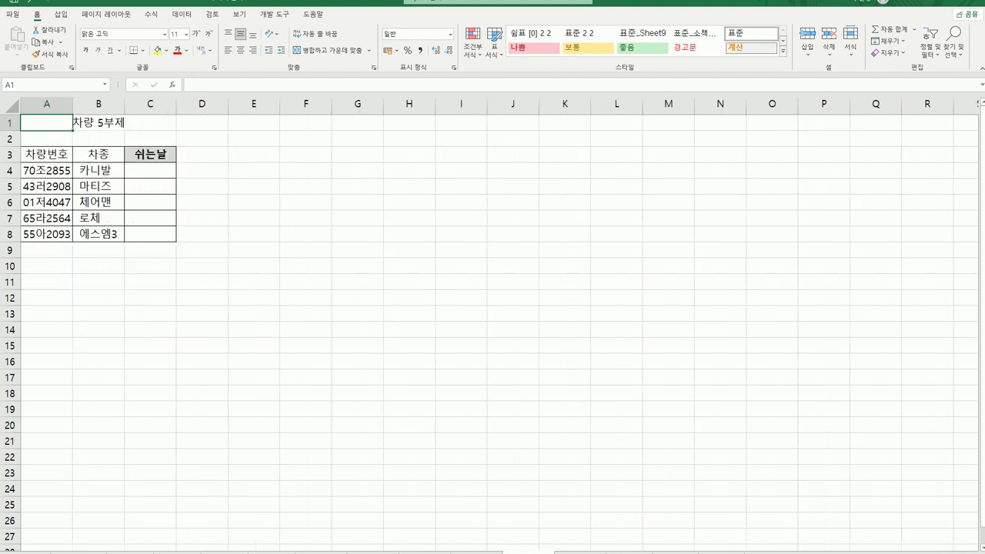
{"action": "left_click", "coordinate": [60, 169]}
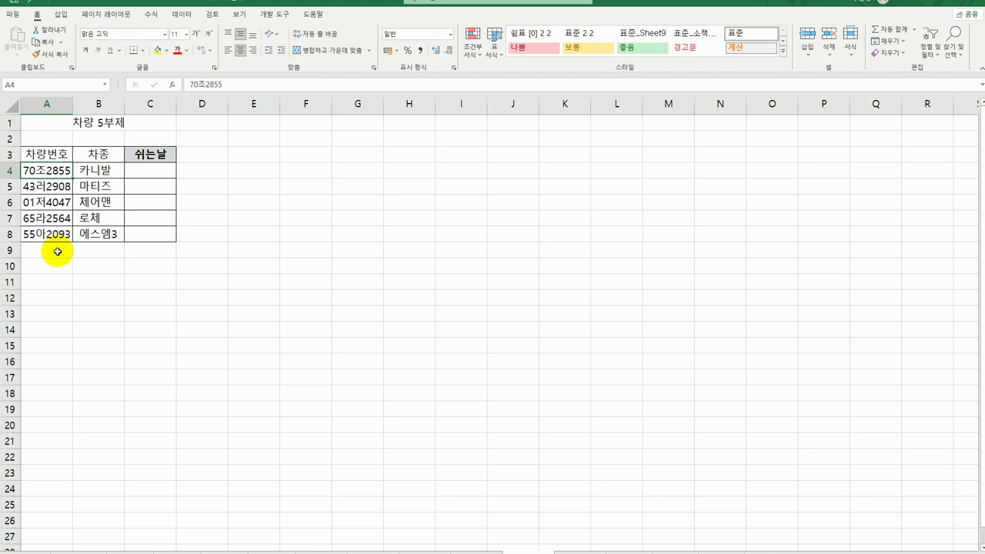
{"action": "left_click", "coordinate": [158, 174]}
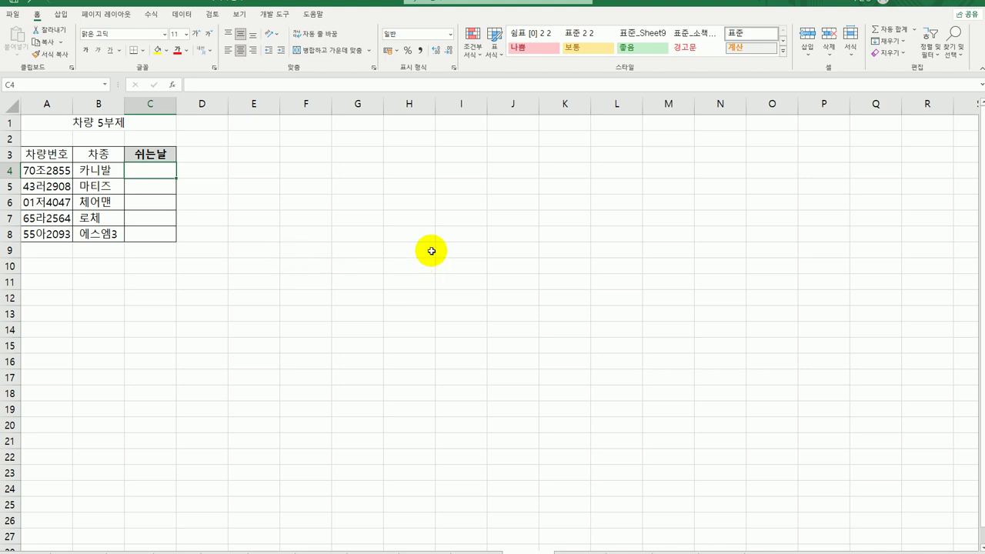
{"action": "type", "text": "=ㅡ"}
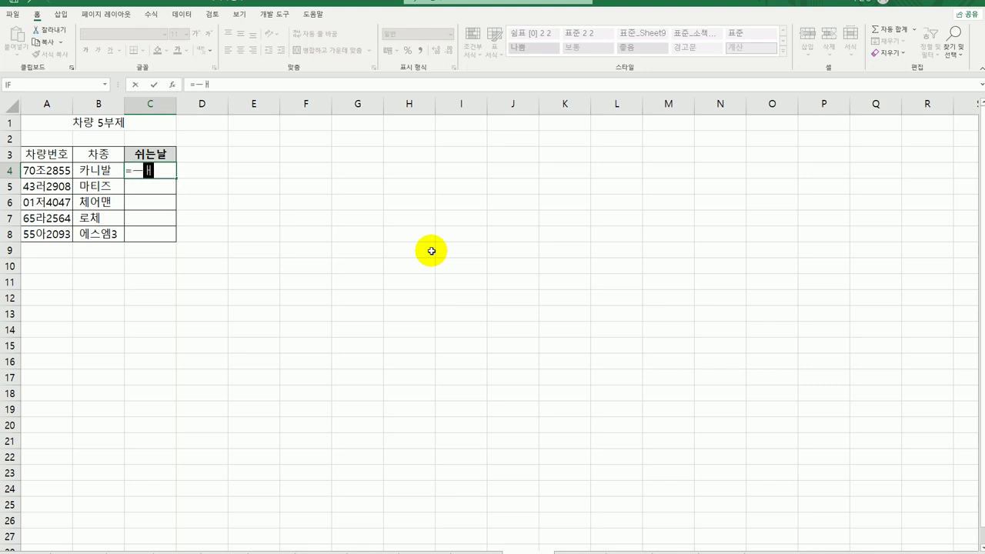
{"action": "key", "text": "BackSpace"}
{"action": "type", "text": "mod("}
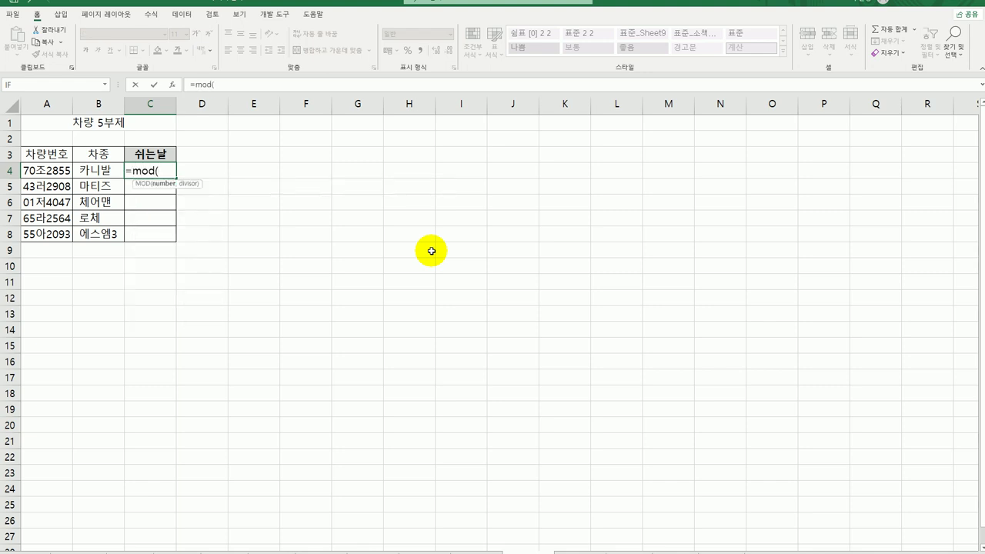
{"action": "key", "text": "Escape"}
Enter =RIGHT(A4,1) in C4 to extract the last digit of 카니발's 차량번호
{"action": "type", "text": "=ri"}
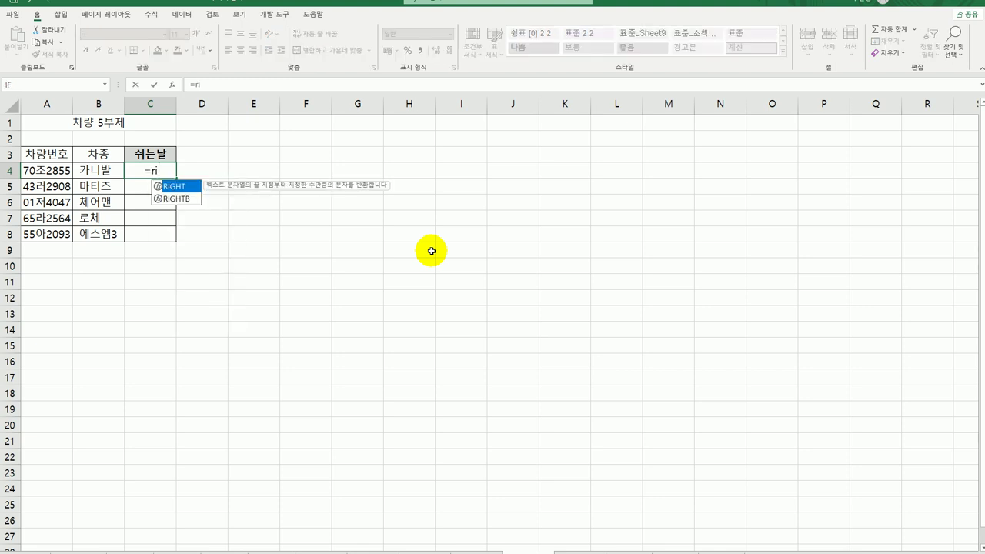
{"action": "key", "text": "Tab"}
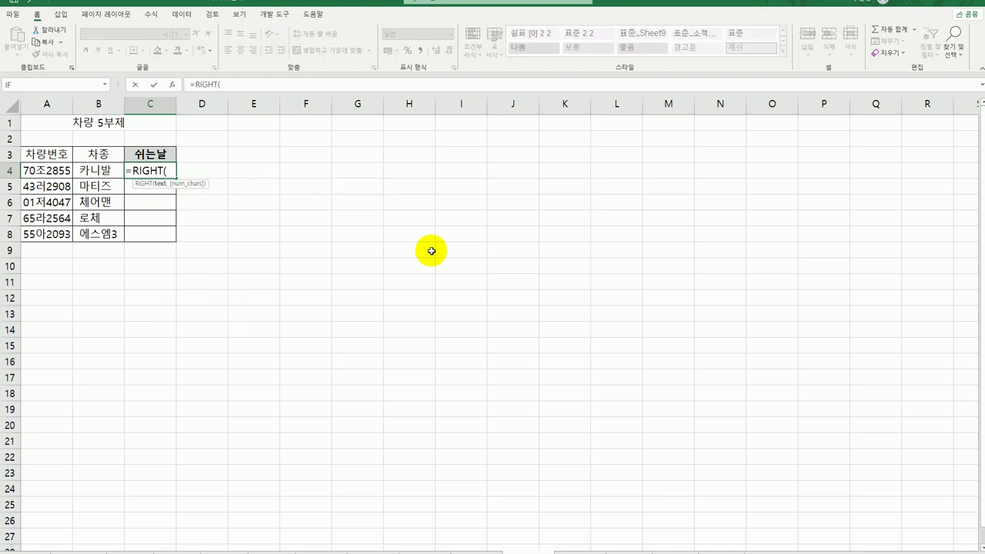
{"action": "left_click", "coordinate": [63, 171]}
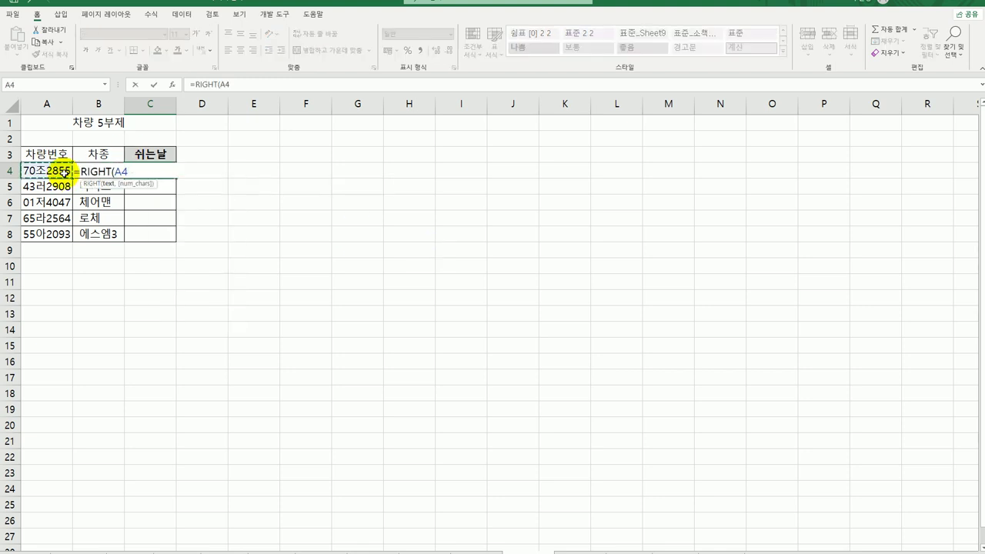
{"action": "type", "text": ",1"}
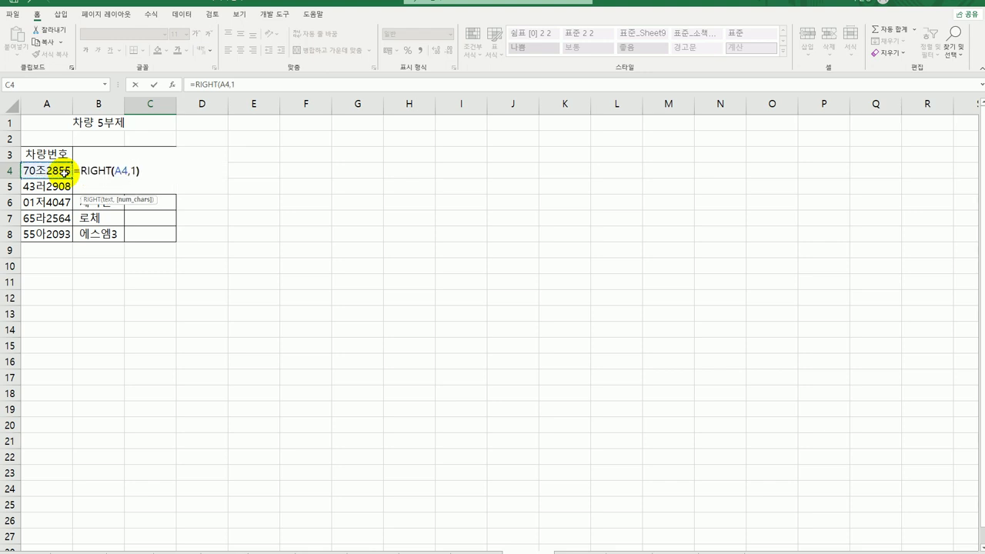
{"action": "key", "text": "Return"}
Fill C4's RIGHT formula down the 쉬는날 column to C8, then reselect C4
{"action": "left_click", "coordinate": [168, 175]}
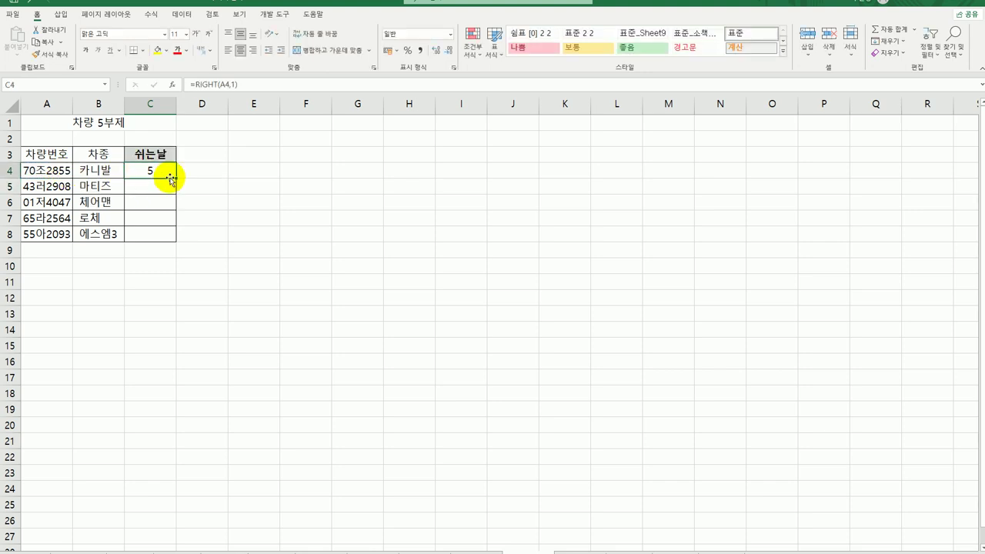
{"action": "left_click_drag", "start_coordinate": [171, 179], "coordinate": [171, 245]}
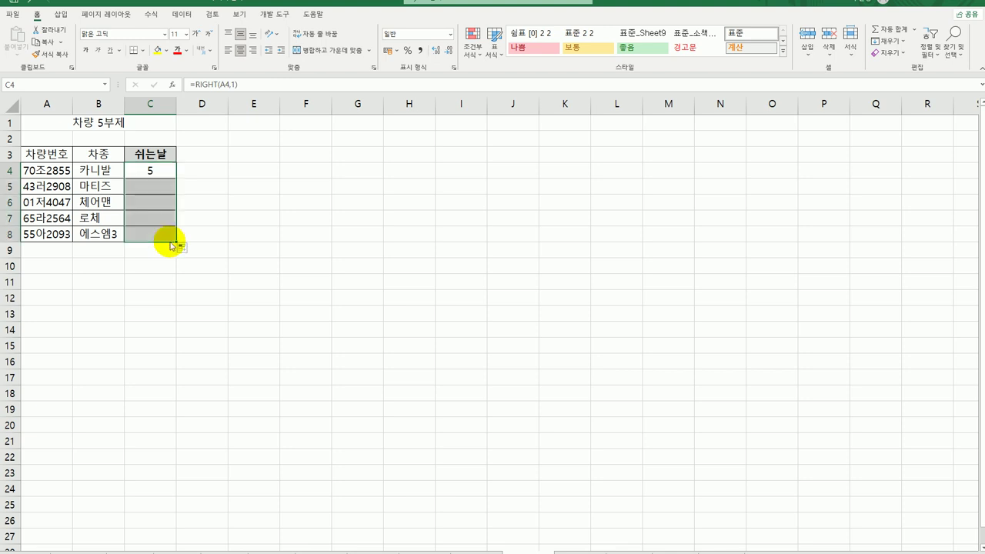
{"action": "left_click", "coordinate": [150, 168]}
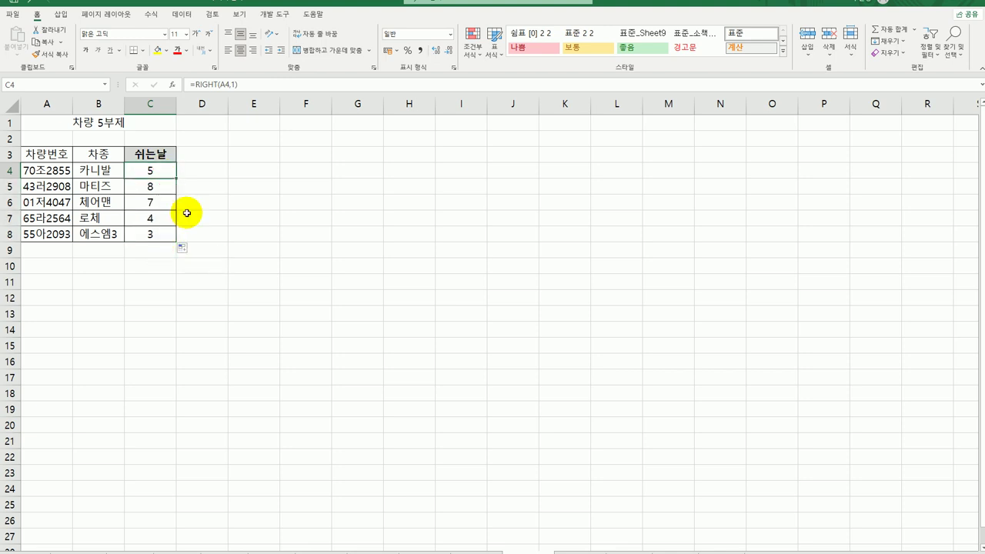
Wrap C4's RIGHT formula in a MOD function with divisor 5 and fill it down to C8
{"action": "double_click", "coordinate": [150, 169]}
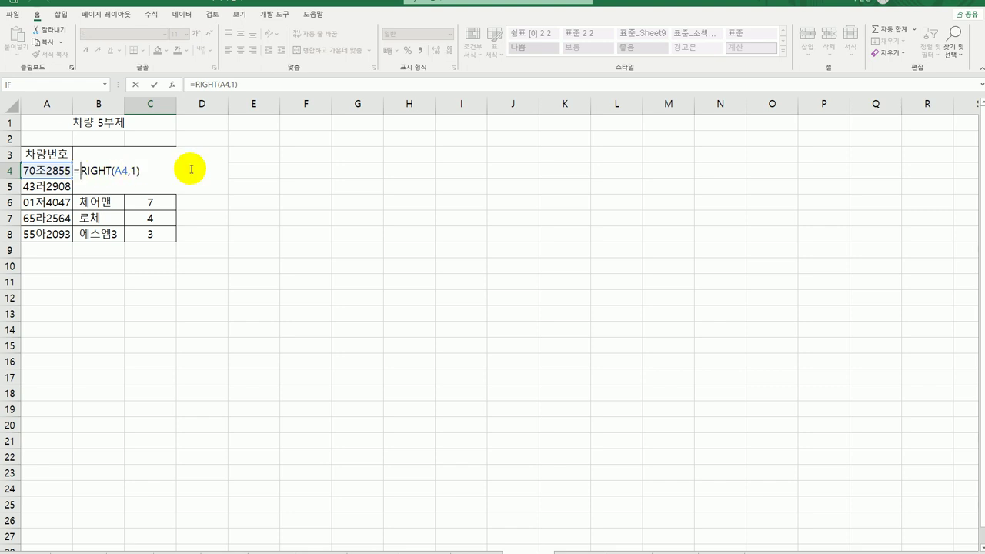
{"action": "type", "text": "mod("}
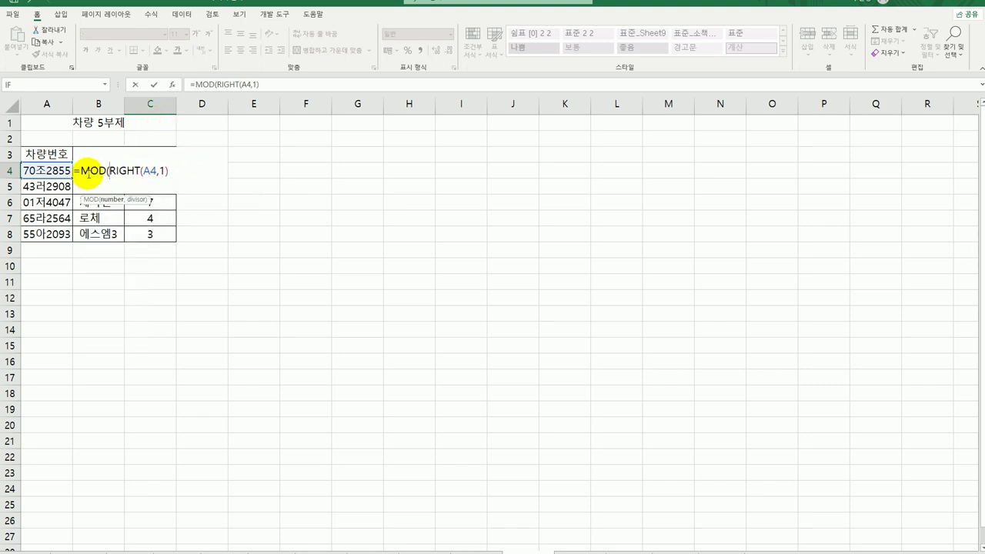
{"action": "left_click", "coordinate": [172, 84]}
{"action": "left_click", "coordinate": [376, 196]}
{"action": "type", "text": "5"}
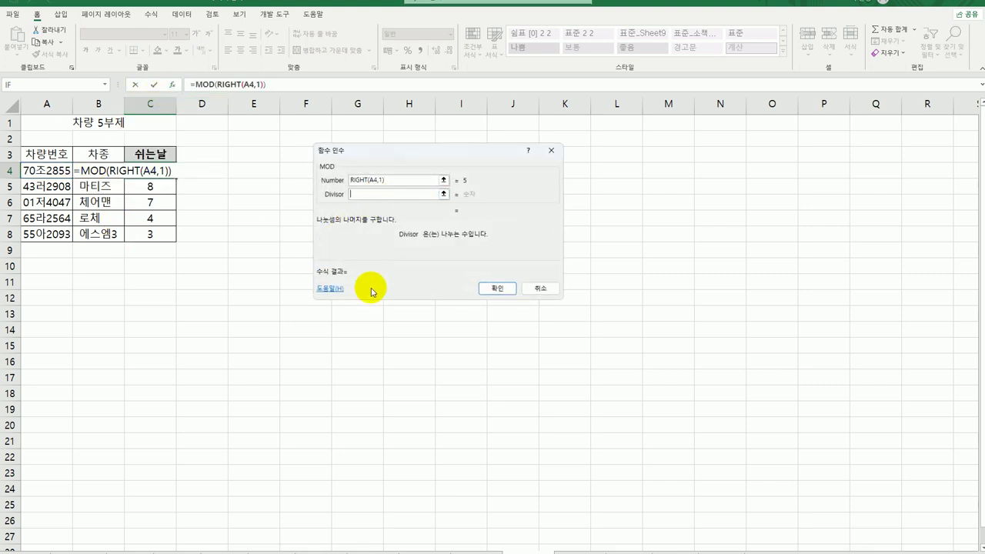
{"action": "left_click", "coordinate": [496, 288]}
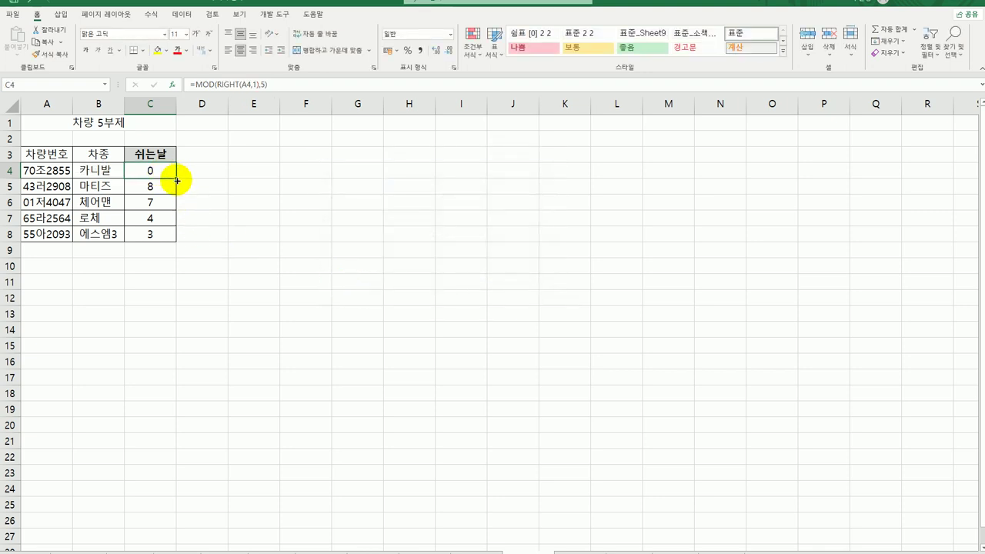
{"action": "left_click_drag", "start_coordinate": [176, 176], "coordinate": [163, 235]}
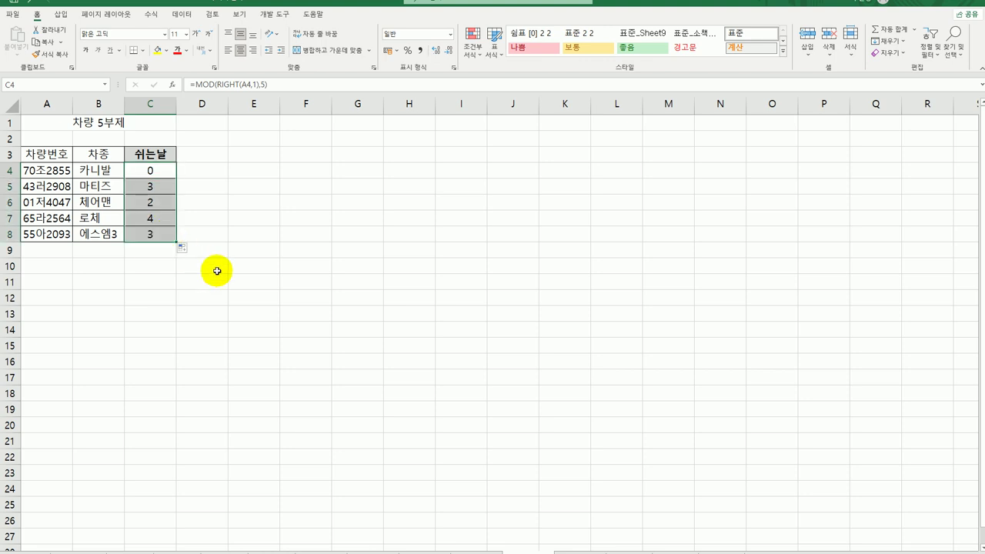
Wrap C4's MOD formula in an IF function with logical test MOD(RIGHT(A4,1),5)=1 and "월" as the true value
{"action": "double_click", "coordinate": [154, 170]}
{"action": "left_click", "coordinate": [81, 170]}
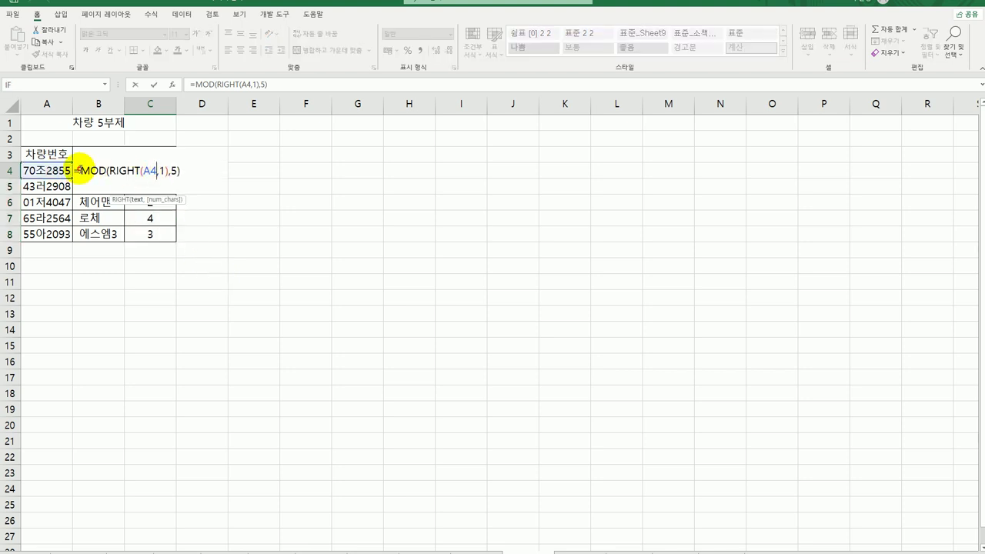
{"action": "type", "text": "if"}
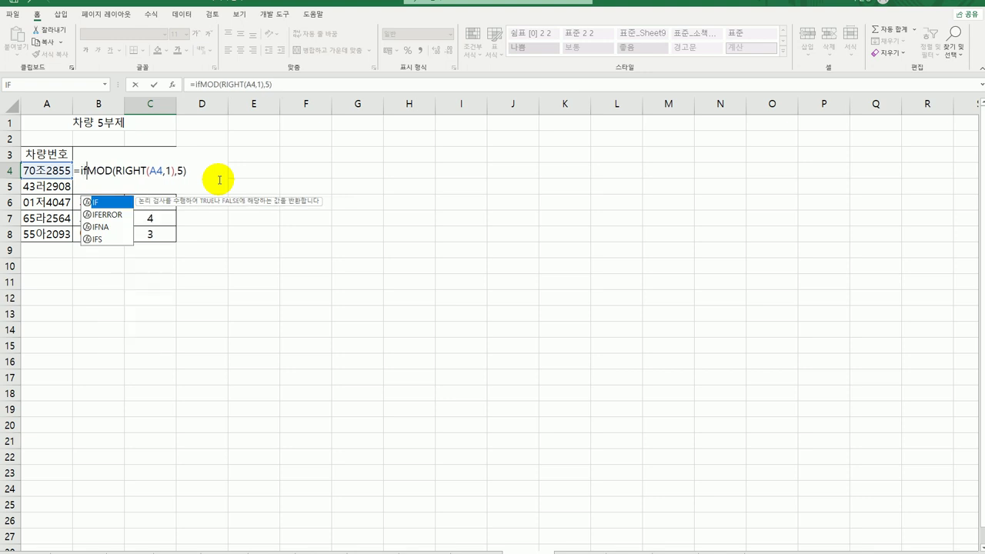
{"action": "key", "text": "Tab"}
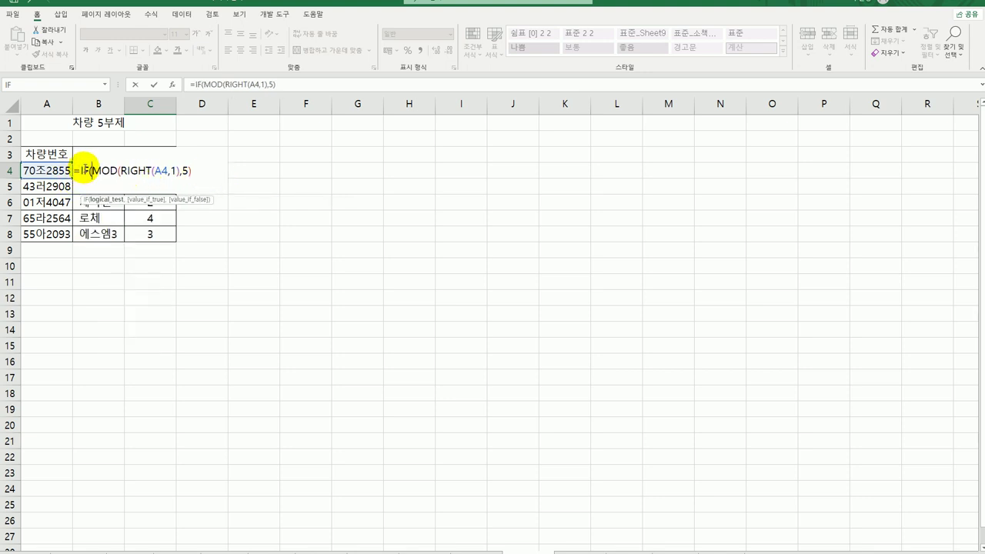
{"action": "left_click", "coordinate": [171, 83]}
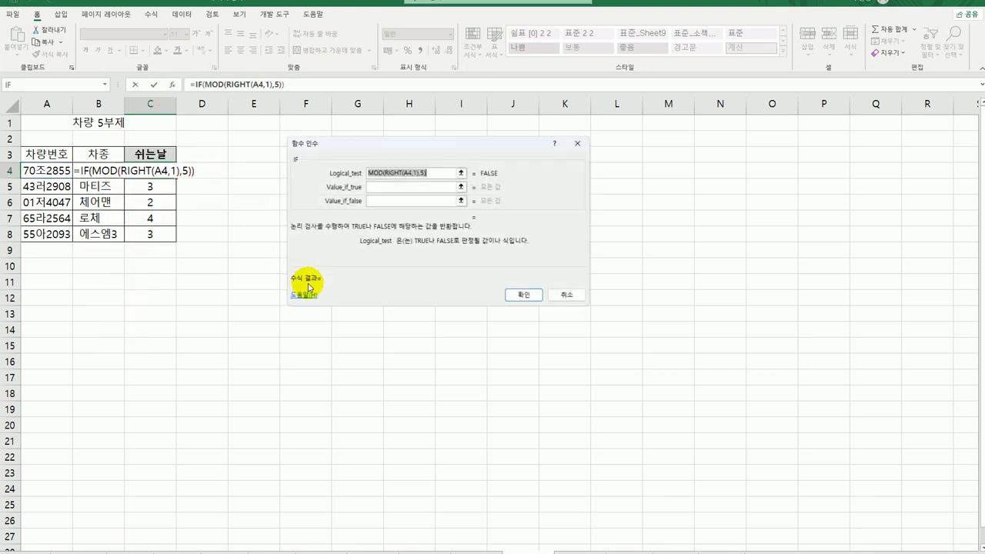
{"action": "left_click", "coordinate": [431, 173]}
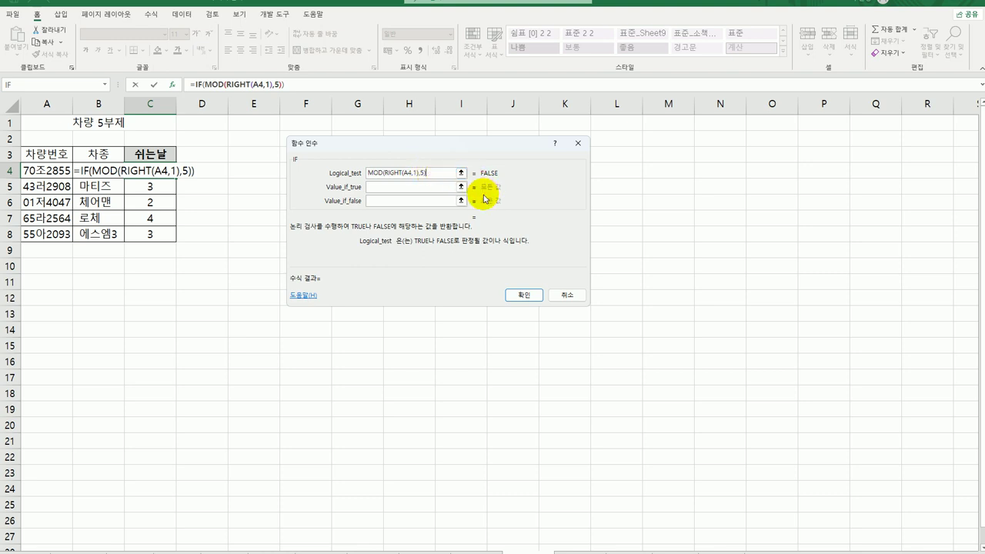
{"action": "type", "text": "=1"}
{"action": "left_click", "coordinate": [391, 187]}
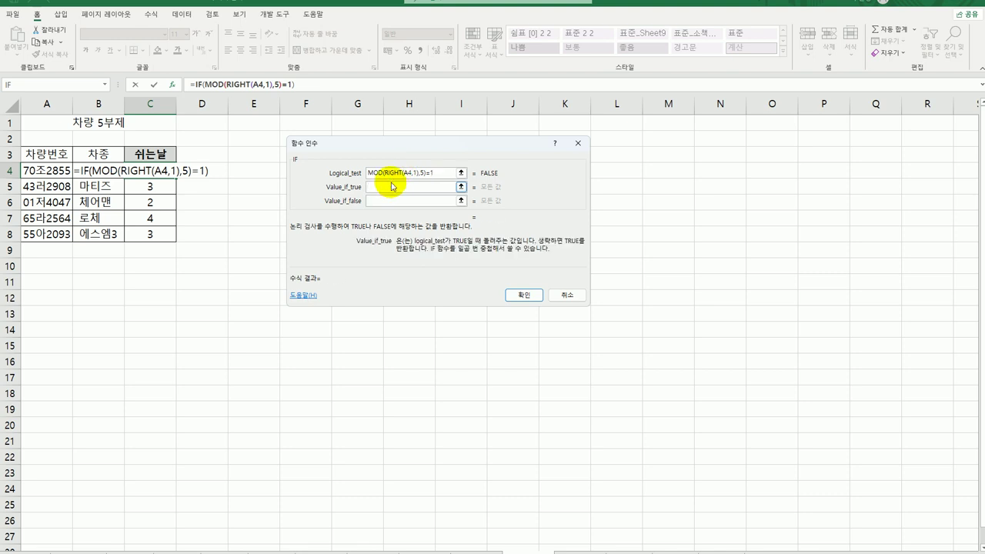
{"action": "type", "text": "월"}
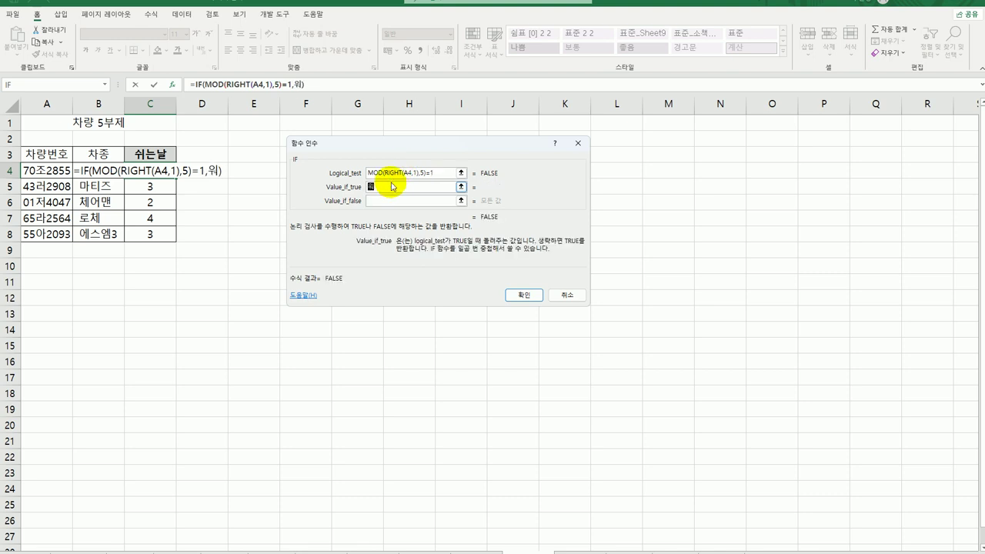
Nest an IF in C4's false value with logical test MOD(RIGHT(A4,1),5)=2 and "화" as the true value, reusing the copied test
{"action": "left_click", "coordinate": [381, 201]}
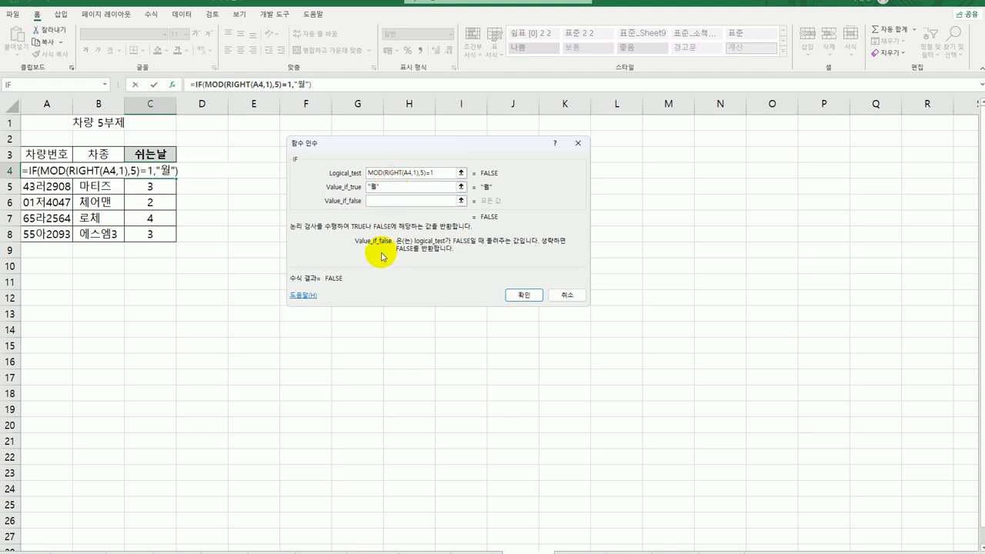
{"action": "left_click_drag", "start_coordinate": [433, 173], "coordinate": [345, 175]}
{"action": "key", "text": "ctrl+c"}
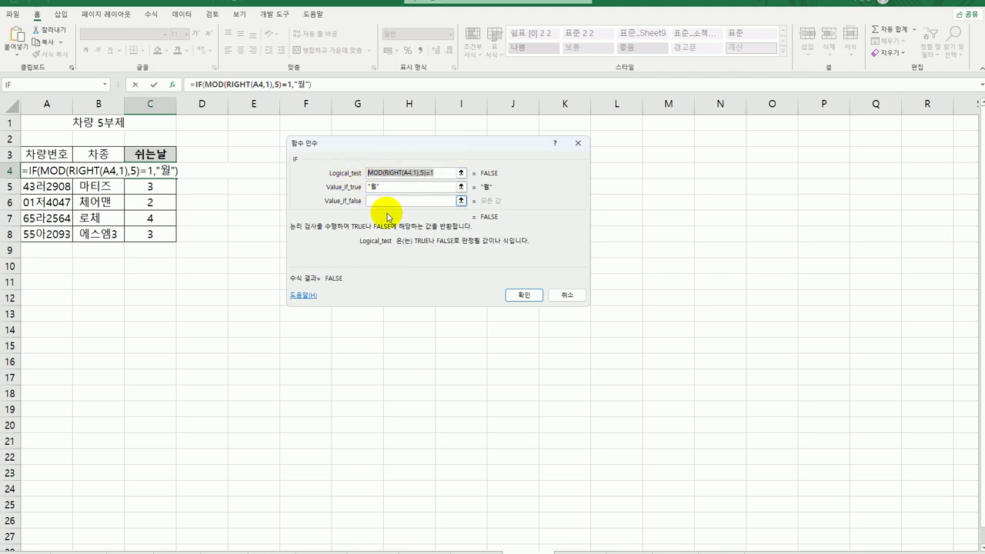
{"action": "left_click", "coordinate": [387, 200]}
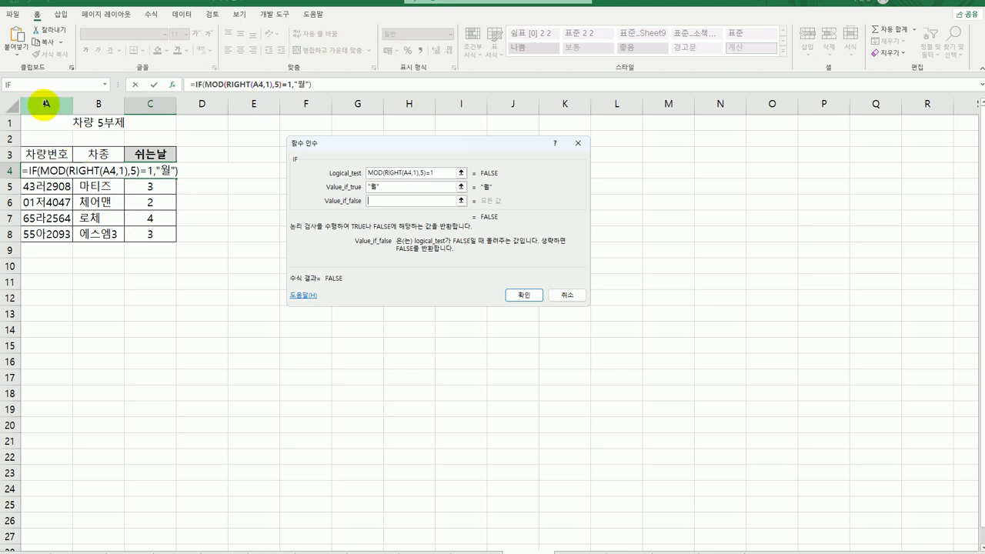
{"action": "left_click", "coordinate": [23, 84]}
{"action": "key", "text": "ctrl+v"}
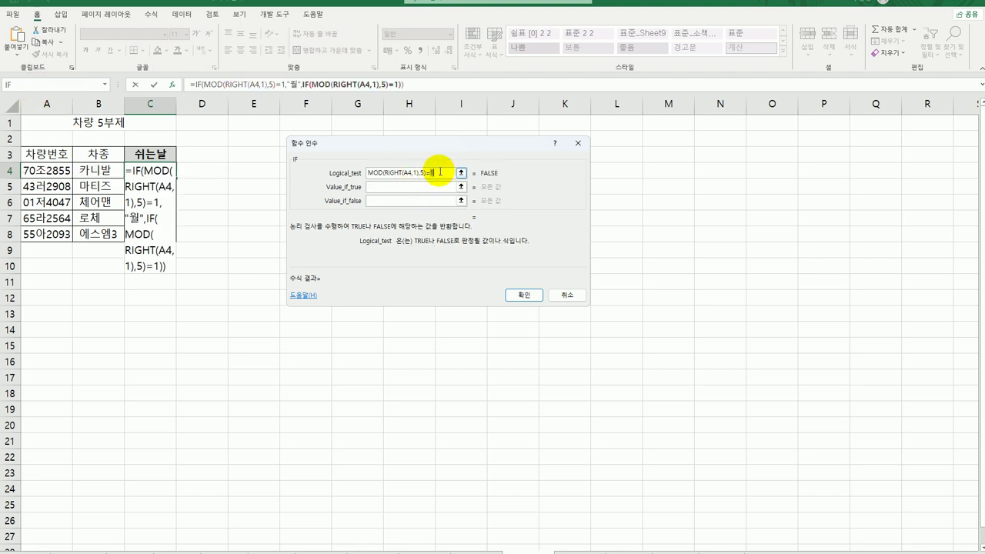
{"action": "type", "text": "2"}
{"action": "left_click", "coordinate": [416, 186]}
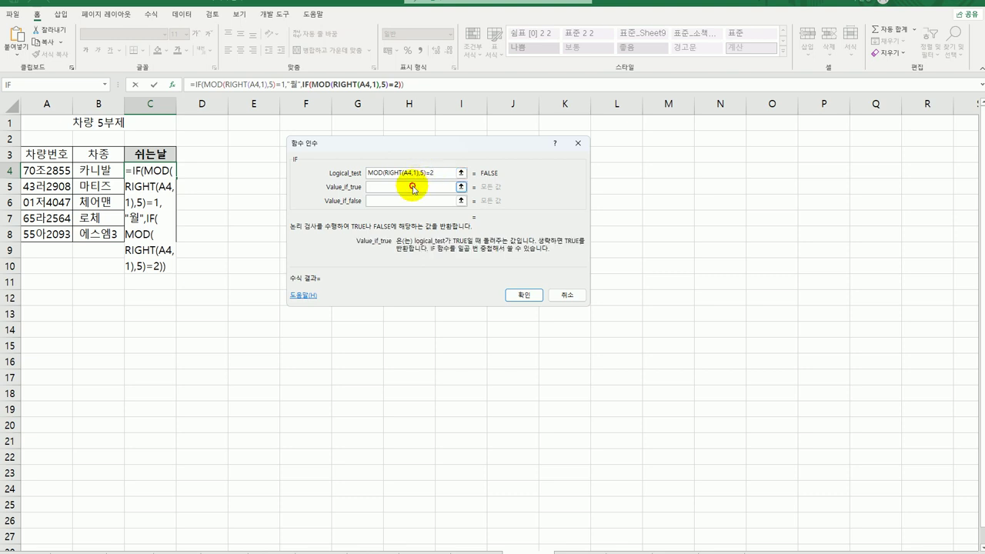
{"action": "type", "text": "화"}
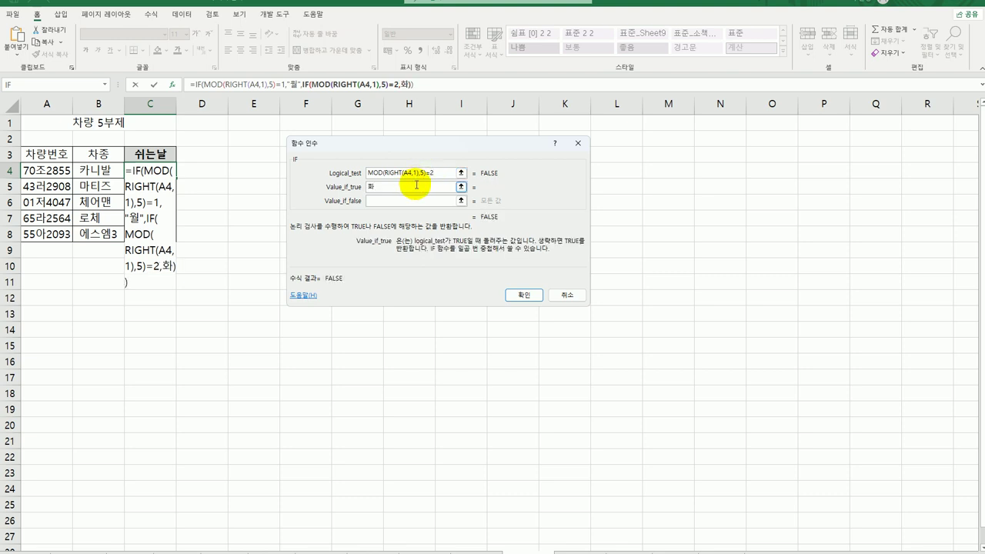
{"action": "key", "text": "Tab"}
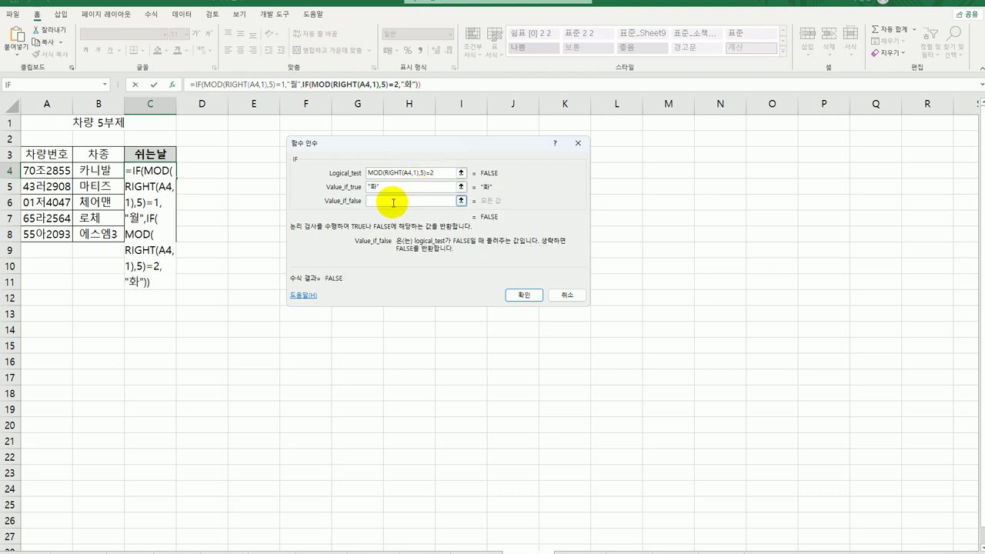
Nest a third IF in the false value with logical test MOD(RIGHT(A4,1),5)=3 and "수" as the true value
{"action": "left_click", "coordinate": [39, 85]}
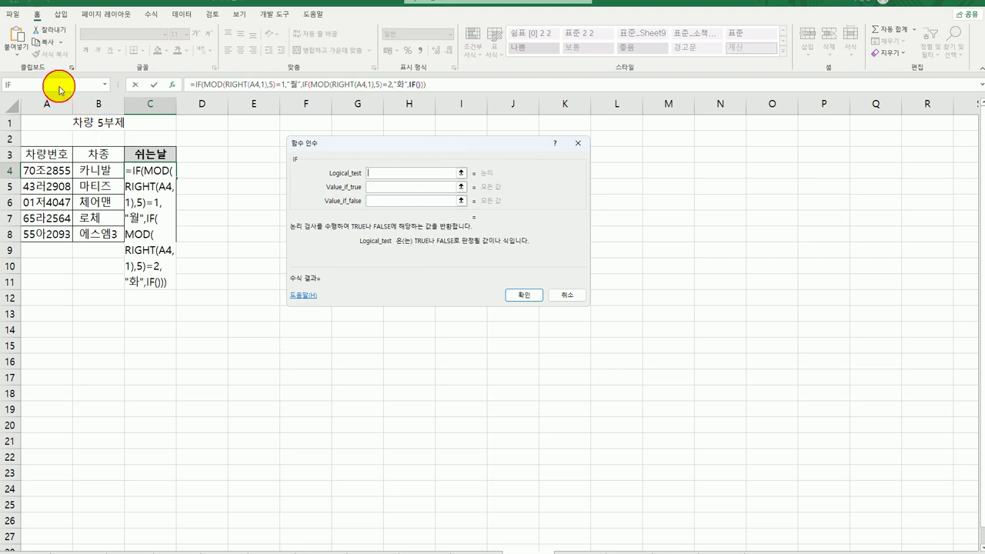
{"action": "key", "text": "ctrl+v"}
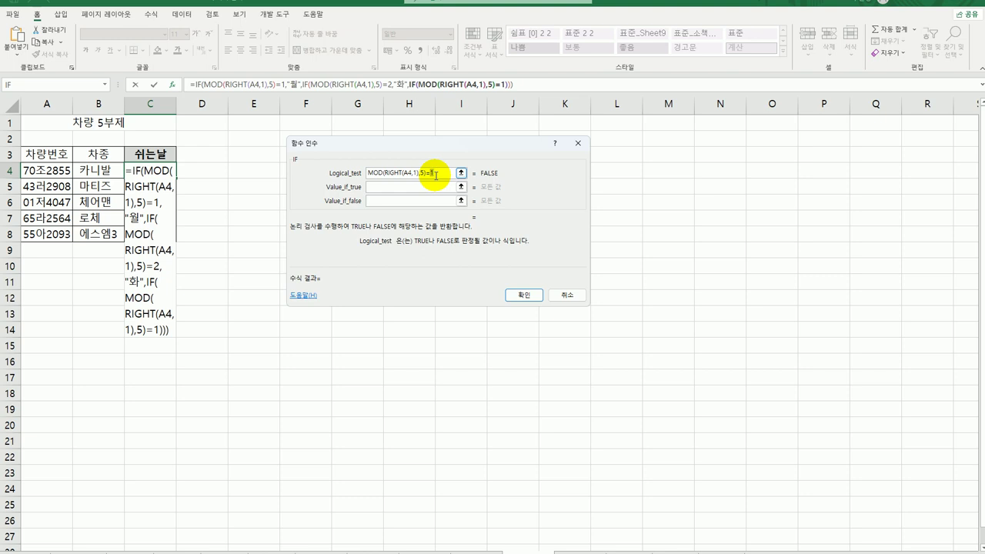
{"action": "type", "text": "3"}
{"action": "left_click", "coordinate": [434, 185]}
{"action": "type", "text": "ㅅ"}
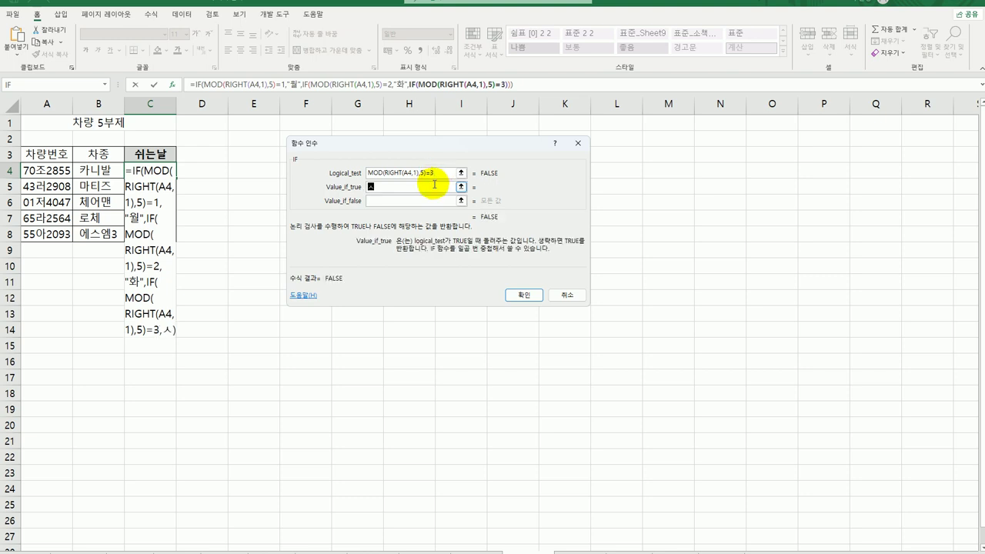
{"action": "type", "text": "ㅜ"}
{"action": "key", "text": "Tab"}
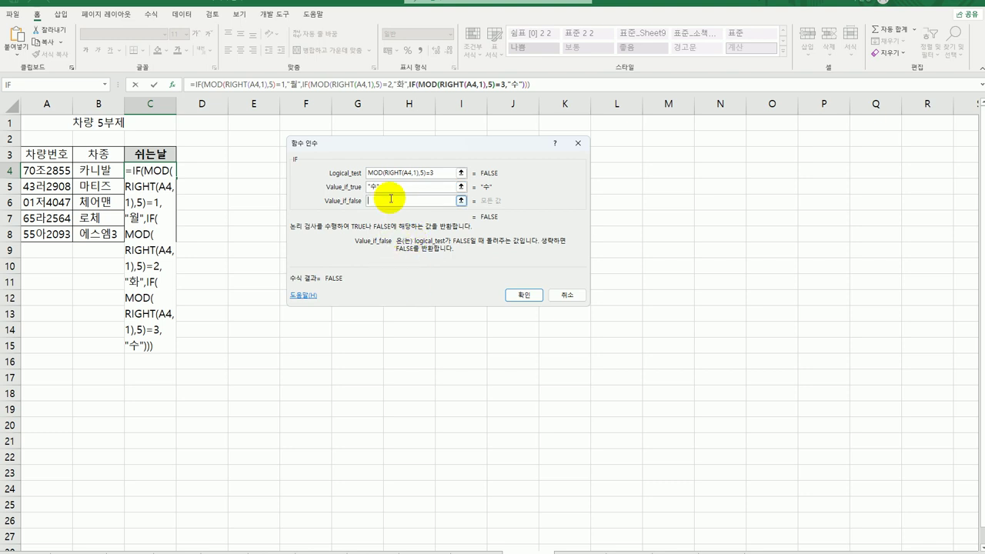
Nest a fourth IF with logical test MOD(RIGHT(A4,1),5)=4, "목" as the true value and "금" as the false value
{"action": "left_click", "coordinate": [35, 84]}
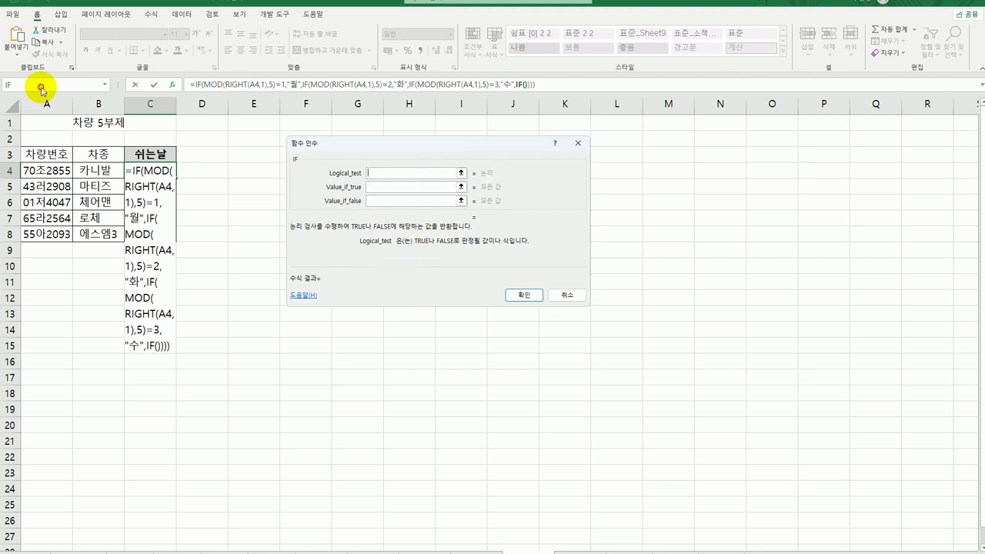
{"action": "key", "text": "ctrl+v"}
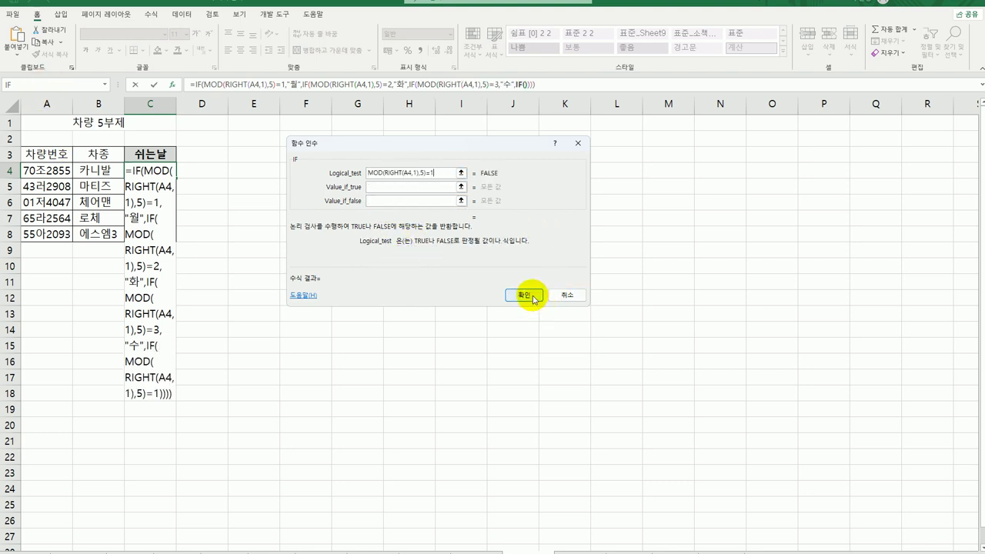
{"action": "left_click_drag", "start_coordinate": [431, 173], "coordinate": [440, 173]}
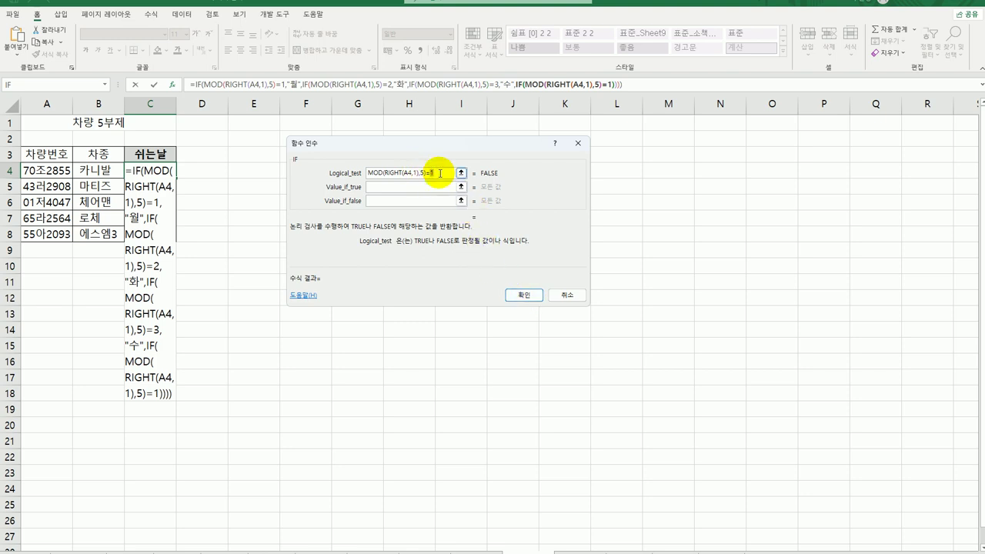
{"action": "type", "text": "4"}
{"action": "left_click", "coordinate": [433, 187]}
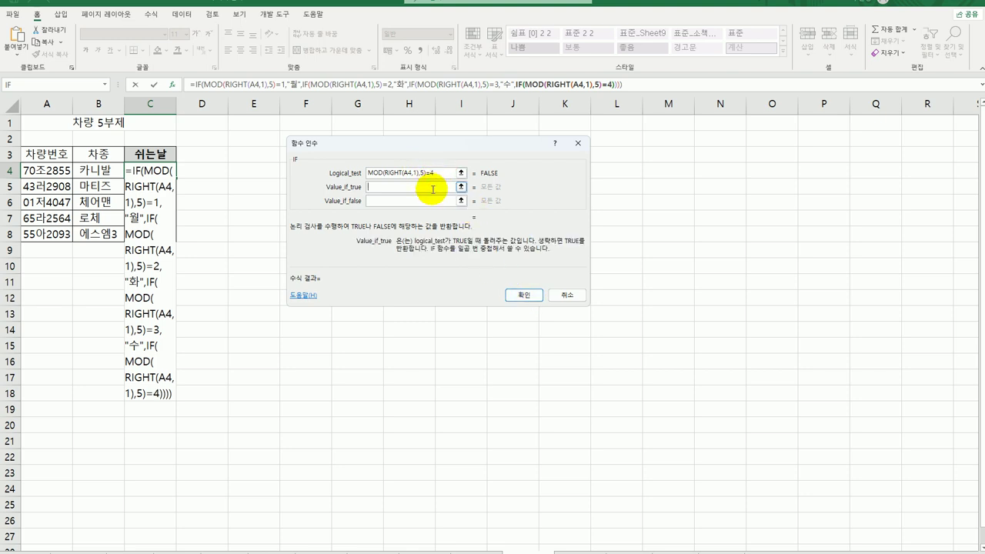
{"action": "type", "text": "목"}
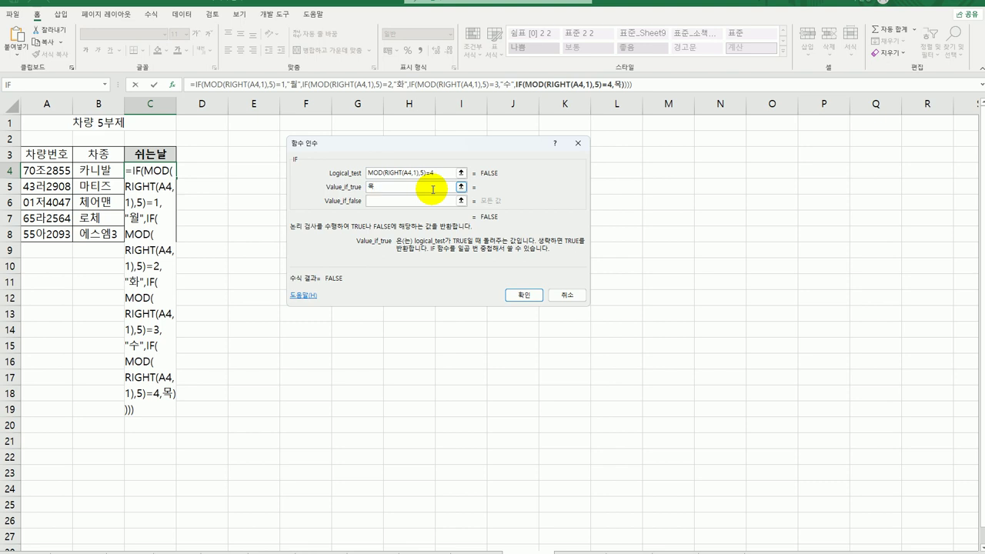
{"action": "key", "text": "Tab"}
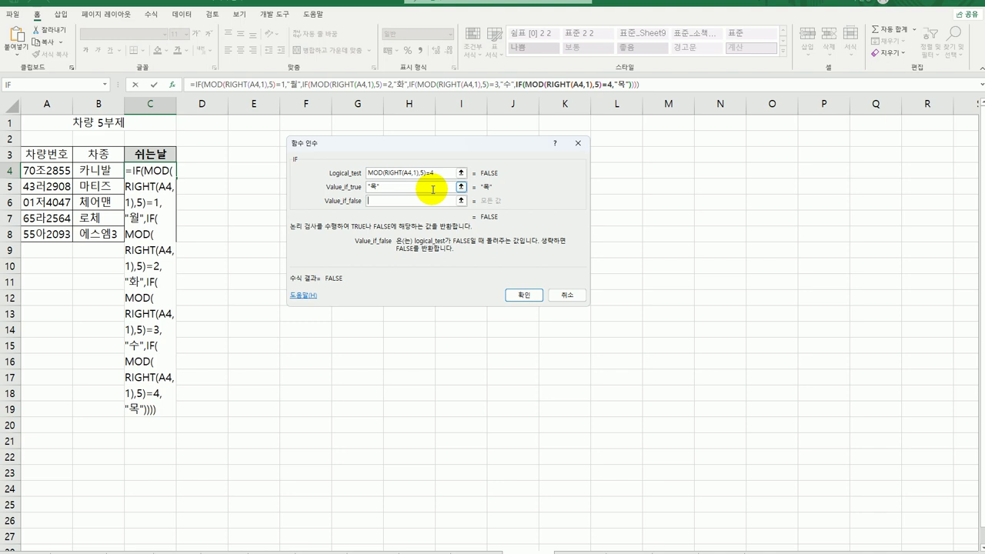
{"action": "type", "text": "금"}
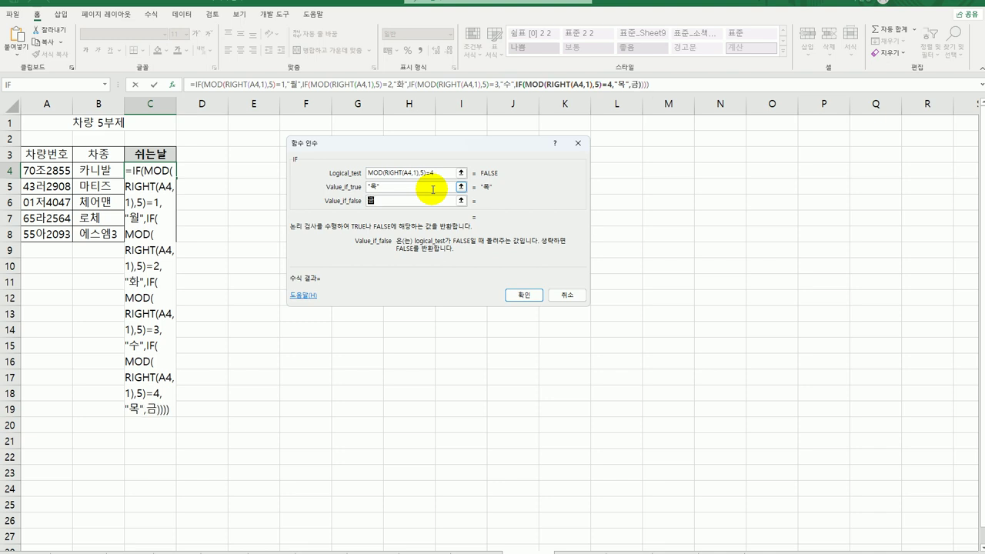
{"action": "key", "text": "Tab"}
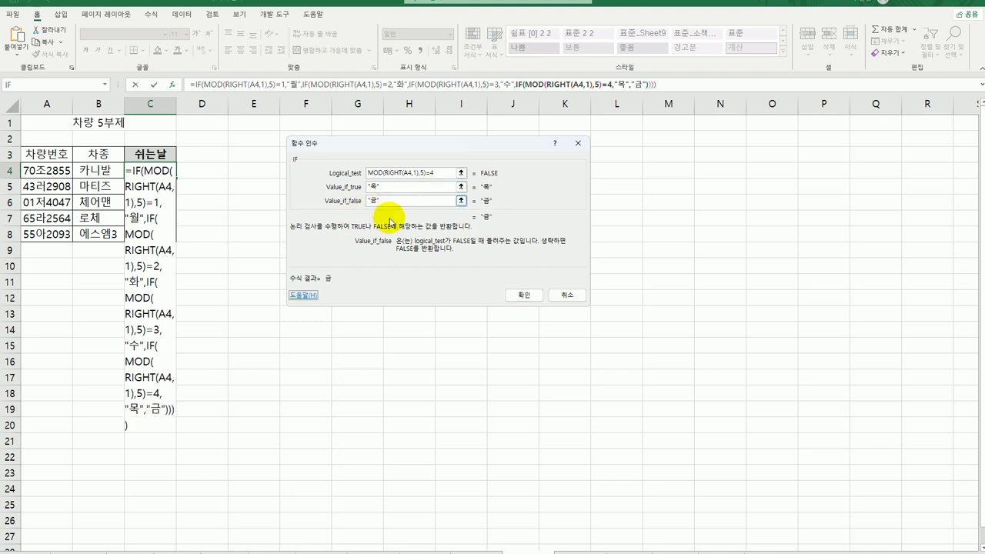
Confirm C4's nested IF formula, fill it down the 쉬는날 column to C8, and select C8 to check it
{"action": "left_click", "coordinate": [510, 292]}
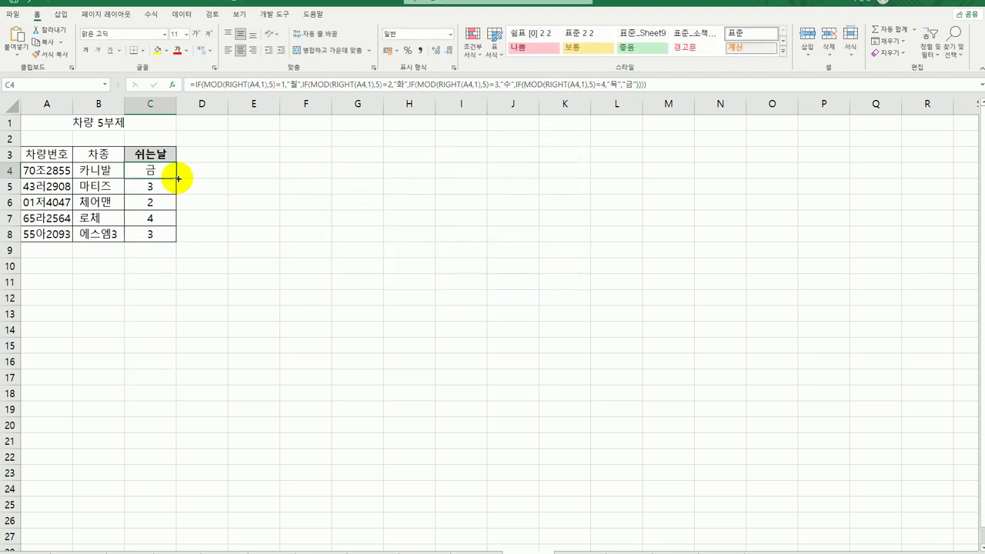
{"action": "left_click_drag", "start_coordinate": [178, 179], "coordinate": [171, 243]}
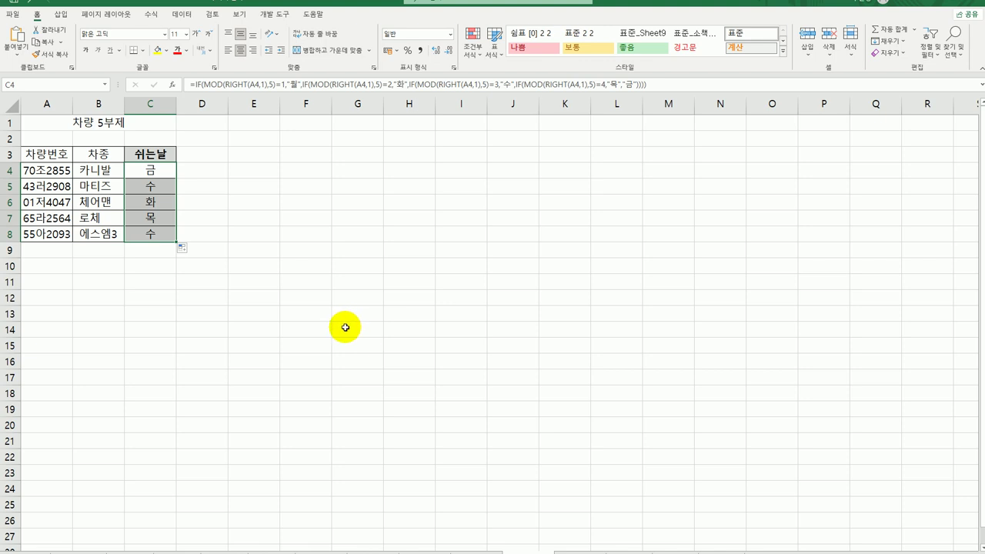
{"action": "left_click", "coordinate": [153, 235]}
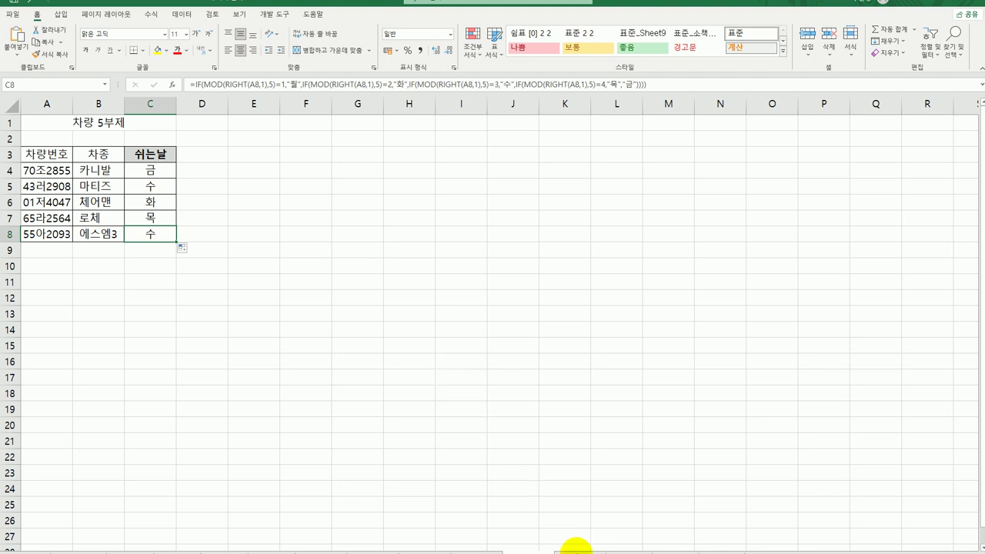
Switch to the sheet with the 불쾌지수 table and enter =(B3+C3)*0.72+40.6 in D3 for 08월 15일
{"action": "left_click", "coordinate": [575, 548]}
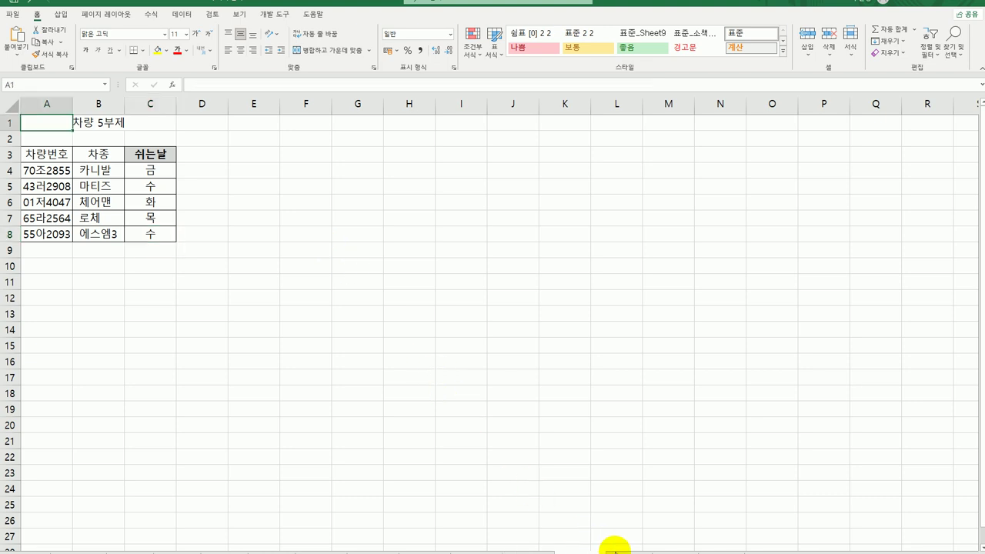
{"action": "left_click", "coordinate": [611, 547]}
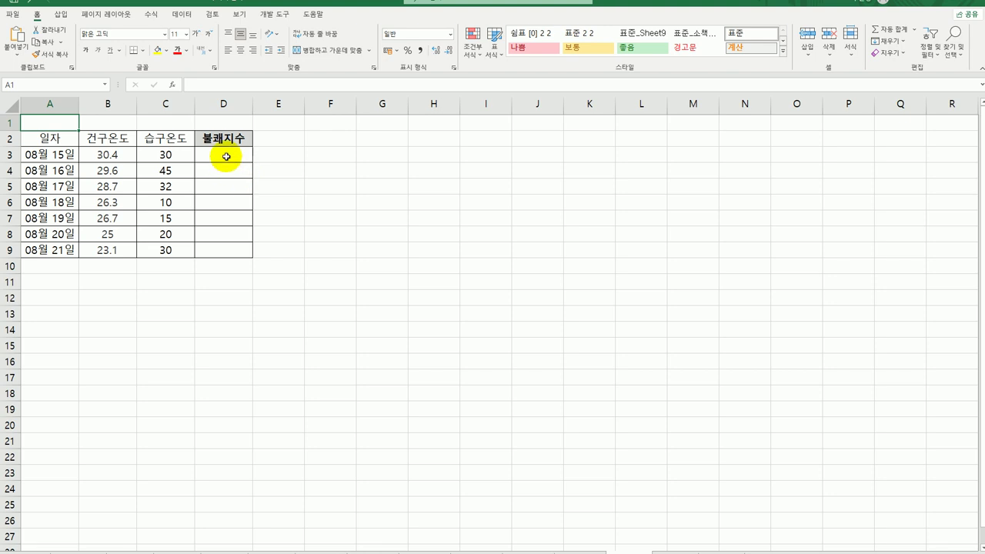
{"action": "left_click", "coordinate": [226, 157]}
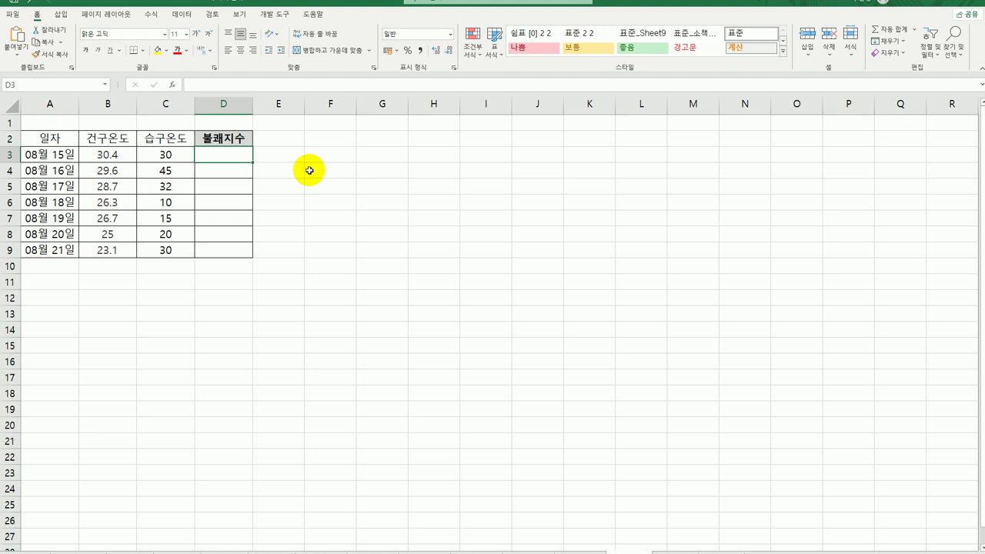
{"action": "type", "text": "="}
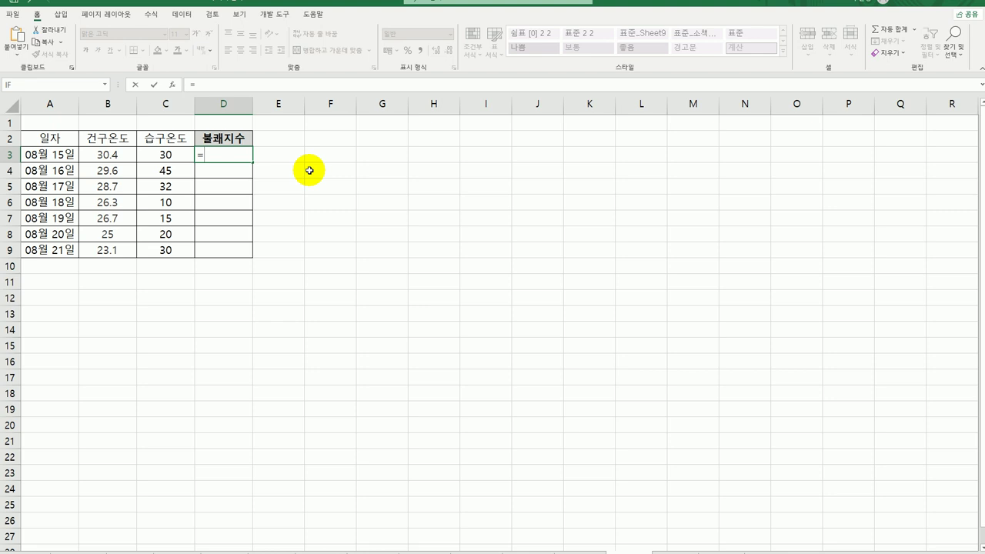
{"action": "type", "text": "("}
{"action": "key", "text": "Left"}
{"action": "key", "text": "Left"}
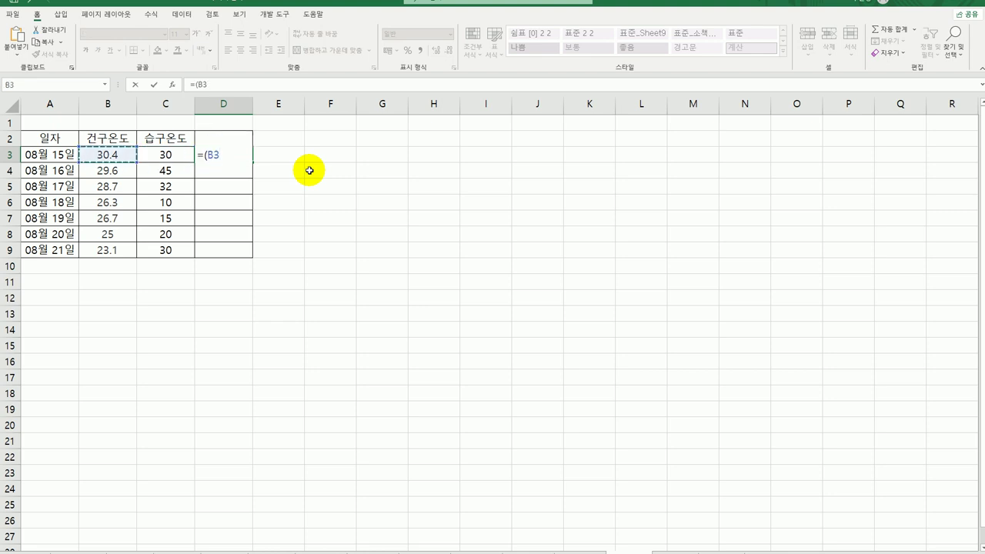
{"action": "type", "text": "+"}
{"action": "key", "text": "Left"}
{"action": "type", "text": ")"}
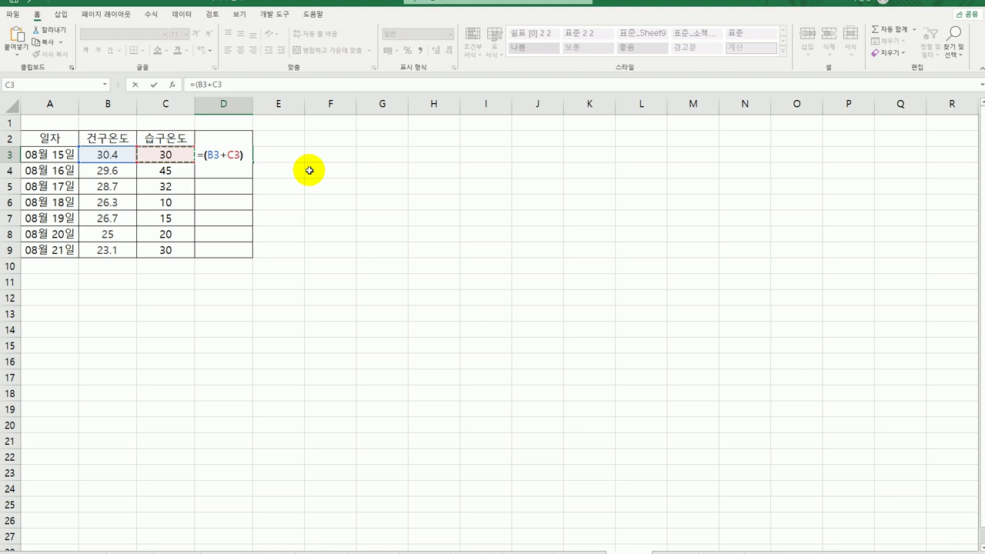
{"action": "type", "text": "*0."}
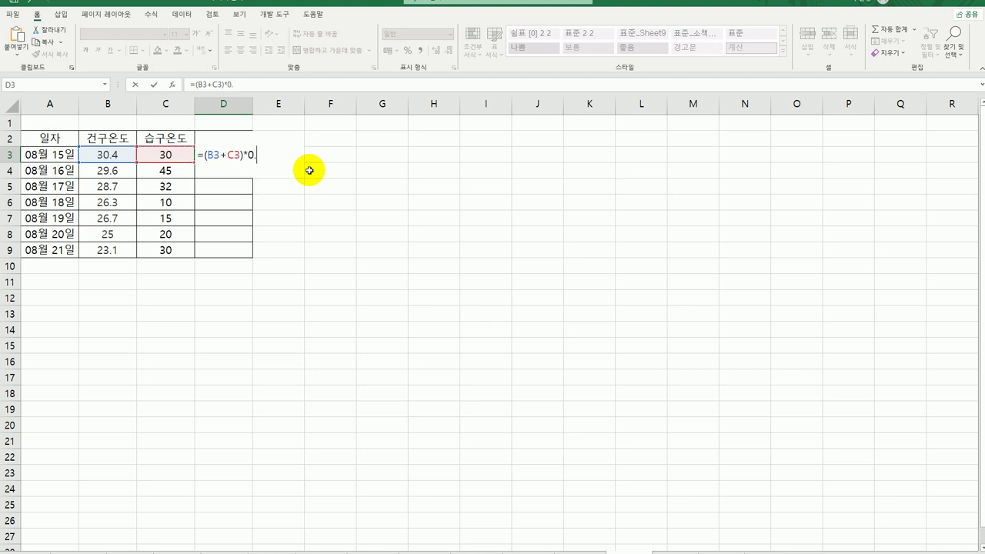
{"action": "type", "text": "72+40.6"}
{"action": "key", "text": "Return"}
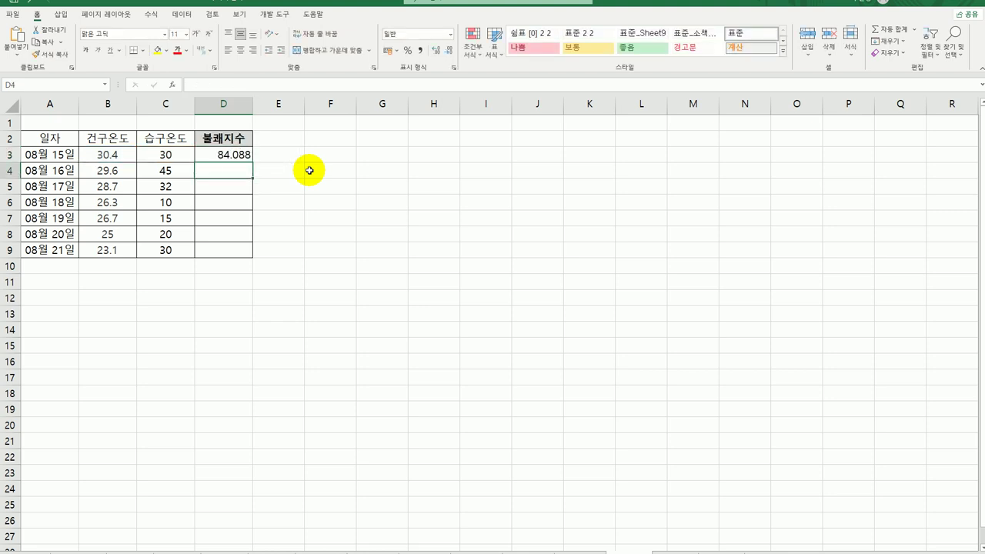
Fill D3's formula down the 불쾌지수 column to D9
{"action": "left_click", "coordinate": [231, 154]}
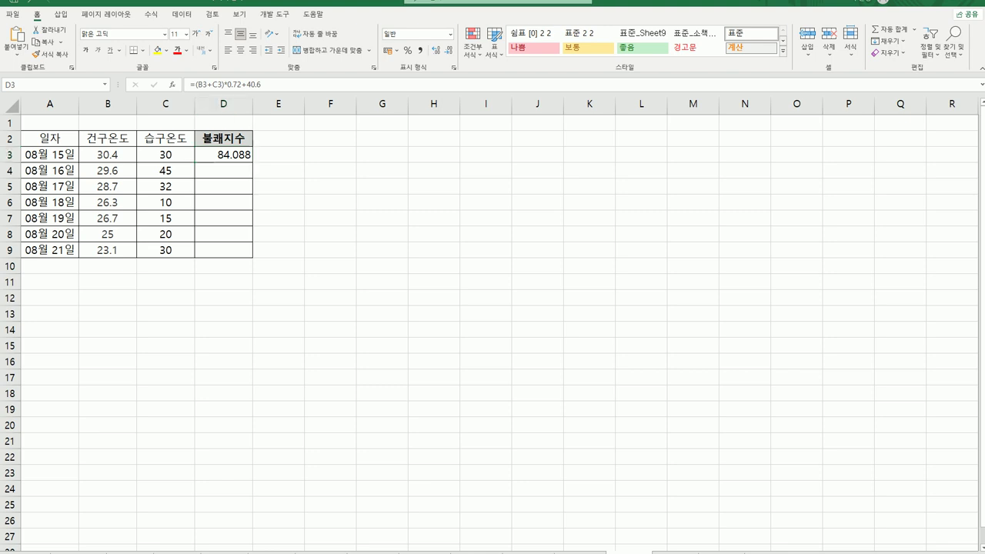
{"action": "left_click", "coordinate": [230, 154]}
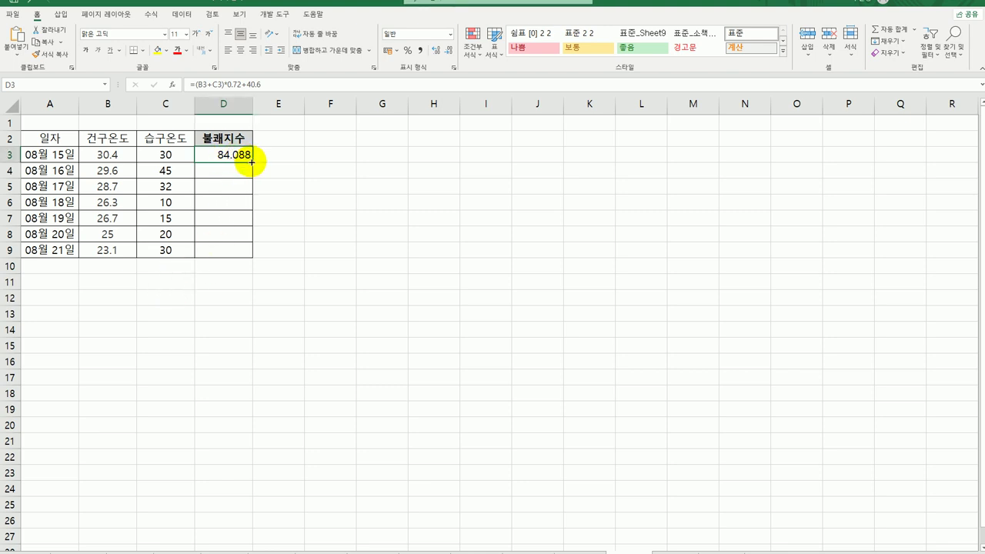
{"action": "left_click_drag", "start_coordinate": [252, 162], "coordinate": [253, 261]}
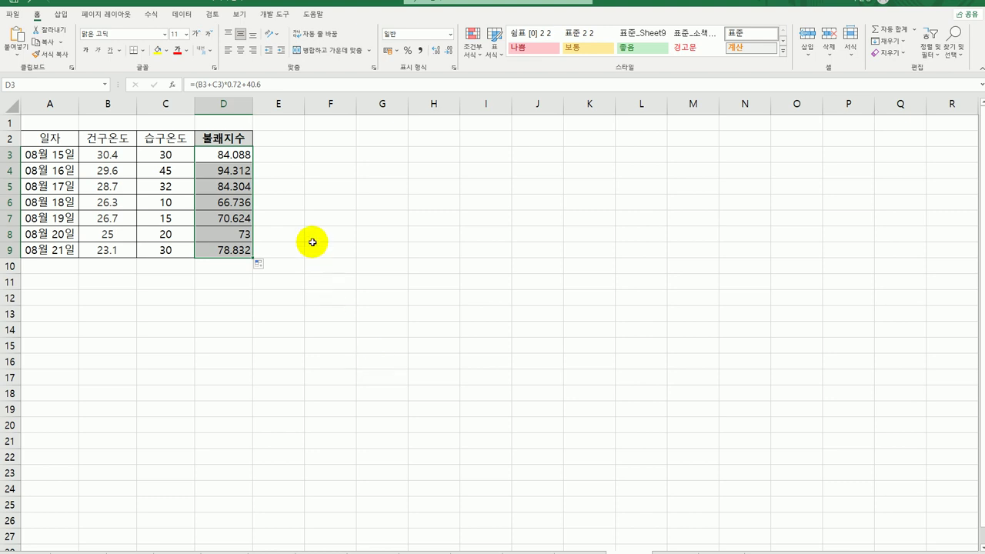
Add INT in front of D3's formula and accept the proposed correction, making it =INT(B3+C3)*0.72+40.6
{"action": "double_click", "coordinate": [234, 155]}
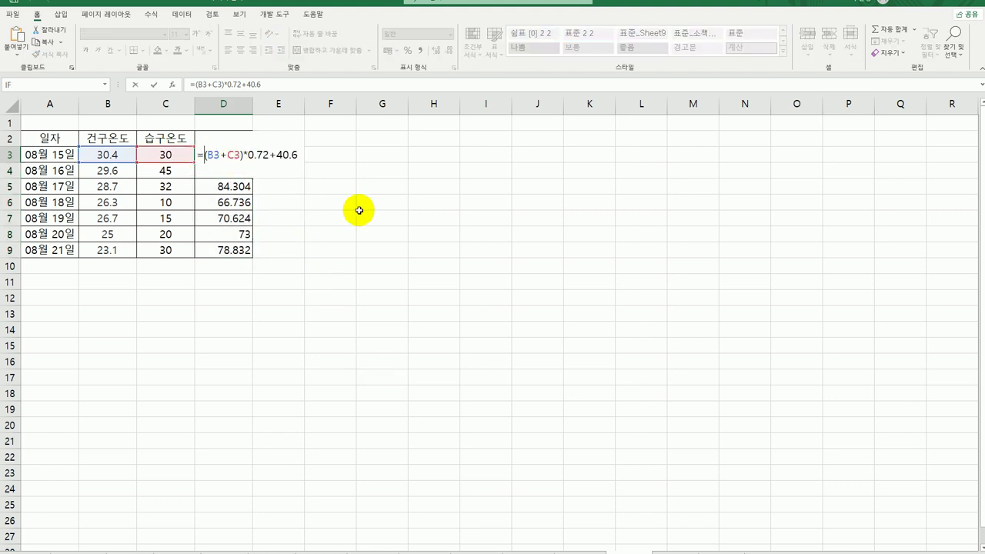
{"action": "type", "text": "ㅇ"}
{"action": "key", "text": "BackSpace"}
{"action": "type", "text": "INT"}
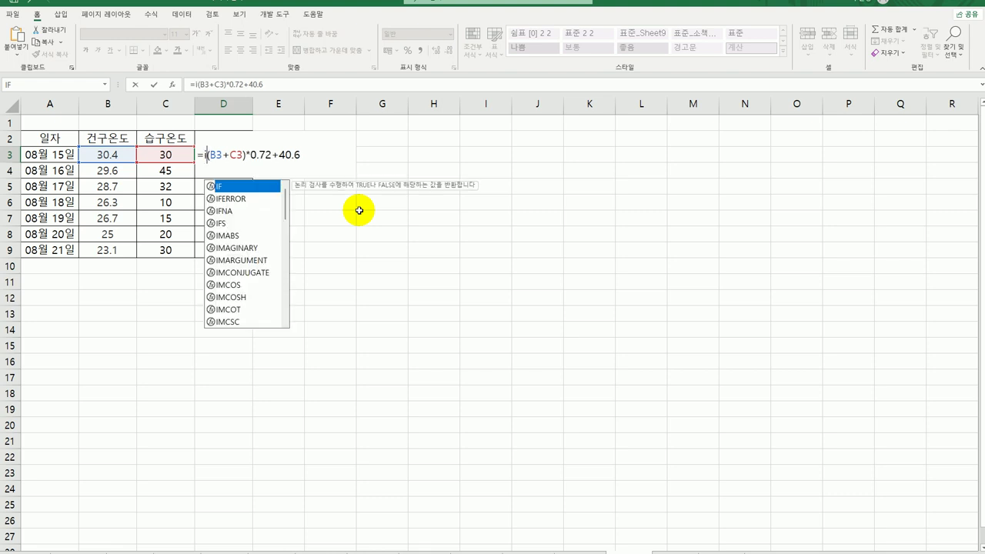
{"action": "key", "text": "End"}
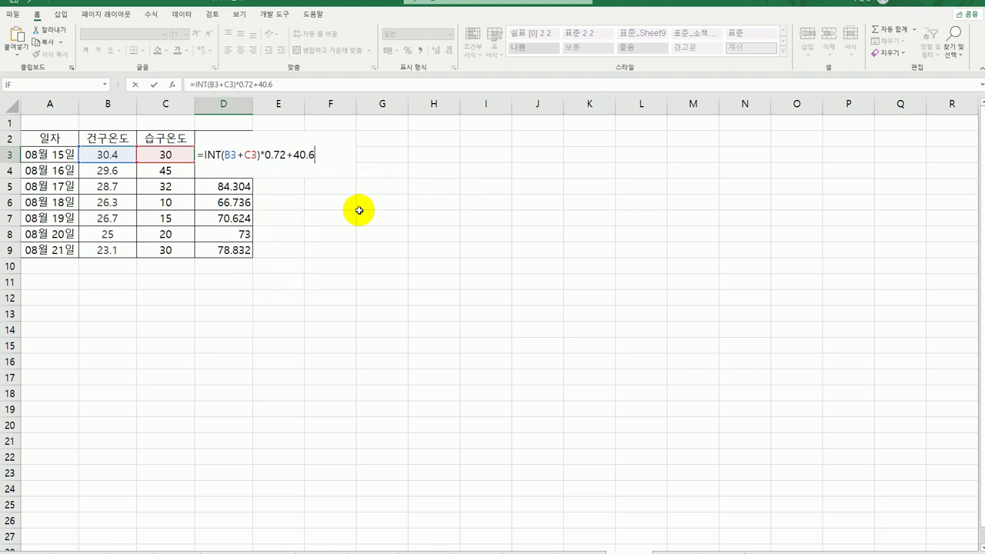
{"action": "type", "text": ")"}
{"action": "key", "text": "Return"}
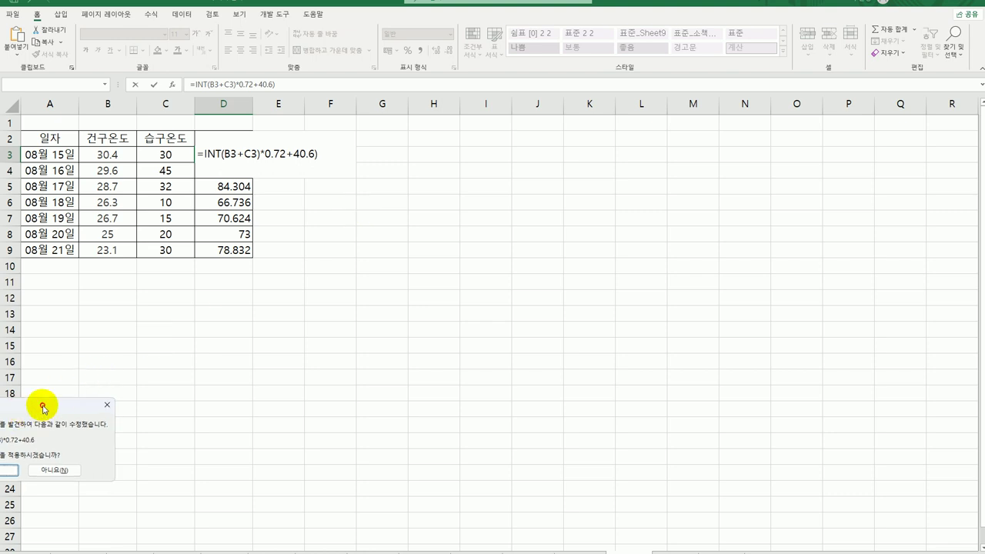
{"action": "left_click_drag", "start_coordinate": [39, 404], "coordinate": [304, 311]}
{"action": "left_click", "coordinate": [255, 377]}
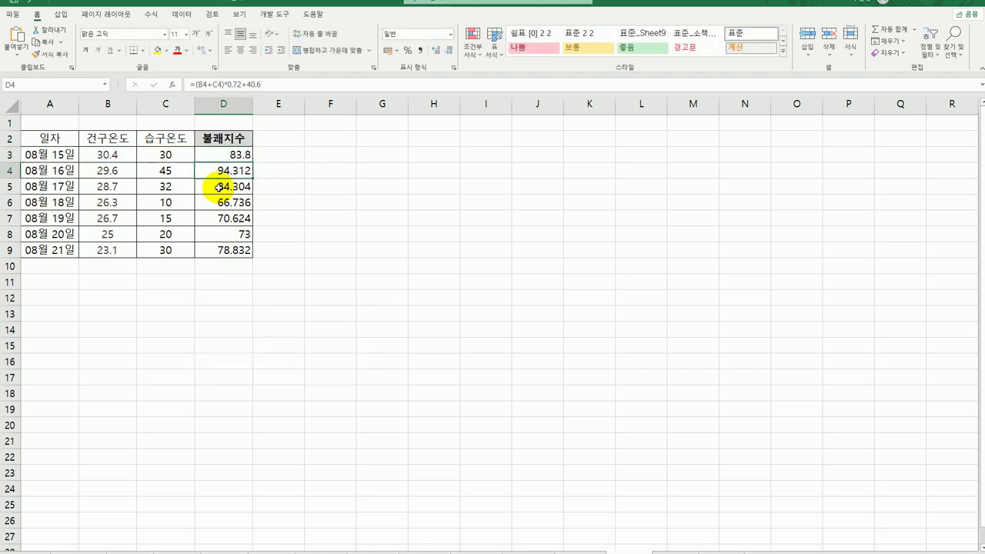
Correct D3's formula to =INT((B3+C3)*0.72+40.6) and fill it down the 불쾌지수 column to D9
{"action": "left_click", "coordinate": [222, 155]}
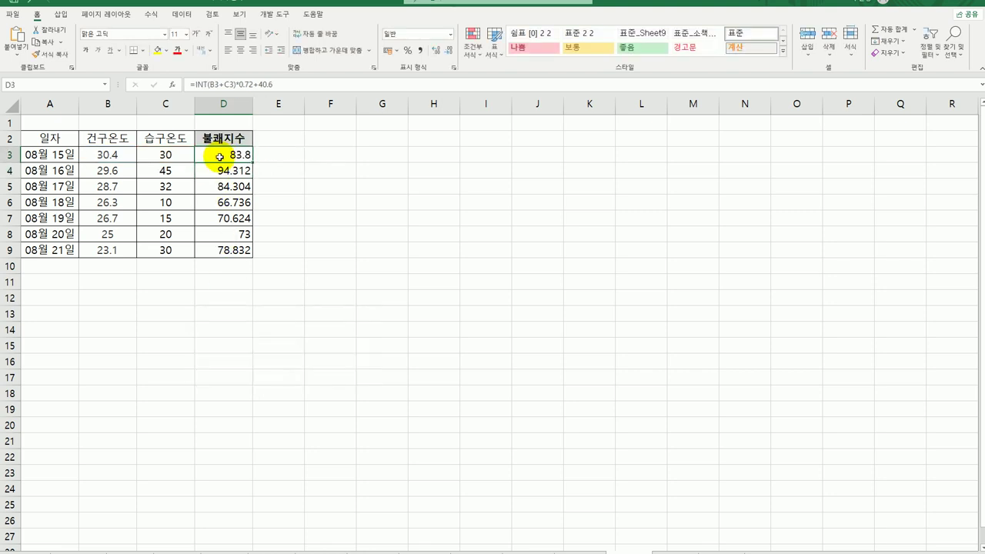
{"action": "double_click", "coordinate": [228, 153]}
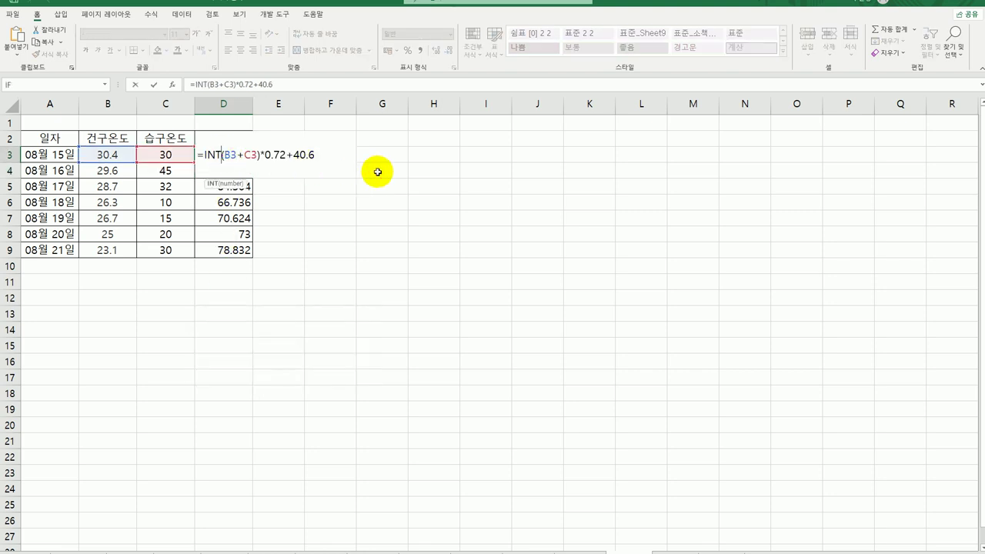
{"action": "type", "text": "("}
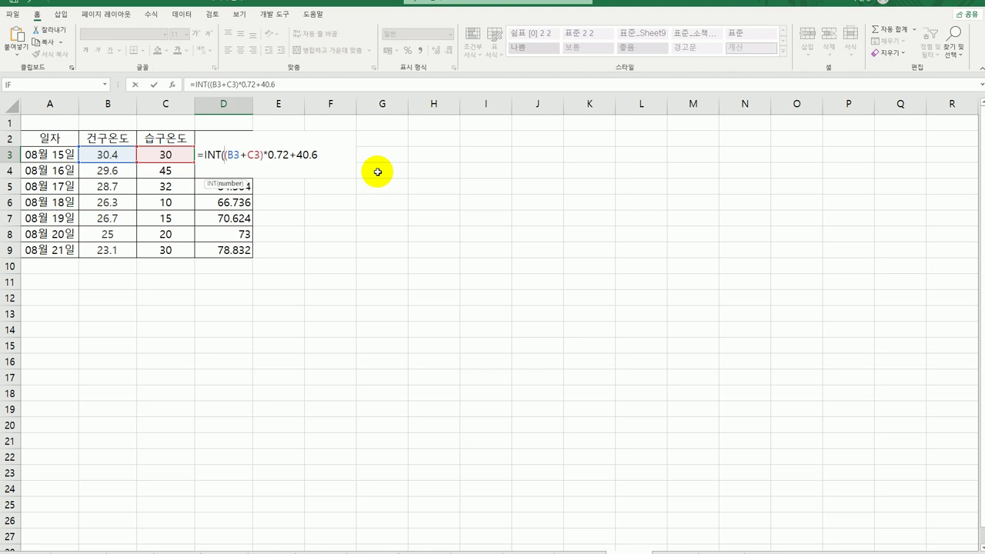
{"action": "left_click", "coordinate": [323, 158]}
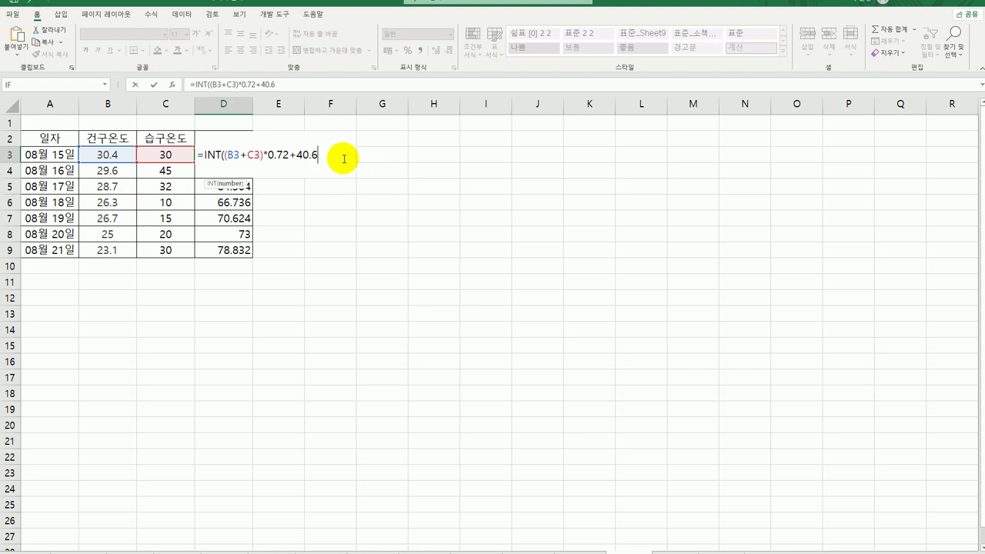
{"action": "type", "text": ")"}
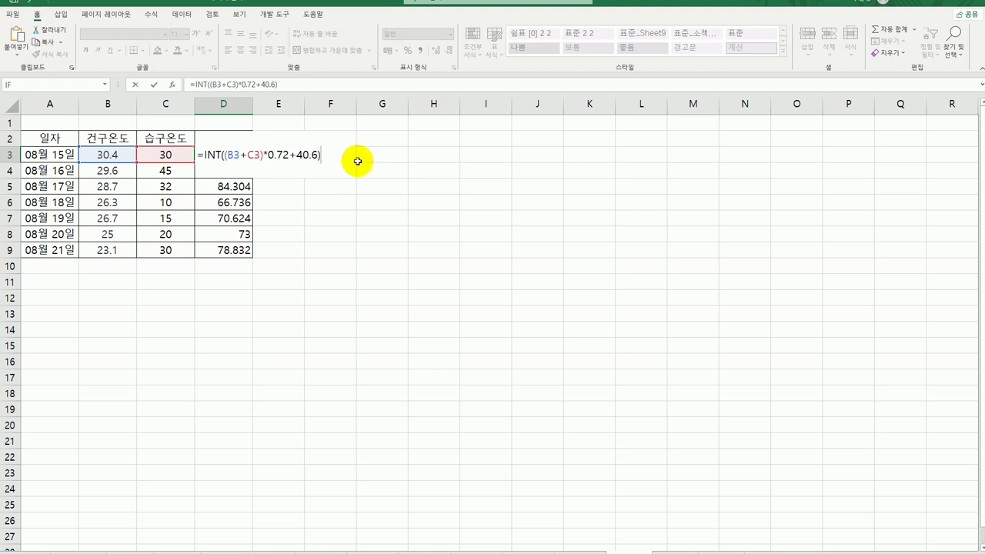
{"action": "key", "text": "Return"}
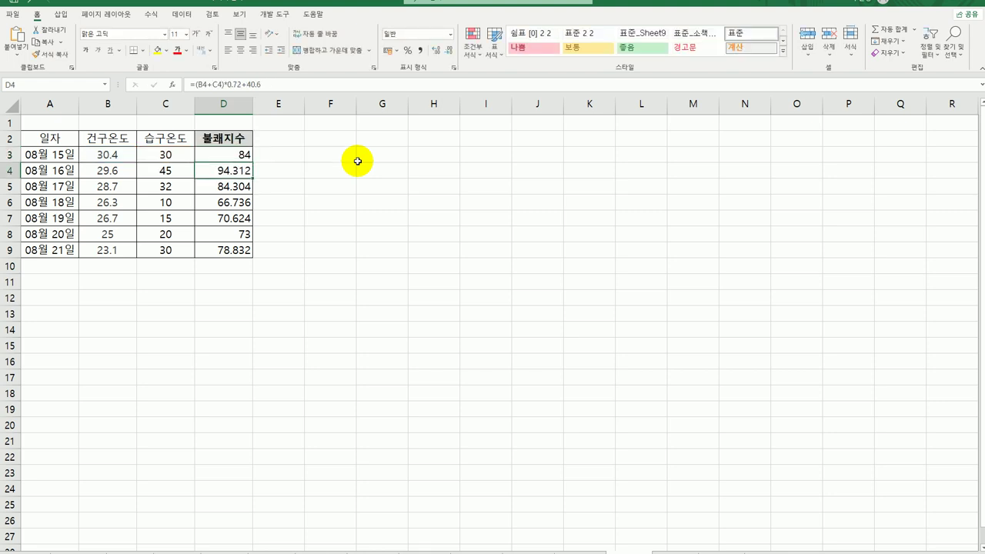
{"action": "left_click", "coordinate": [238, 153]}
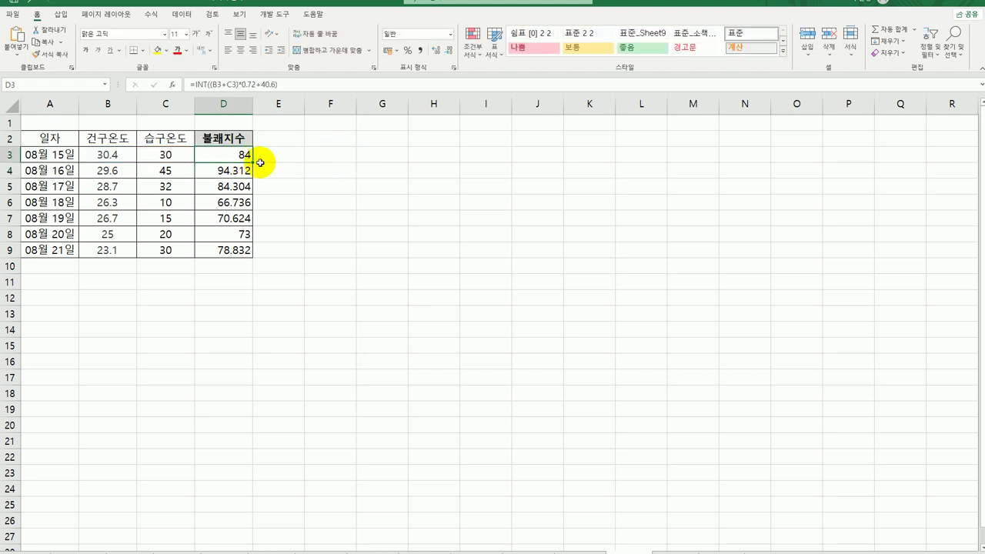
{"action": "left_click_drag", "start_coordinate": [252, 162], "coordinate": [249, 251]}
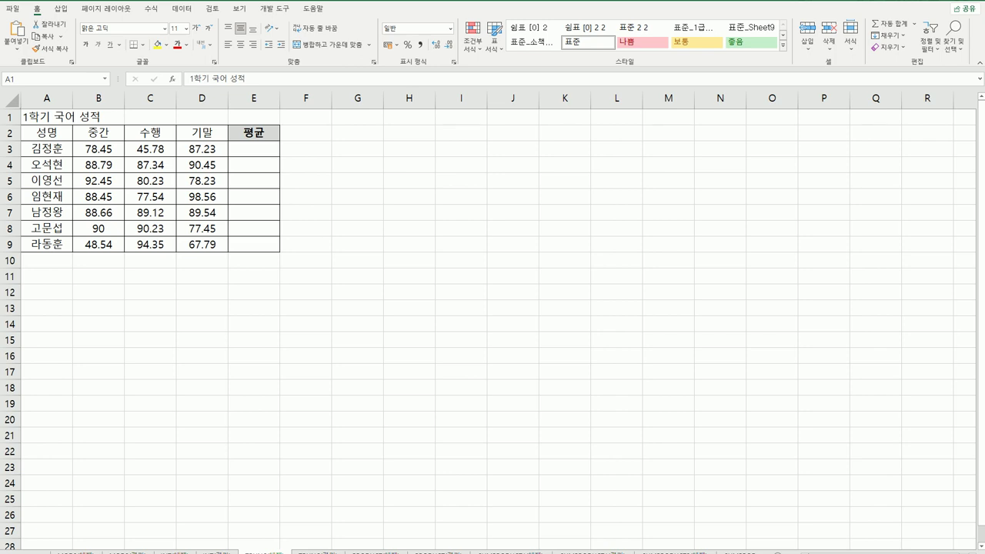
In the 1학기 국어 성적 table, enter =AVERAGE(B3:D3) in E3 and fill it down the 평균 column to E9
{"action": "left_click", "coordinate": [260, 150]}
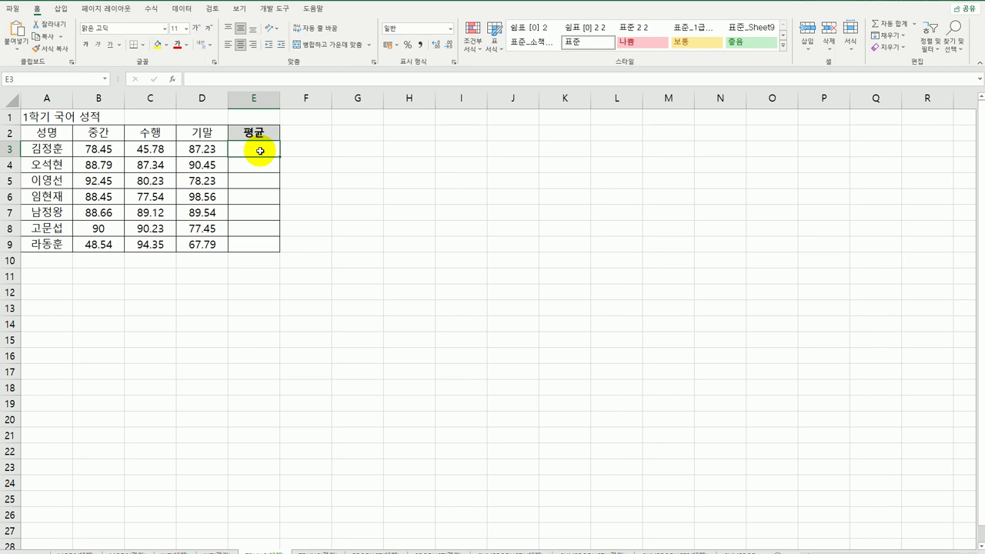
{"action": "type", "text": "="}
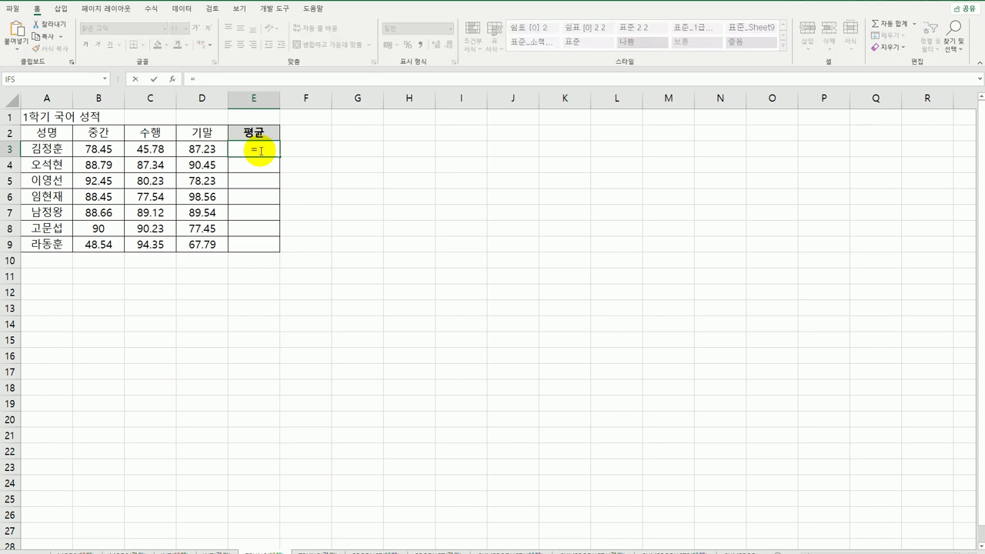
{"action": "type", "text": "av"}
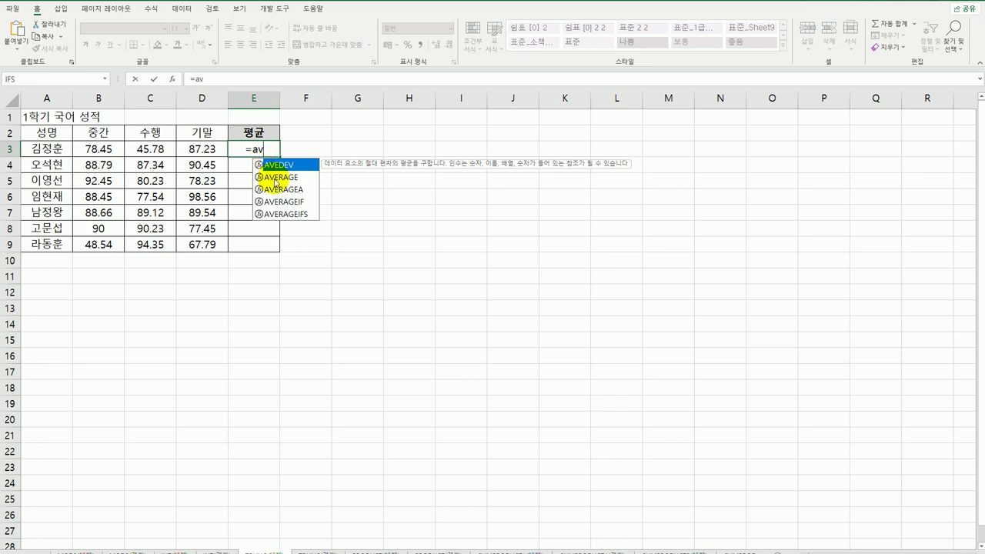
{"action": "double_click", "coordinate": [275, 182]}
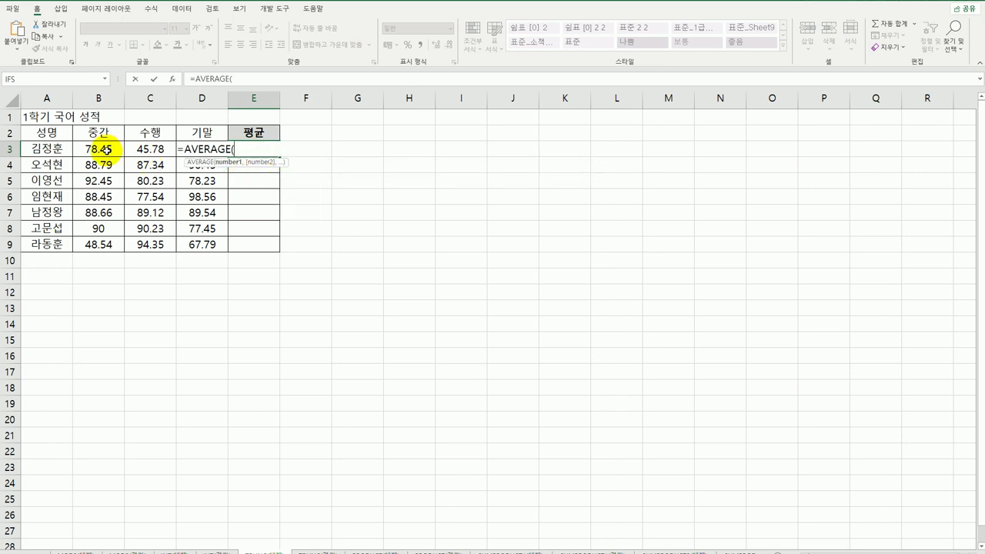
{"action": "left_click_drag", "start_coordinate": [104, 150], "coordinate": [215, 146]}
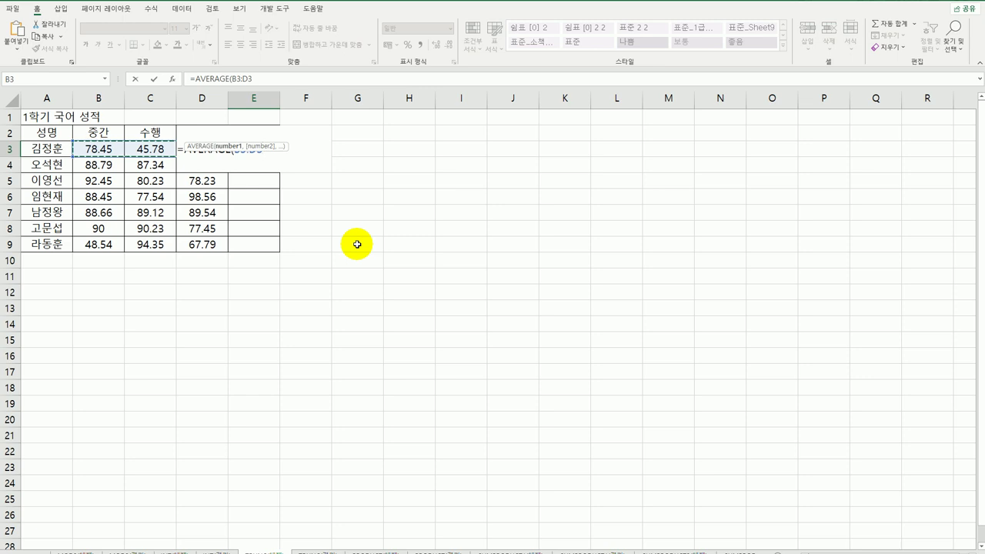
{"action": "type", "text": ")"}
{"action": "key", "text": "Return"}
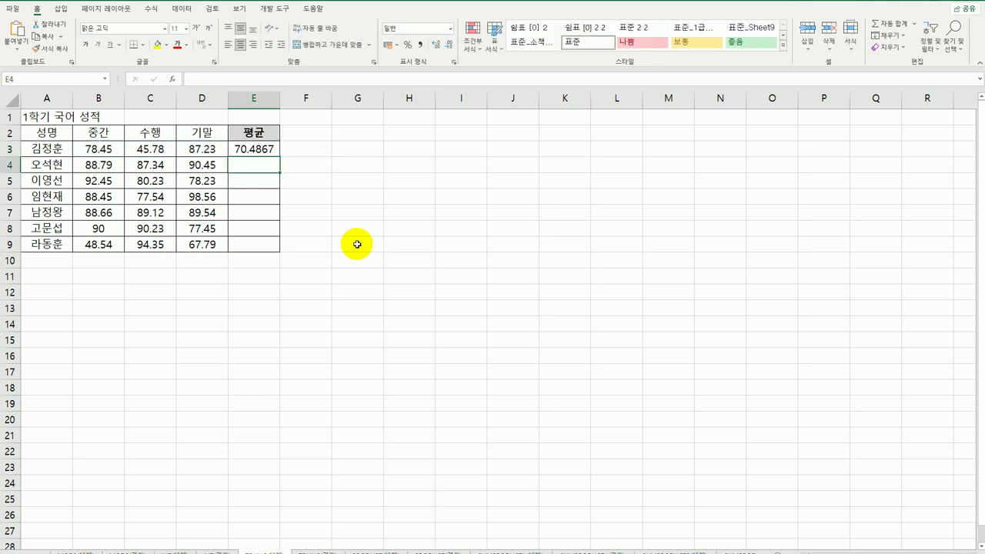
{"action": "left_click", "coordinate": [266, 151]}
{"action": "left_click_drag", "start_coordinate": [279, 157], "coordinate": [274, 251]}
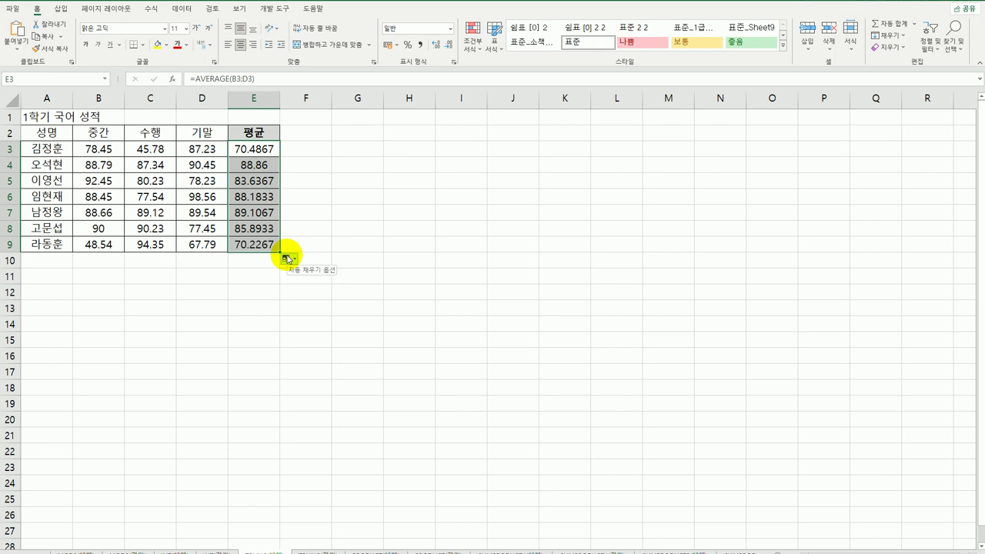
Change E3's formula to =TRUNC(AVERAGE(B3:D3),1) and fill it down the 평균 column to E9
{"action": "left_click", "coordinate": [266, 151]}
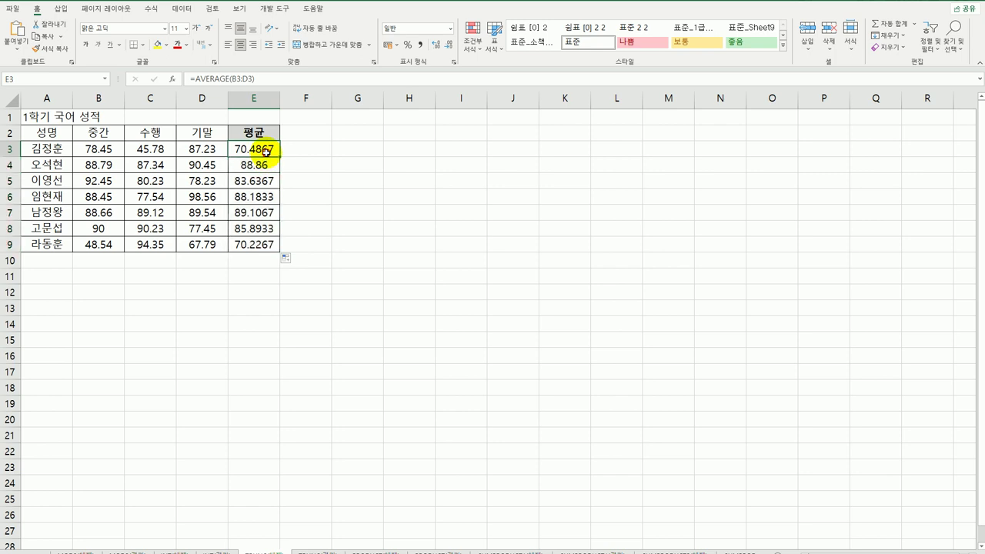
{"action": "double_click", "coordinate": [266, 151]}
{"action": "left_click", "coordinate": [181, 150]}
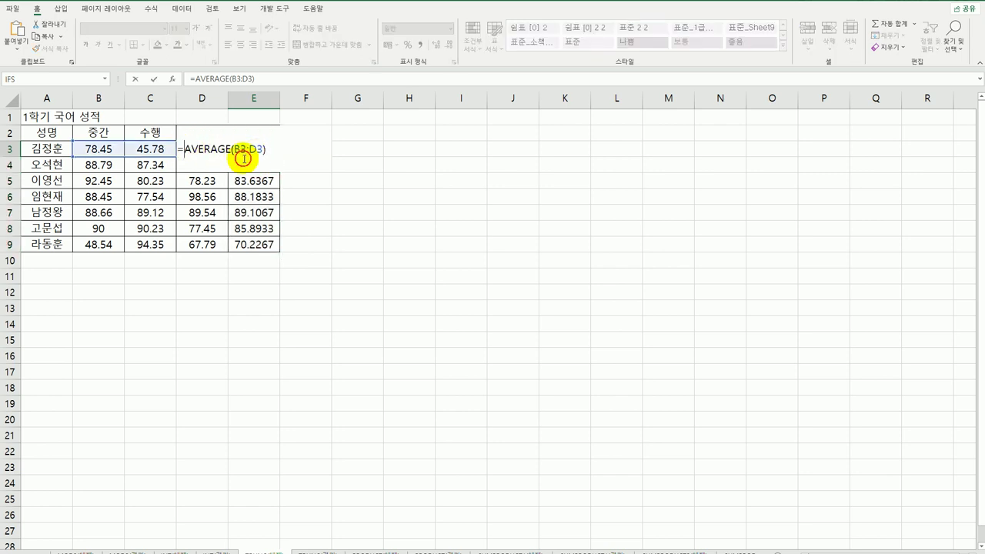
{"action": "type", "text": "tru"}
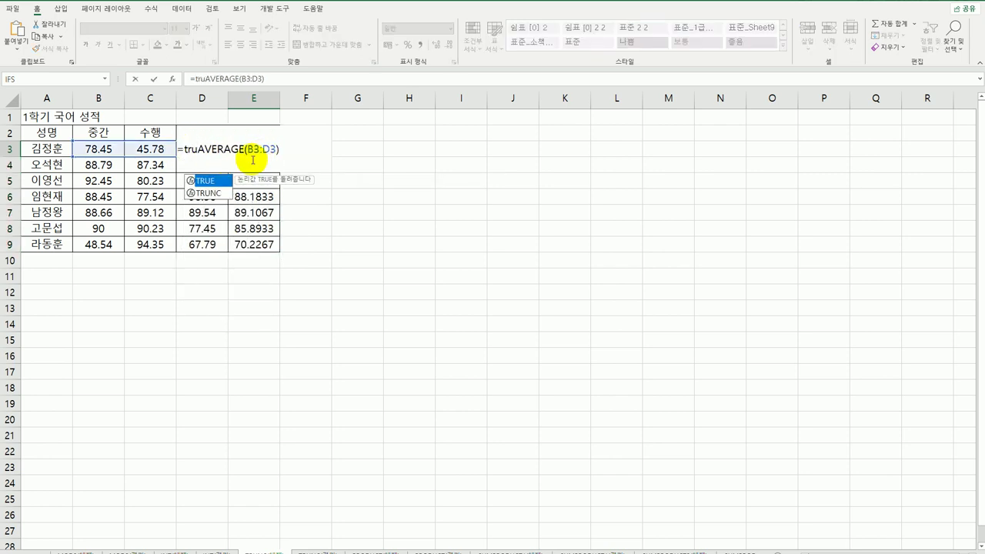
{"action": "key", "text": "Down"}
{"action": "key", "text": "Tab"}
{"action": "key", "text": "End"}
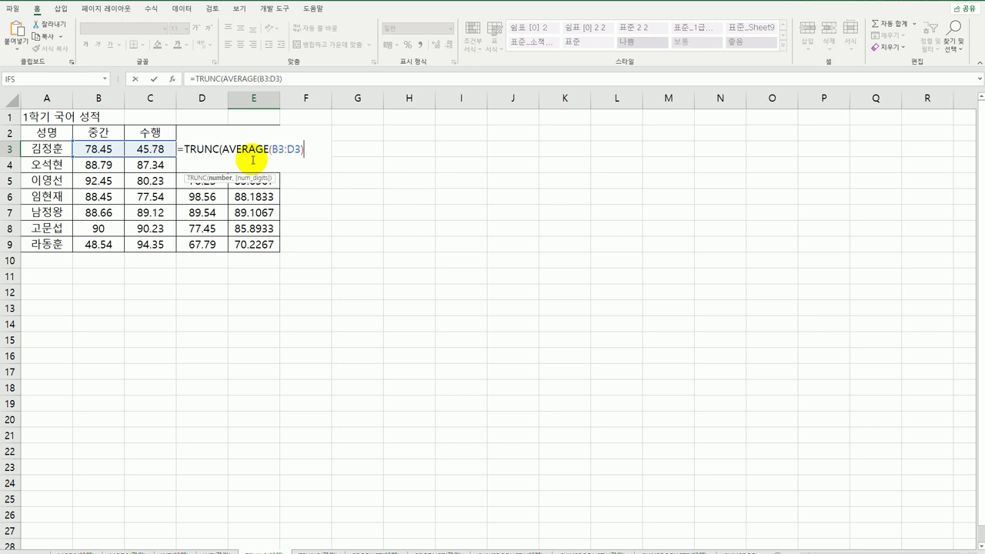
{"action": "type", "text": ",1)"}
{"action": "key", "text": "Return"}
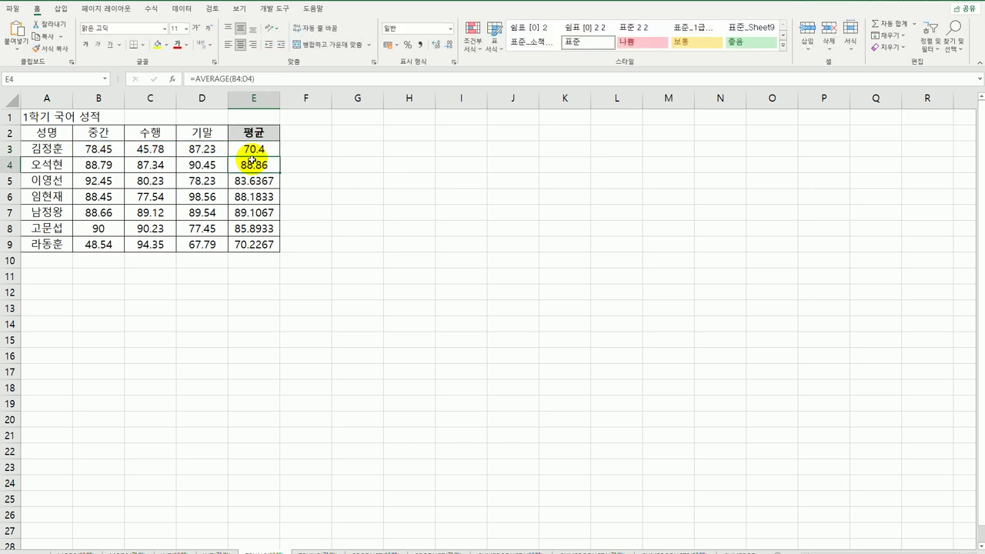
{"action": "left_click", "coordinate": [261, 150]}
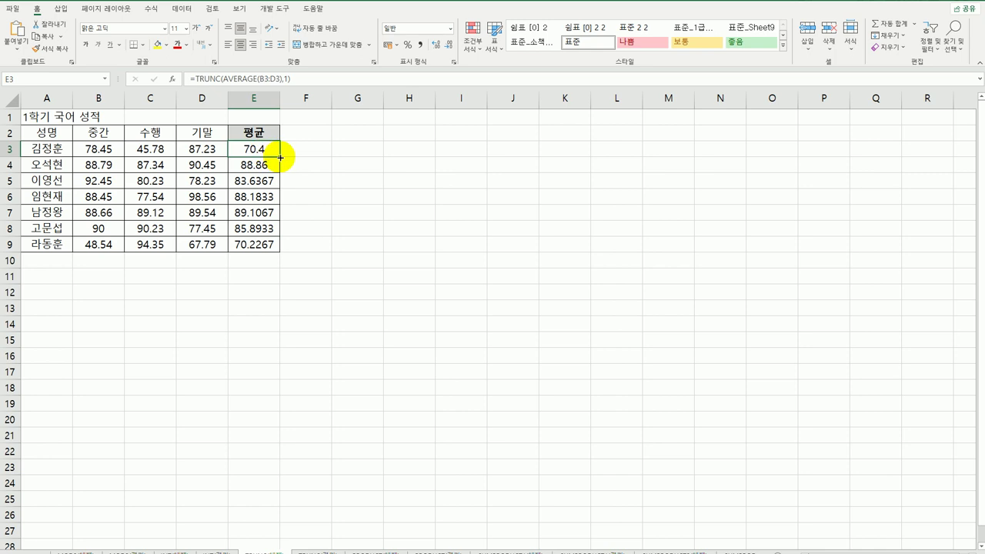
{"action": "left_click_drag", "start_coordinate": [280, 160], "coordinate": [265, 247]}
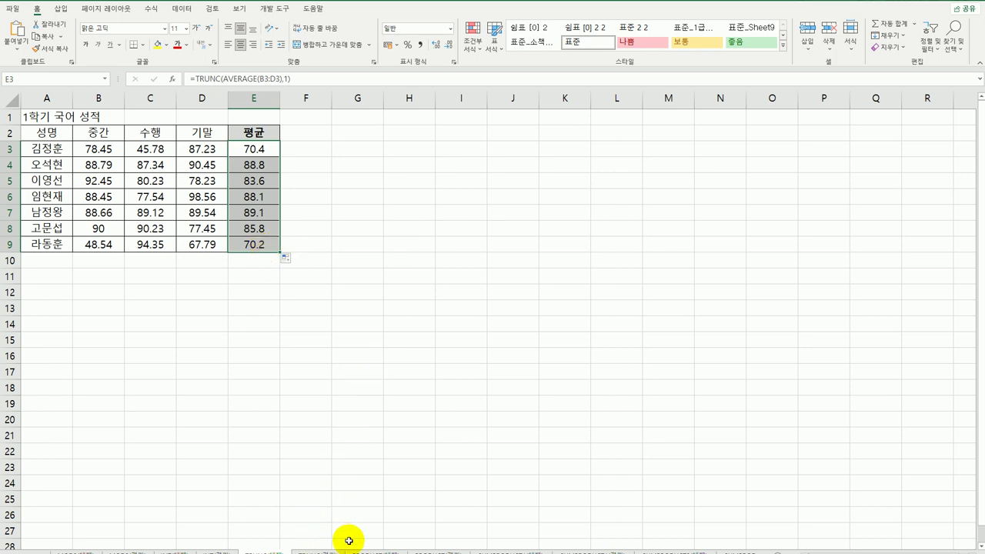
Switch to the sheet with the 제품별 판매 현황 table and select F3, the 구입원가 cell for tv-a
{"action": "left_click", "coordinate": [326, 548]}
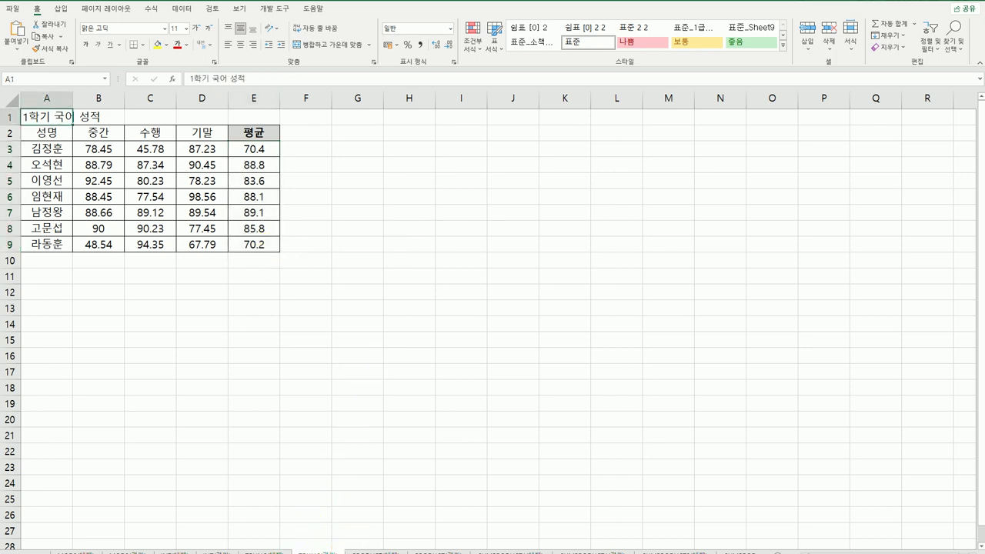
{"action": "key", "text": "ctrl+Page_Down"}
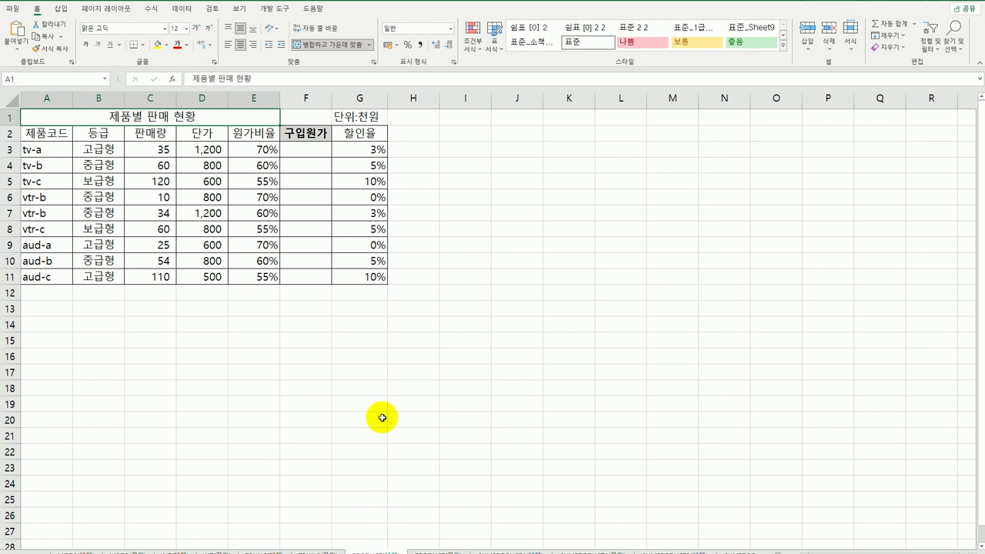
{"action": "left_click", "coordinate": [311, 149]}
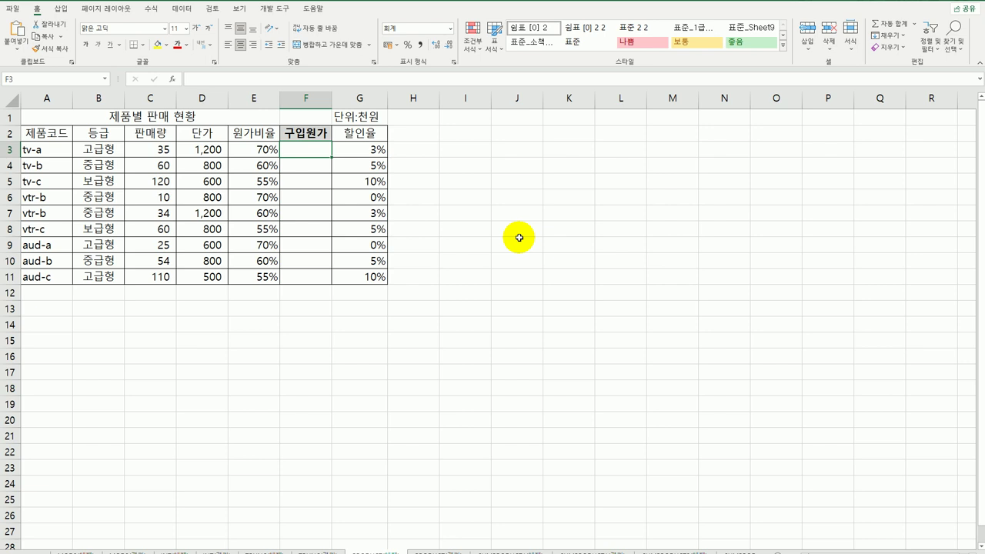
{"action": "type", "text": "="}
{"action": "left_click", "coordinate": [150, 147]}
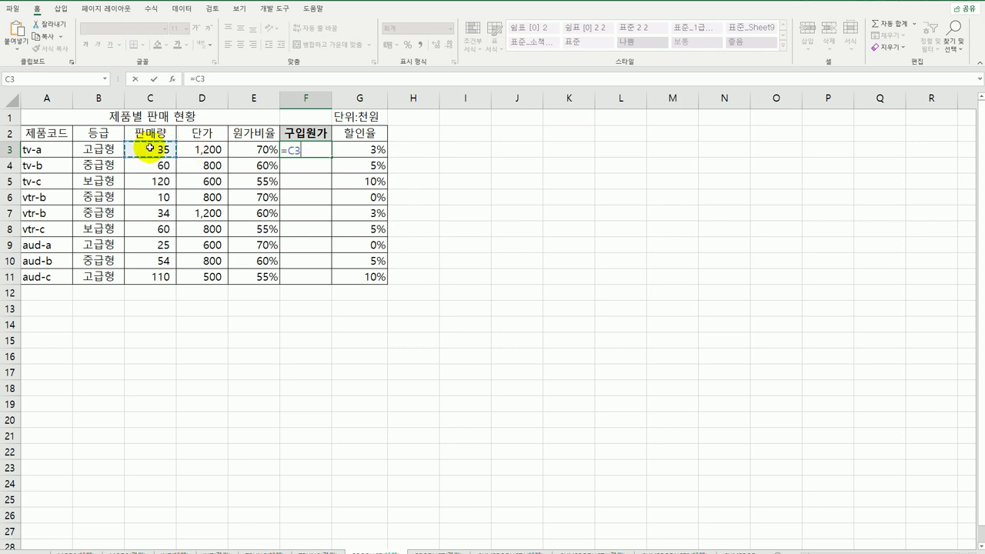
{"action": "type", "text": "*"}
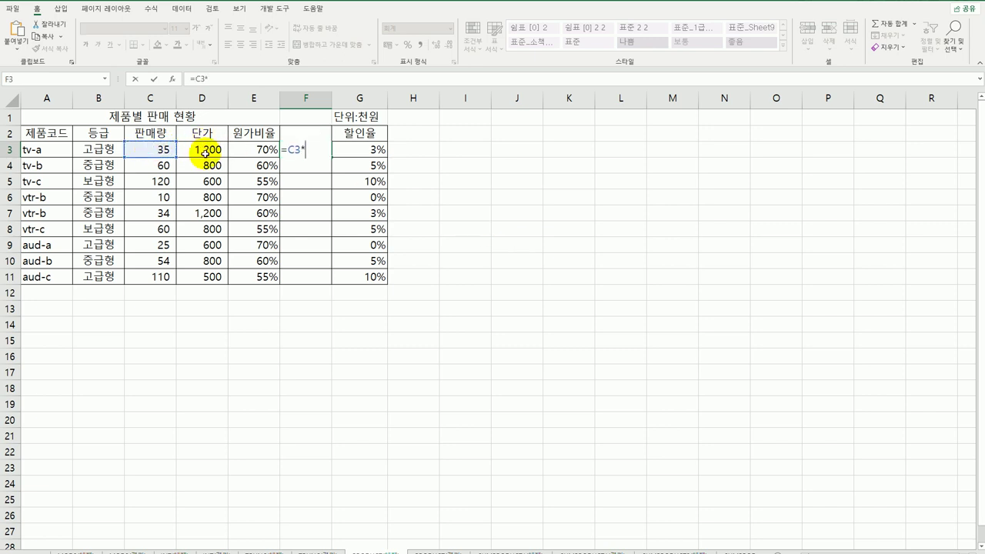
{"action": "left_click", "coordinate": [205, 152]}
{"action": "type", "text": "*"}
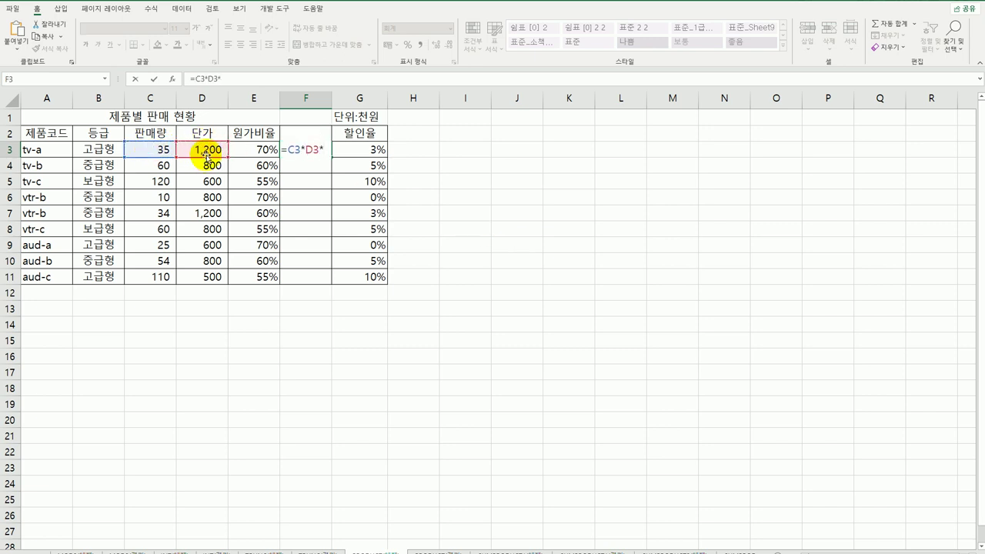
{"action": "left_click", "coordinate": [242, 150]}
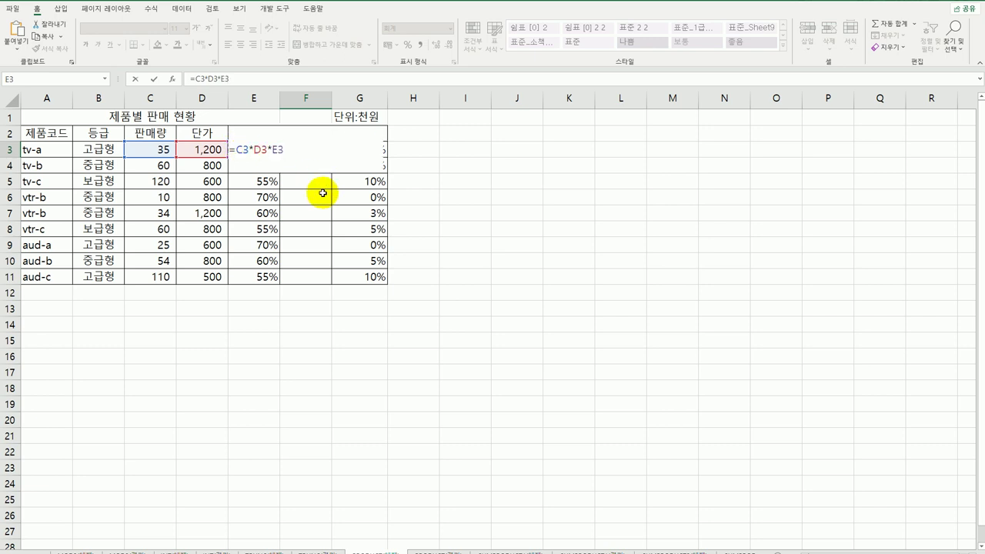
{"action": "key", "text": "Escape"}
Enter =PRODUCT(C3,D3,E3) in F3, the 구입원가 cell for tv-a, multiplying 판매량, 단가 and 원가비율
{"action": "type", "text": "="}
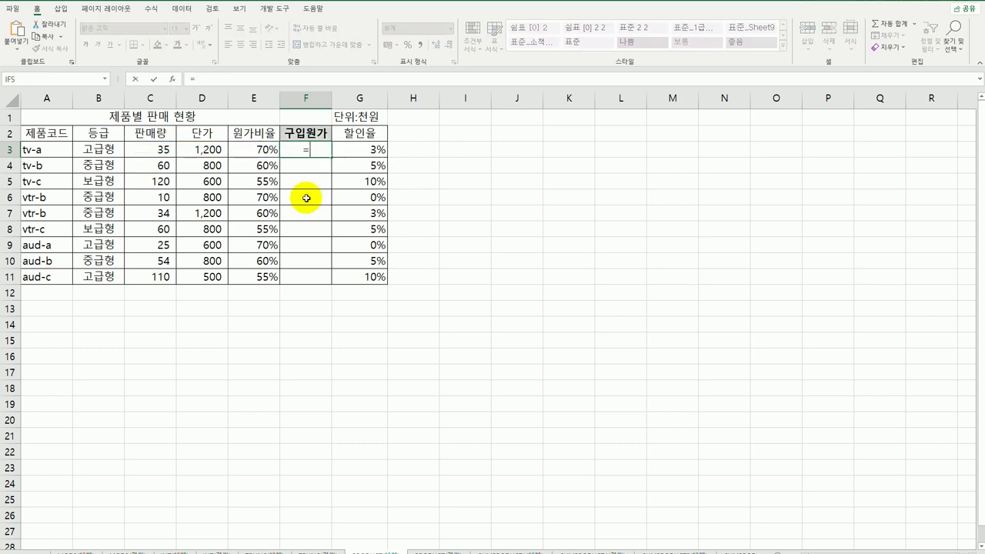
{"action": "type", "text": "pro"}
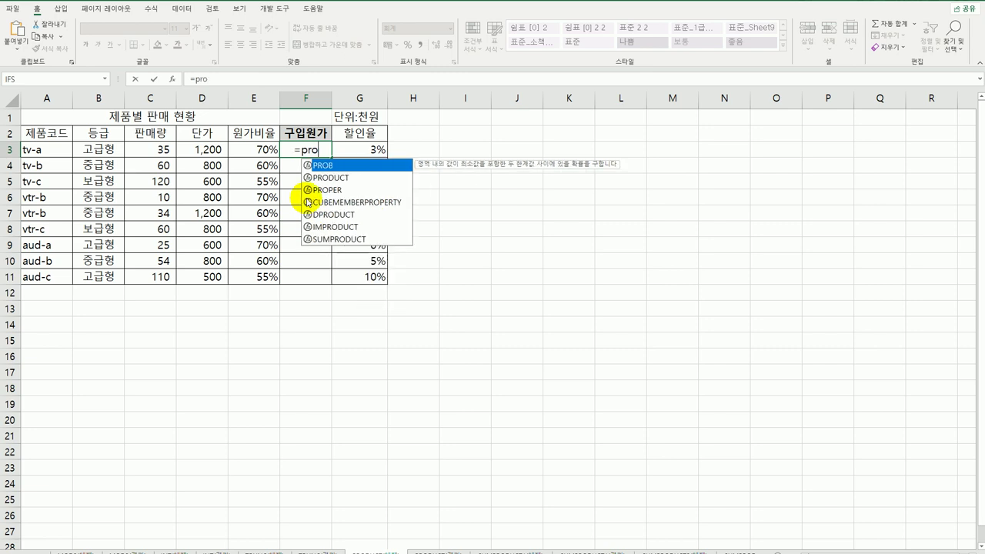
{"action": "key", "text": "Down"}
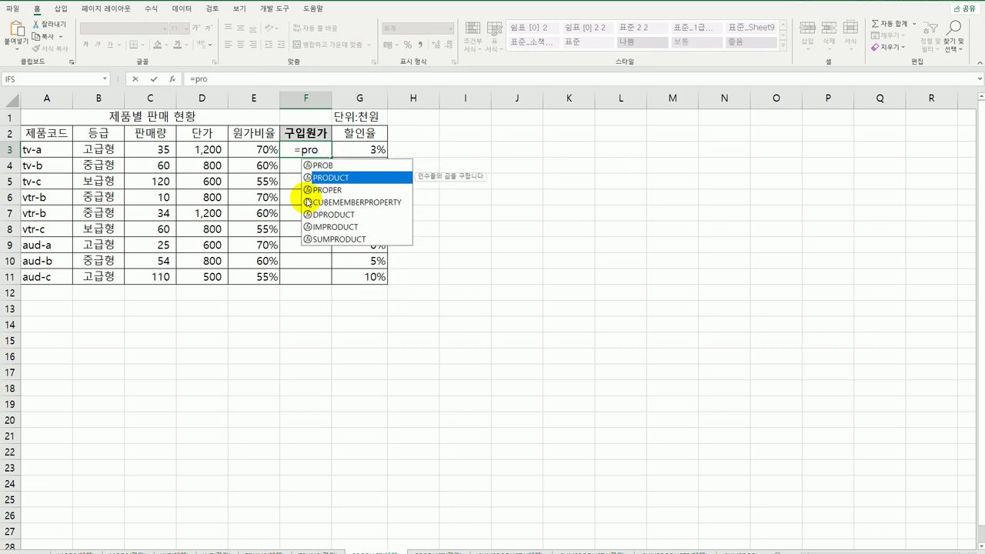
{"action": "key", "text": "Tab"}
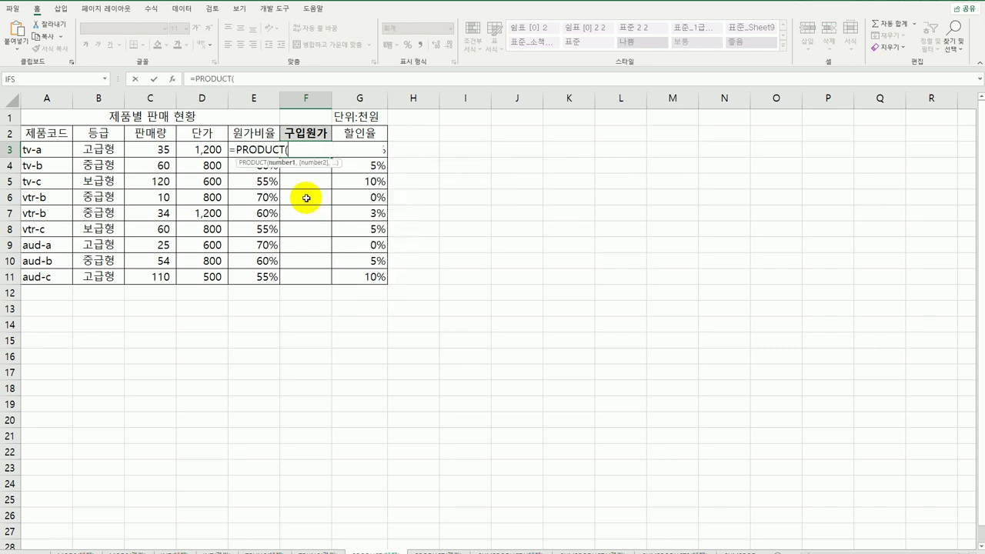
{"action": "left_click", "coordinate": [164, 150]}
{"action": "type", "text": ","}
{"action": "left_click", "coordinate": [195, 157]}
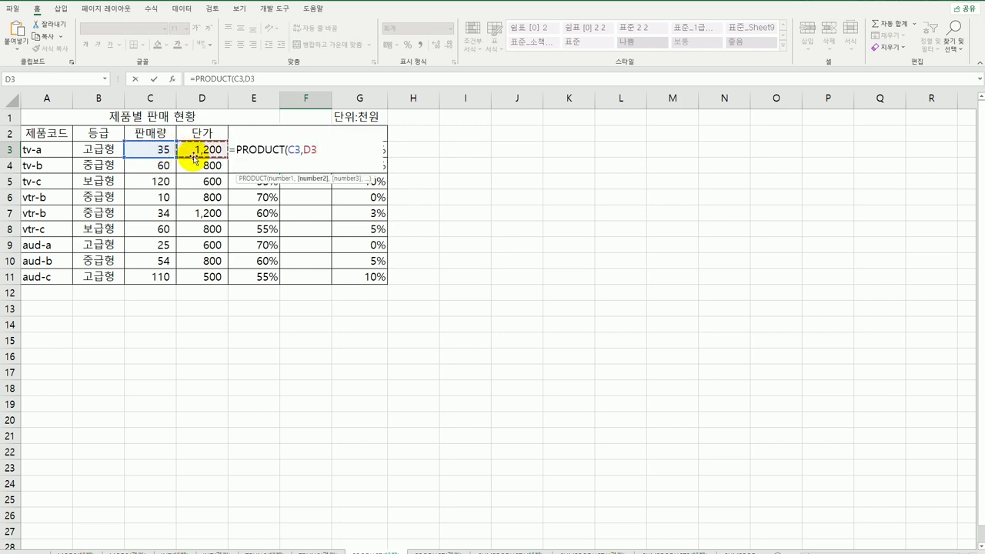
{"action": "type", "text": ","}
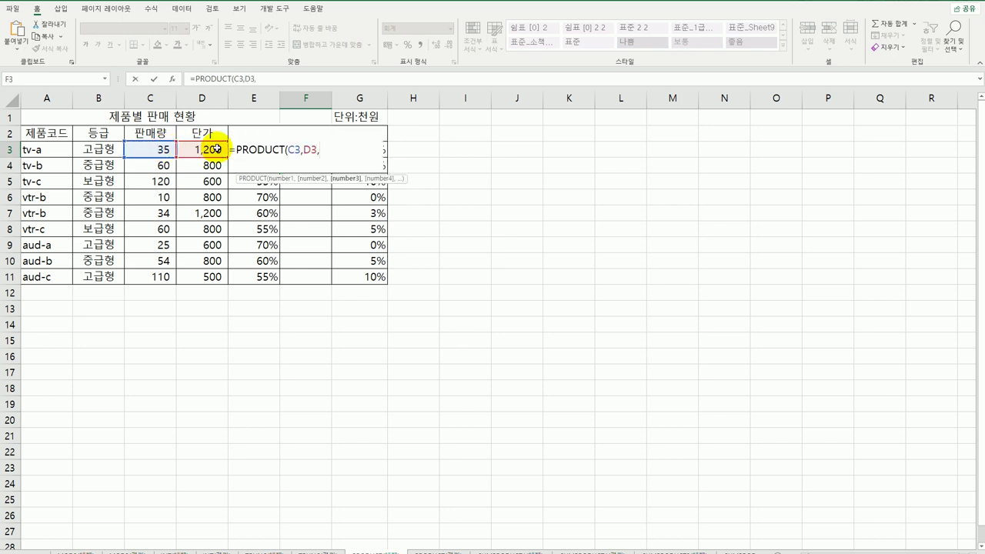
{"action": "left_click", "coordinate": [245, 117]}
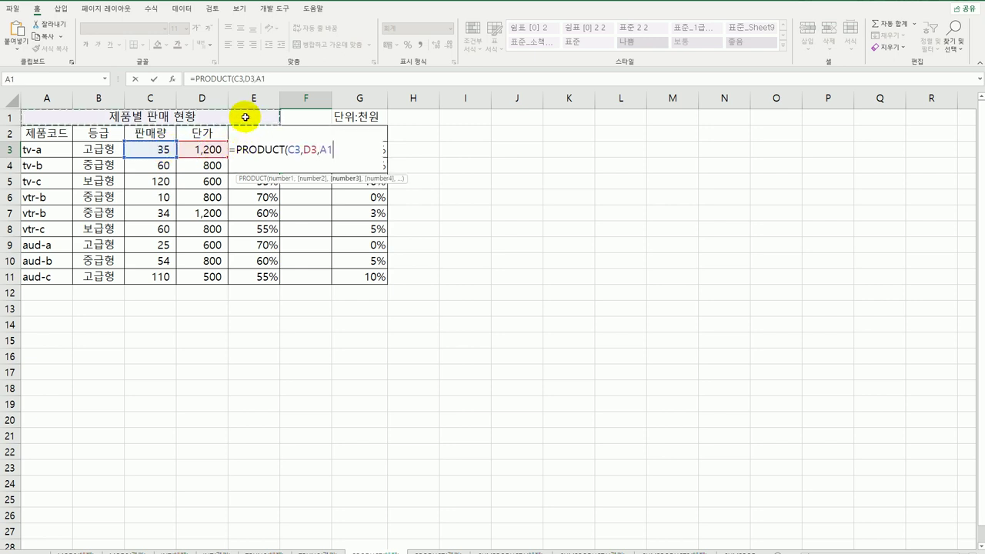
{"action": "left_click", "coordinate": [229, 182]}
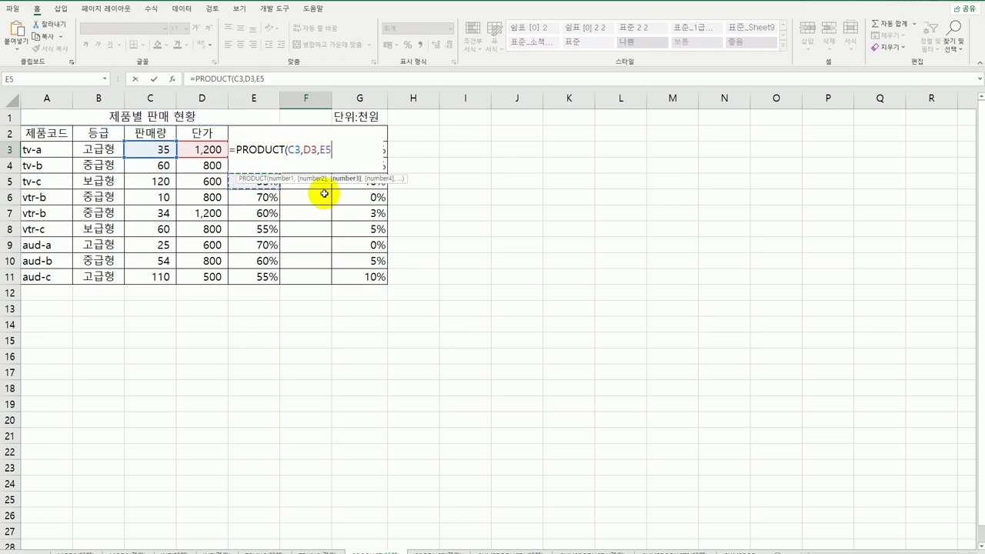
{"action": "key", "text": "Up"}
{"action": "key", "text": "Up"}
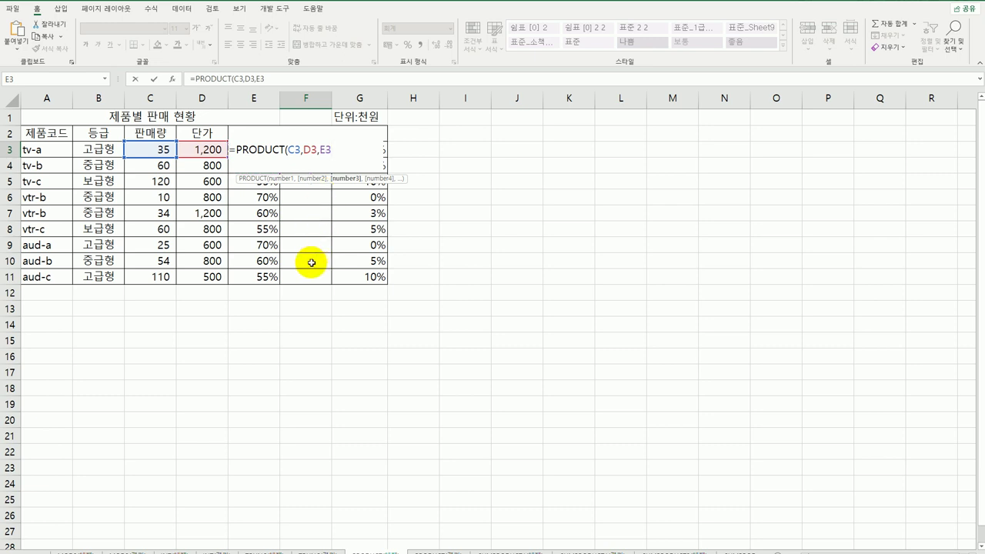
{"action": "key", "text": "Return"}
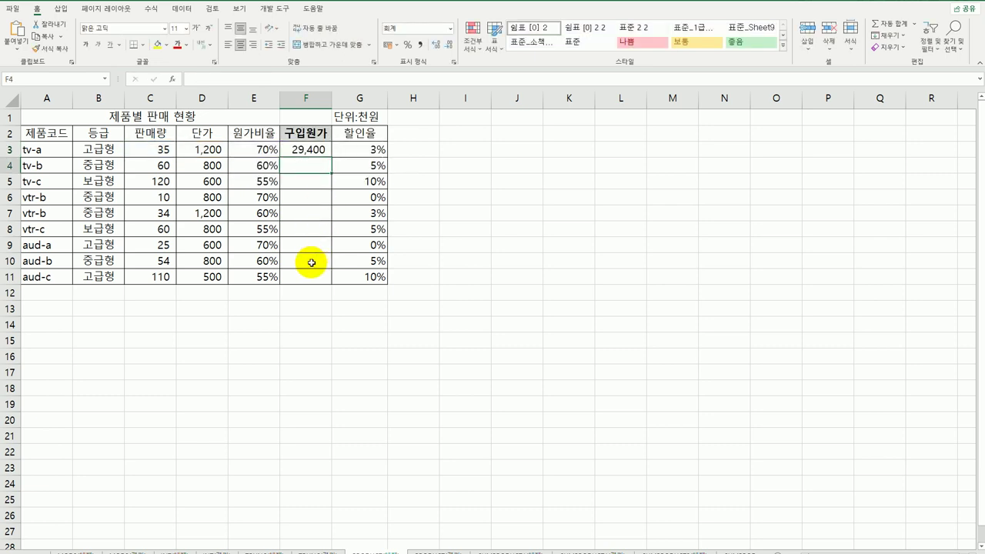
Fill F3's PRODUCT formula down the 구입원가 column to F11
{"action": "left_click", "coordinate": [318, 146]}
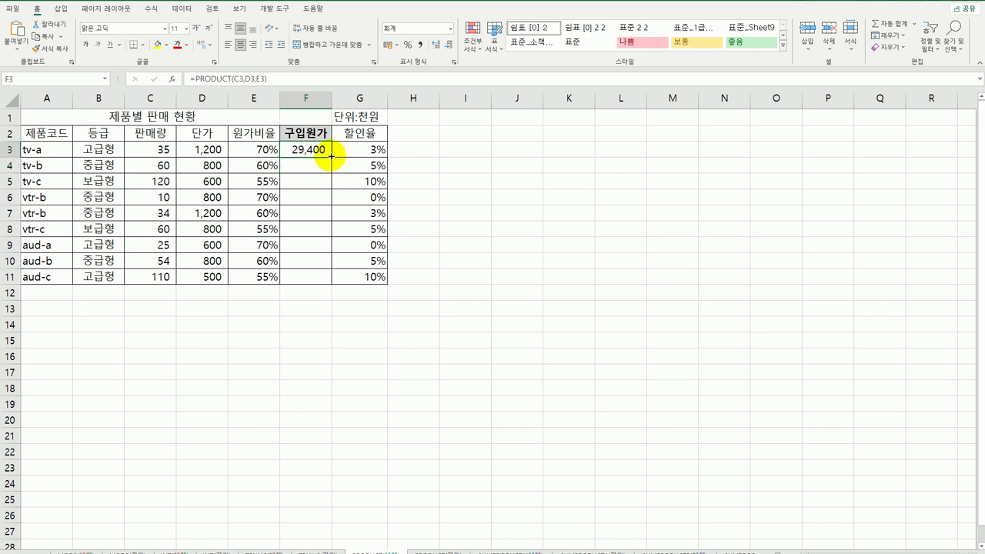
{"action": "double_click", "coordinate": [331, 157]}
{"action": "left_click", "coordinate": [329, 150]}
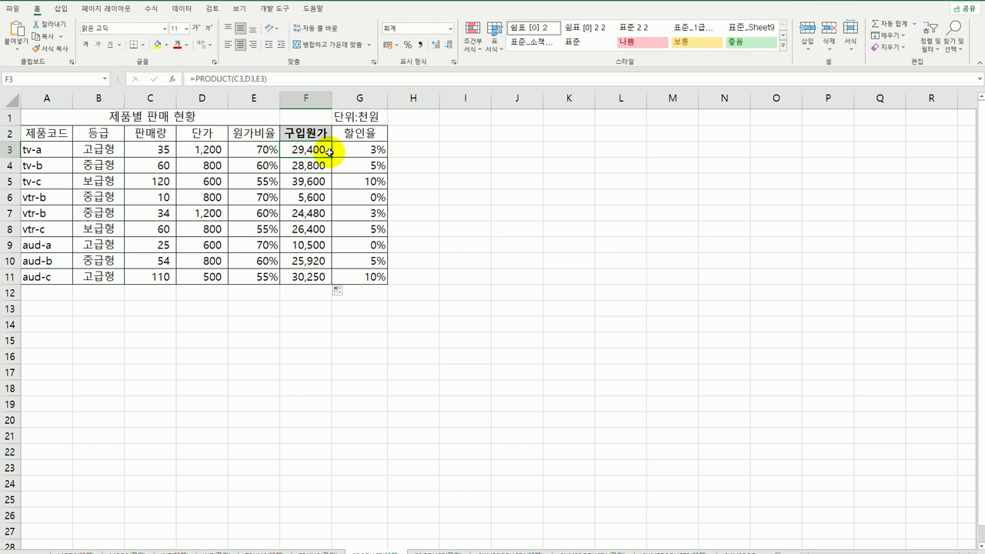
Switch to the sheet with the 가중치 and 평균점수 tables, compare C7:F7 with C3:F3, and select G7
{"action": "left_click", "coordinate": [435, 551]}
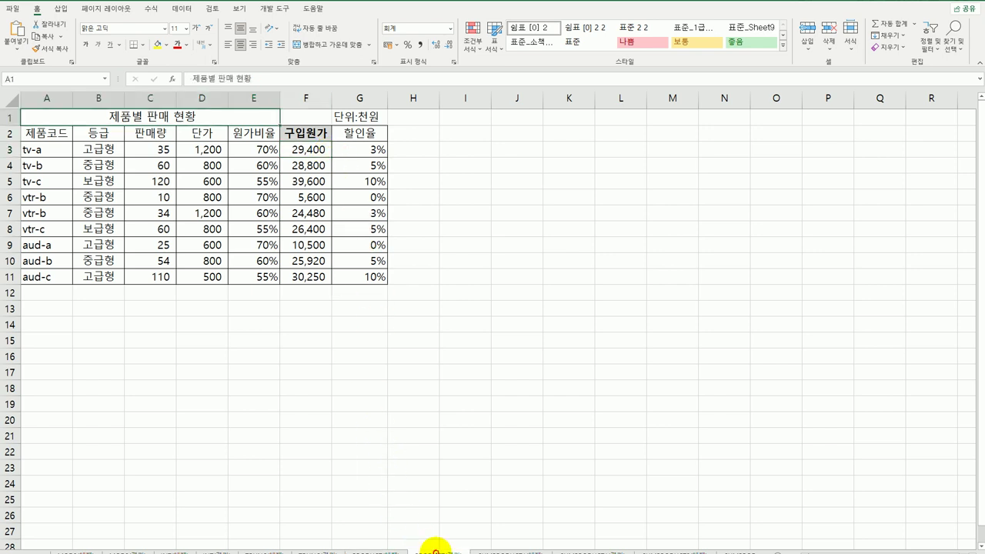
{"action": "left_click", "coordinate": [488, 548]}
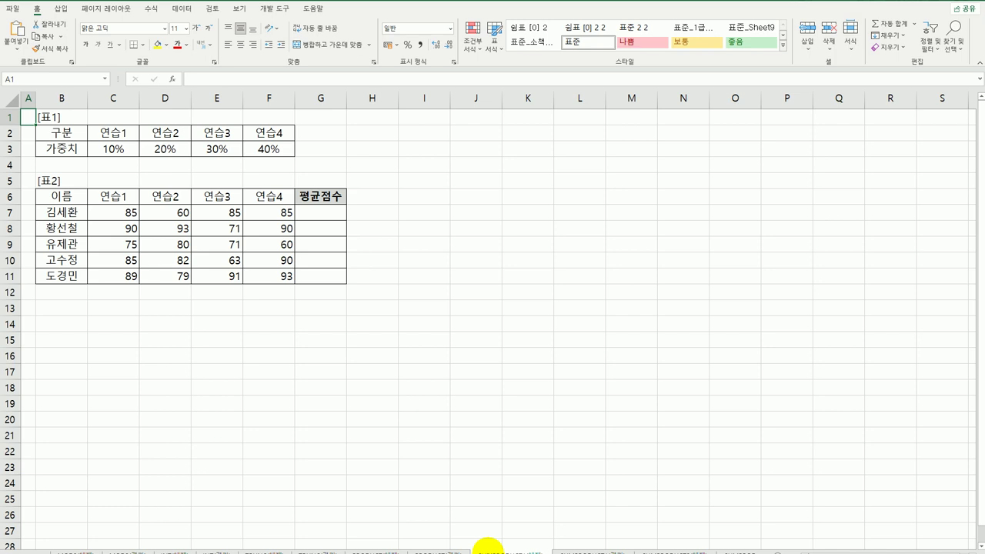
{"action": "left_click", "coordinate": [330, 210]}
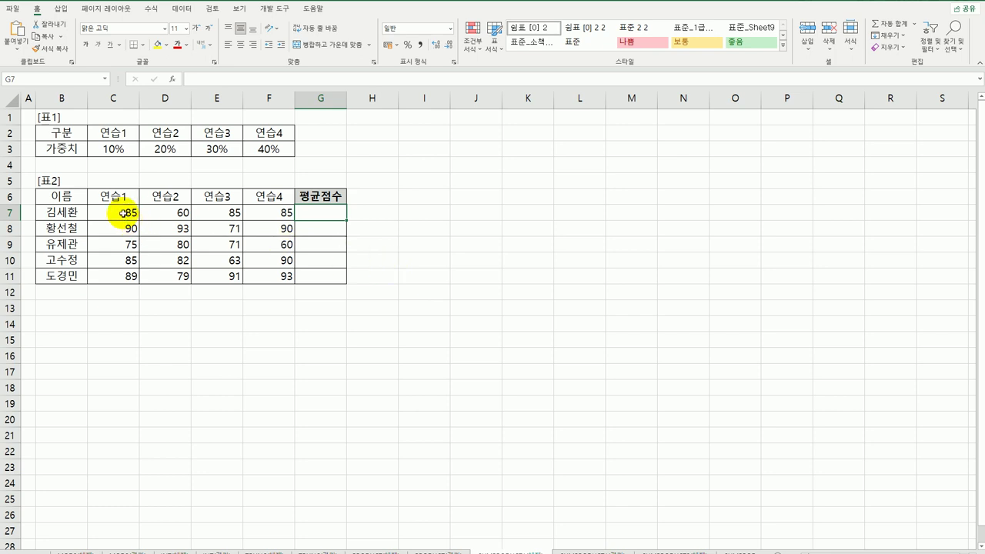
{"action": "left_click_drag", "start_coordinate": [127, 211], "coordinate": [282, 217]}
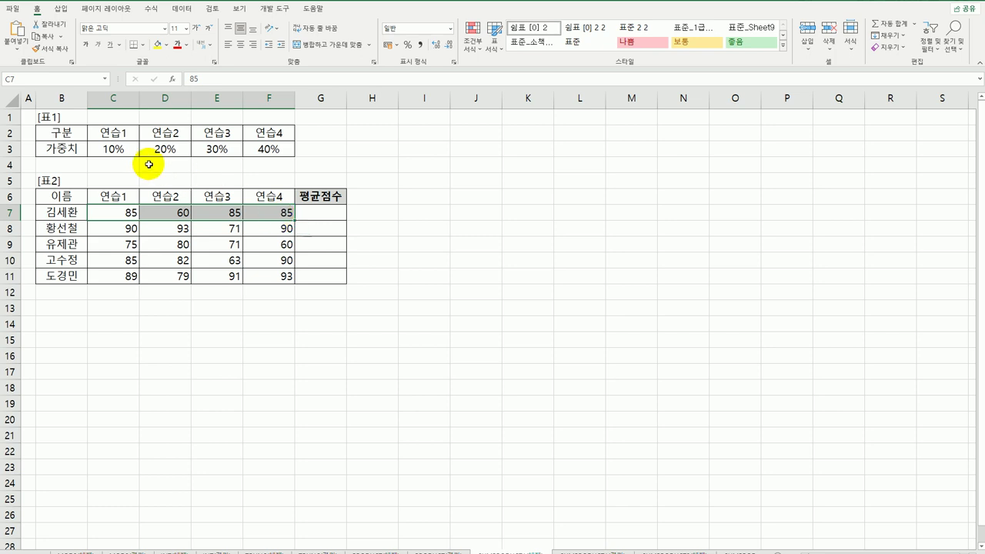
{"action": "left_click_drag", "start_coordinate": [114, 148], "coordinate": [269, 148]}
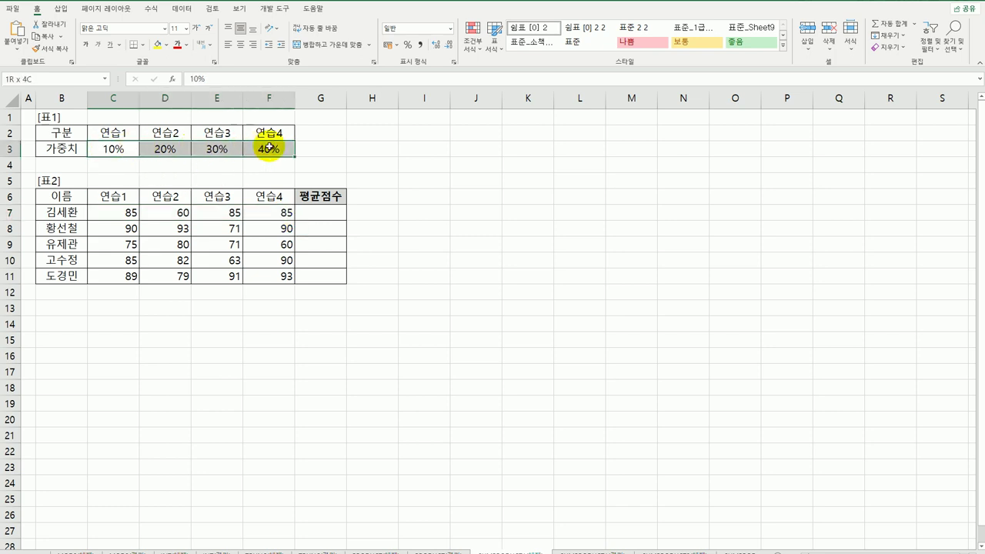
{"action": "left_click", "coordinate": [321, 212]}
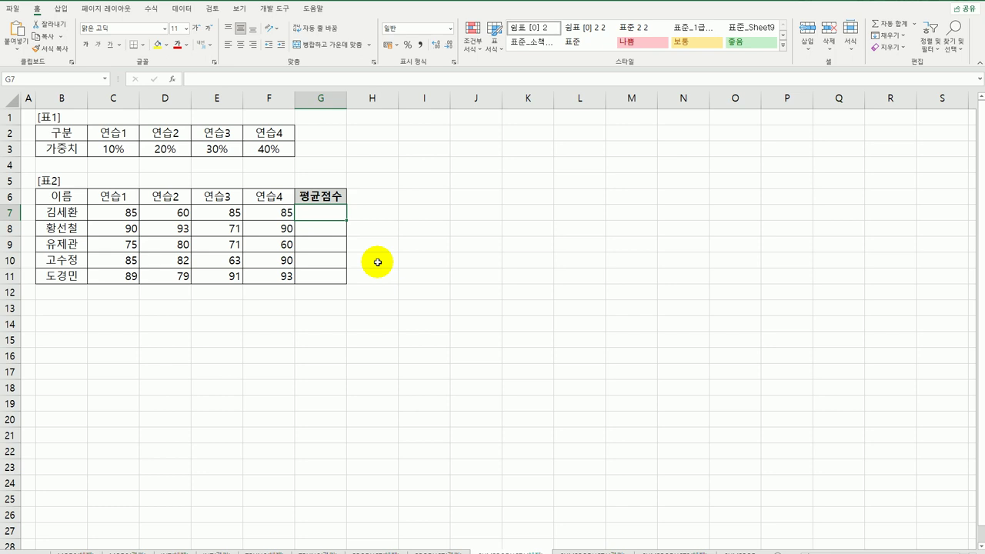
Enter =SUMPRODUCT($C$3:$F$3,C7:F7) in G7, the first 평균점수 cell of [표2]
{"action": "type", "text": "=sum"}
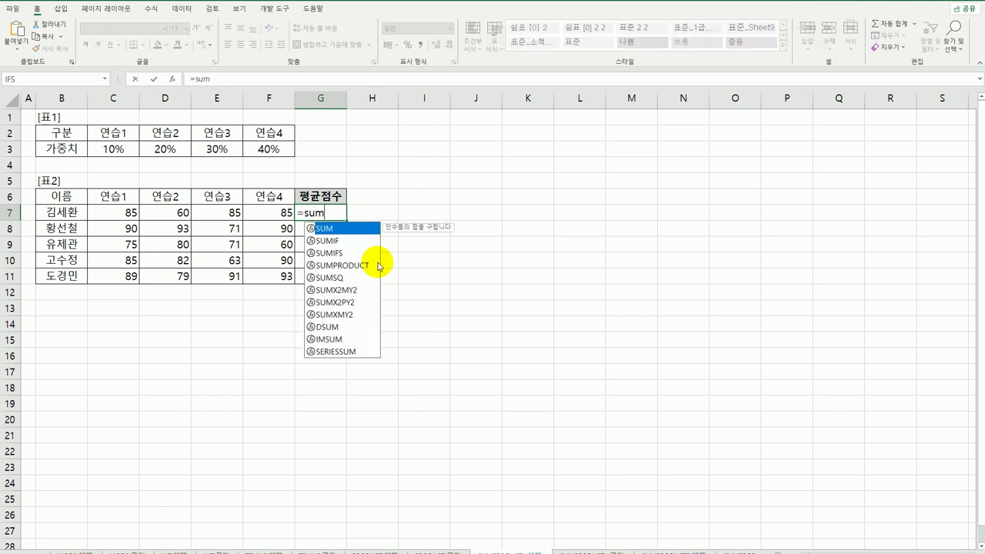
{"action": "double_click", "coordinate": [366, 265]}
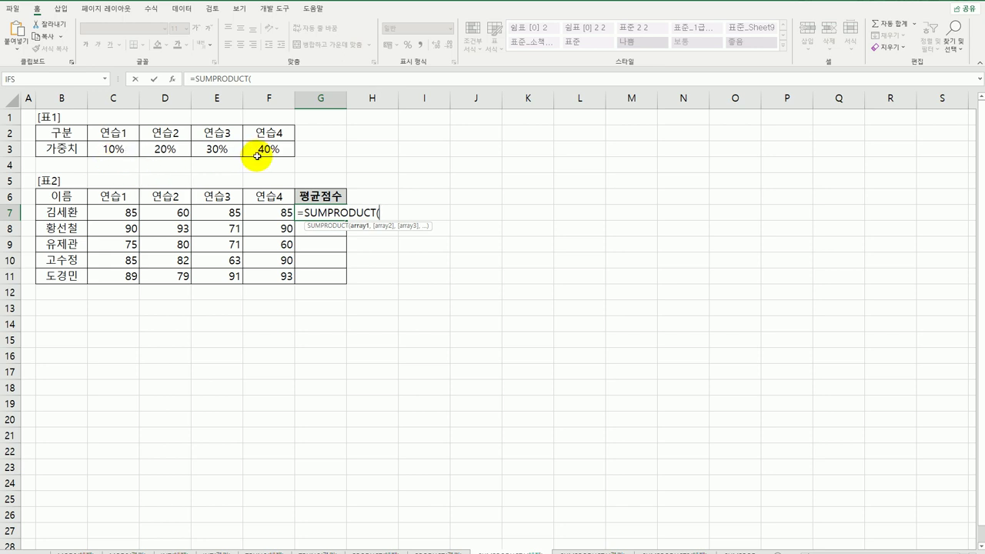
{"action": "left_click_drag", "start_coordinate": [117, 148], "coordinate": [262, 148]}
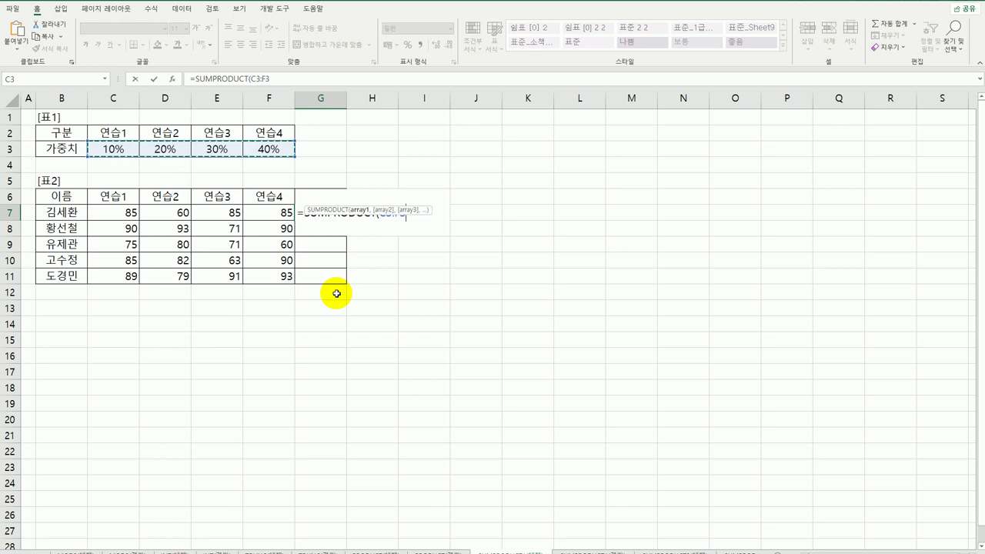
{"action": "key", "text": "F4"}
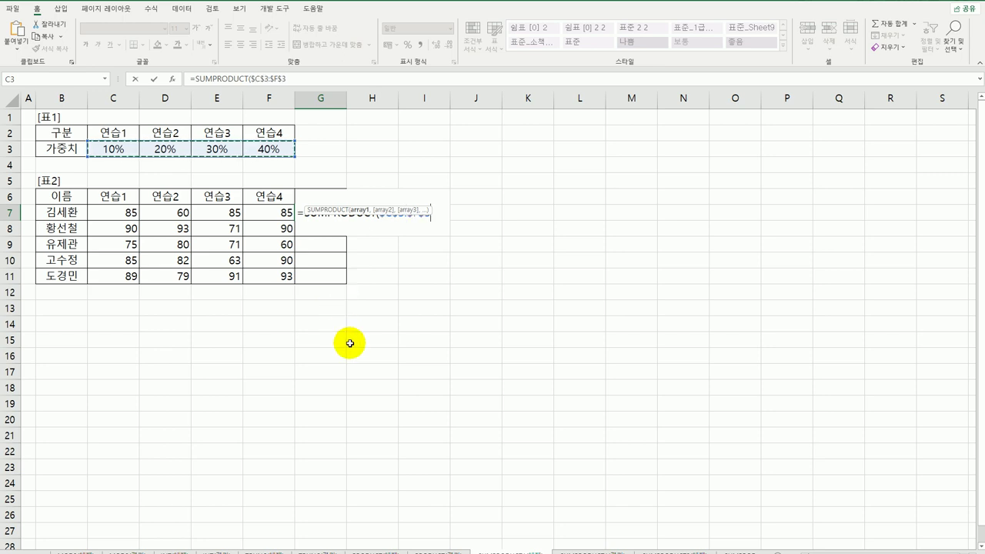
{"action": "type", "text": ","}
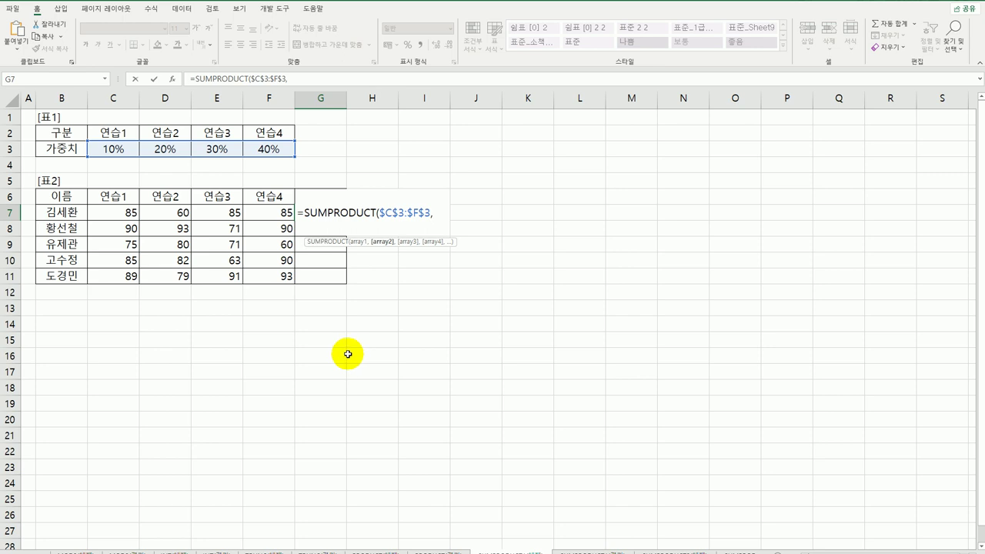
{"action": "left_click_drag", "start_coordinate": [116, 212], "coordinate": [261, 215]}
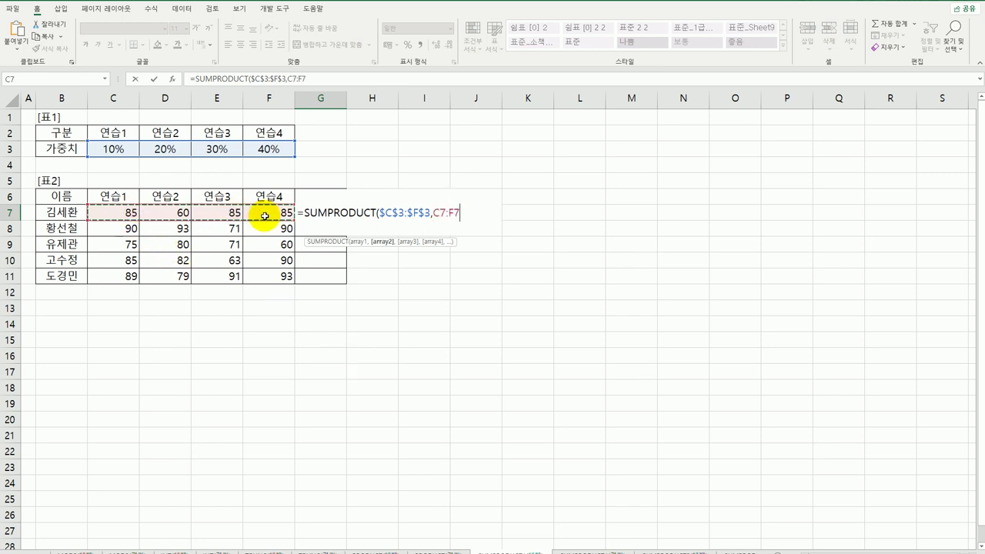
{"action": "type", "text": ")"}
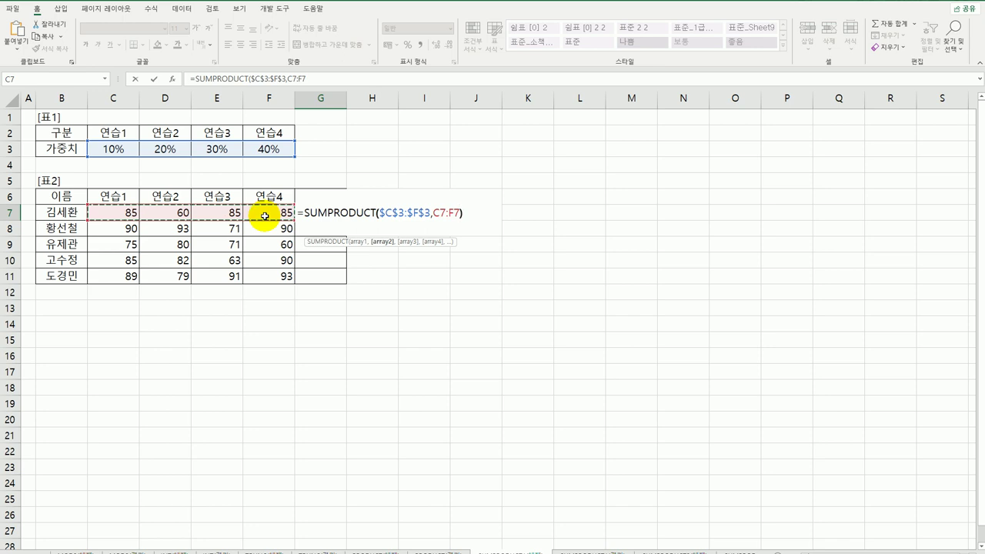
{"action": "key", "text": "Return"}
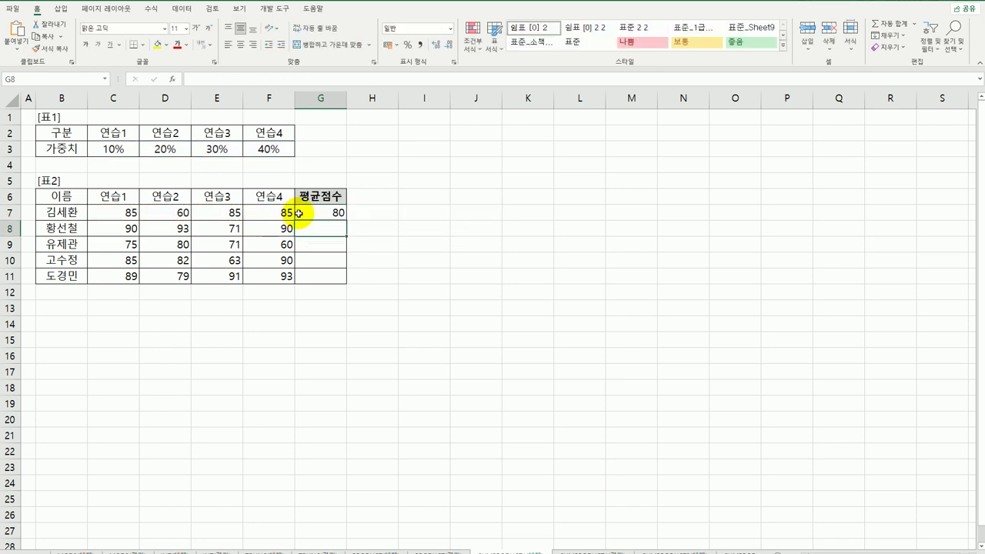
Examine how each 연습1 to 연습4 score in row 7 pairs with its 가중치 in row 3
{"action": "left_click", "coordinate": [123, 214]}
{"action": "left_click", "coordinate": [119, 151]}
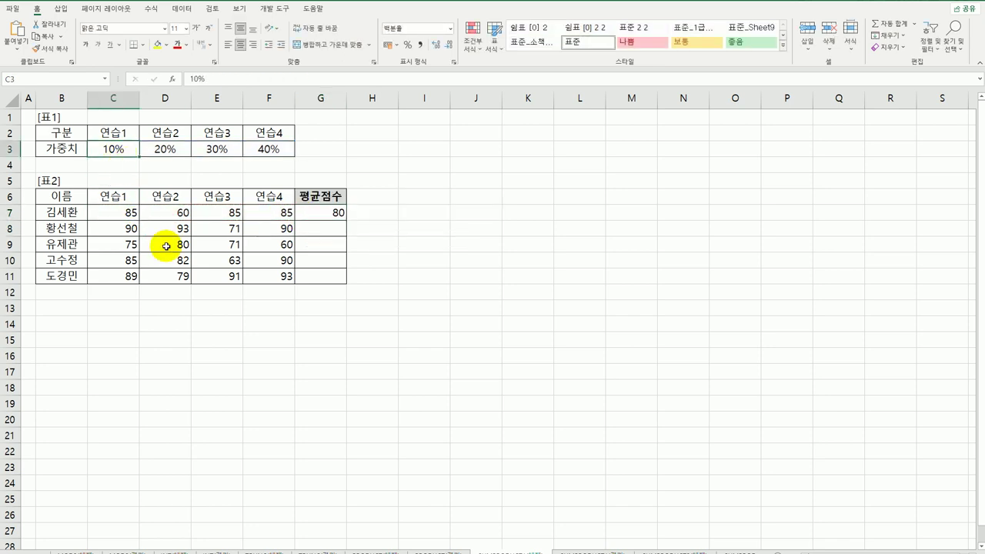
{"action": "left_click", "coordinate": [163, 213]}
{"action": "left_click", "coordinate": [167, 153]}
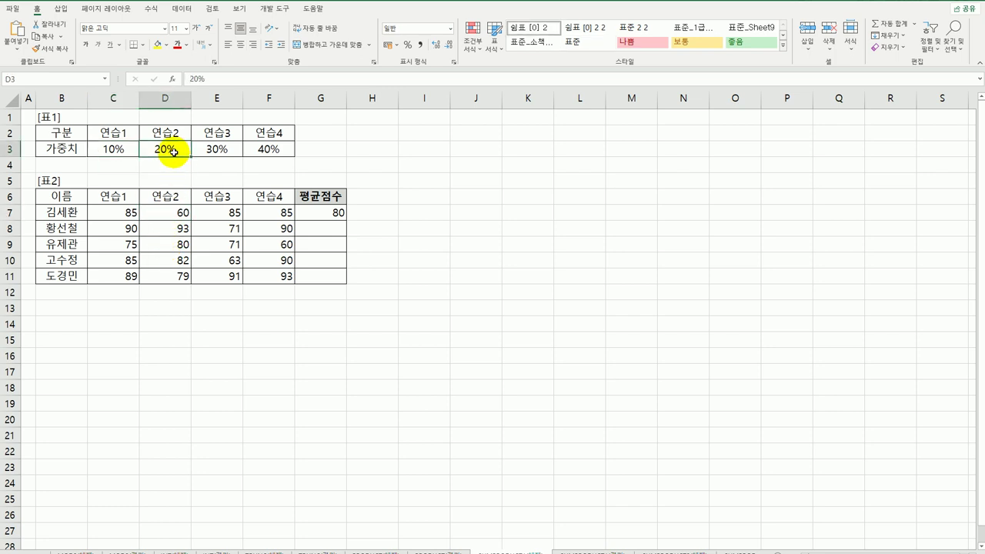
{"action": "left_click", "coordinate": [215, 216]}
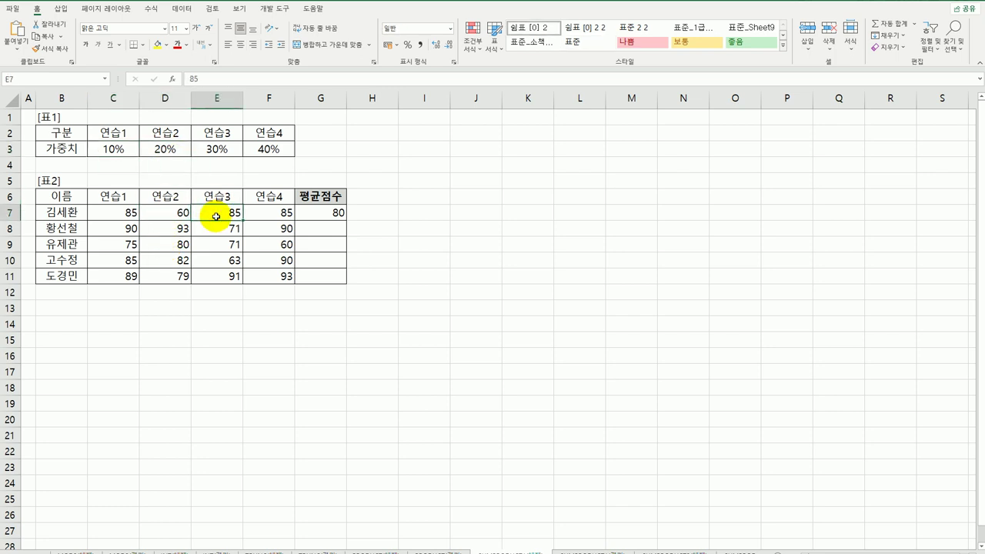
{"action": "left_click", "coordinate": [219, 149]}
{"action": "left_click", "coordinate": [264, 210]}
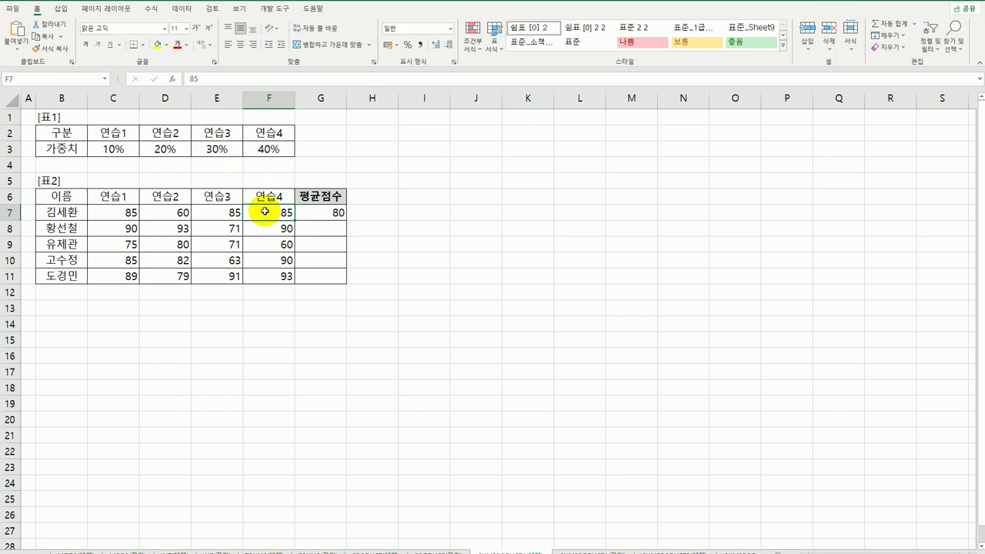
{"action": "left_click", "coordinate": [264, 149]}
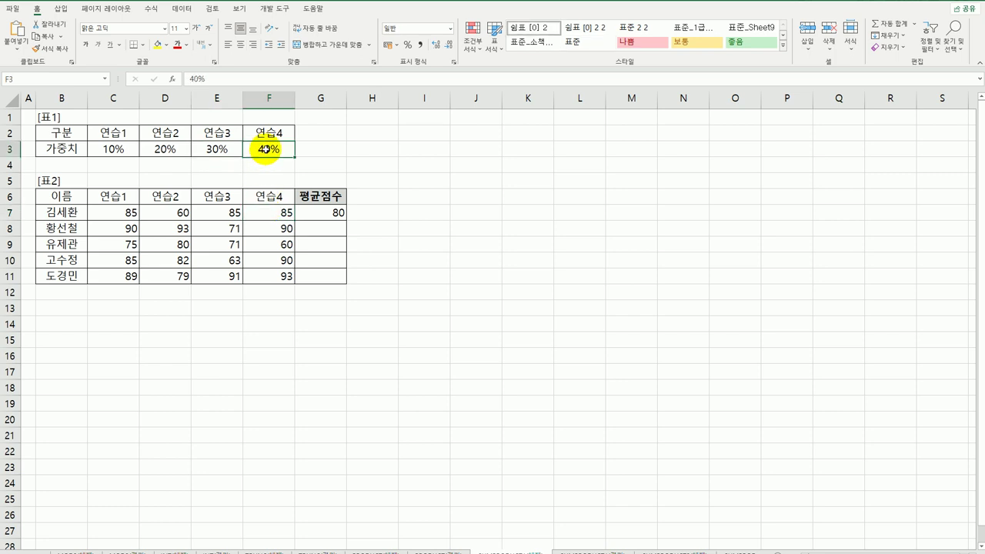
Fill G7's SUMPRODUCT formula down the 평균점수 column to G11
{"action": "left_click", "coordinate": [343, 217]}
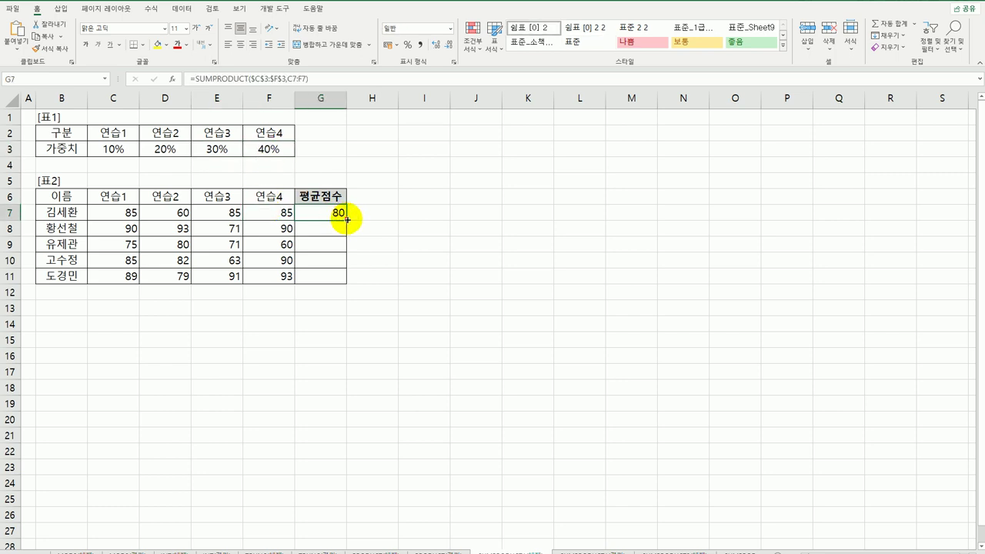
{"action": "left_click_drag", "start_coordinate": [346, 220], "coordinate": [338, 279]}
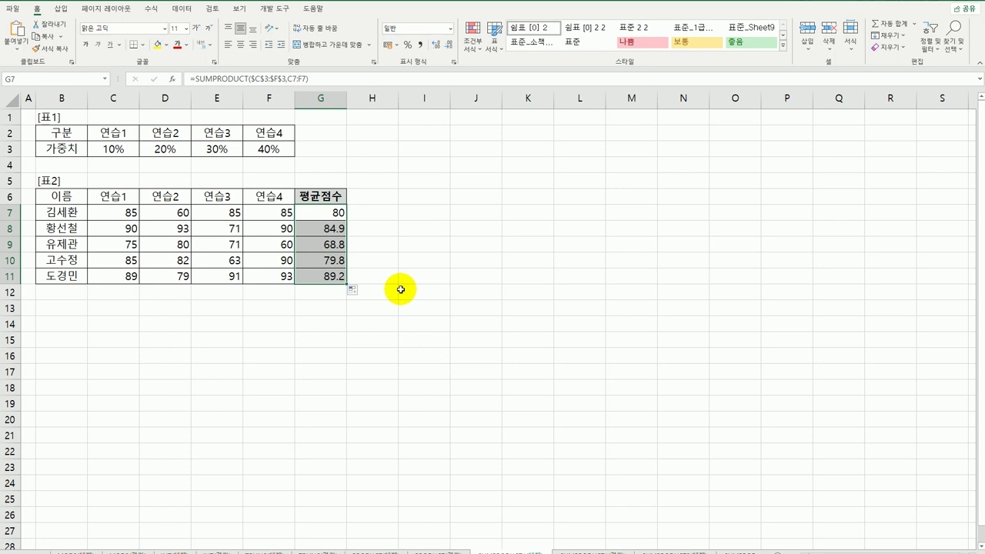
Wrap G7's SUMPRODUCT formula in ROUNDUP with 0 decimal places and fill it down the 평균점수 column to G11
{"action": "double_click", "coordinate": [323, 214]}
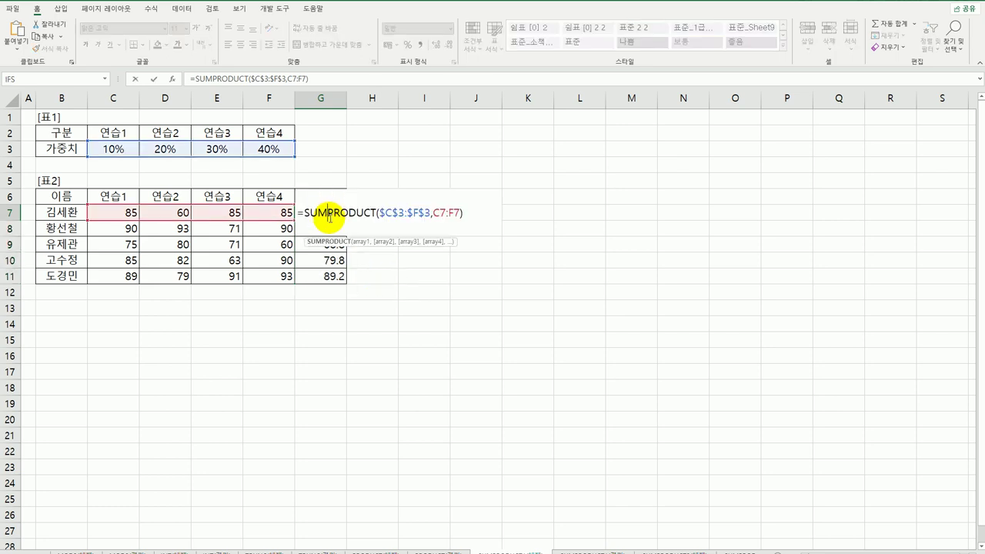
{"action": "left_click", "coordinate": [304, 214]}
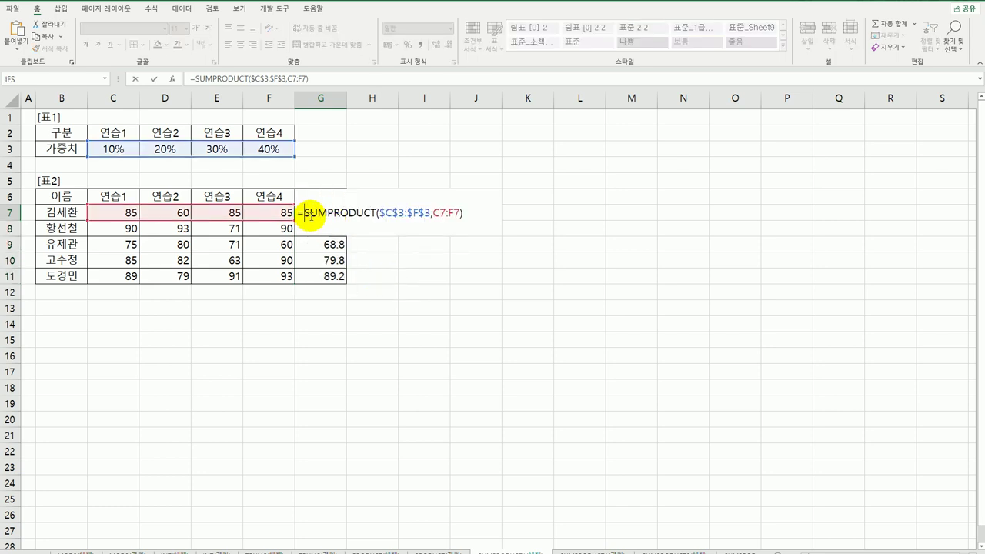
{"action": "type", "text": "rou"}
{"action": "key", "text": "Down"}
{"action": "key", "text": "Down"}
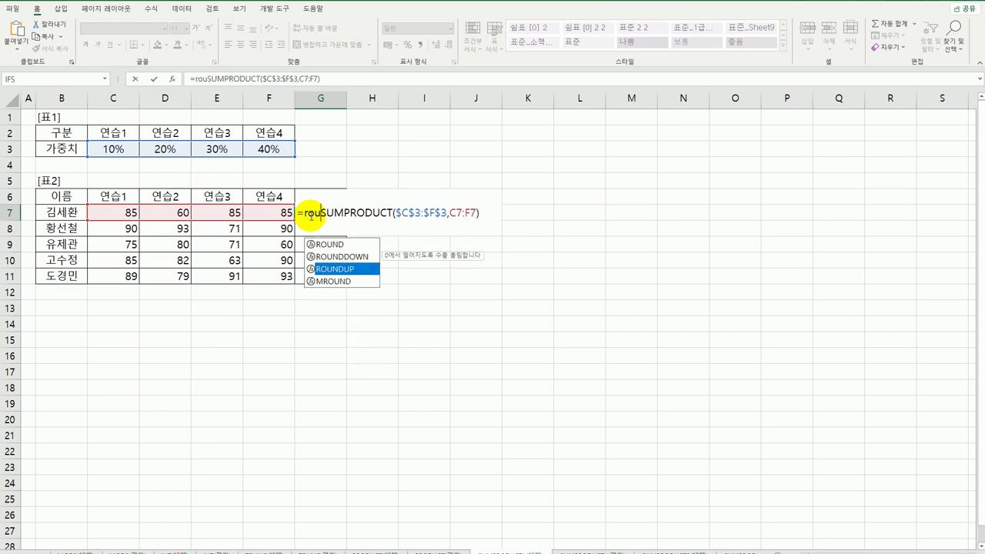
{"action": "key", "text": "Tab"}
{"action": "key", "text": "End"}
{"action": "type", "text": ",0"}
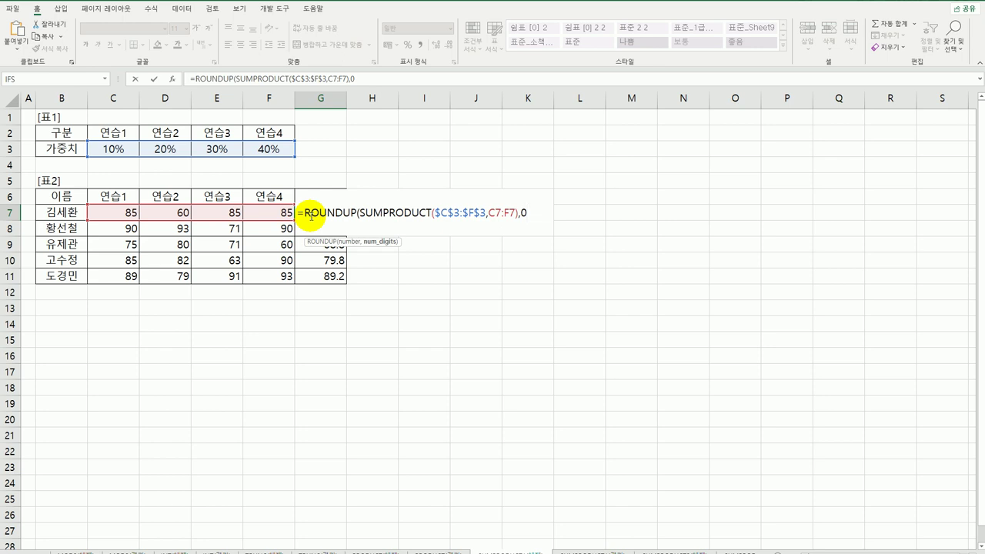
{"action": "key", "text": "Return"}
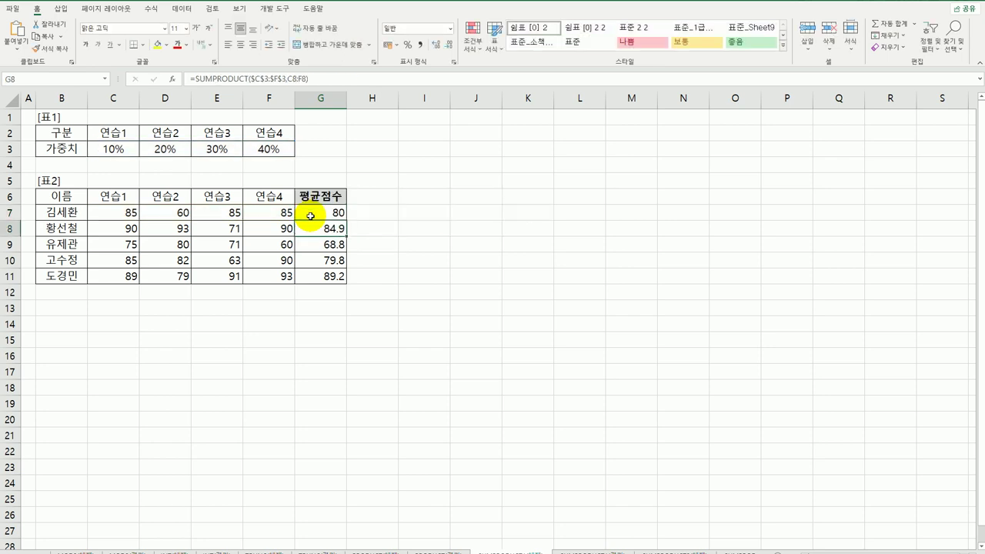
{"action": "left_click", "coordinate": [310, 216]}
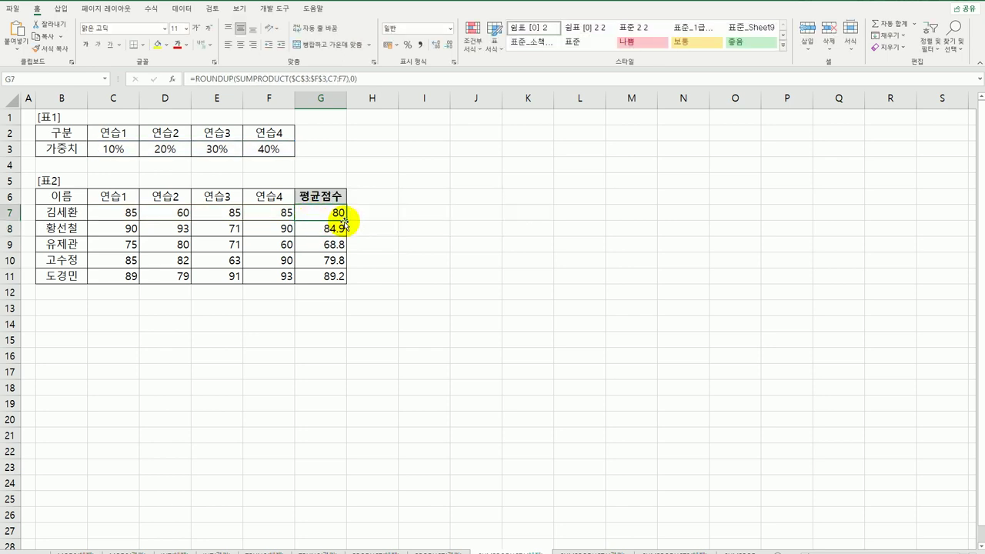
{"action": "left_click_drag", "start_coordinate": [346, 222], "coordinate": [348, 281]}
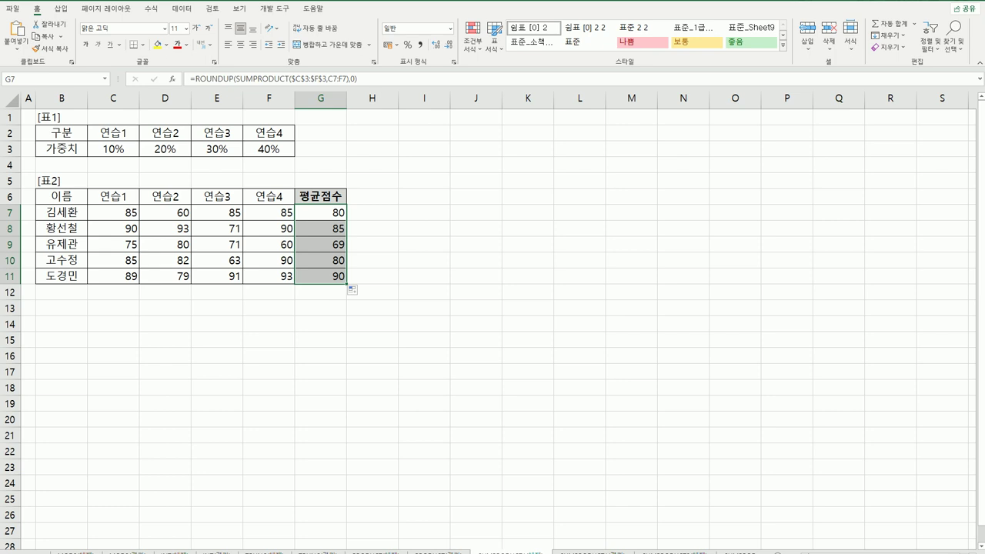
Switch to the exercise sheet with the 항목별 가중치 and empty 평가점수 tables, and compare B3:E3 with C7:F7
{"action": "left_click", "coordinate": [655, 546]}
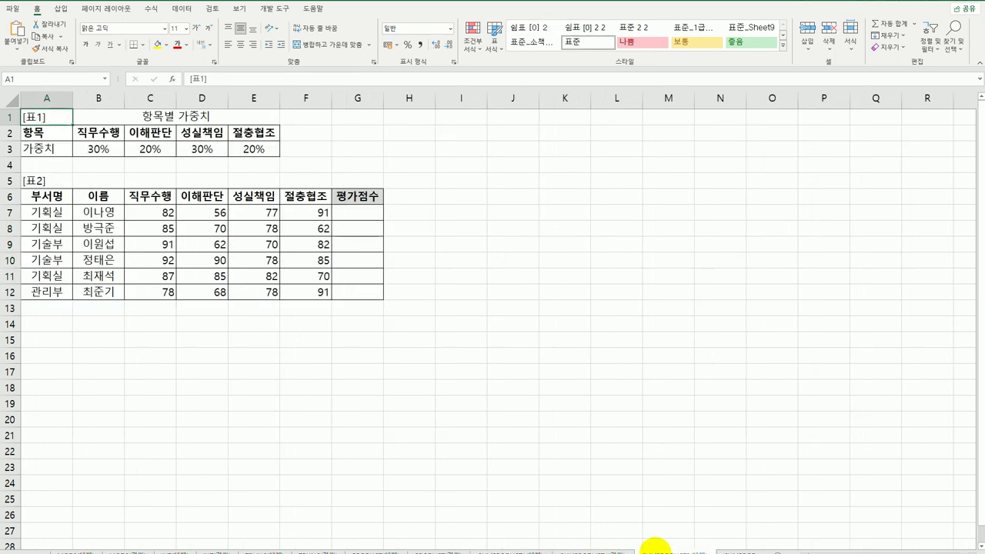
{"action": "left_click", "coordinate": [372, 212]}
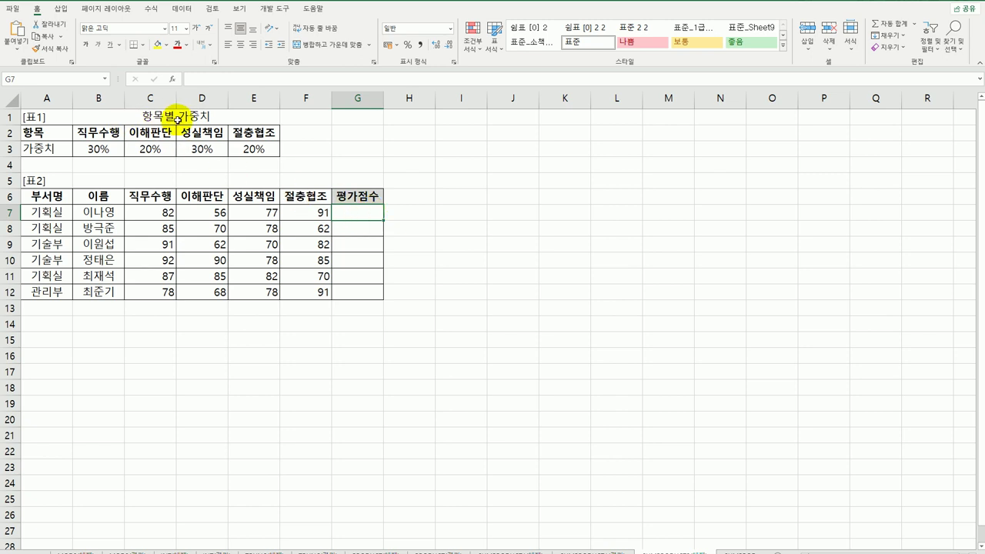
{"action": "left_click_drag", "start_coordinate": [103, 150], "coordinate": [245, 151]}
{"action": "left_click_drag", "start_coordinate": [161, 210], "coordinate": [301, 213]}
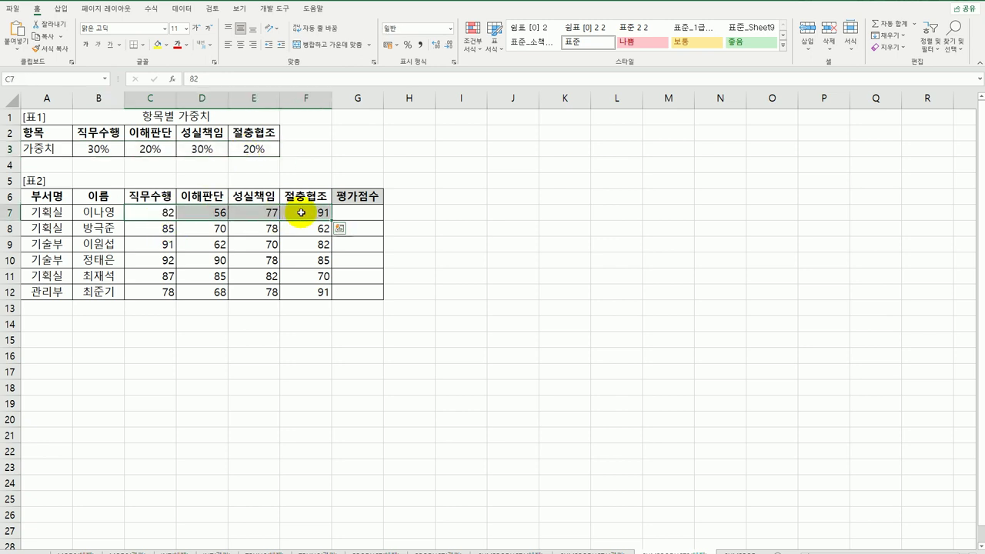
Enter =SUMPRODUCT($B$3:$E$3,C7:F7) in G7, the first 평가점수 cell of [표2]
{"action": "left_click", "coordinate": [370, 214]}
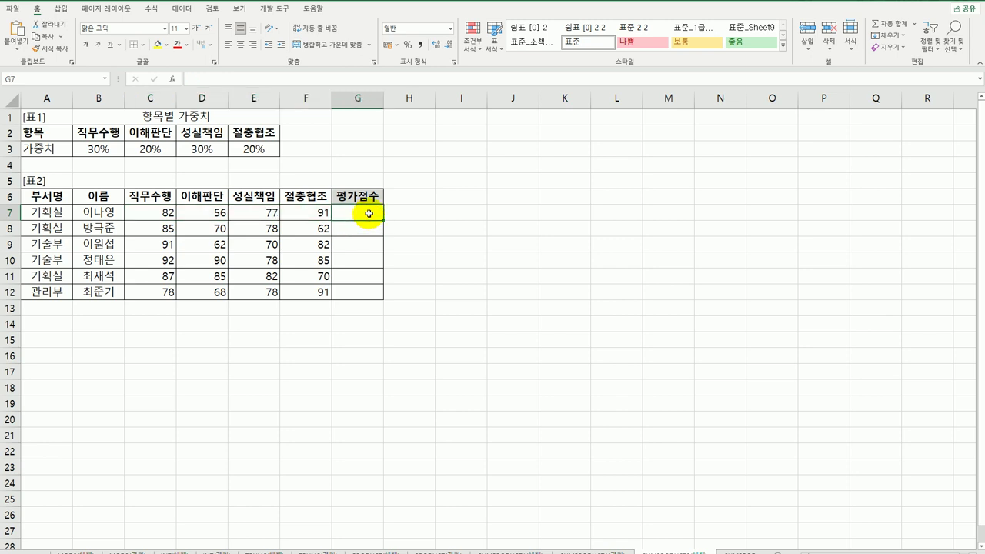
{"action": "type", "text": "=s"}
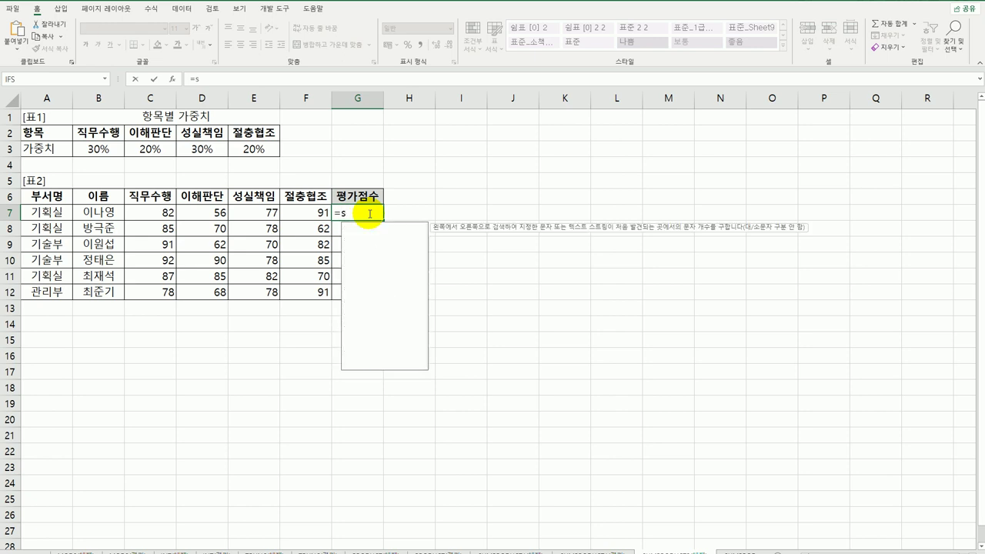
{"action": "type", "text": "um"}
{"action": "key", "text": "Down"}
{"action": "key", "text": "Down"}
{"action": "key", "text": "Down"}
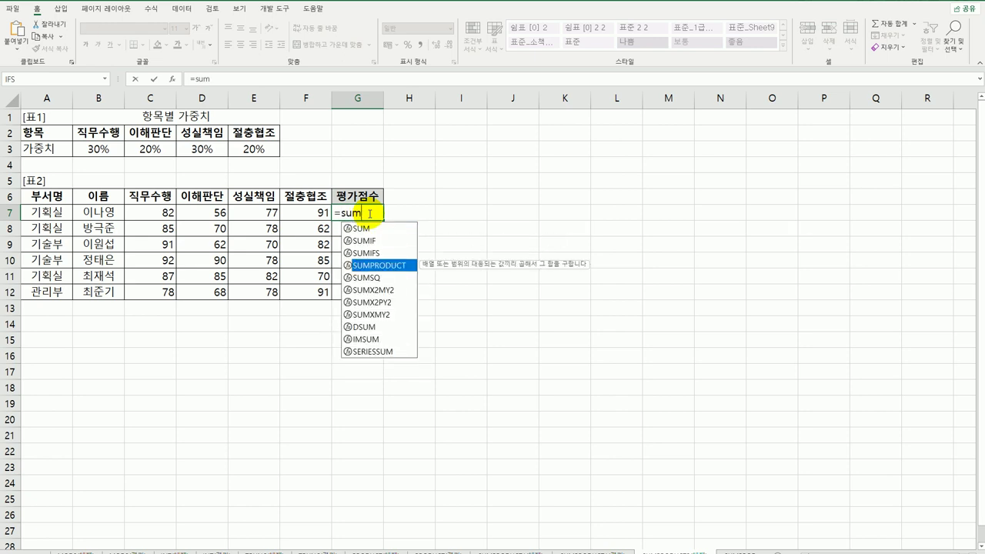
{"action": "key", "text": "Tab"}
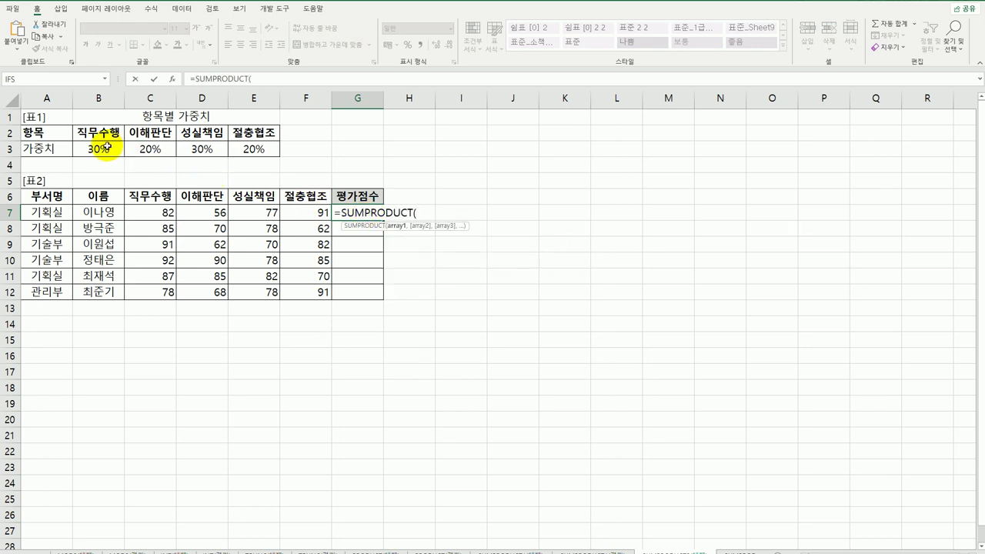
{"action": "left_click_drag", "start_coordinate": [105, 150], "coordinate": [230, 149]}
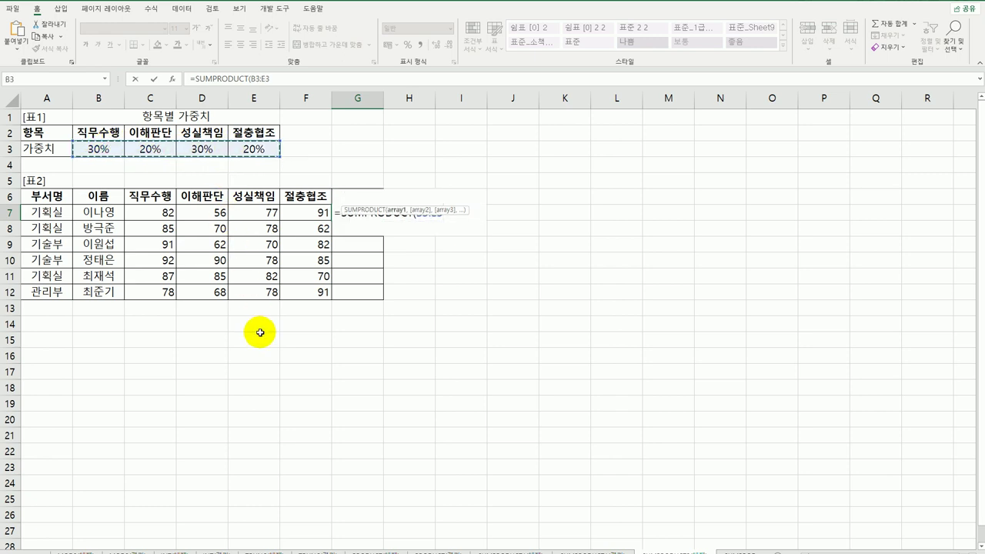
{"action": "key", "text": "F4"}
{"action": "type", "text": ","}
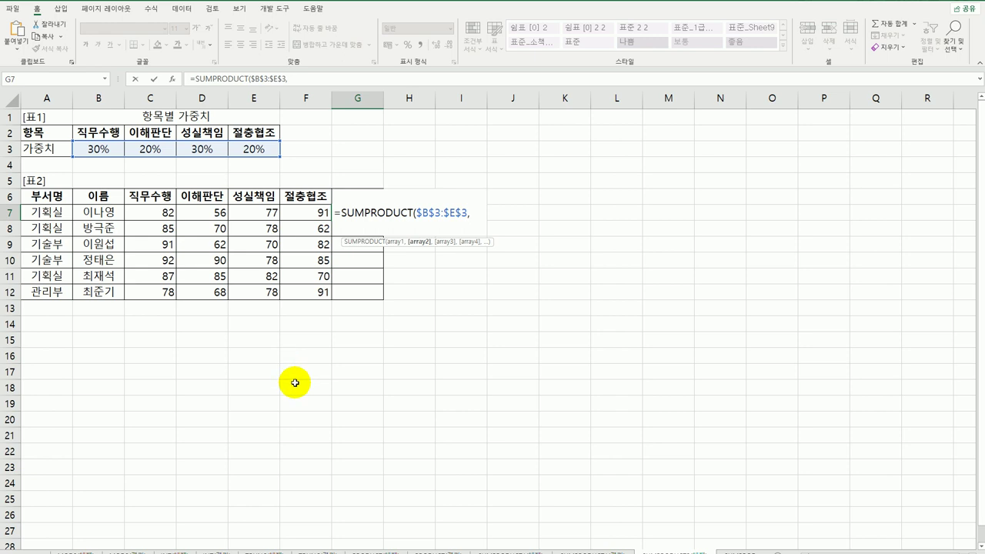
{"action": "left_click_drag", "start_coordinate": [146, 213], "coordinate": [283, 213]}
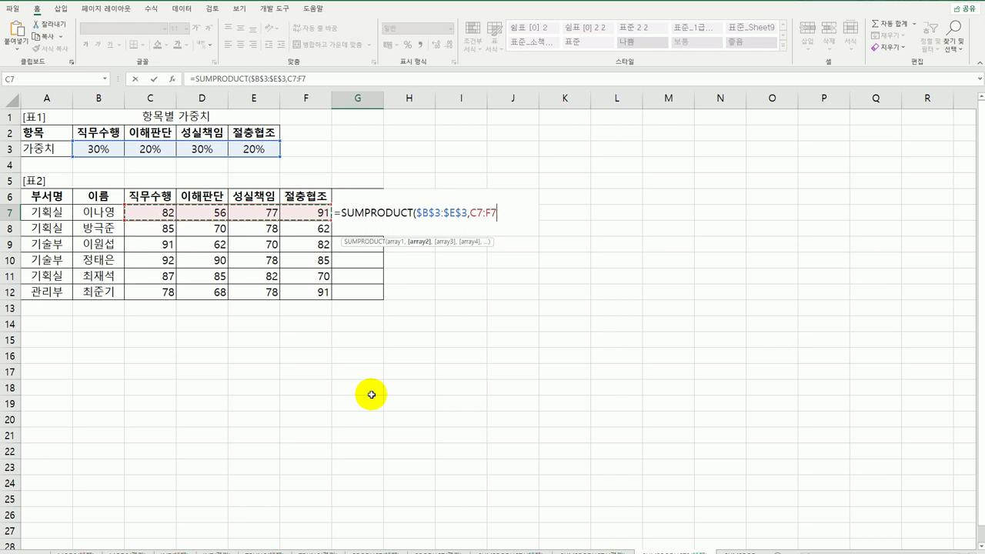
{"action": "type", "text": ")"}
{"action": "key", "text": "Return"}
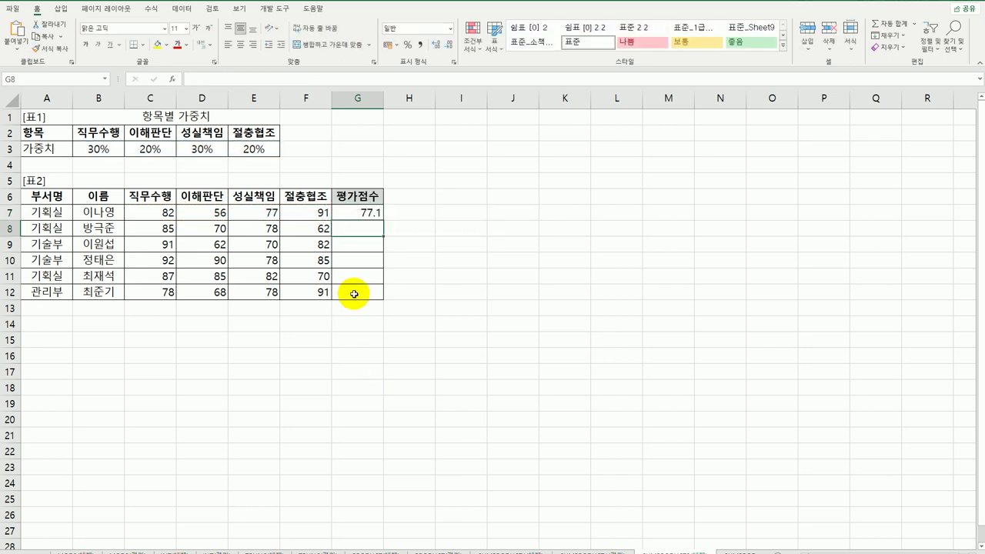
Fill G7's SUMPRODUCT formula down the 평가점수 column to G12
{"action": "left_click", "coordinate": [365, 213]}
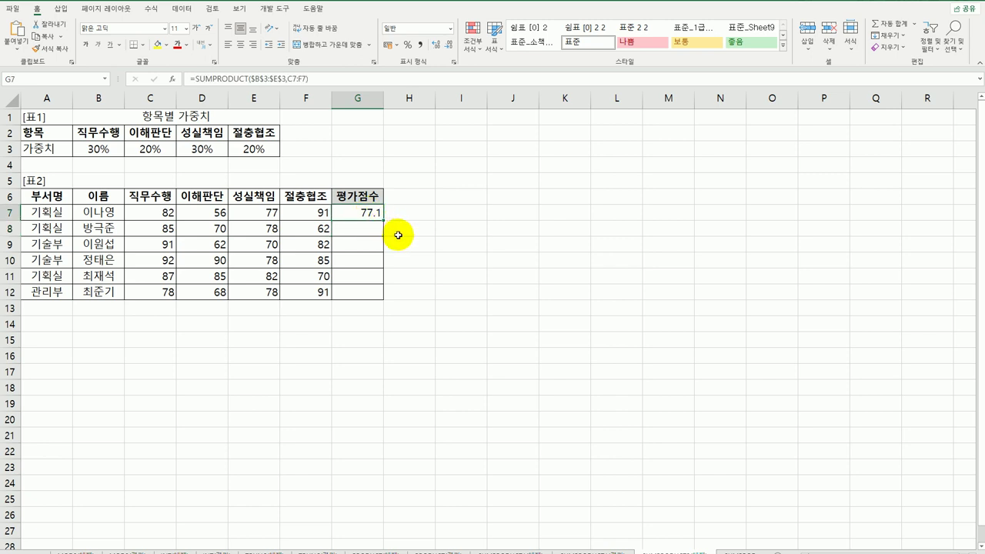
{"action": "left_click_drag", "start_coordinate": [383, 242], "coordinate": [376, 299]}
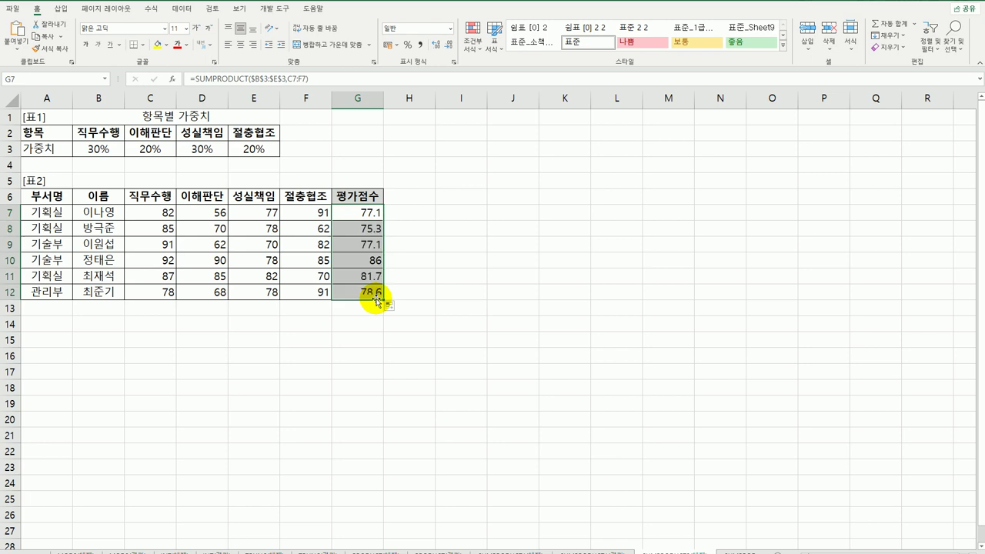
{"action": "left_click", "coordinate": [361, 212]}
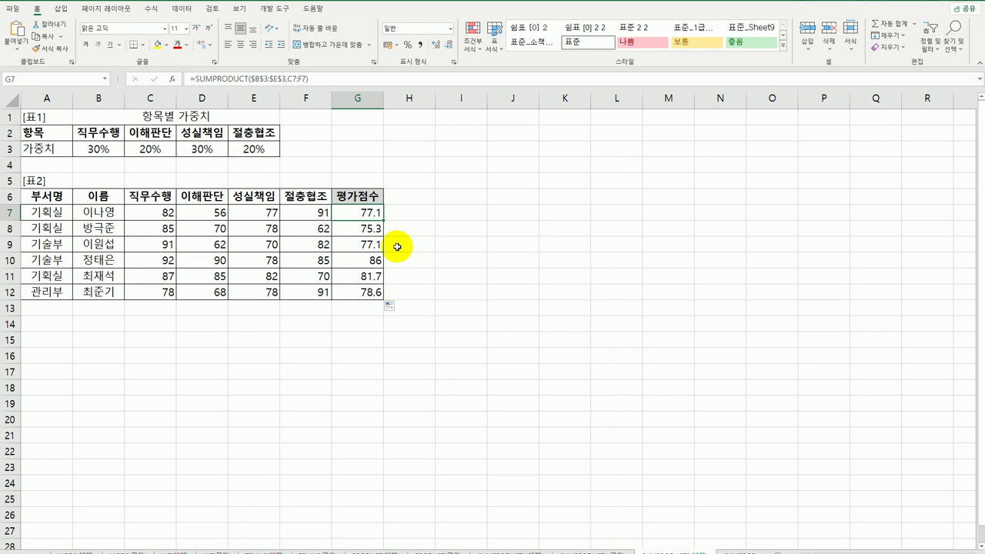
Check the 평가점수 result sheet, and switch to the MDETERM 함수 exercise sheet to examine the array B5:D7
{"action": "left_click", "coordinate": [727, 549]}
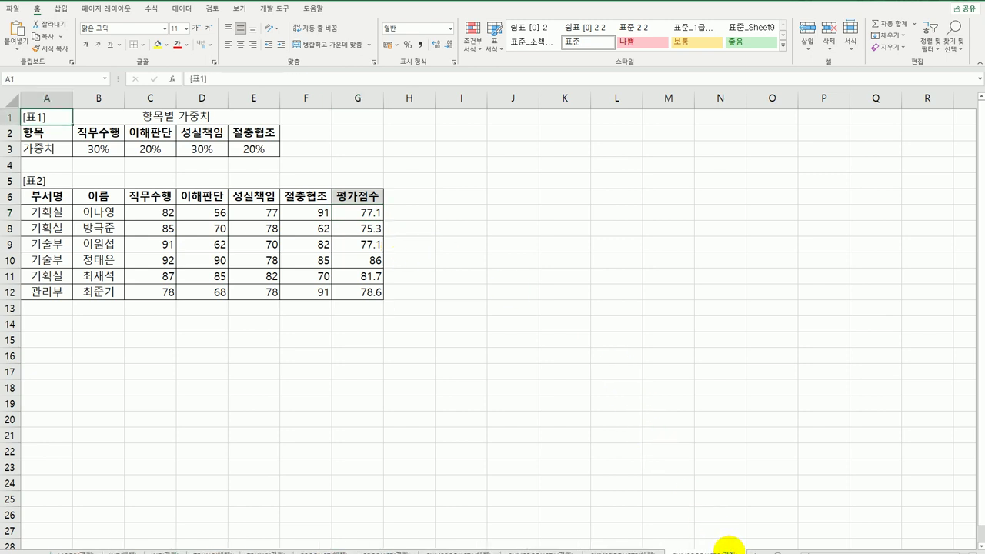
{"action": "left_click", "coordinate": [29, 549]}
{"action": "left_click", "coordinate": [29, 549]}
{"action": "left_click", "coordinate": [29, 550]}
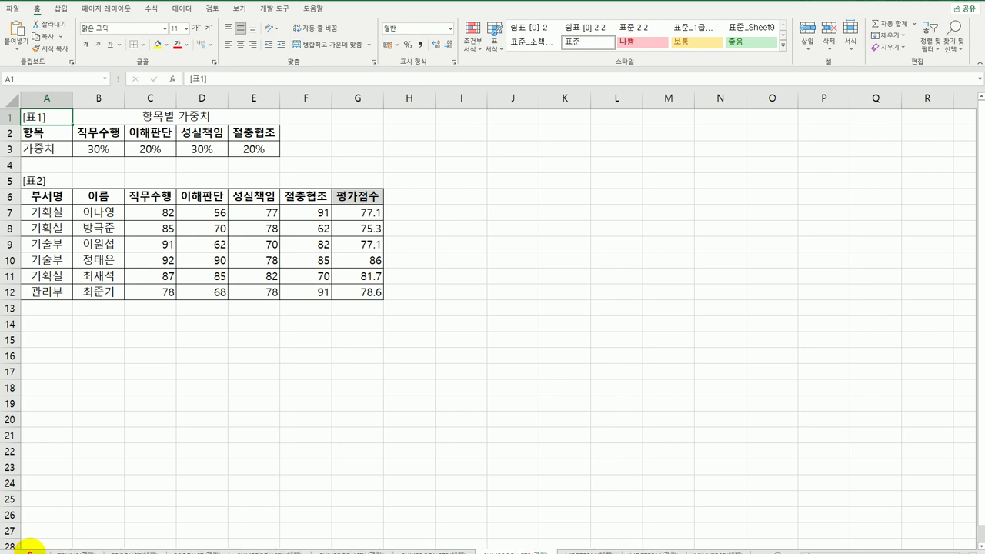
{"action": "left_click", "coordinate": [29, 549]}
{"action": "left_click", "coordinate": [28, 550]}
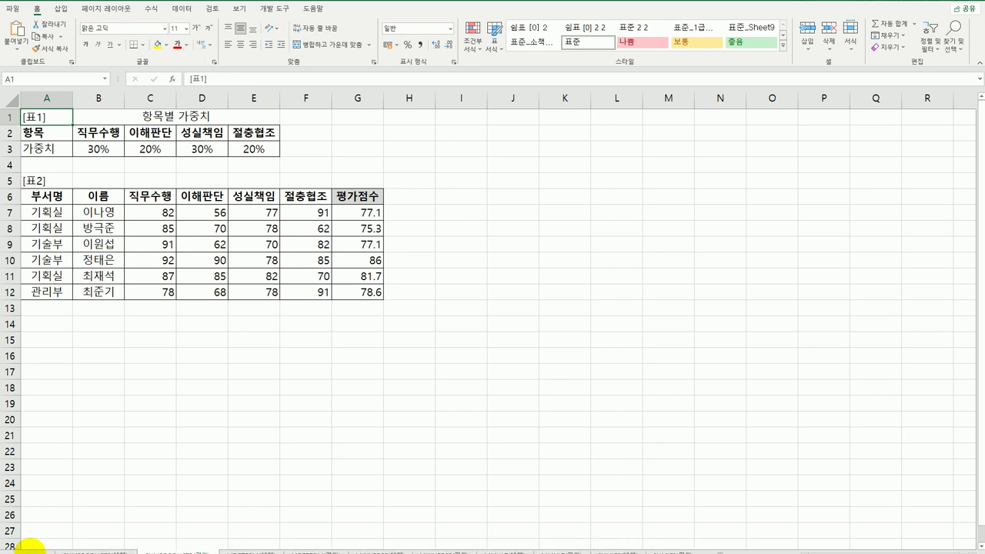
{"action": "left_click", "coordinate": [236, 549]}
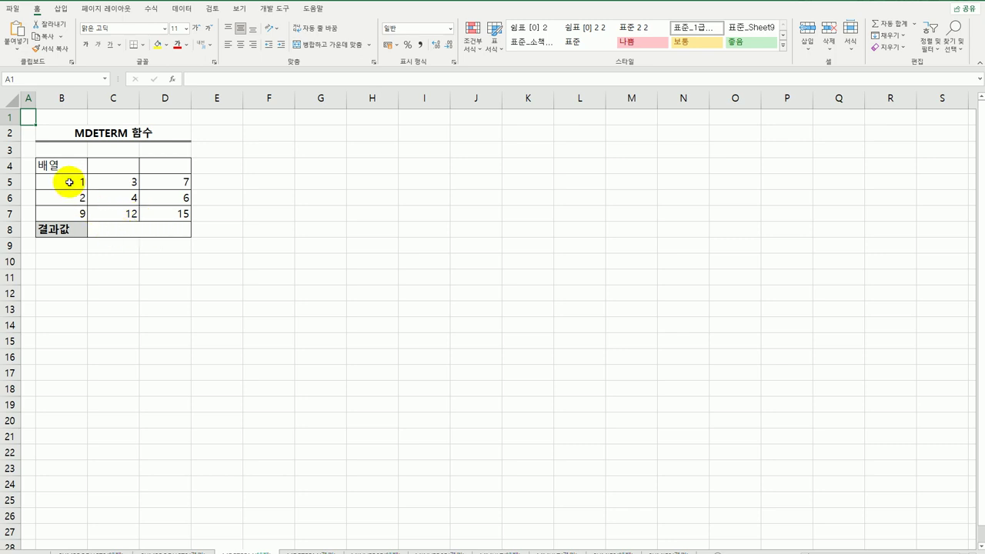
{"action": "left_click_drag", "start_coordinate": [70, 185], "coordinate": [145, 214]}
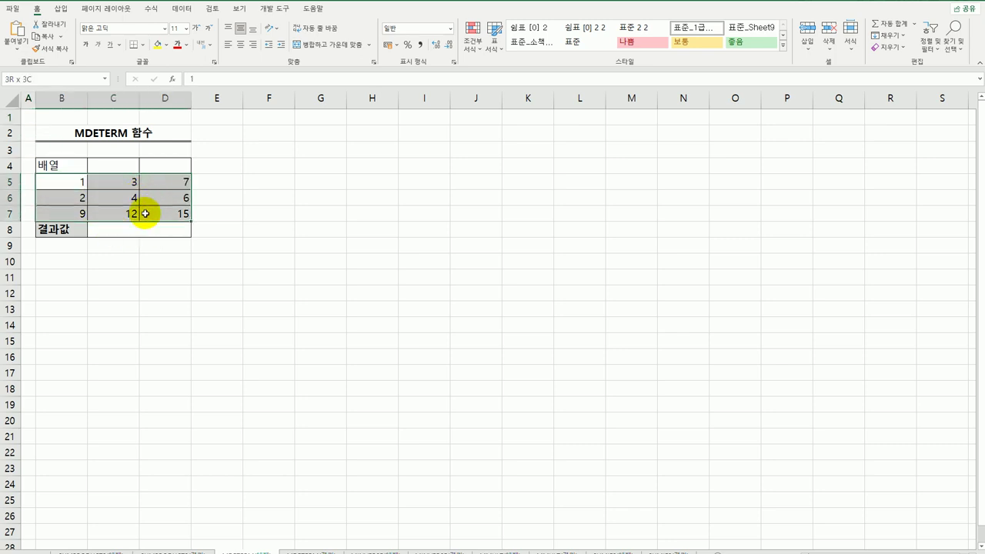
Enter =MDETERM(B5:D7) in the 결과값 cell C8 and compare it with the MDETERM result sheet
{"action": "left_click", "coordinate": [129, 232]}
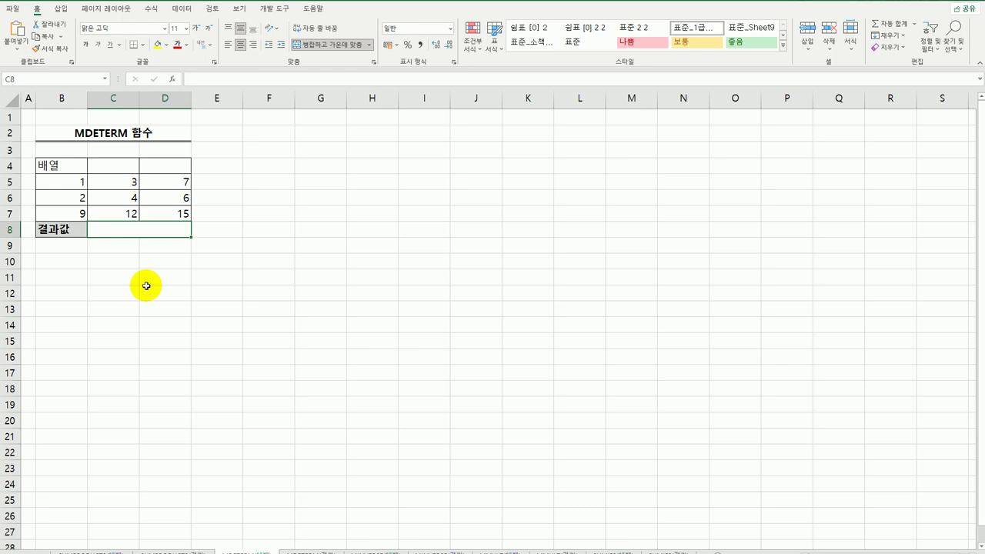
{"action": "type", "text": "="}
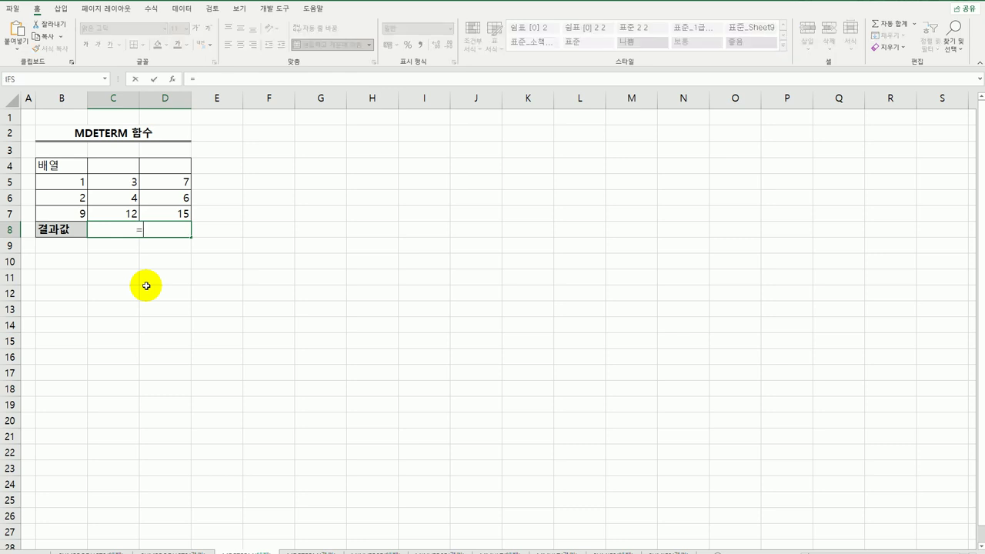
{"action": "type", "text": "me"}
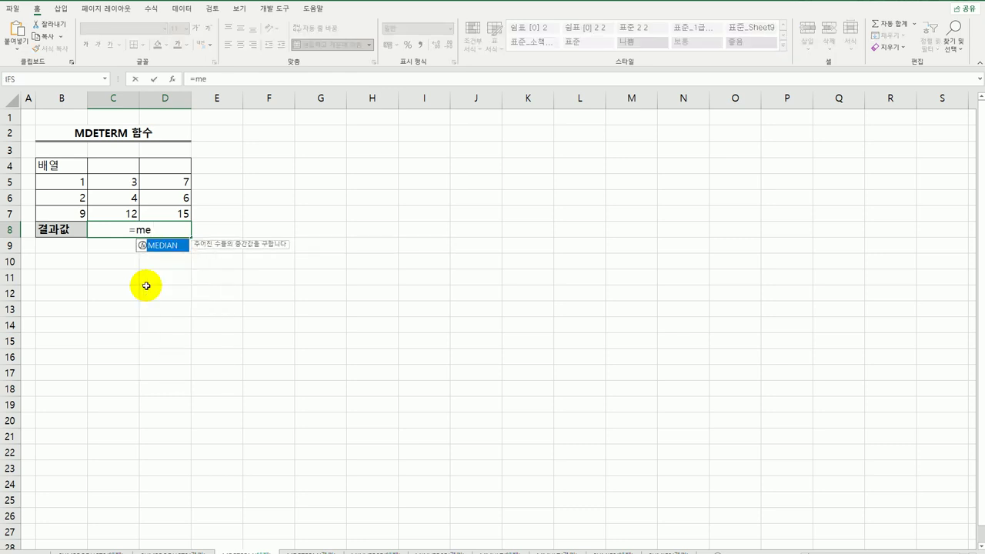
{"action": "key", "text": "BackSpace"}
{"action": "type", "text": "d"}
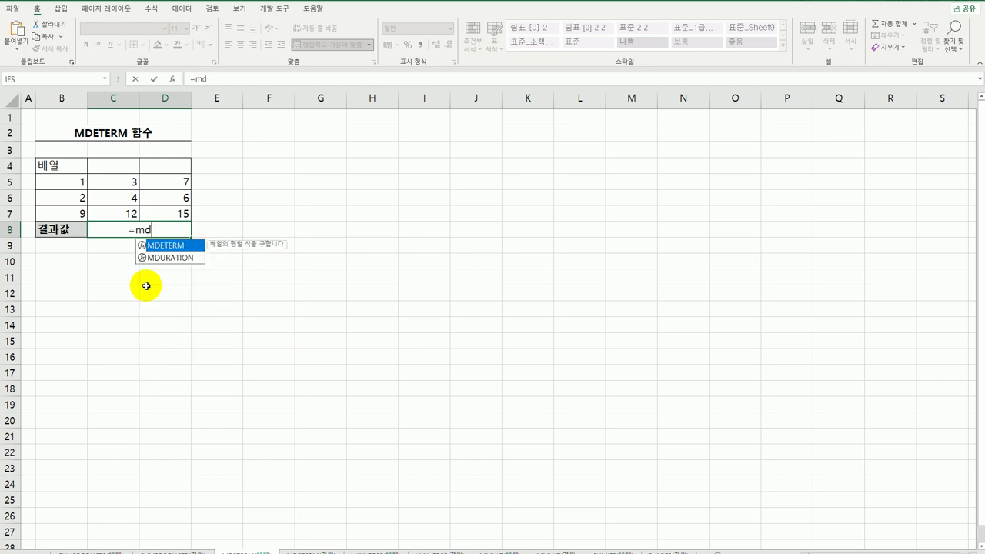
{"action": "double_click", "coordinate": [171, 246]}
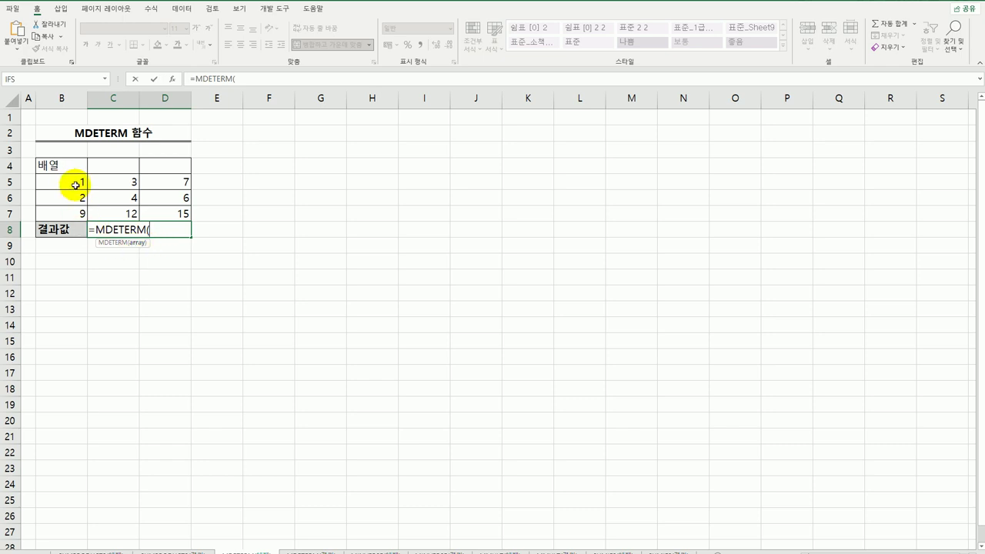
{"action": "left_click_drag", "start_coordinate": [75, 186], "coordinate": [165, 209]}
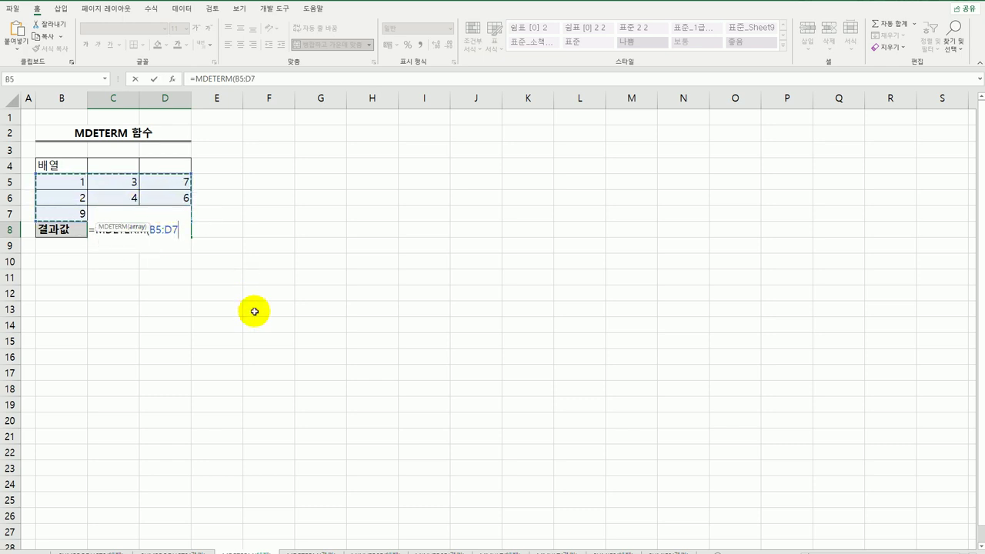
{"action": "key", "text": "Return"}
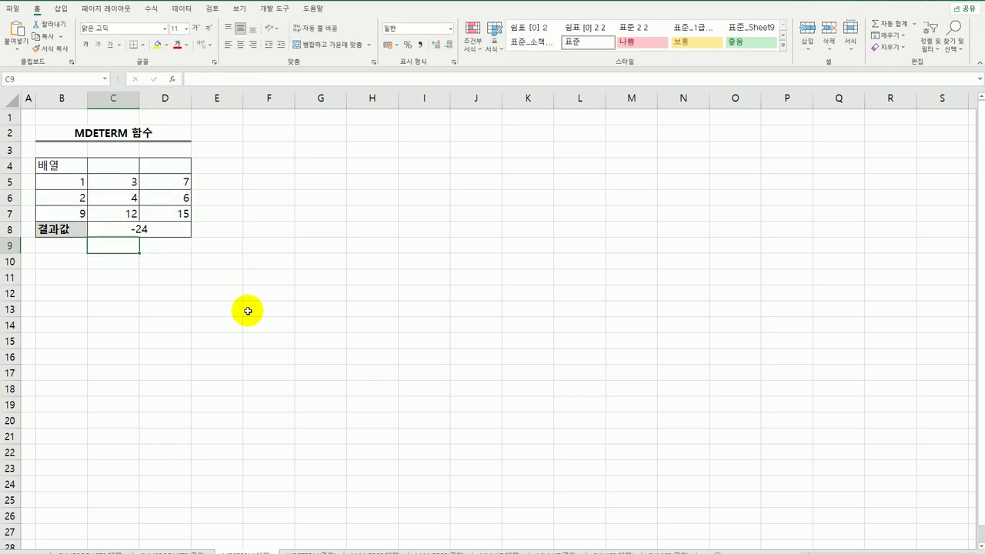
{"action": "key", "text": "Up"}
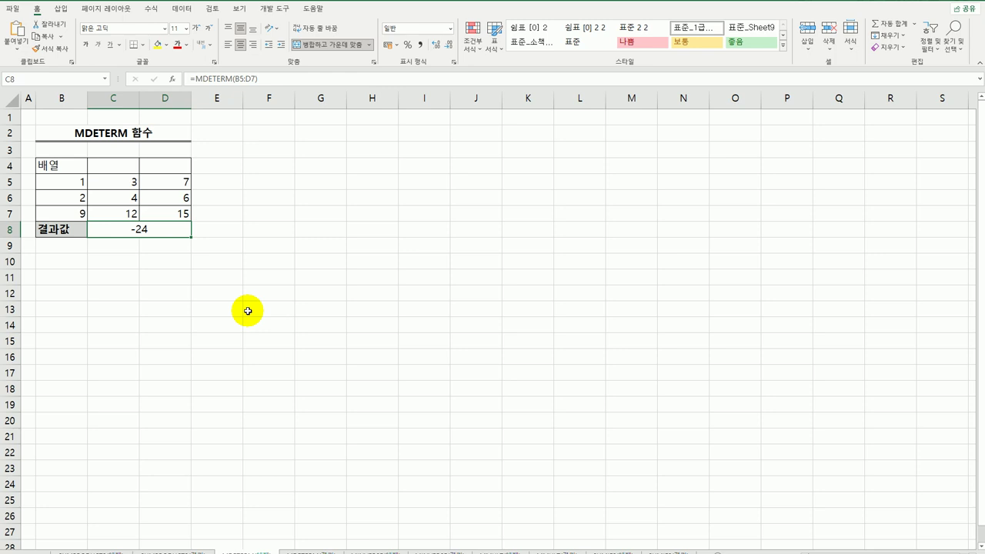
{"action": "left_click", "coordinate": [314, 550]}
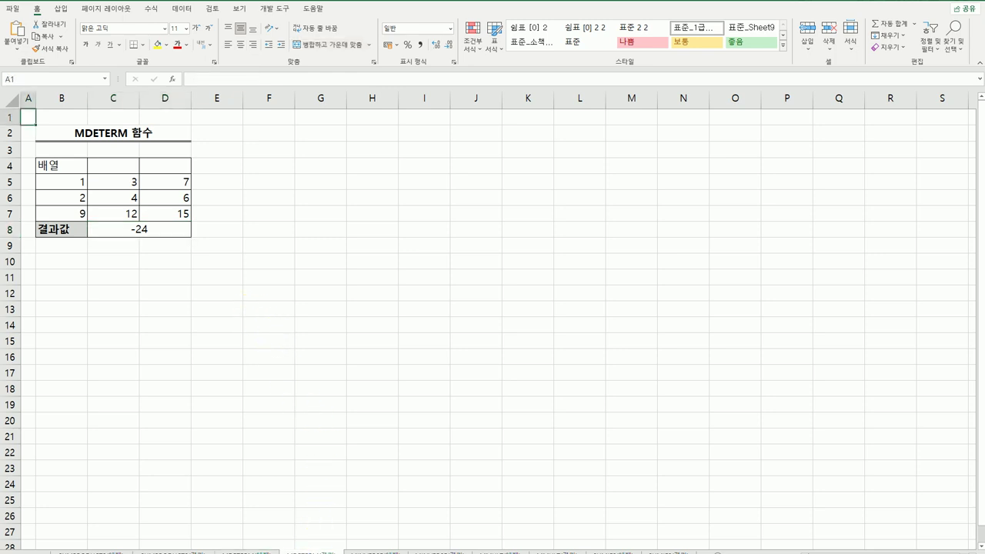
On the MINVERSE exercise sheet, enter =MINVERSE(B3:D5) as an array formula across the 역행렬 range F3:H5
{"action": "left_click", "coordinate": [375, 551]}
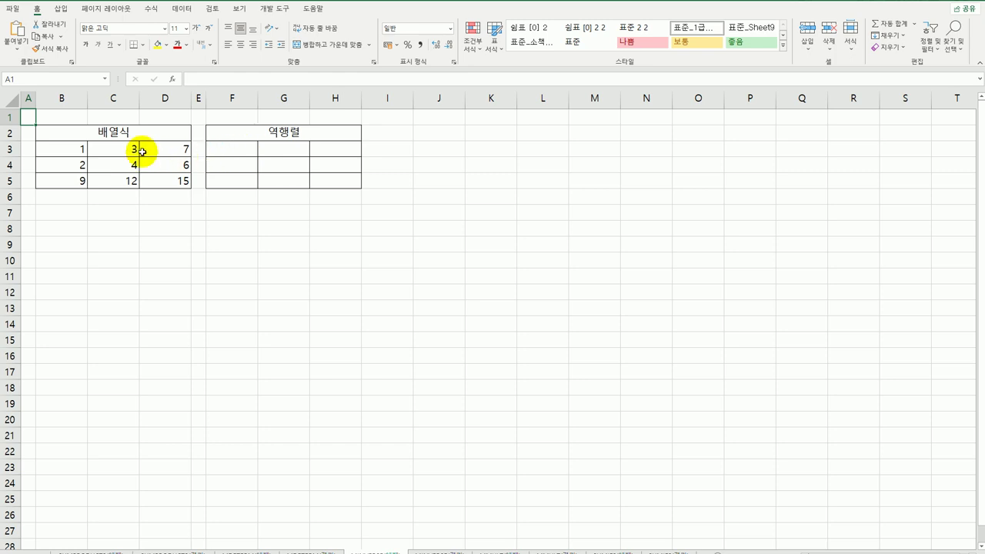
{"action": "left_click_drag", "start_coordinate": [81, 152], "coordinate": [176, 179]}
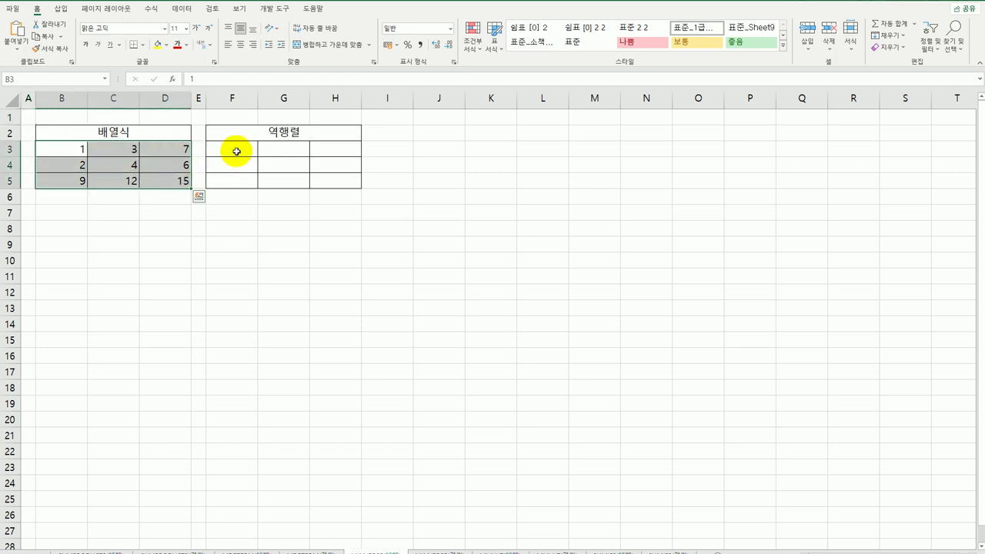
{"action": "left_click_drag", "start_coordinate": [236, 149], "coordinate": [320, 181]}
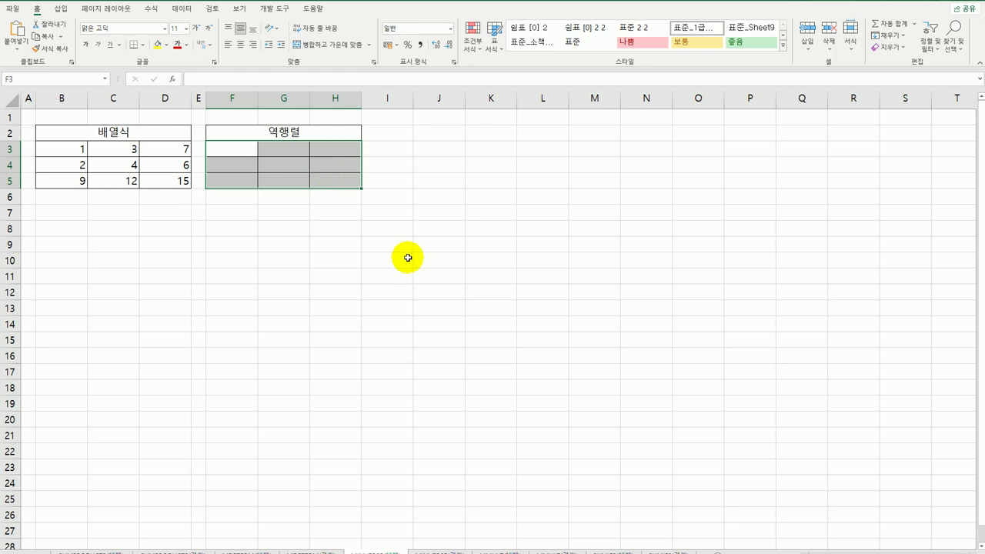
{"action": "type", "text": "="}
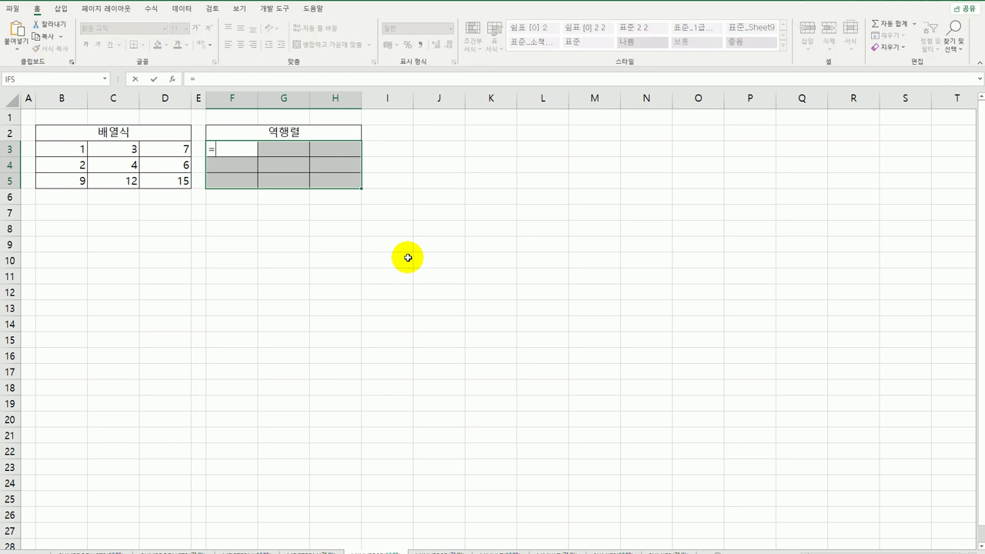
{"action": "type", "text": "min"}
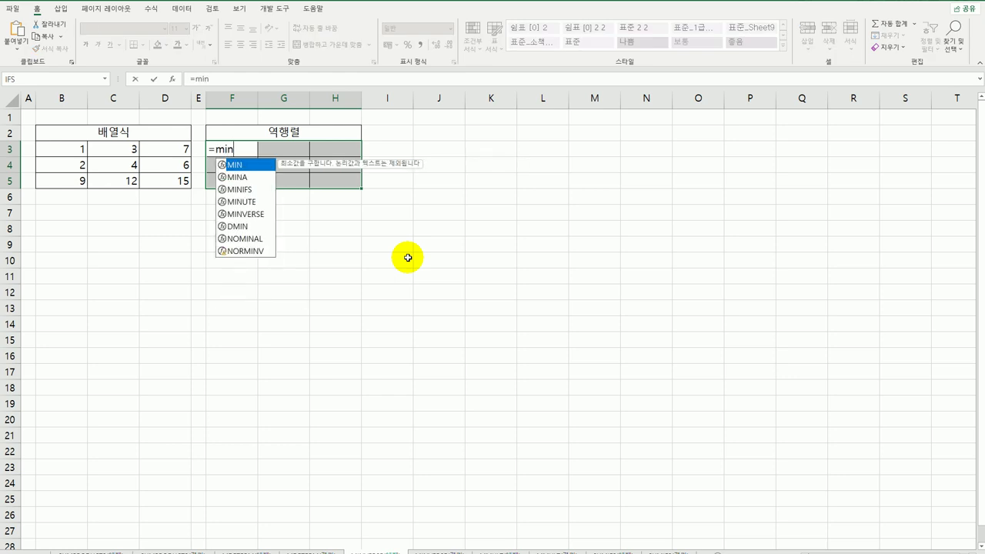
{"action": "key", "text": "Down"}
{"action": "key", "text": "Down"}
{"action": "key", "text": "Down"}
{"action": "key", "text": "Down"}
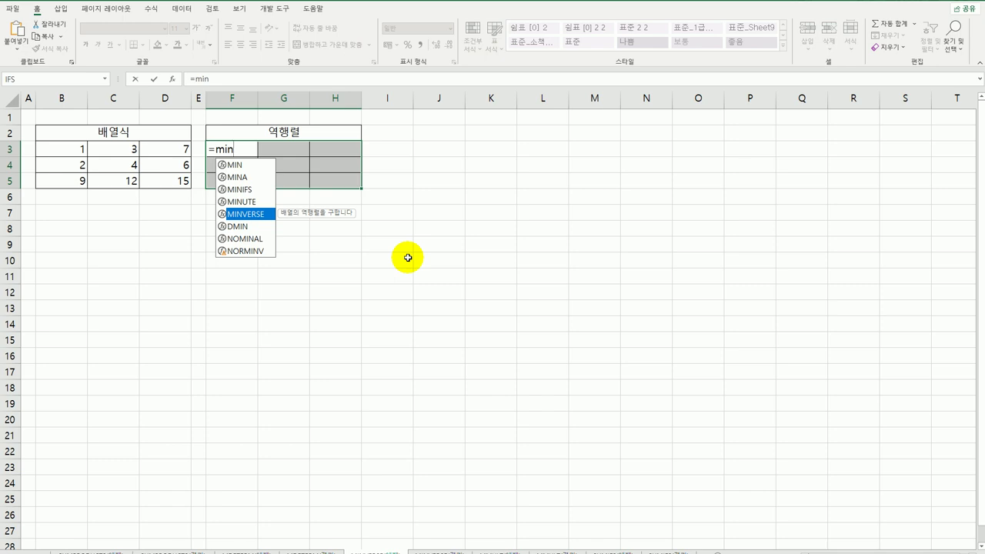
{"action": "key", "text": "Tab"}
{"action": "left_click_drag", "start_coordinate": [77, 150], "coordinate": [153, 178]}
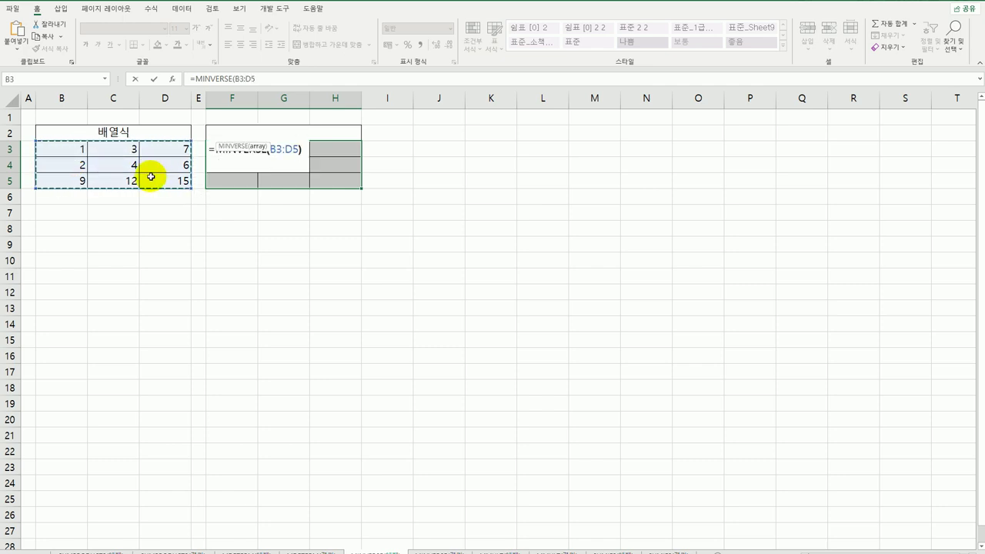
{"action": "type", "text": ")"}
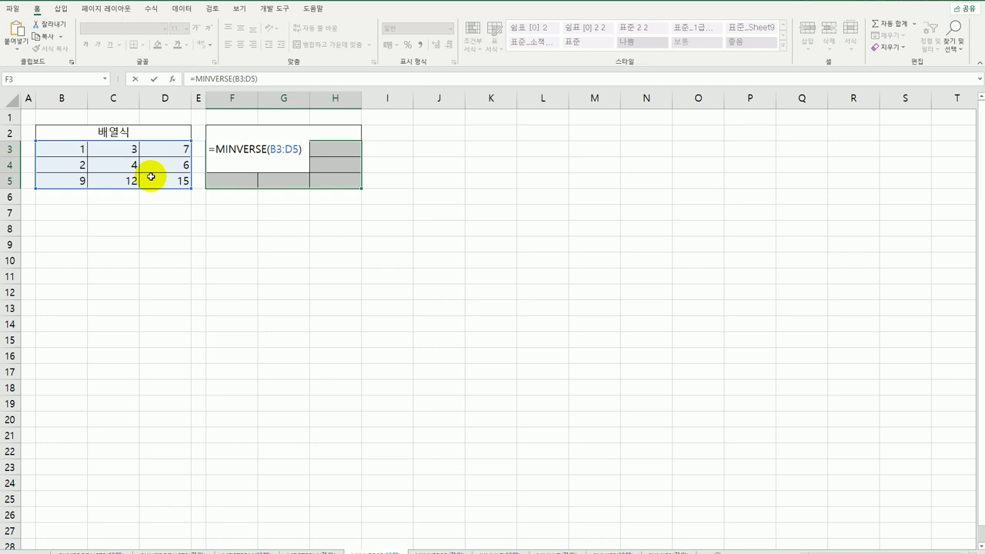
{"action": "key", "text": "ctrl+shift+Return"}
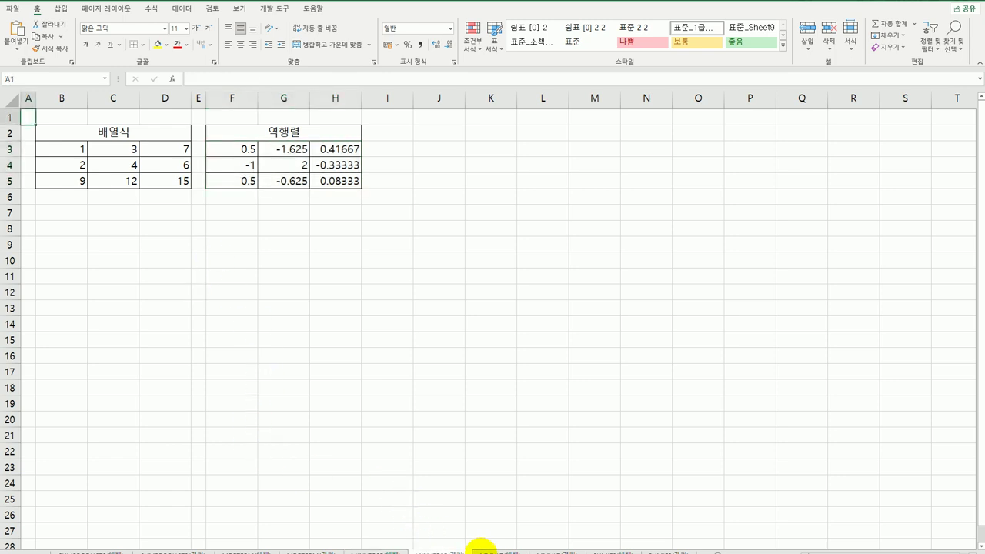
On the MMULT exercise sheet, enter =MMULT(B3:D5,F3:H5) as an array formula across the 행렬의 곱 range B8:D10
{"action": "left_click", "coordinate": [479, 547]}
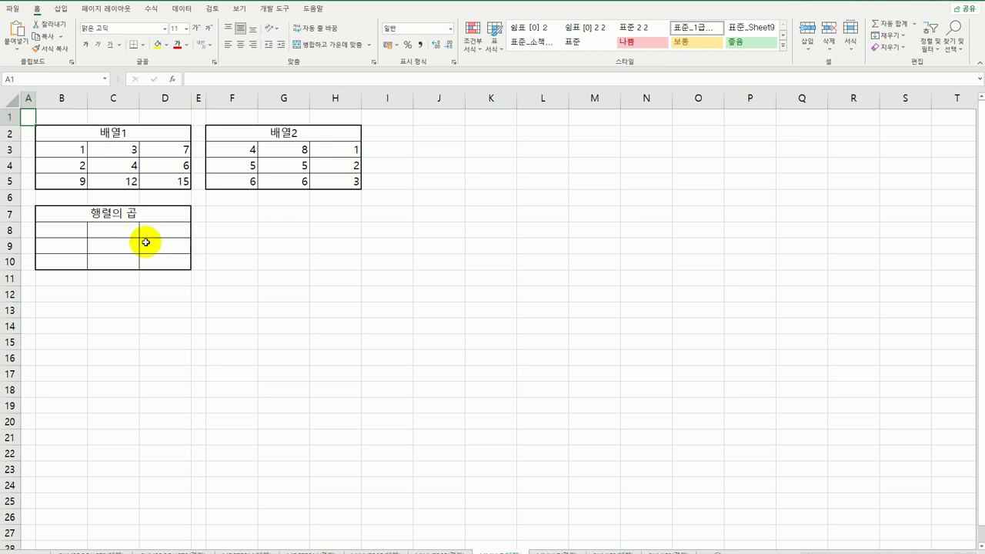
{"action": "left_click_drag", "start_coordinate": [72, 232], "coordinate": [178, 266]}
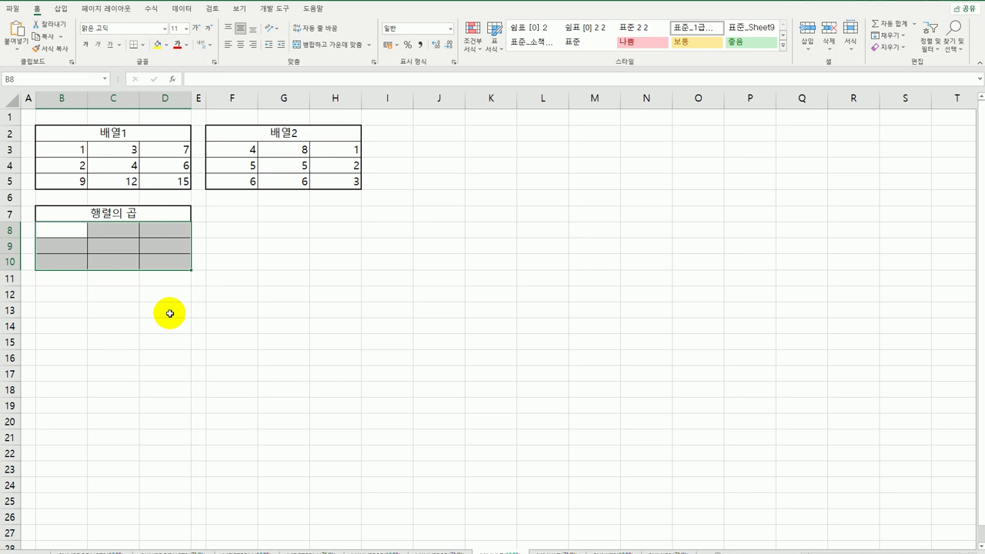
{"action": "type", "text": "="}
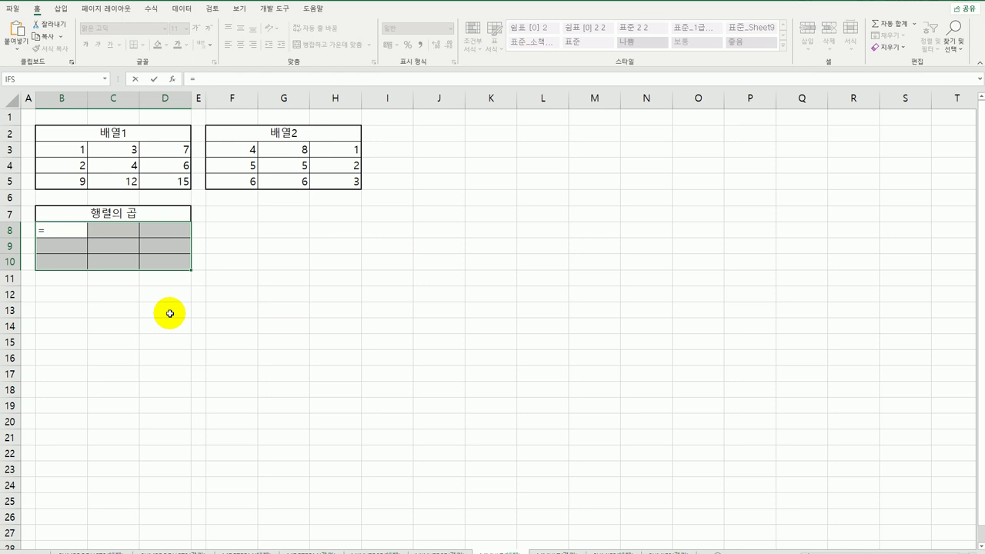
{"action": "type", "text": "mmult"}
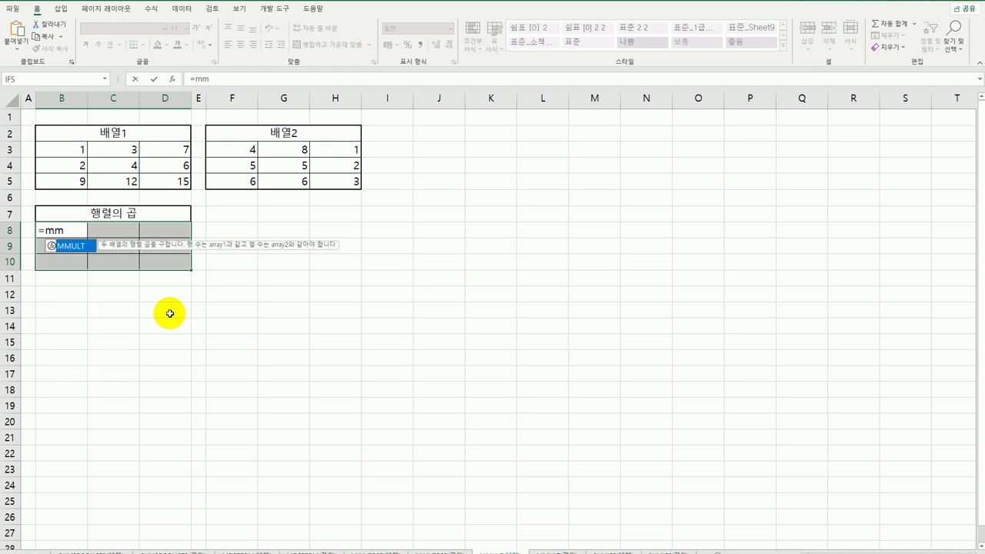
{"action": "key", "text": "Tab"}
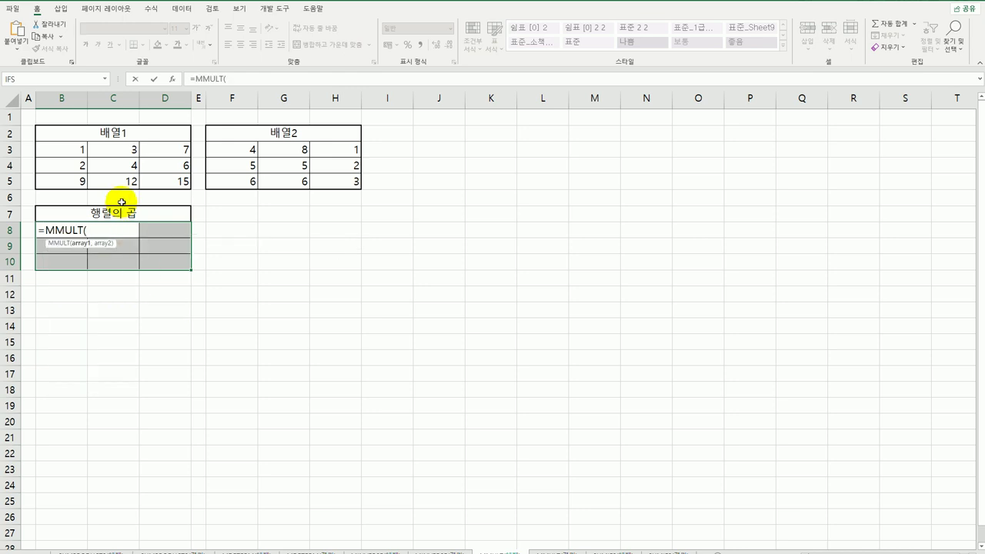
{"action": "left_click_drag", "start_coordinate": [81, 150], "coordinate": [150, 179]}
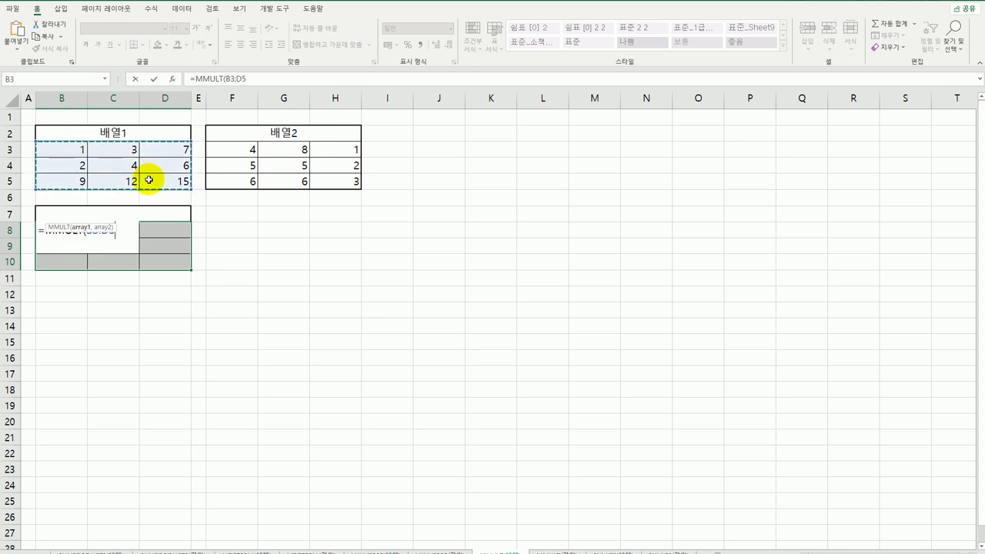
{"action": "type", "text": ","}
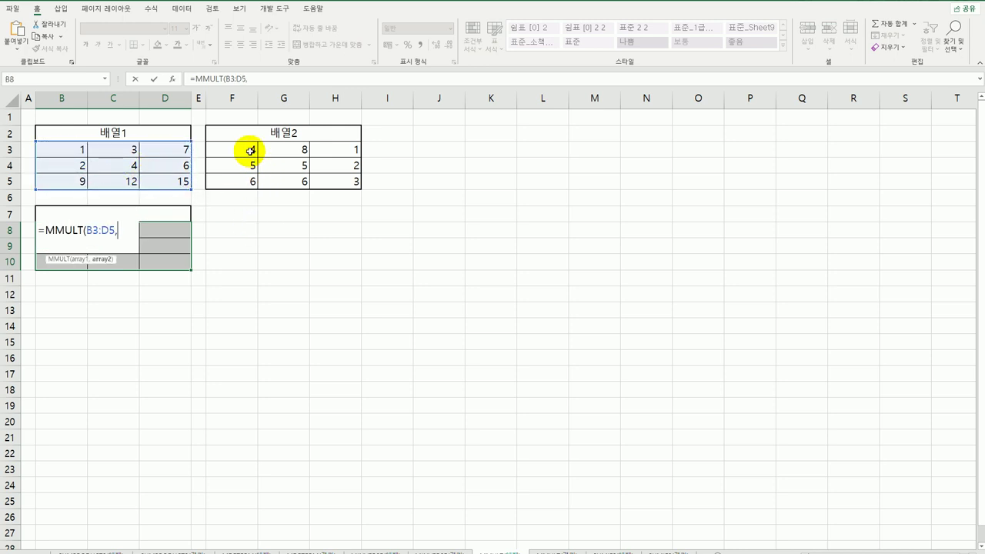
{"action": "left_click_drag", "start_coordinate": [254, 154], "coordinate": [356, 185]}
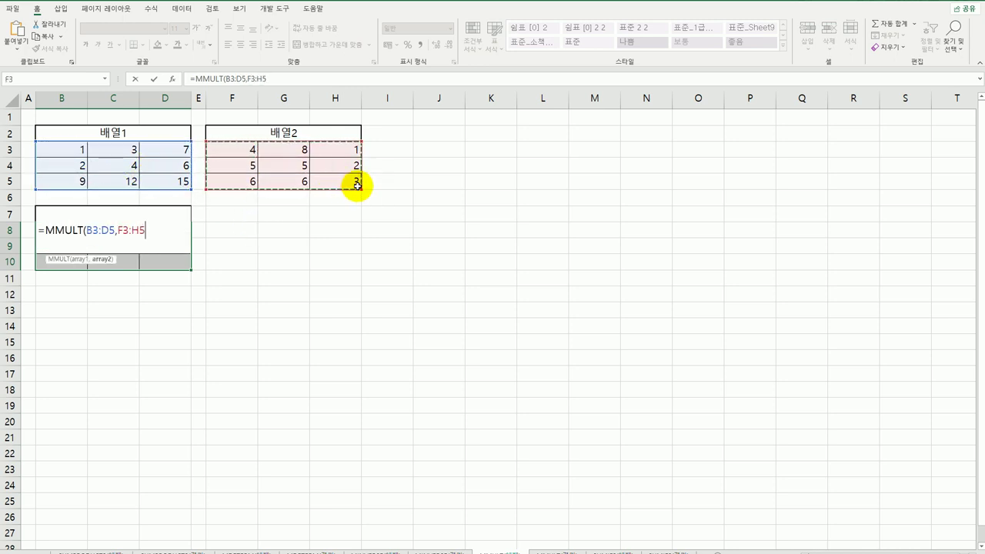
{"action": "type", "text": ")"}
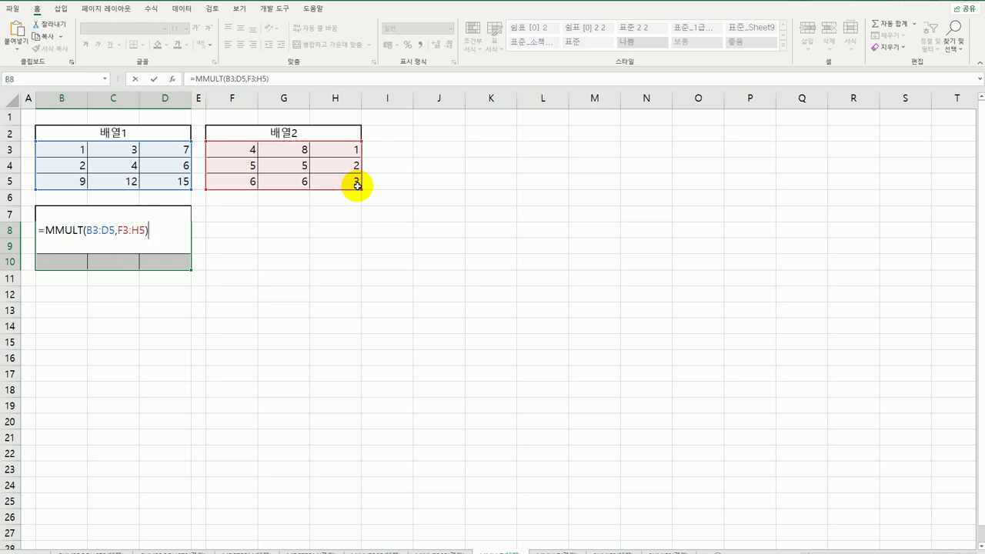
{"action": "key", "text": "ctrl+shift+Return"}
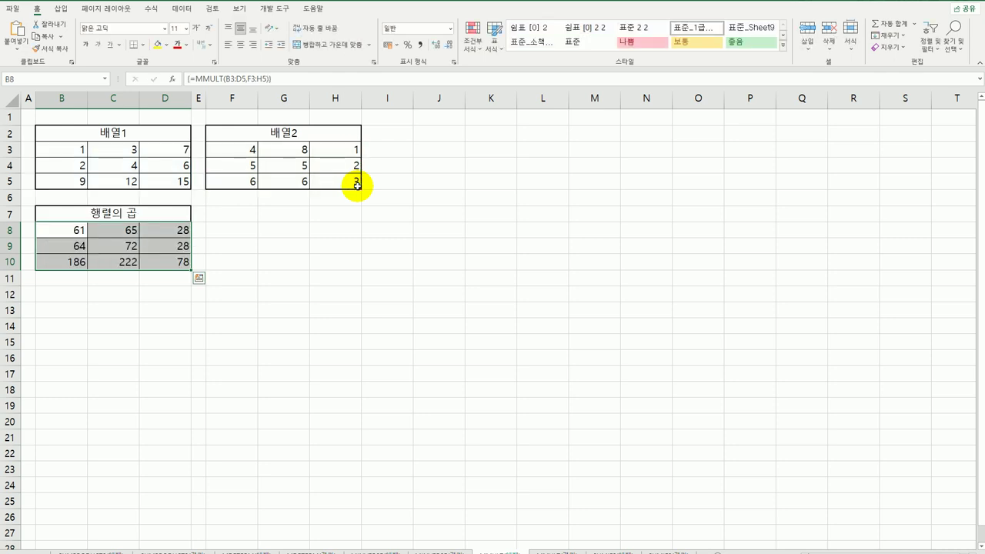
Compare the matrix product with the MMULT result sheet, and open the SUMIFS exercise sheet to examine its 분류 and 브랜드 columns
{"action": "left_click", "coordinate": [166, 262]}
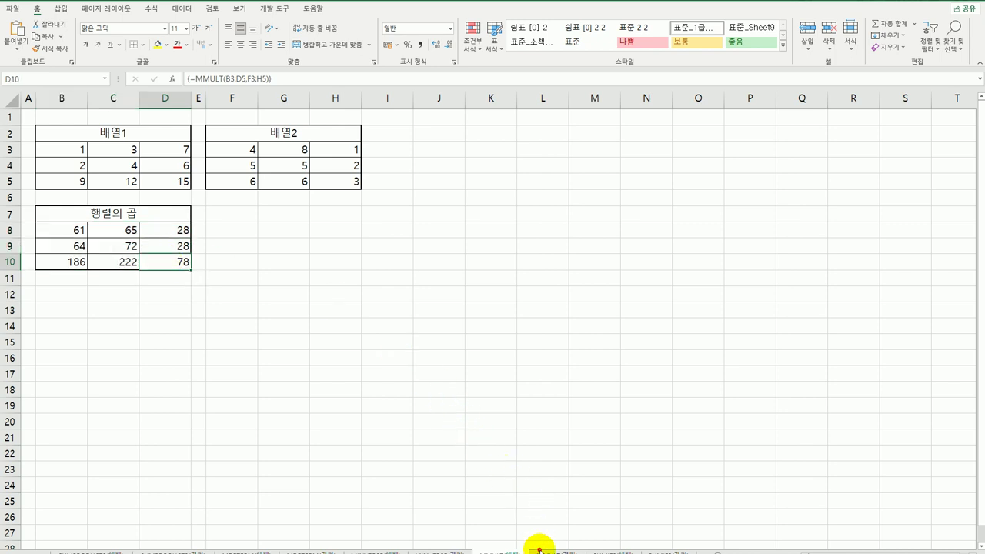
{"action": "left_click", "coordinate": [542, 549]}
{"action": "left_click", "coordinate": [618, 550]}
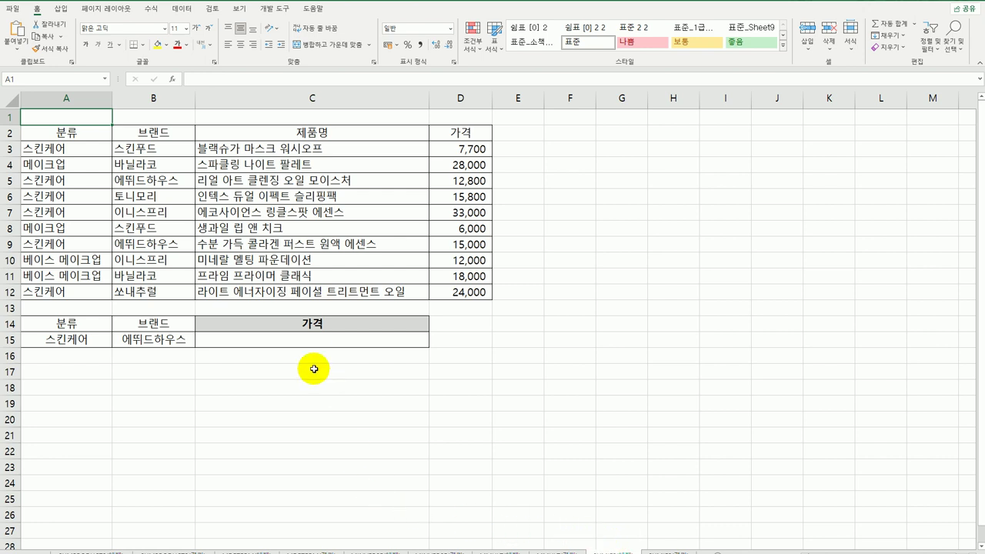
{"action": "left_click", "coordinate": [304, 340]}
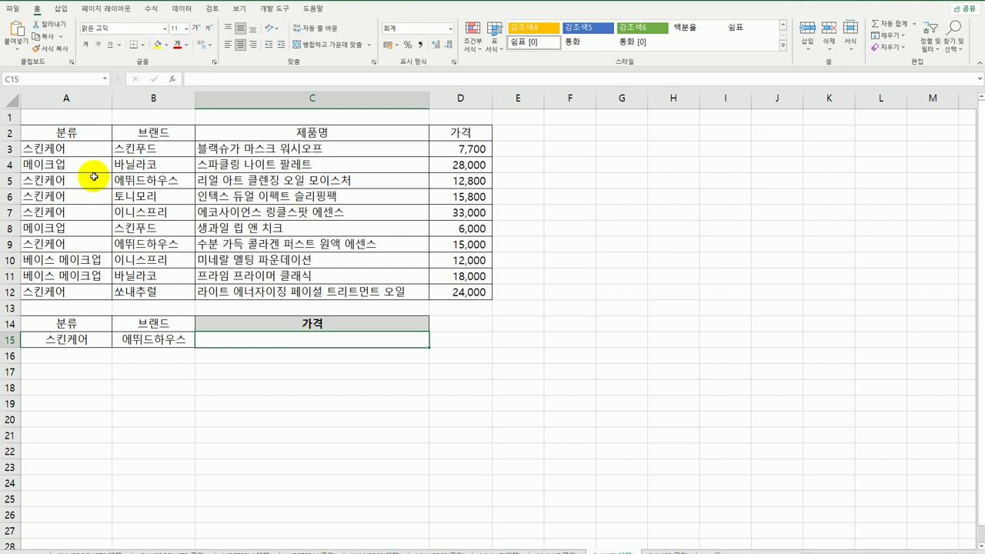
{"action": "left_click_drag", "start_coordinate": [75, 152], "coordinate": [79, 289]}
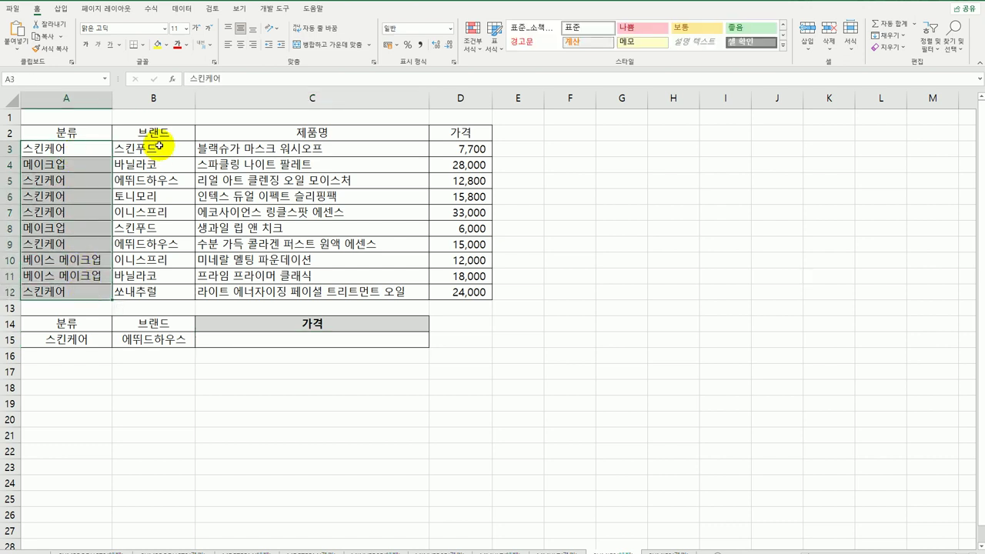
{"action": "left_click_drag", "start_coordinate": [158, 146], "coordinate": [139, 291]}
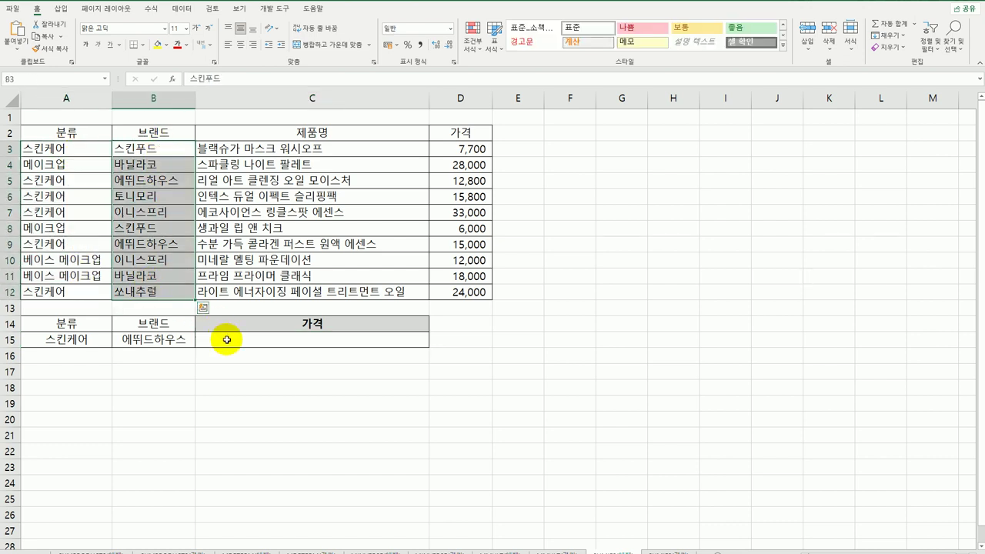
Start a SUMIFS function in the 가격 cell C15 and set its sum range to D3:D12 in the function arguments
{"action": "left_click", "coordinate": [227, 339]}
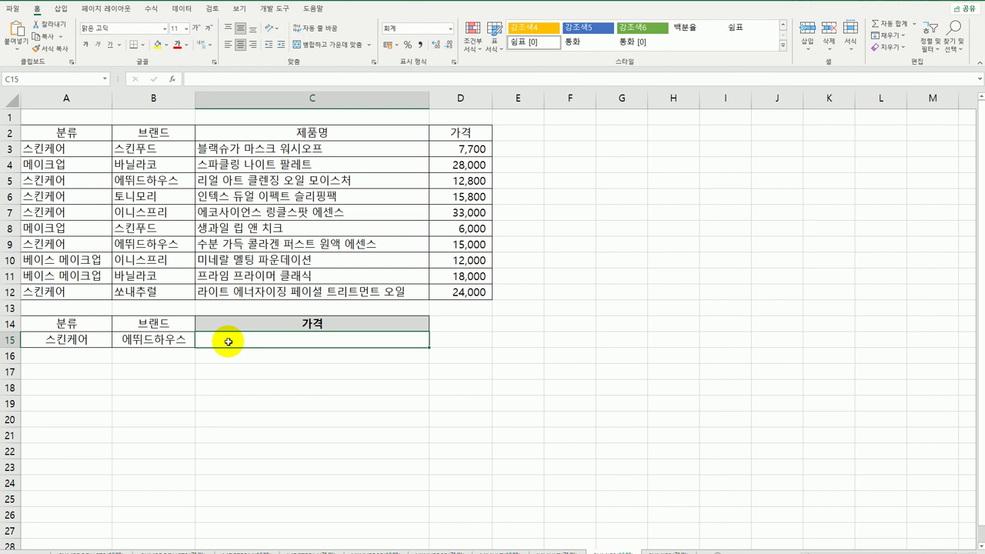
{"action": "type", "text": "=sum"}
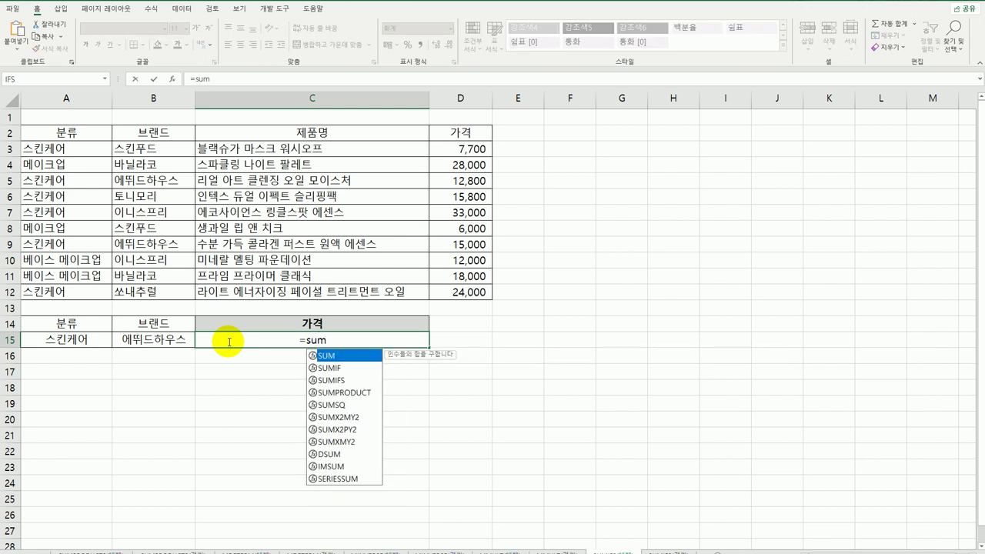
{"action": "key", "text": "Down"}
{"action": "key", "text": "Down"}
{"action": "key", "text": "Tab"}
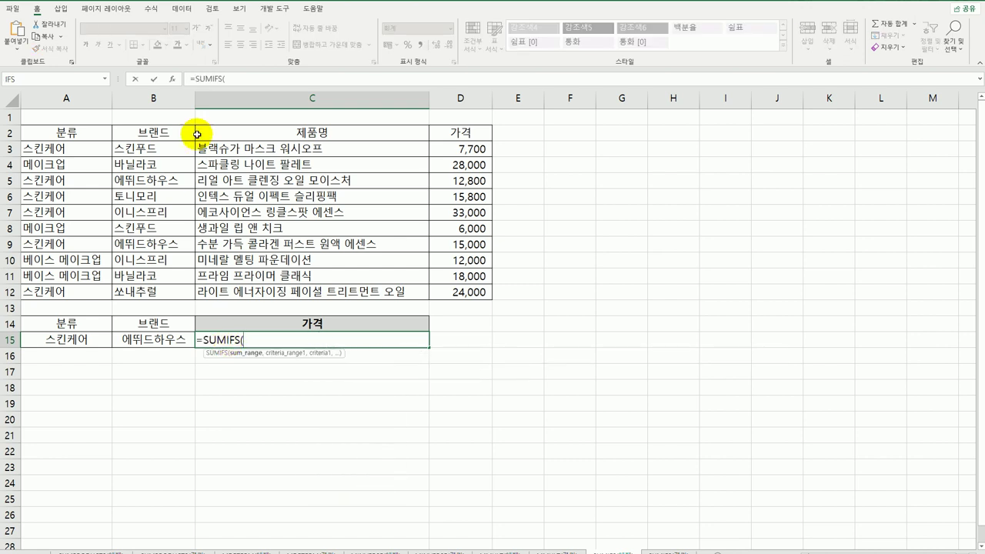
{"action": "left_click", "coordinate": [171, 79]}
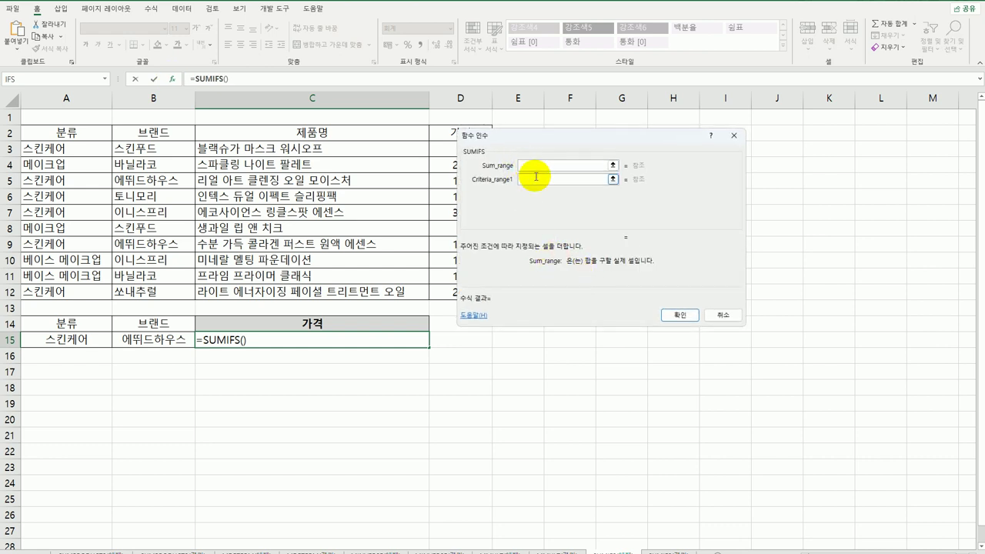
{"action": "left_click_drag", "start_coordinate": [539, 136], "coordinate": [600, 128]}
{"action": "left_click_drag", "start_coordinate": [482, 150], "coordinate": [452, 290]}
Set the first SUMIFS condition to range A3:A12 with the 분류 criterion in A15
{"action": "left_click", "coordinate": [593, 181]}
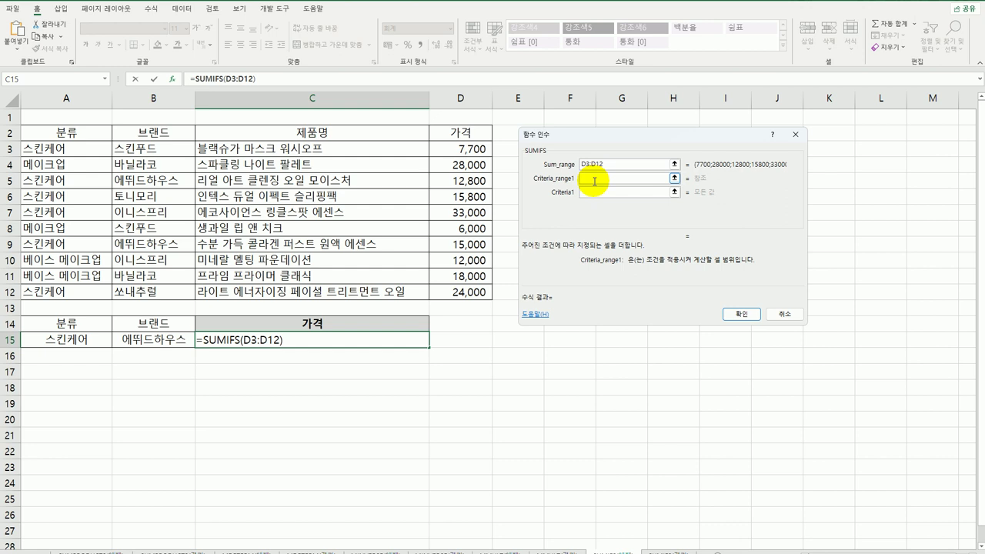
{"action": "left_click_drag", "start_coordinate": [57, 146], "coordinate": [58, 289]}
{"action": "left_click", "coordinate": [595, 192]}
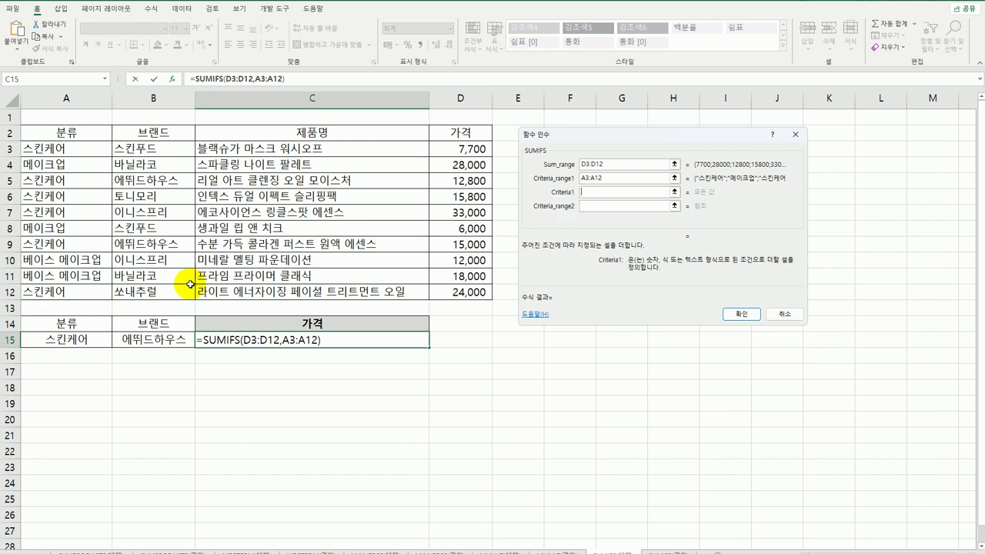
{"action": "left_click", "coordinate": [82, 345]}
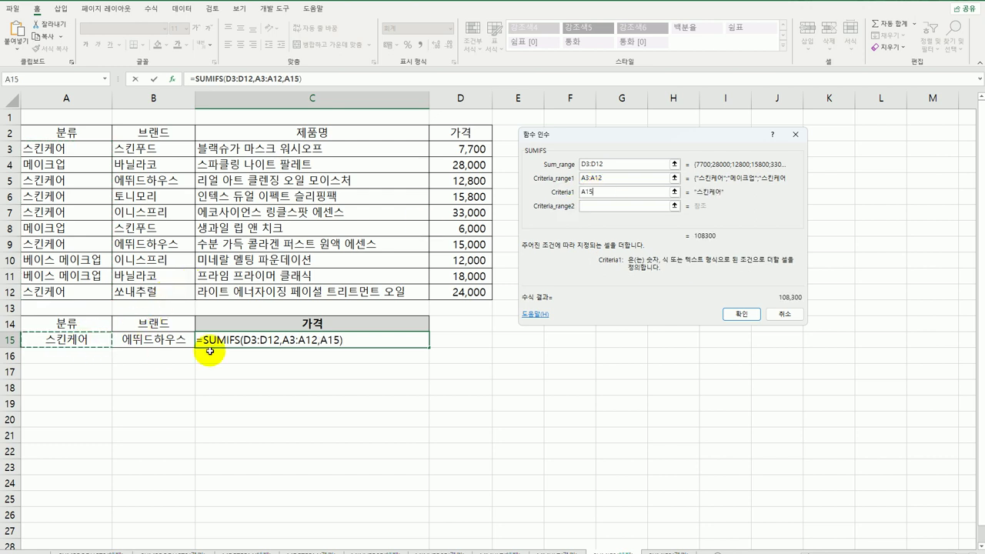
Add the second SUMIFS condition, range B3:B12 with criterion B15, apply the formula, and check the SUMIFS result sheet
{"action": "left_click", "coordinate": [597, 205]}
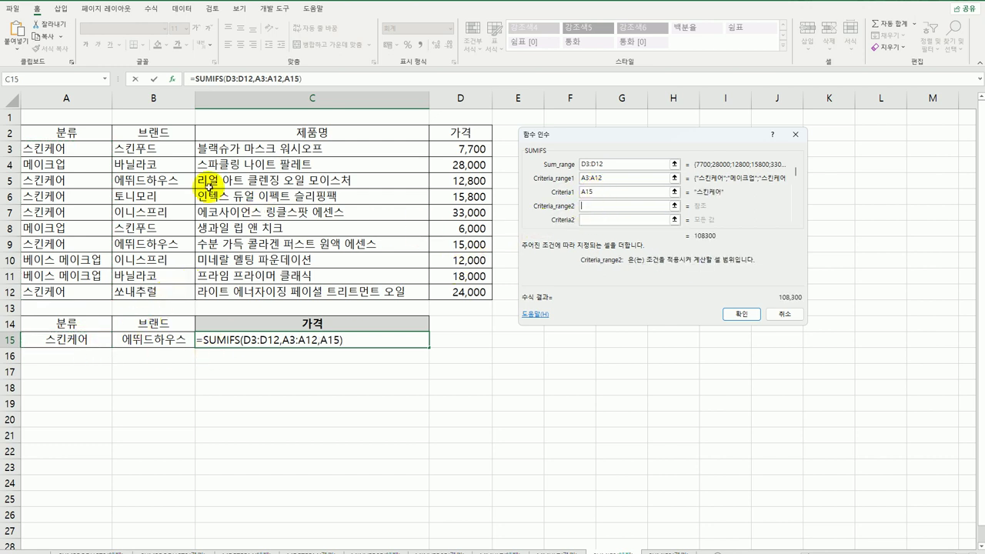
{"action": "left_click_drag", "start_coordinate": [170, 149], "coordinate": [174, 291]}
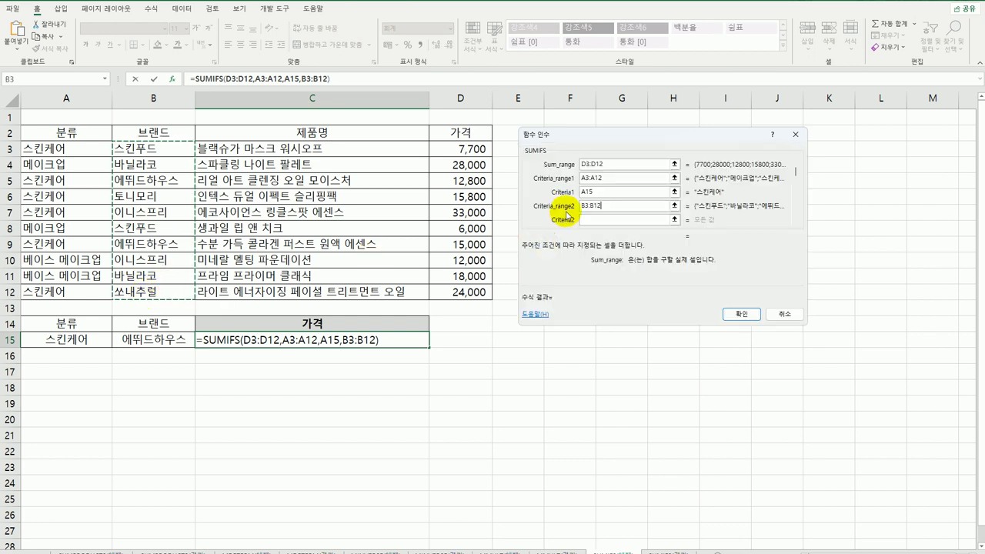
{"action": "left_click", "coordinate": [592, 218]}
{"action": "left_click", "coordinate": [166, 346]}
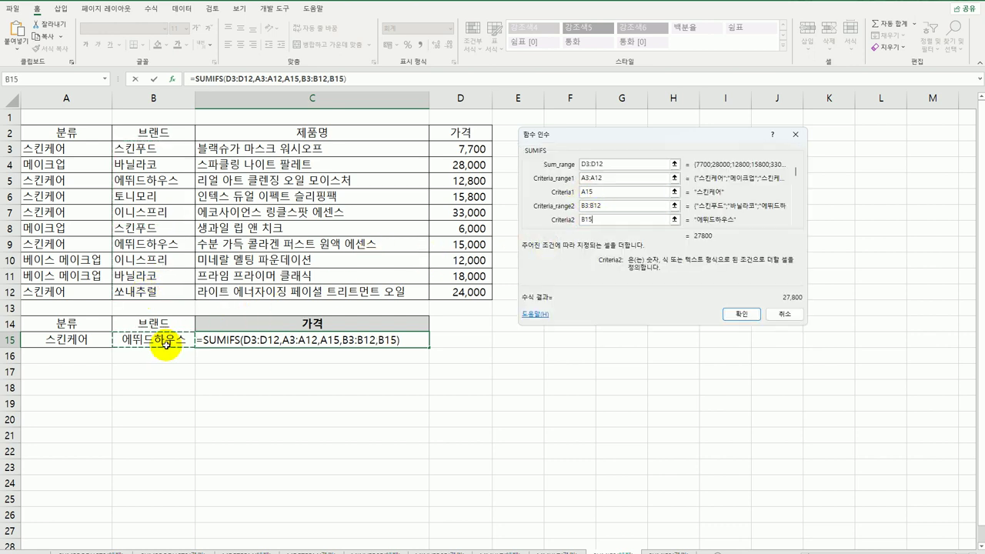
{"action": "left_click", "coordinate": [727, 315]}
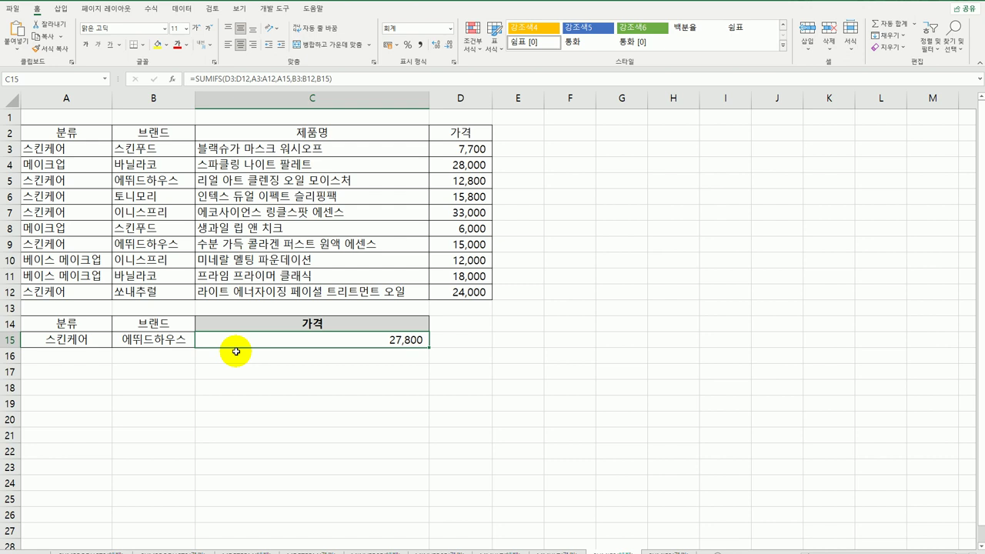
{"action": "key", "text": "ctrl+Page_Down"}
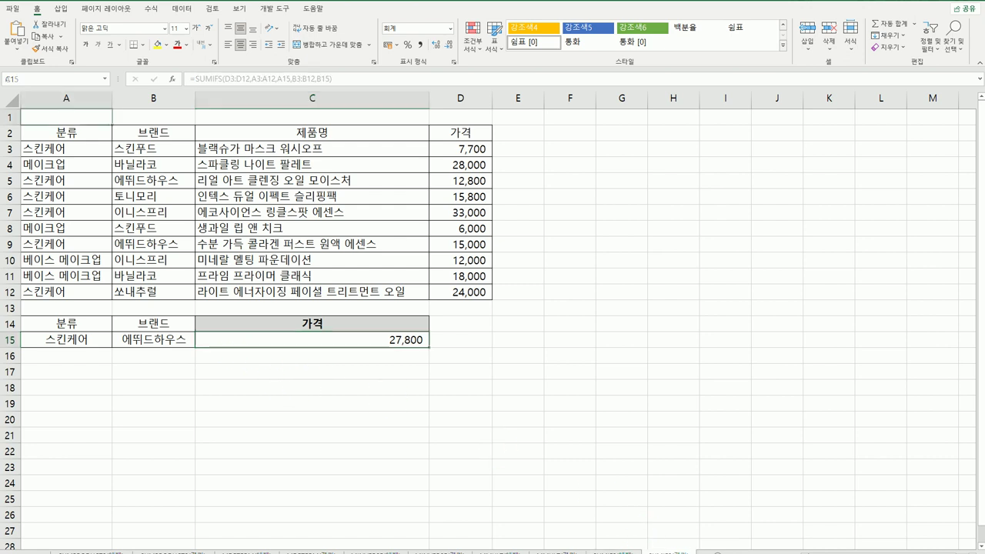